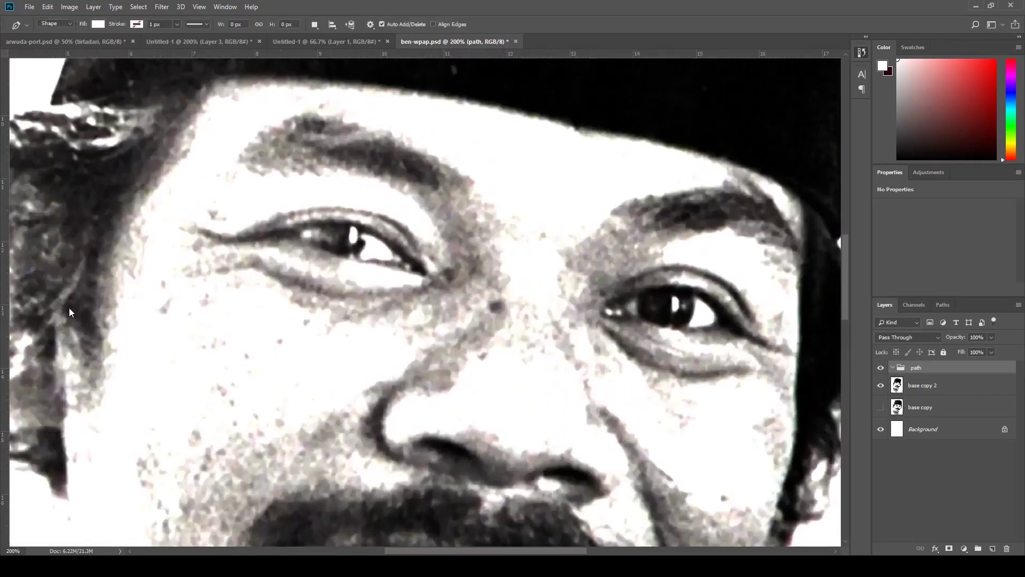
# Step: Add the last brow corner to Shape 1, set its opacity to 0, then deselect to finish it
pyautogui.click(500, 221)
pyautogui.press('0')
pyautogui.press('0')
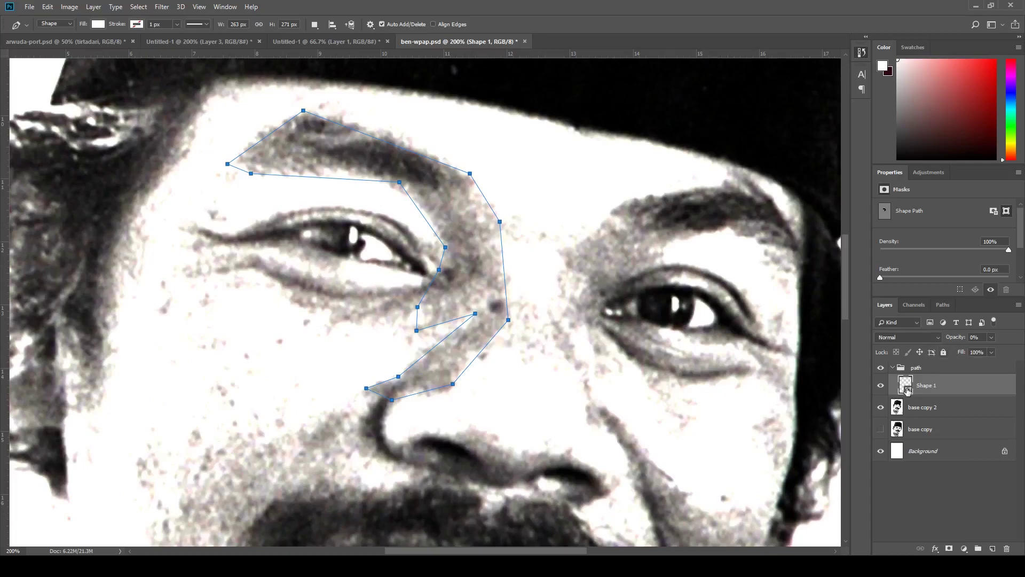
pyautogui.click(931, 366)
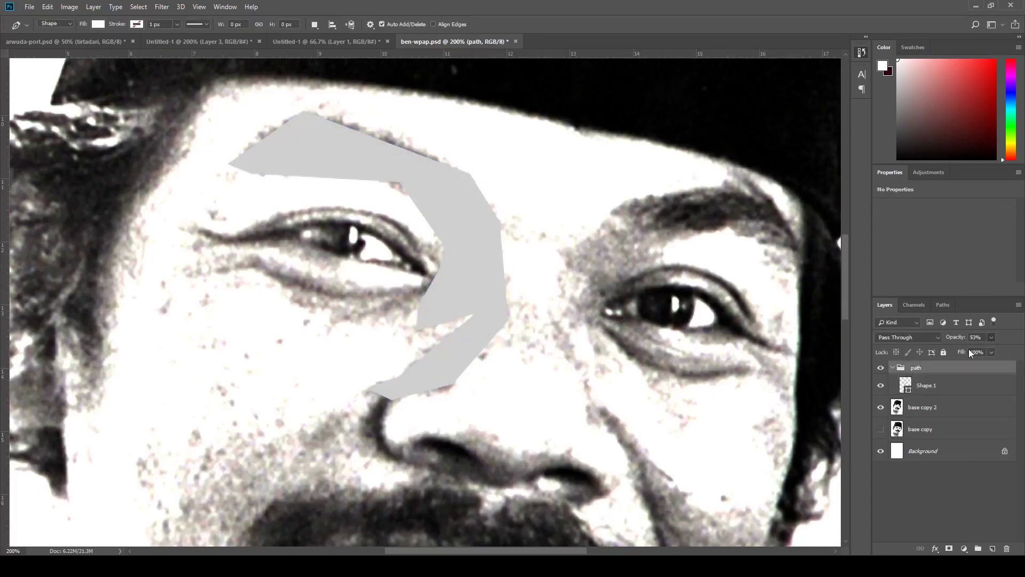
# Step: Draw a closed grey polygon over the right brow, above the right eye
pyautogui.click(926, 385)
pyautogui.moveTo(546, 258); pyautogui.dragTo(322, 290)
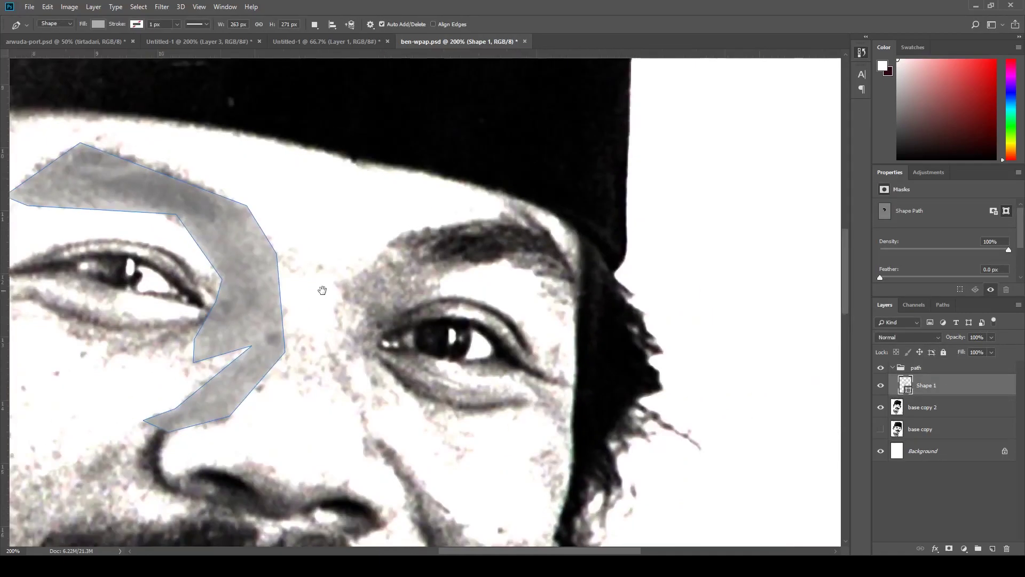
pyautogui.click(577, 271)
pyautogui.click(521, 206)
pyautogui.click(390, 238)
pyautogui.click(331, 286)
pyautogui.click(331, 360)
pyautogui.click(389, 319)
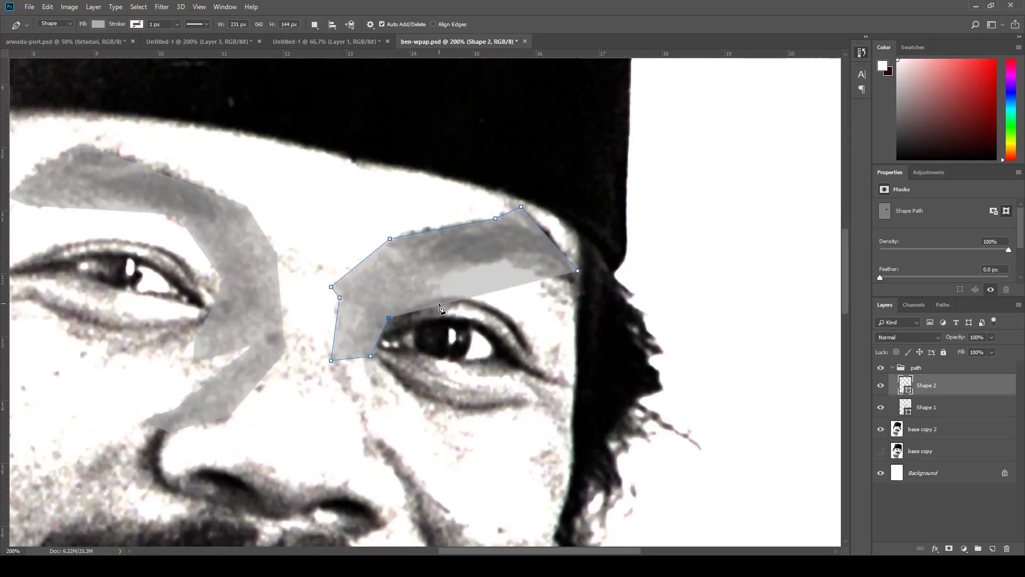
pyautogui.click(442, 310)
pyautogui.click(439, 278)
pyautogui.click(512, 265)
pyautogui.click(540, 275)
pyautogui.click(576, 330)
# Step: Trace a closed polygon over the area under the left eye
pyautogui.moveTo(213, 310); pyautogui.dragTo(477, 197)
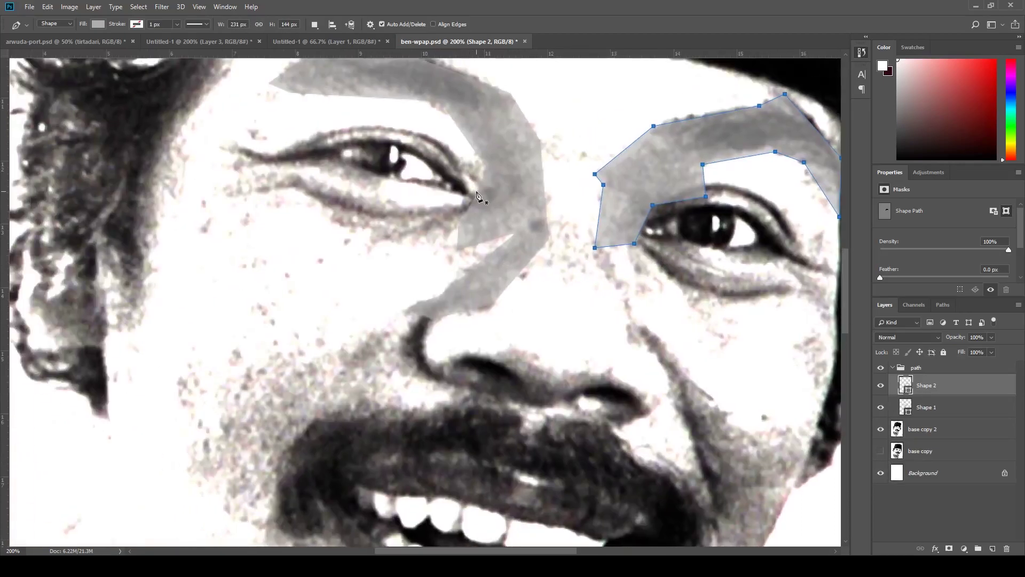
pyautogui.click(477, 191)
pyautogui.click(439, 206)
pyautogui.click(319, 184)
pyautogui.click(222, 190)
pyautogui.click(292, 188)
pyautogui.click(377, 242)
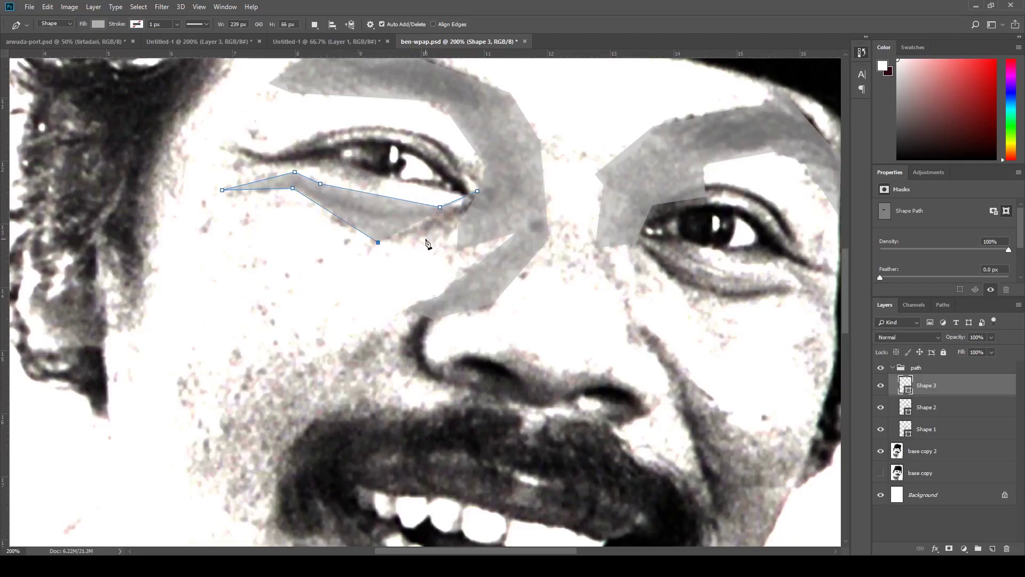
pyautogui.click(426, 239)
pyautogui.click(475, 211)
pyautogui.click(476, 191)
# Step: Trace a closed polygon under the right eye, reaching down the cheek
pyautogui.moveTo(650, 225); pyautogui.dragTo(324, 231)
pyautogui.click(311, 236)
pyautogui.click(369, 248)
pyautogui.click(392, 276)
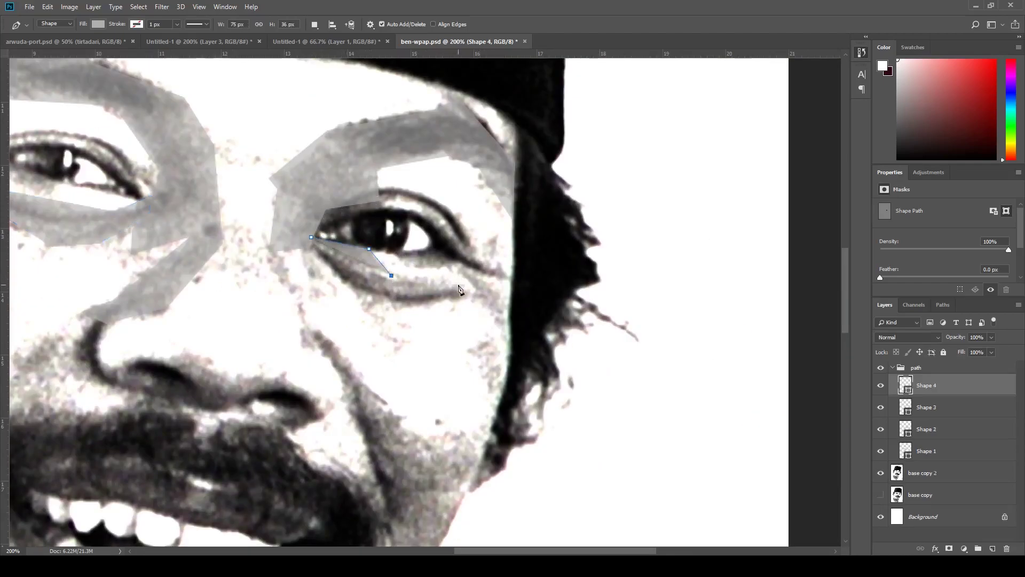
pyautogui.click(462, 284)
pyautogui.click(373, 305)
pyautogui.click(385, 331)
pyautogui.click(322, 262)
pyautogui.click(312, 251)
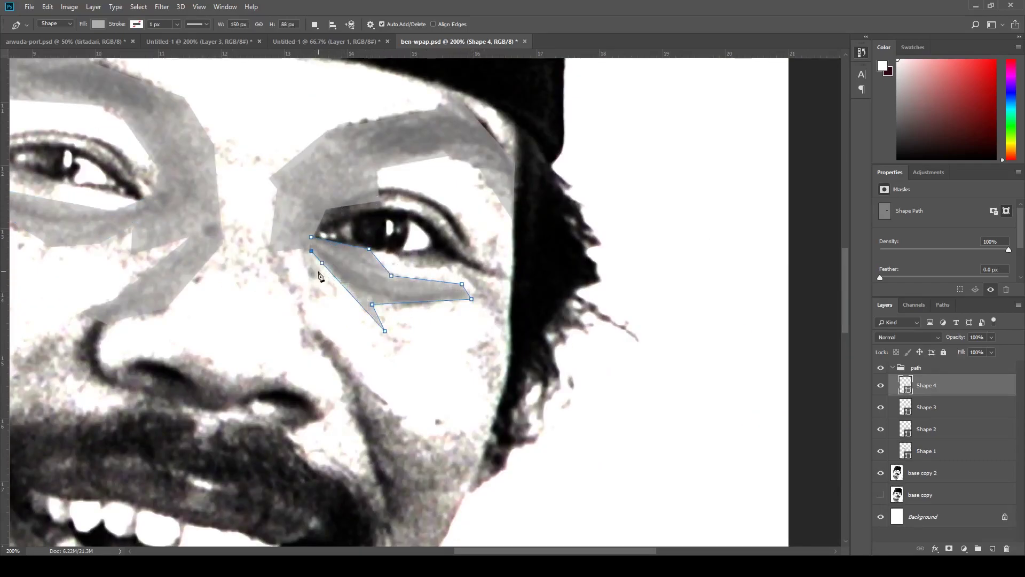
pyautogui.click(312, 236)
# Step: Draw a small polygon at the right eye corner and begin another inside the eye
pyautogui.moveTo(295, 244)
pyautogui.mouseDown()
pyautogui.moveTo(498, 349)
pyautogui.moveTo(240, 299)
pyautogui.mouseUp()
pyautogui.click(121, 264)
pyautogui.click(190, 256)
pyautogui.click(254, 286)
pyautogui.click(246, 298)
pyautogui.click(181, 266)
pyautogui.click(105, 274)
pyautogui.click(121, 263)
pyautogui.click(241, 308)
pyautogui.click(310, 287)
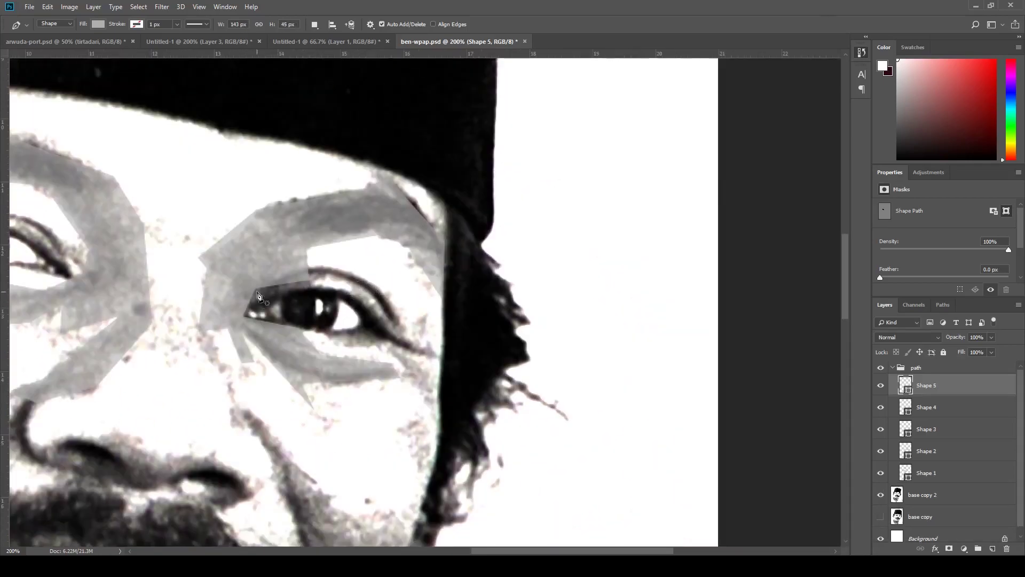
# Step: Trace a closed polygon from the right lower lid down the cheek
pyautogui.click(355, 277)
pyautogui.click(361, 327)
pyautogui.click(327, 333)
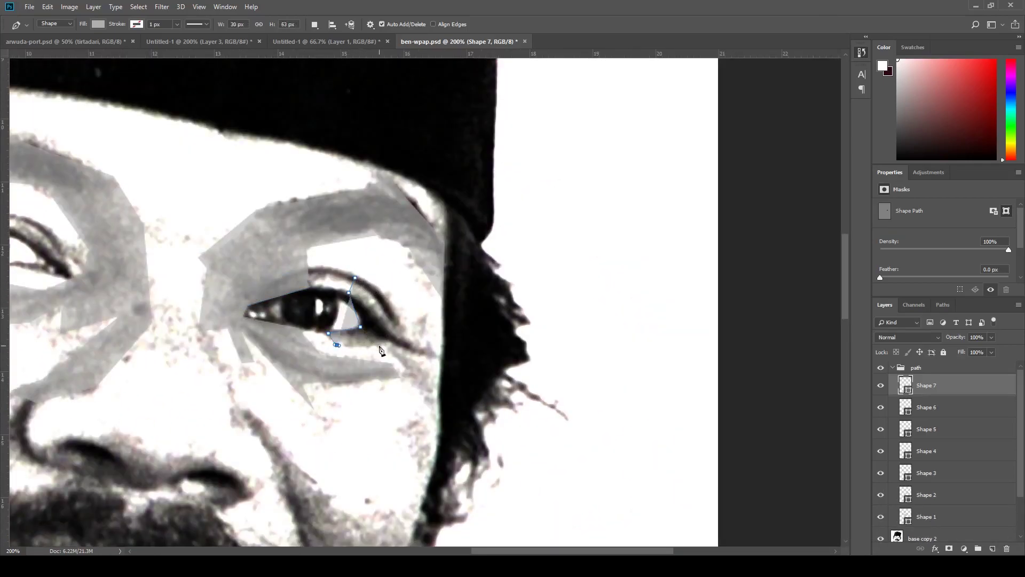
pyautogui.click(389, 342)
pyautogui.click(407, 376)
pyautogui.click(436, 424)
pyautogui.click(428, 375)
pyautogui.click(405, 350)
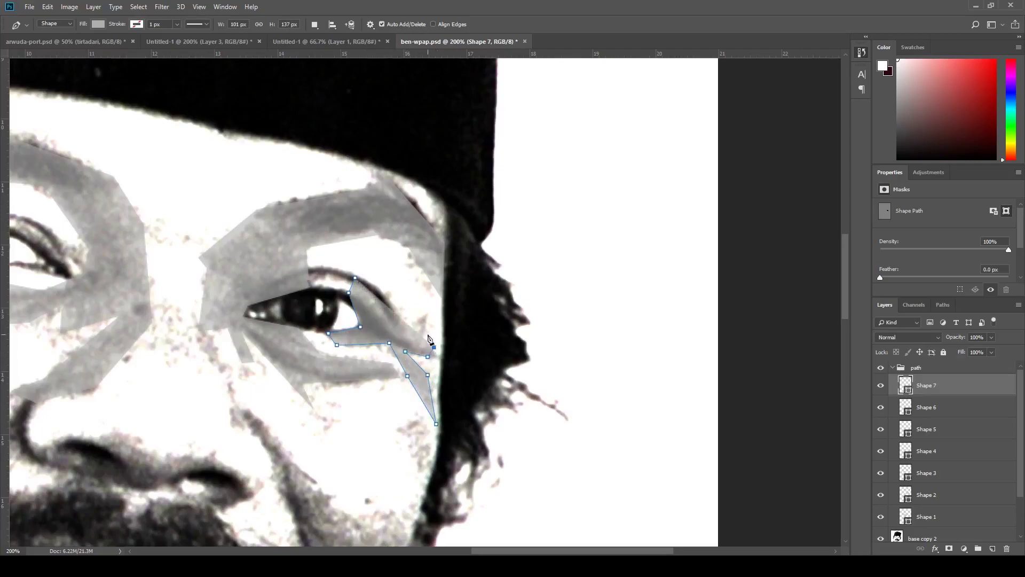
# Step: Start Shape 8 on the right cheek beside the nose
pyautogui.moveTo(332, 417)
pyautogui.mouseDown()
pyautogui.moveTo(560, 229)
pyautogui.moveTo(507, 197)
pyautogui.mouseUp()
pyautogui.click(359, 139)
pyautogui.click(483, 302)
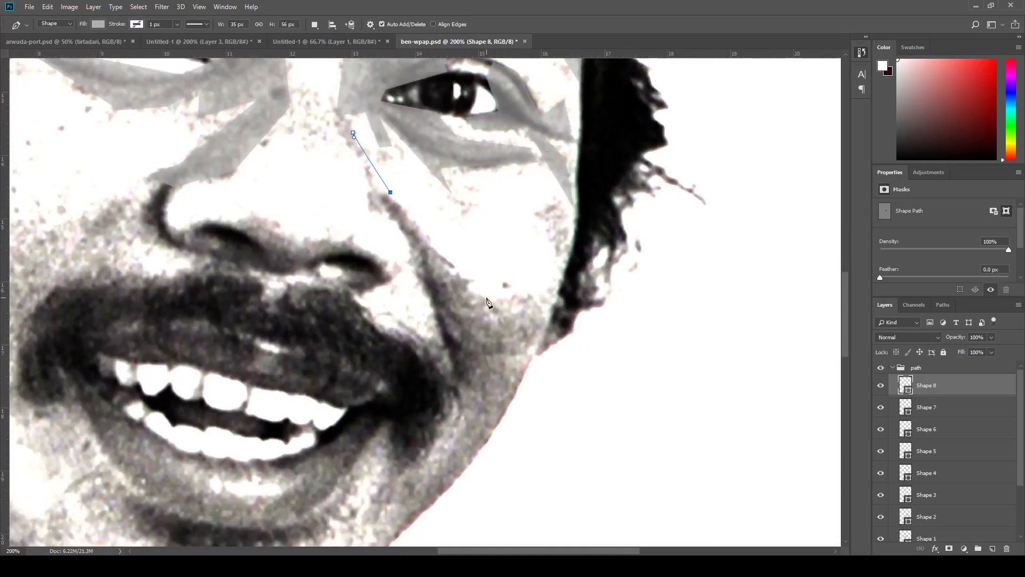
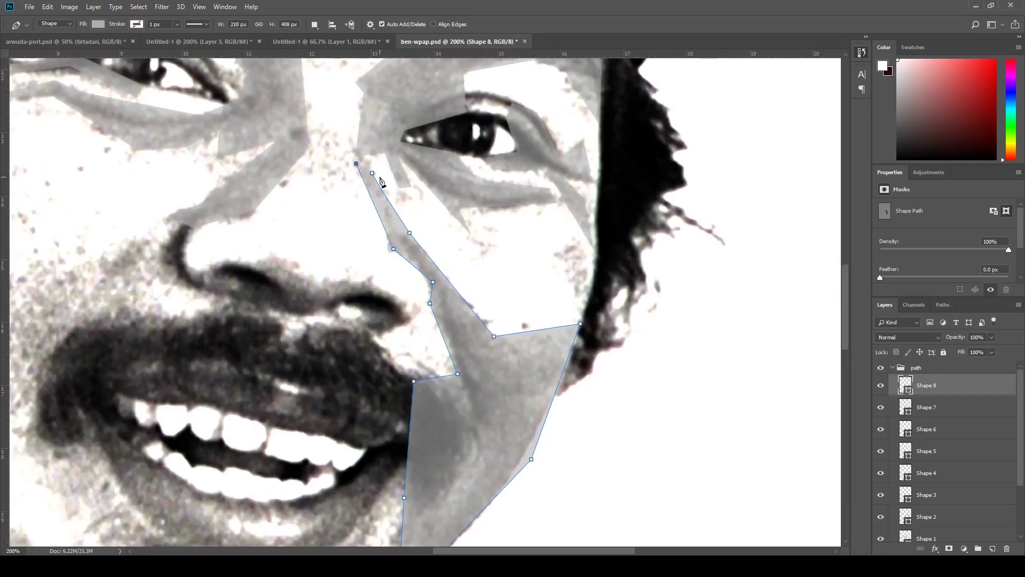
# Step: Close the grey cheek polygon beside the nose, then trace another cheek polygon around the mouth
pyautogui.moveTo(144, 236); pyautogui.dragTo(446, 248)
pyautogui.click(479, 231)
pyautogui.click(299, 302)
pyautogui.click(266, 392)
pyautogui.moveTo(319, 375); pyautogui.dragTo(207, 222)
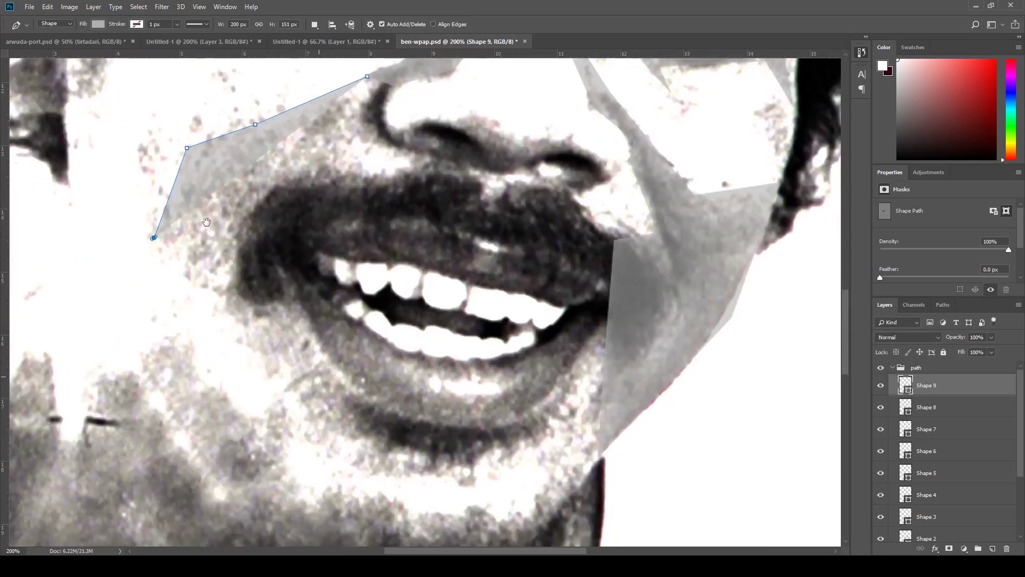
pyautogui.click(199, 284)
pyautogui.click(266, 369)
pyautogui.click(289, 387)
pyautogui.click(281, 259)
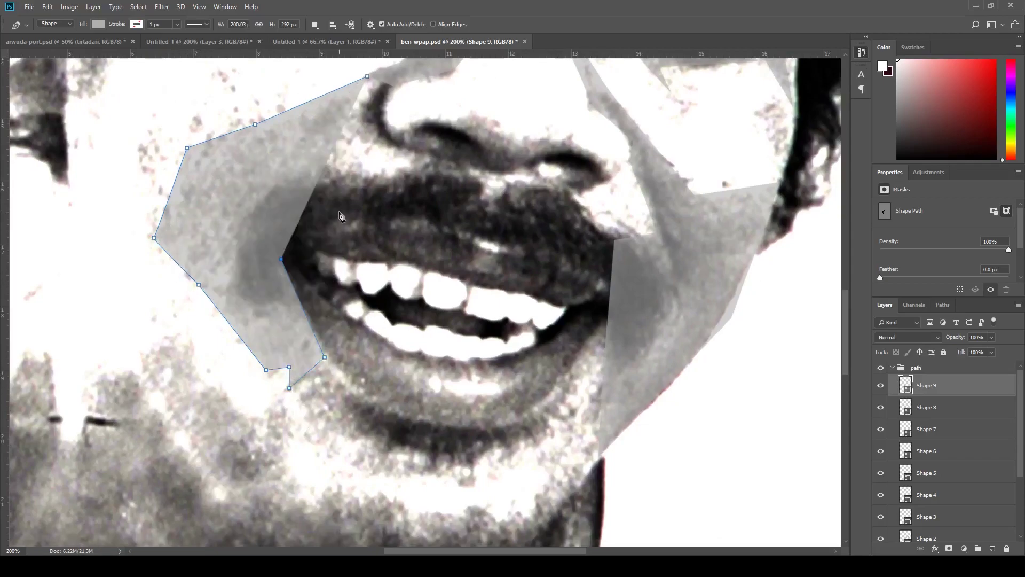
pyautogui.click(368, 184)
pyautogui.click(344, 138)
pyautogui.click(368, 76)
# Step: Trace a closed grey polygon from beside the nostril across the upper lip
pyautogui.moveTo(374, 85); pyautogui.dragTo(156, 272)
pyautogui.click(177, 265)
pyautogui.click(165, 300)
pyautogui.click(222, 300)
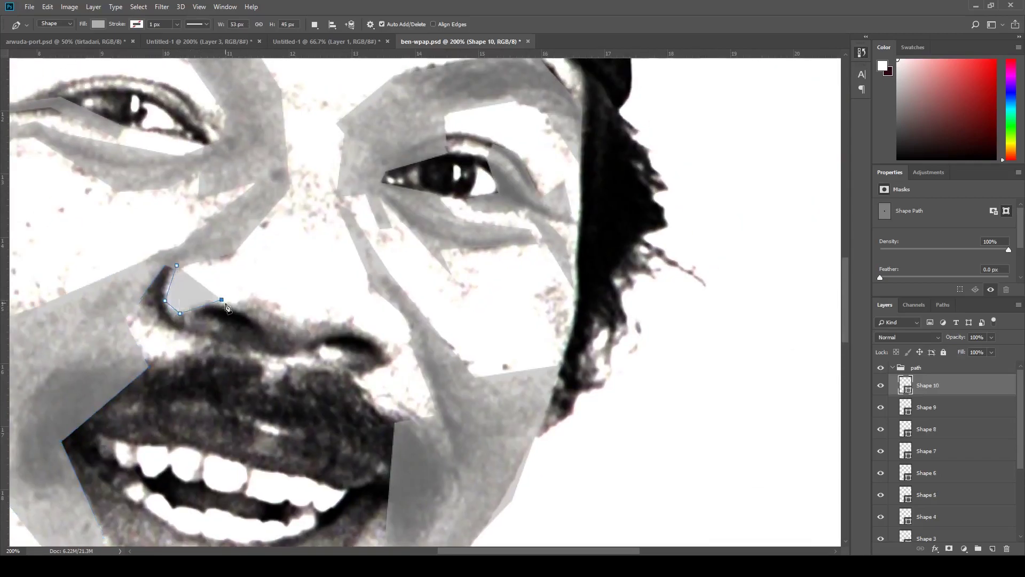
pyautogui.click(352, 317)
pyautogui.click(397, 353)
pyautogui.click(351, 381)
pyautogui.click(323, 345)
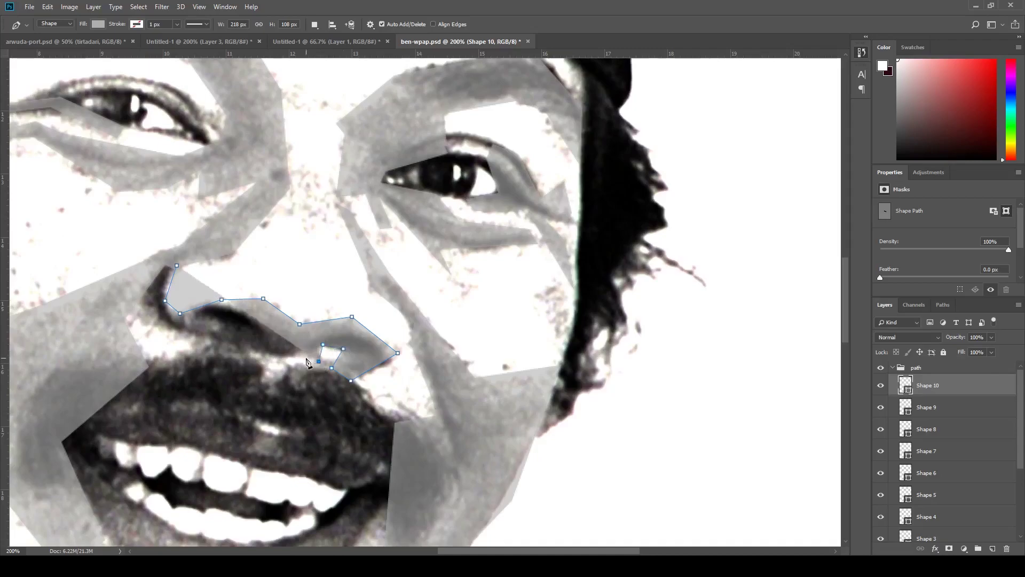
pyautogui.click(299, 356)
pyautogui.click(177, 265)
# Step: Trace a closed grey polygon below the lower lip along the chin edge
pyautogui.moveTo(182, 272)
pyautogui.mouseDown()
pyautogui.moveTo(256, 93)
pyautogui.moveTo(412, 65)
pyautogui.mouseUp()
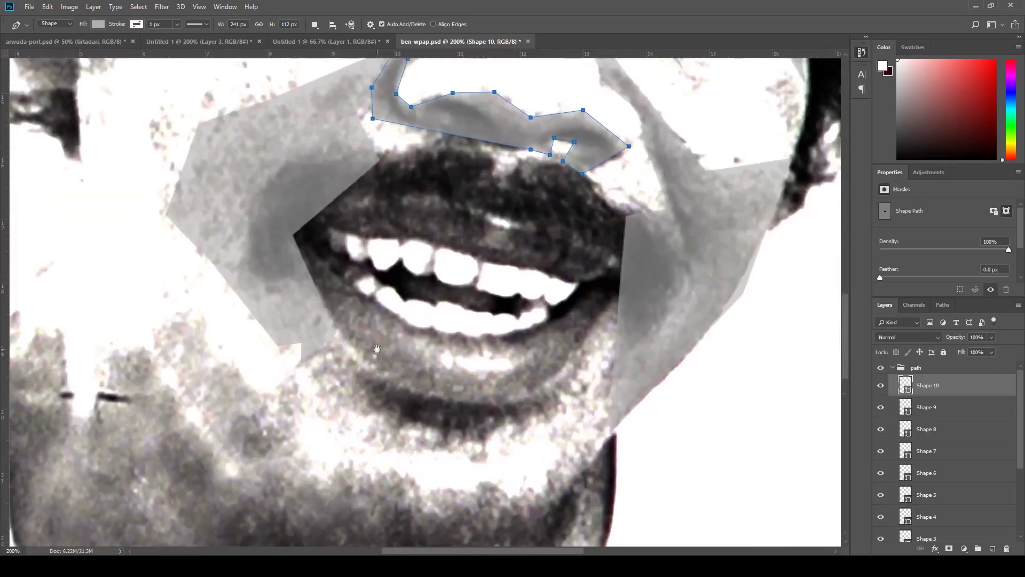
pyautogui.click(331, 324)
pyautogui.click(382, 381)
pyautogui.click(508, 399)
pyautogui.click(626, 289)
pyautogui.click(634, 309)
pyautogui.click(524, 437)
pyautogui.click(480, 445)
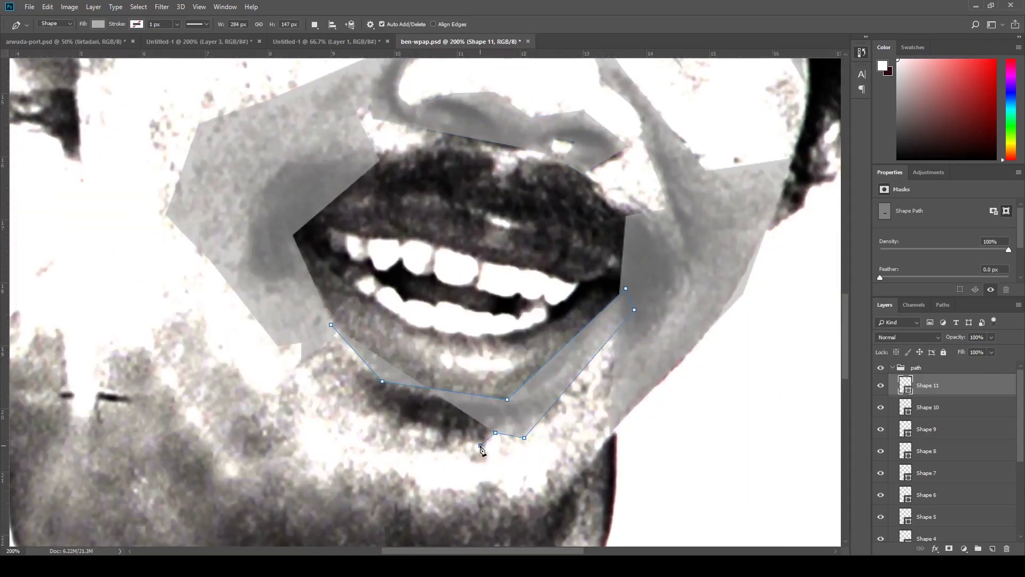
pyautogui.click(359, 416)
pyautogui.click(323, 408)
pyautogui.click(302, 359)
pyautogui.click(331, 324)
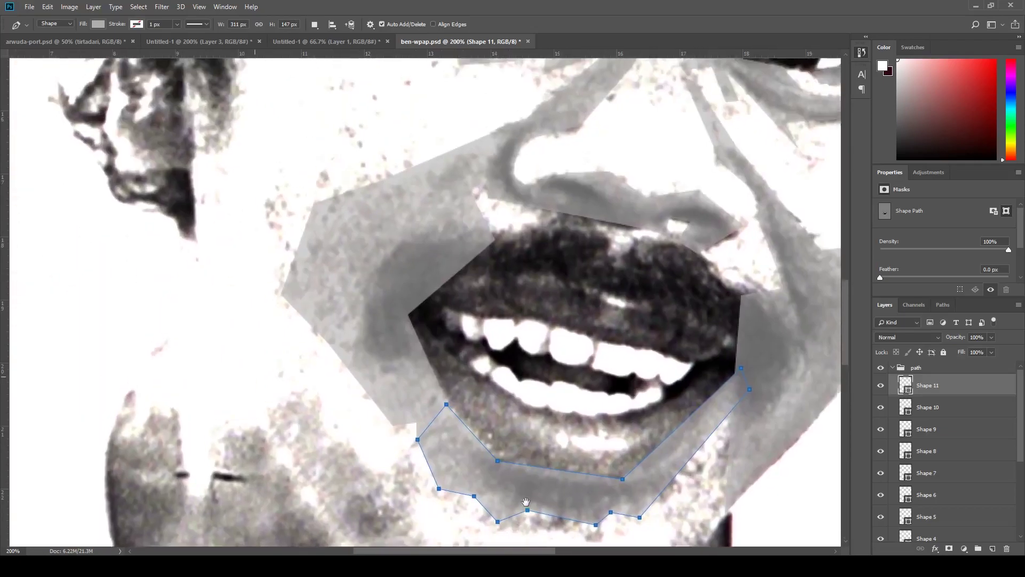
# Step: Outline a new chin polygon along the chin and up the jaw
pyautogui.moveTo(137, 265); pyautogui.dragTo(215, 161)
pyautogui.click(225, 221)
pyautogui.click(267, 206)
pyautogui.click(336, 293)
pyautogui.click(384, 367)
pyautogui.click(472, 368)
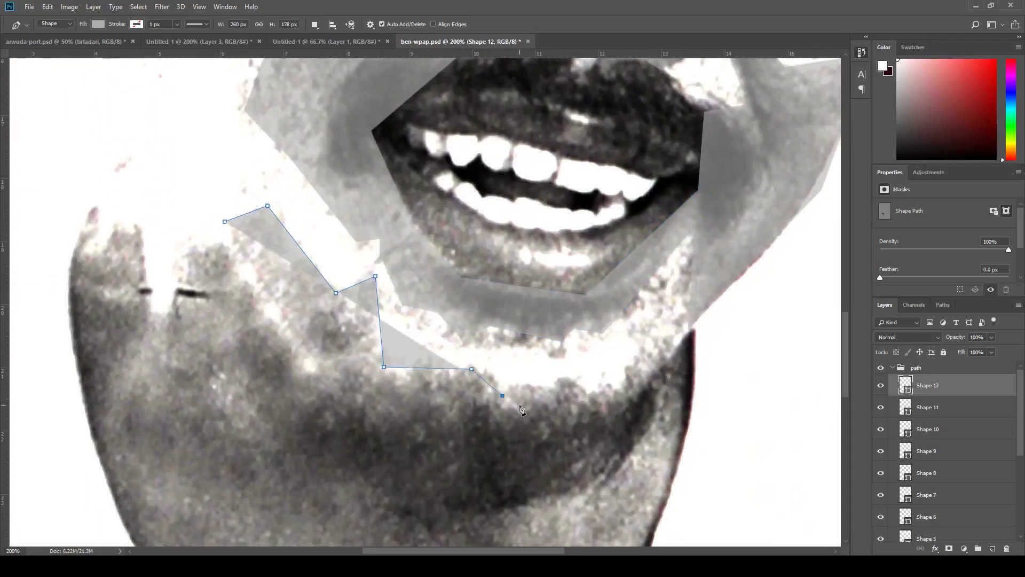
pyautogui.click(565, 374)
pyautogui.click(632, 364)
pyautogui.click(664, 331)
pyautogui.click(675, 310)
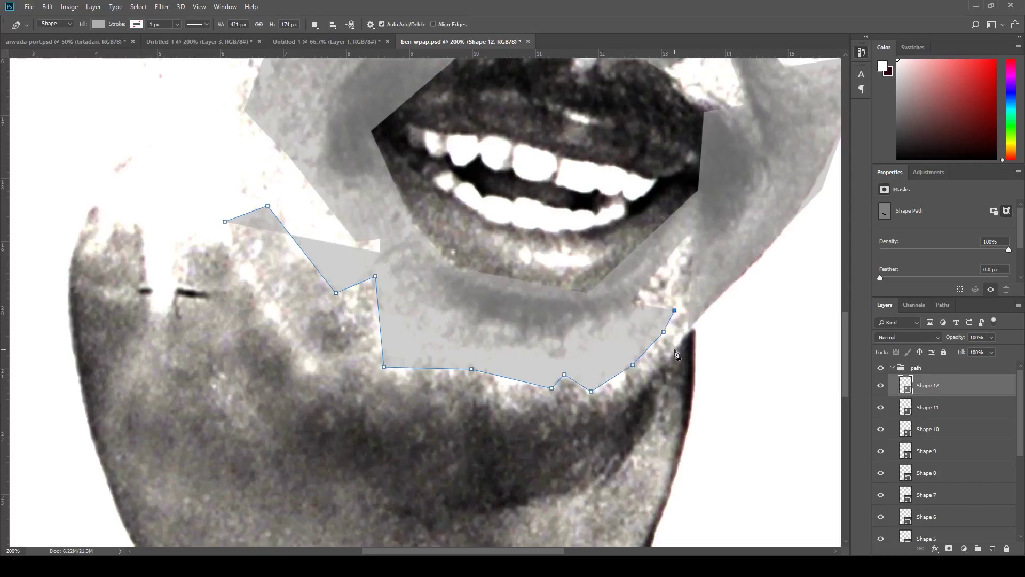
# Step: Finish and close the chin polygon at the jaw edge, then begin a left-jaw polygon
pyautogui.click(675, 348)
pyautogui.click(607, 429)
pyautogui.moveTo(470, 480); pyautogui.dragTo(595, 418)
pyautogui.click(575, 401)
pyautogui.click(447, 348)
pyautogui.click(349, 159)
pyautogui.moveTo(488, 282)
pyautogui.mouseDown()
pyautogui.moveTo(328, 402)
pyautogui.moveTo(660, 254)
pyautogui.moveTo(479, 342)
pyautogui.mouseUp()
pyautogui.click(226, 238)
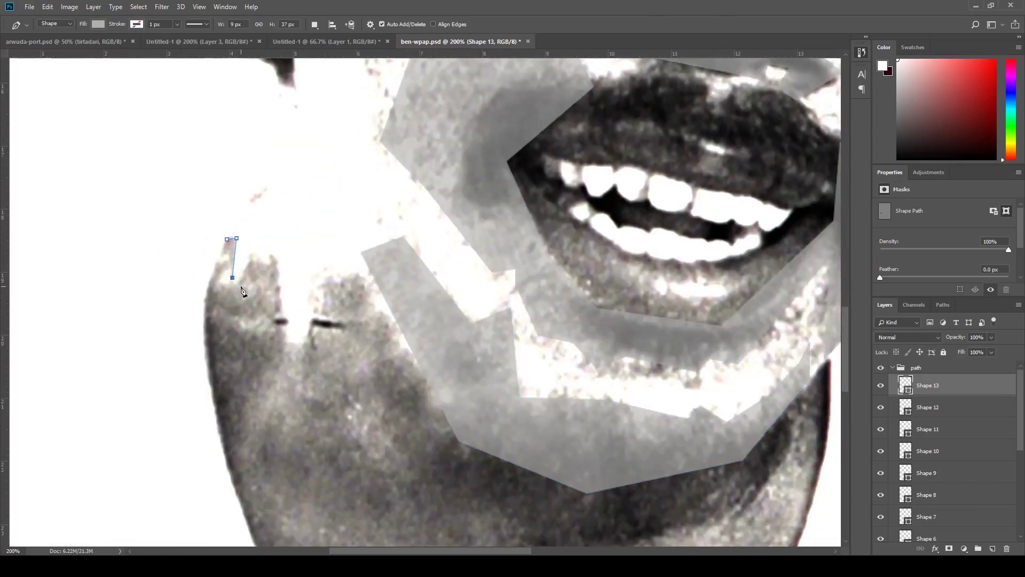
# Step: Extend the left-jaw polygon along the lower jaw to the jaw edge
pyautogui.click(359, 271)
pyautogui.click(426, 376)
pyautogui.click(582, 485)
pyautogui.moveTo(582, 485); pyautogui.dragTo(247, 285)
pyautogui.click(404, 249)
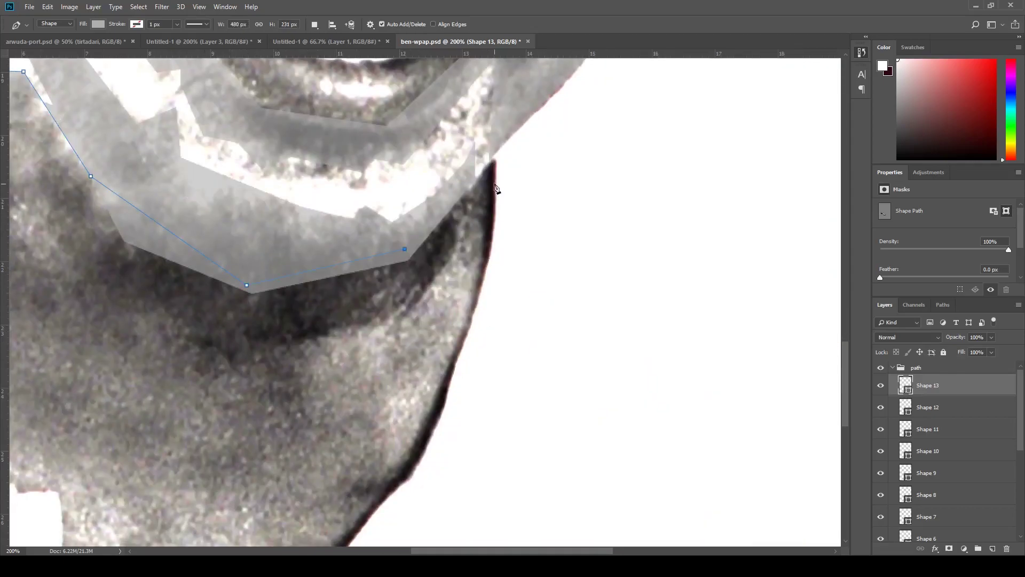
pyautogui.click(492, 167)
pyautogui.moveTo(508, 108); pyautogui.dragTo(533, 201)
pyautogui.scroll(-3, 533, 225)
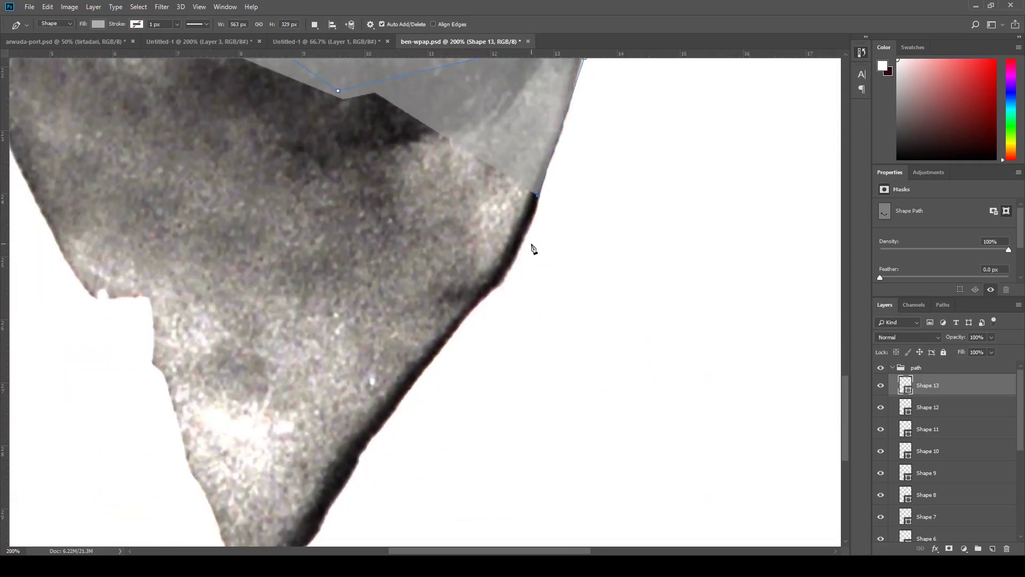
pyautogui.moveTo(533, 244); pyautogui.dragTo(542, 155)
# Step: Close the lower-jaw polygon around the chin and below the lower lip
pyautogui.click(426, 315)
pyautogui.click(408, 209)
pyautogui.click(298, 192)
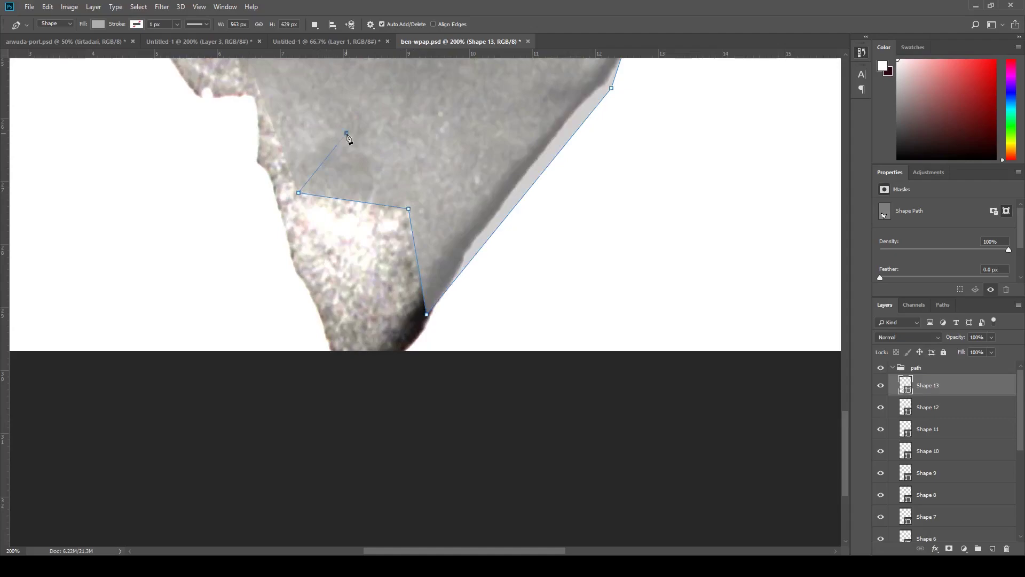
pyautogui.scroll(-3, 347, 138)
pyautogui.click(322, 298)
pyautogui.scroll(5, 322, 298)
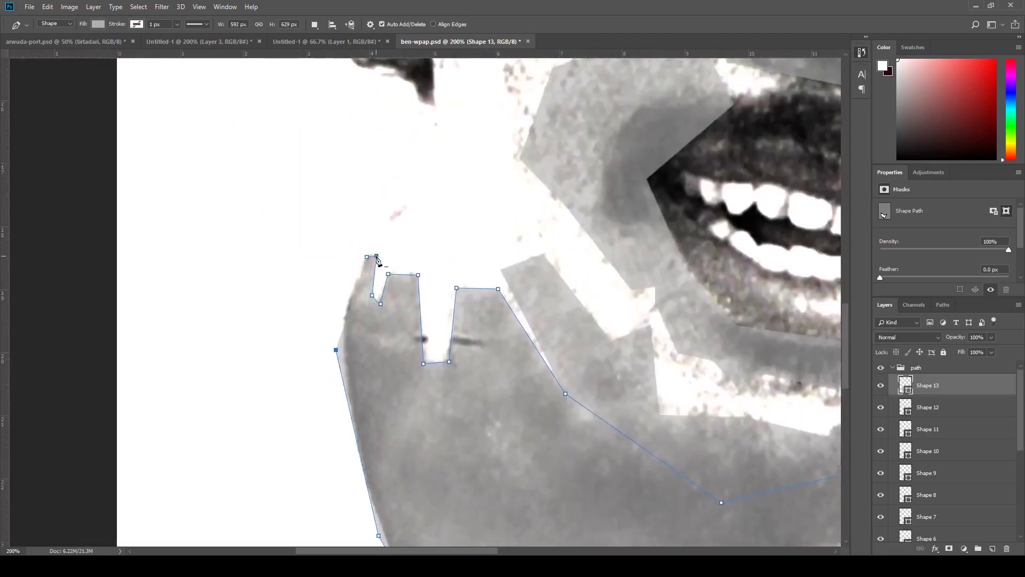
pyautogui.click(377, 260)
pyautogui.scroll(-10, 377, 260)
# Step: Draw a small closed grey polygon at the chin tip
pyautogui.click(334, 243)
pyautogui.click(422, 279)
pyautogui.click(467, 349)
pyautogui.click(366, 321)
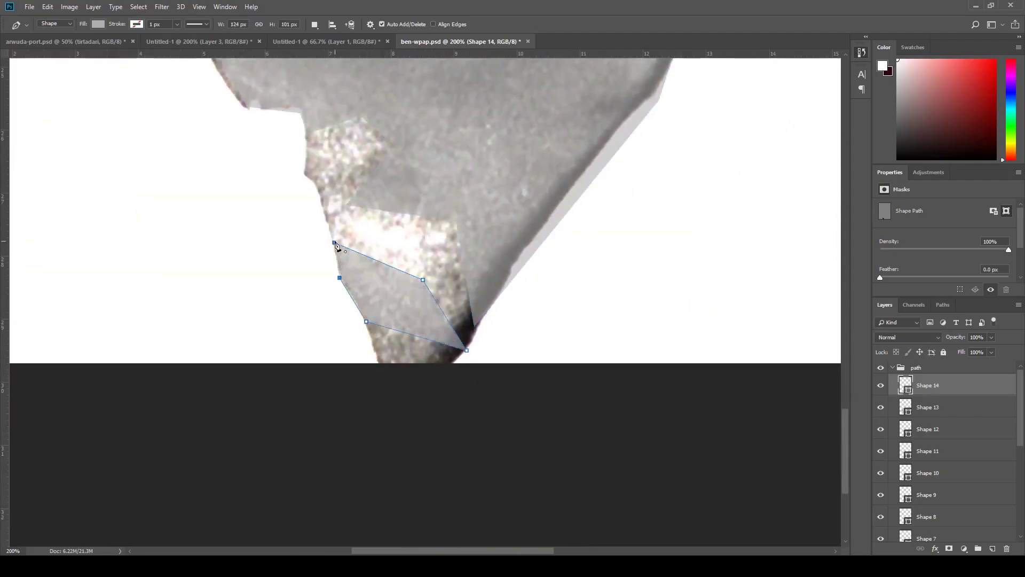
pyautogui.click(334, 243)
pyautogui.scroll(12, 326, 237)
pyautogui.scroll(-3, 315, 233)
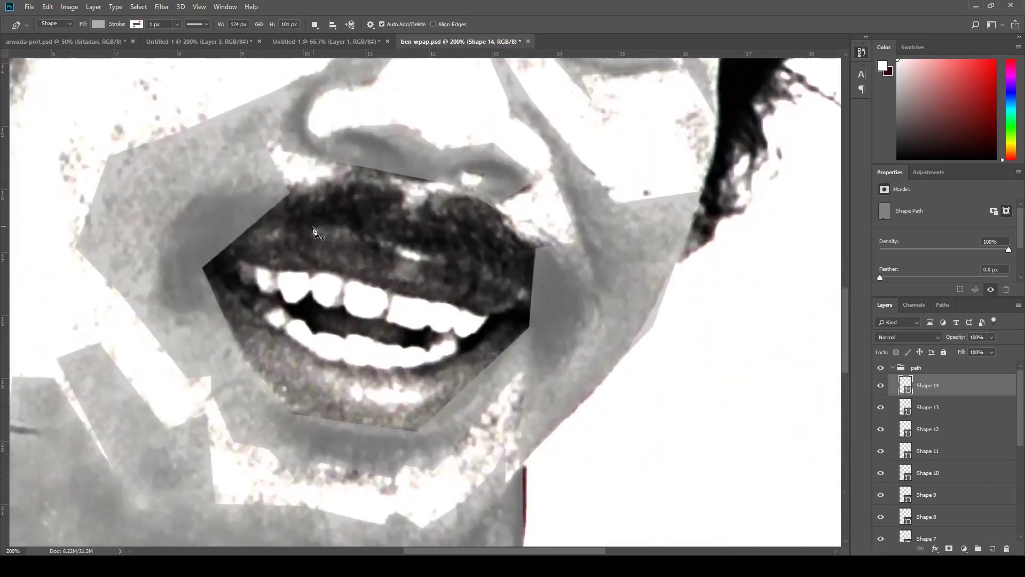
# Step: Trace a closed upper-lip polygon running along the upper teeth
pyautogui.click(405, 165)
pyautogui.click(417, 203)
pyautogui.click(480, 191)
pyautogui.click(528, 235)
pyautogui.click(580, 264)
pyautogui.click(482, 316)
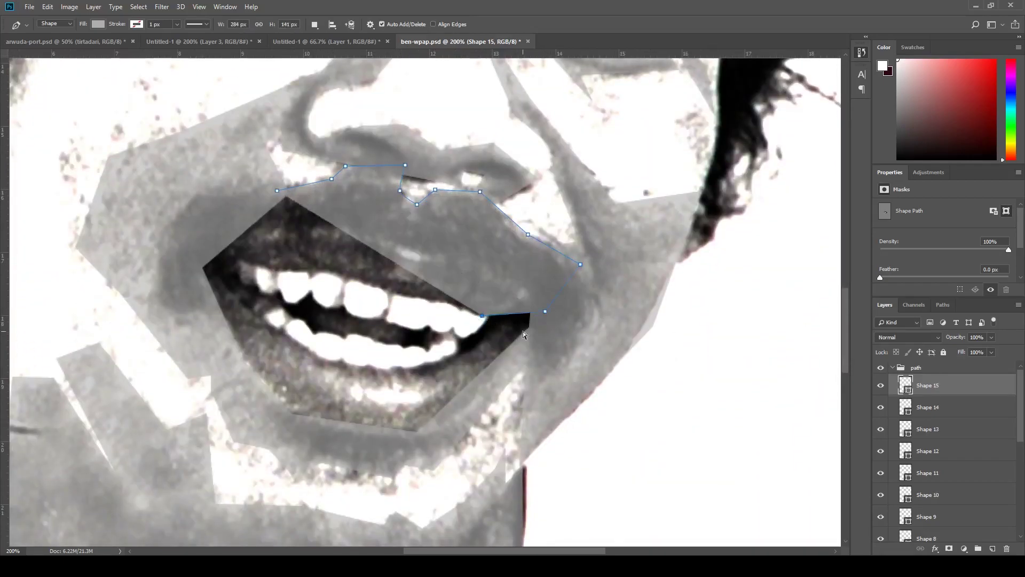
pyautogui.click(432, 300)
pyautogui.click(395, 292)
pyautogui.click(344, 279)
pyautogui.click(315, 275)
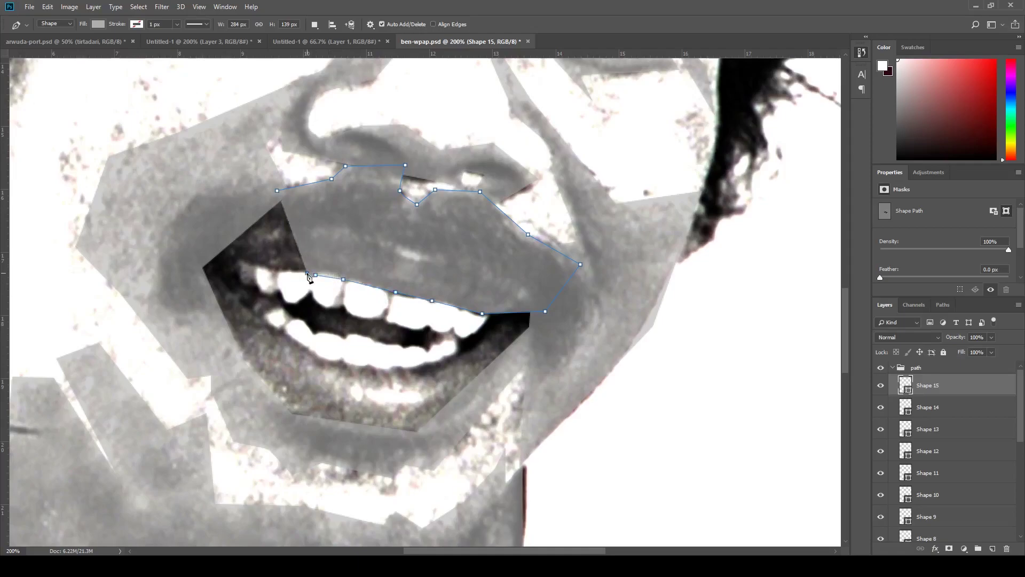
pyautogui.click(238, 259)
# Step: Start a polygon at the left mouth corner tracing along the lower teeth
pyautogui.click(247, 284)
pyautogui.click(280, 307)
pyautogui.click(264, 321)
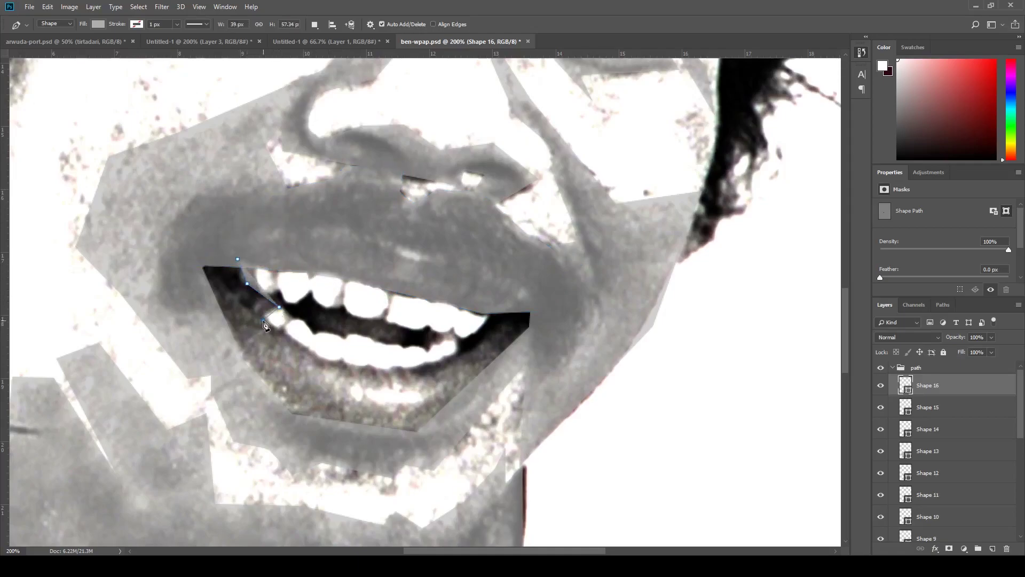
pyautogui.click(286, 332)
pyautogui.click(323, 359)
pyautogui.click(407, 367)
pyautogui.click(453, 355)
pyautogui.click(476, 332)
pyautogui.click(494, 305)
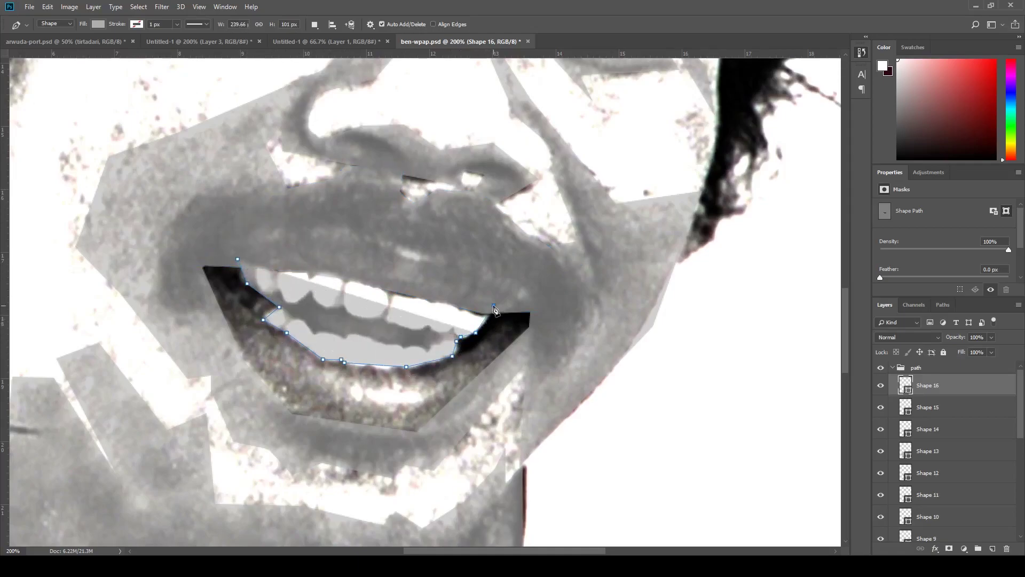
# Step: Close the teeth polygon around the lower lip back to the mouth corner
pyautogui.click(537, 307)
pyautogui.click(535, 340)
pyautogui.click(414, 434)
pyautogui.click(288, 414)
pyautogui.click(238, 361)
pyautogui.click(199, 261)
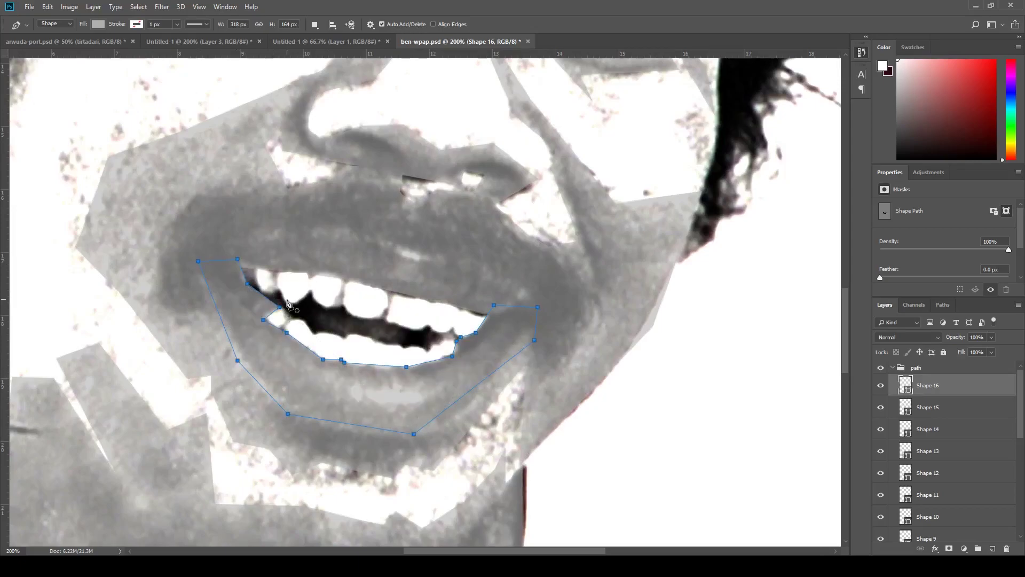
pyautogui.click(287, 302)
pyautogui.scroll(10, 425, 298)
# Step: Trace a closed polygon around the upper and lower eyelid of the left eye
pyautogui.press('v')
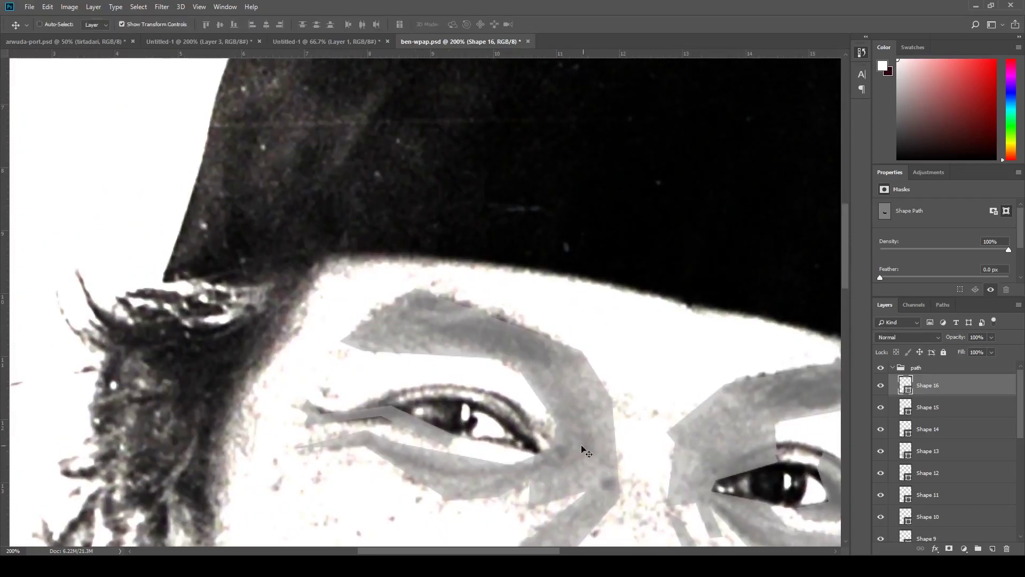
pyautogui.press('p')
pyautogui.click(557, 440)
pyautogui.click(550, 419)
pyautogui.click(533, 419)
pyautogui.click(502, 392)
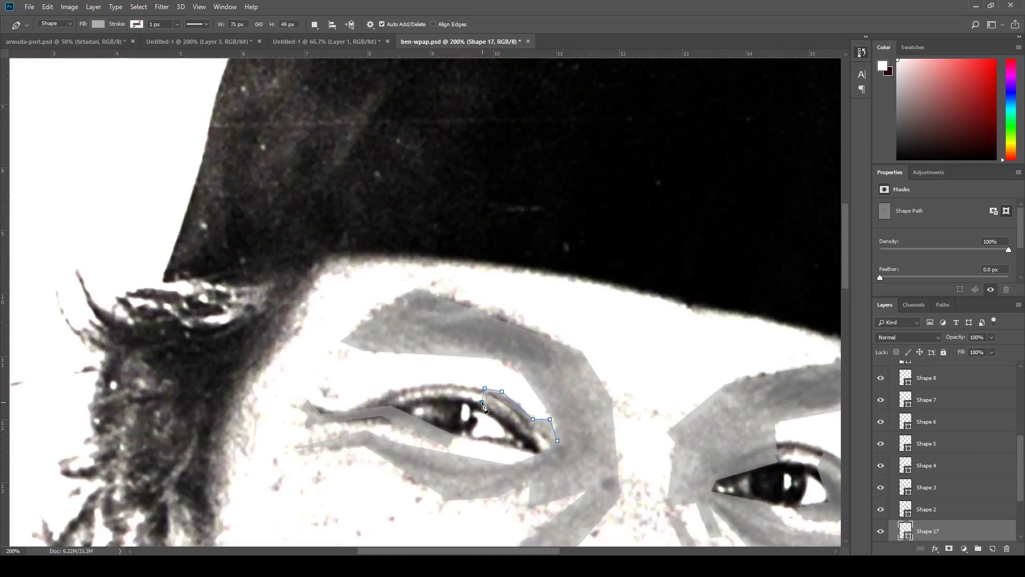
pyautogui.click(450, 391)
pyautogui.click(405, 397)
pyautogui.click(486, 413)
pyautogui.click(516, 438)
pyautogui.click(543, 456)
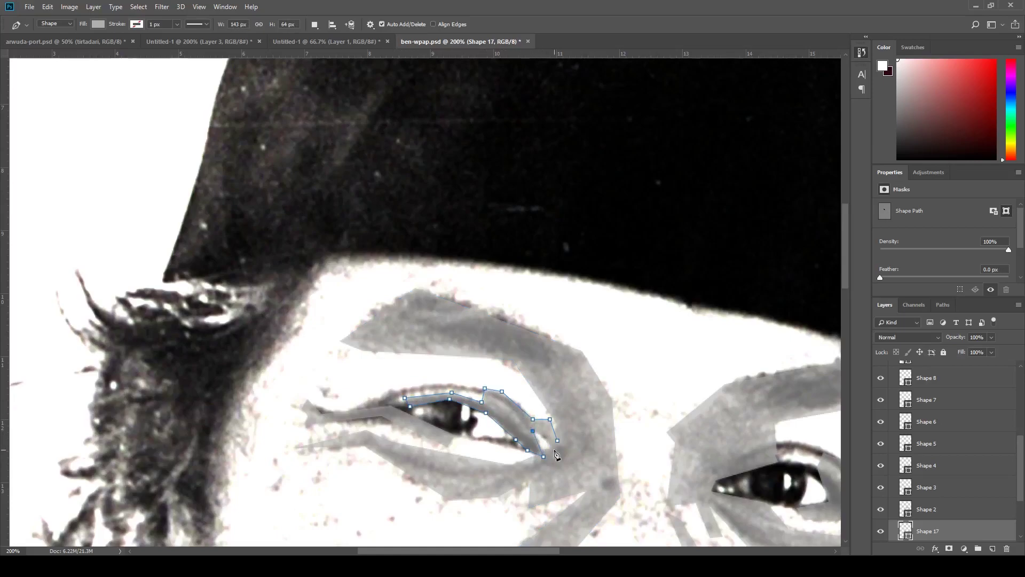
# Step: Draw a thin polygon strip over the left upper eyelid
pyautogui.click(336, 412)
pyautogui.click(398, 389)
pyautogui.click(441, 382)
pyautogui.click(488, 389)
pyautogui.click(483, 394)
pyautogui.click(432, 387)
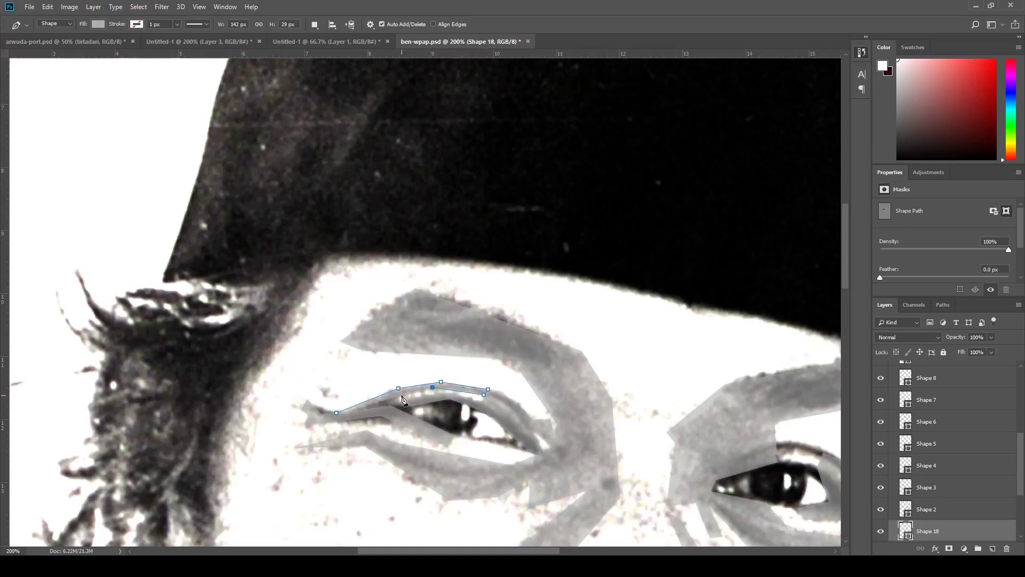
# Step: Start a polygon over the right eye's upper eyelid
pyautogui.moveTo(522, 482); pyautogui.dragTo(223, 434)
pyautogui.click(466, 394)
pyautogui.click(496, 392)
pyautogui.click(526, 403)
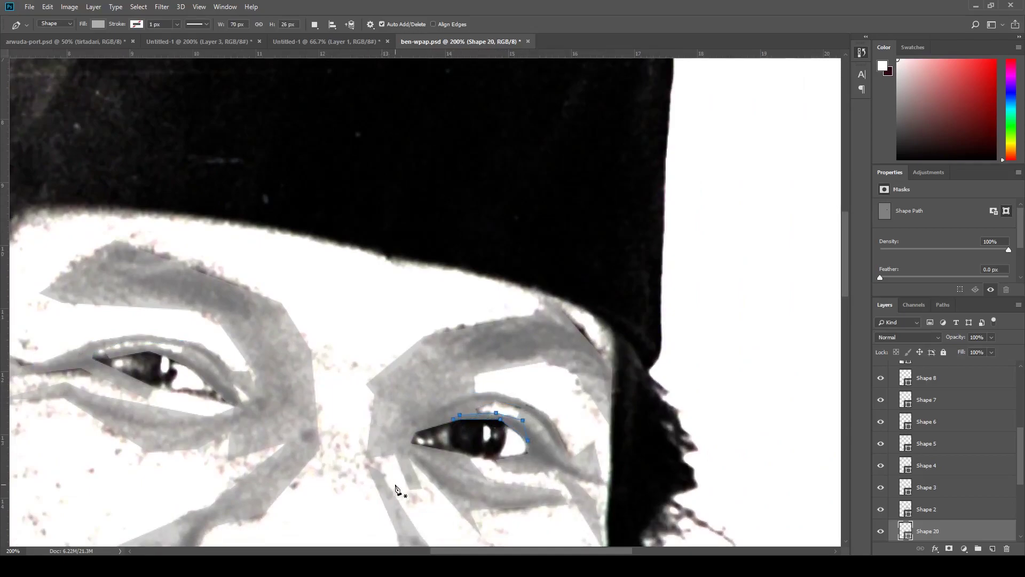
pyautogui.keyDown('alt'); pyautogui.scroll(-3, 396, 489); pyautogui.keyUp('alt')
pyautogui.keyDown('alt'); pyautogui.scroll(3, 321, 469); pyautogui.keyUp('alt')
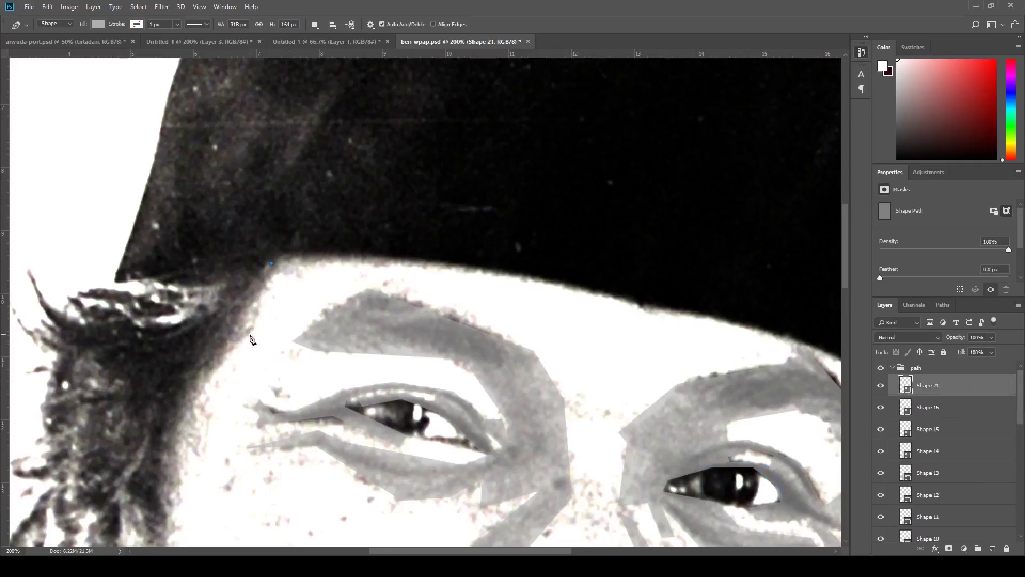
# Step: Begin a polygon at the temple, running down the hair edge
pyautogui.click(203, 444)
pyautogui.moveTo(203, 443); pyautogui.dragTo(412, 118)
pyautogui.click(385, 136)
pyautogui.click(349, 260)
pyautogui.click(336, 321)
pyautogui.click(342, 379)
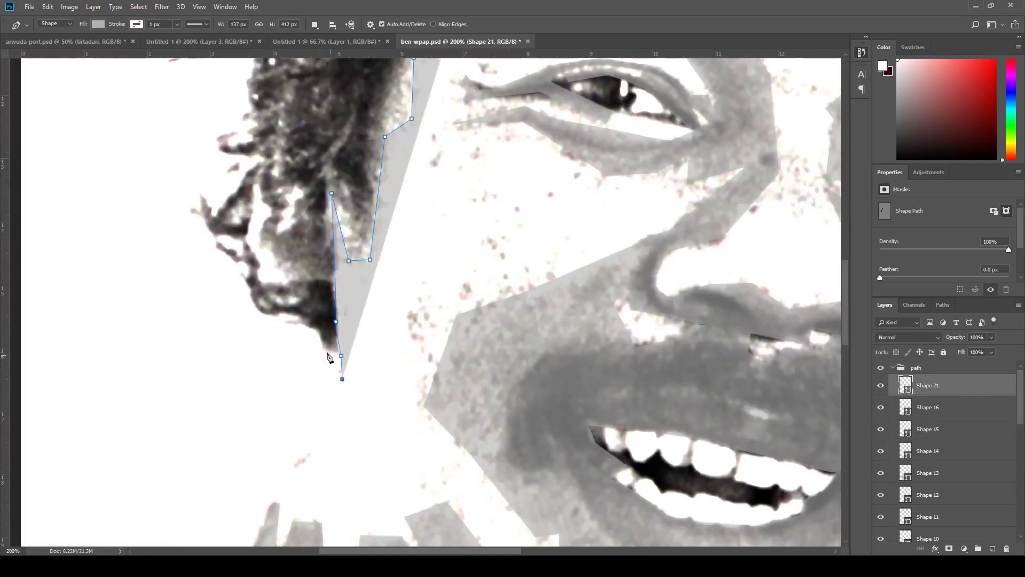
pyautogui.click(330, 354)
pyautogui.click(312, 326)
pyautogui.click(255, 306)
# Step: Extend the hair polygon around the bottom of the sideburn and back up
pyautogui.moveTo(251, 272); pyautogui.dragTo(262, 361)
pyautogui.click(211, 304)
pyautogui.click(216, 289)
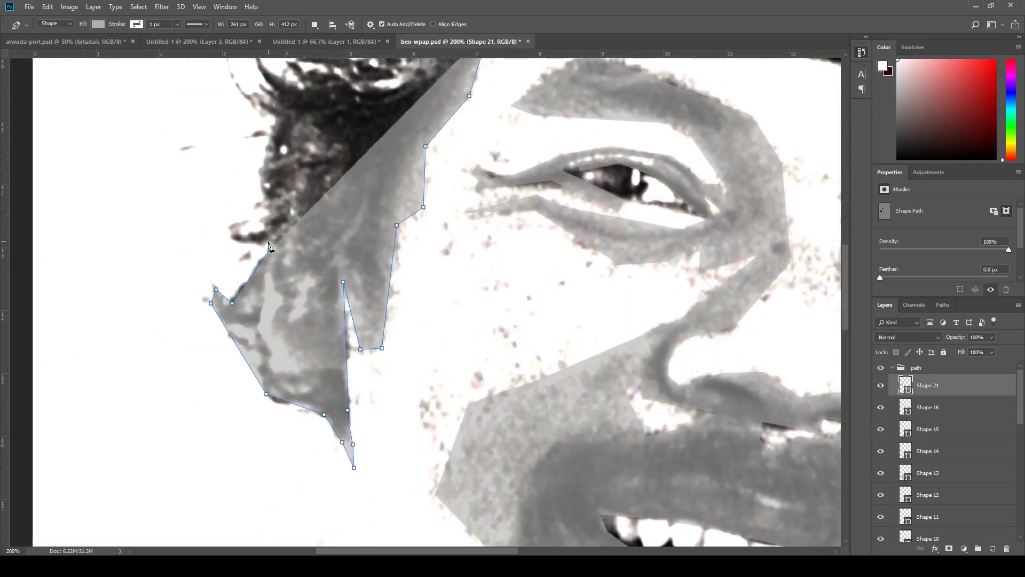
pyautogui.click(269, 247)
pyautogui.click(233, 240)
pyautogui.click(251, 168)
# Step: Continue the hair outline up toward the hat
pyautogui.moveTo(267, 134); pyautogui.dragTo(277, 414)
pyautogui.click(237, 342)
pyautogui.click(257, 308)
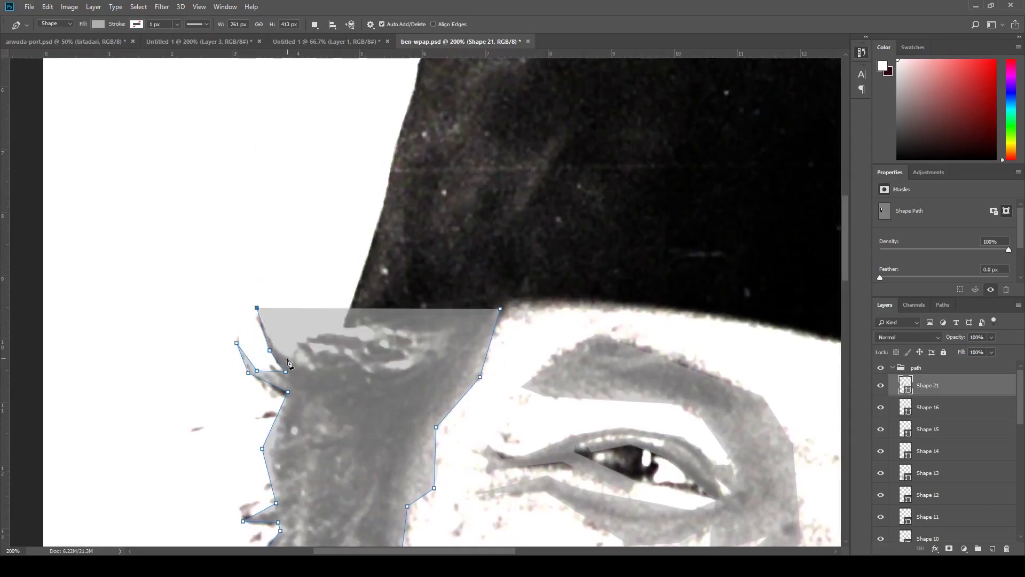
pyautogui.click(287, 357)
pyautogui.click(296, 339)
pyautogui.click(308, 365)
pyautogui.click(315, 353)
pyautogui.click(351, 355)
pyautogui.click(335, 336)
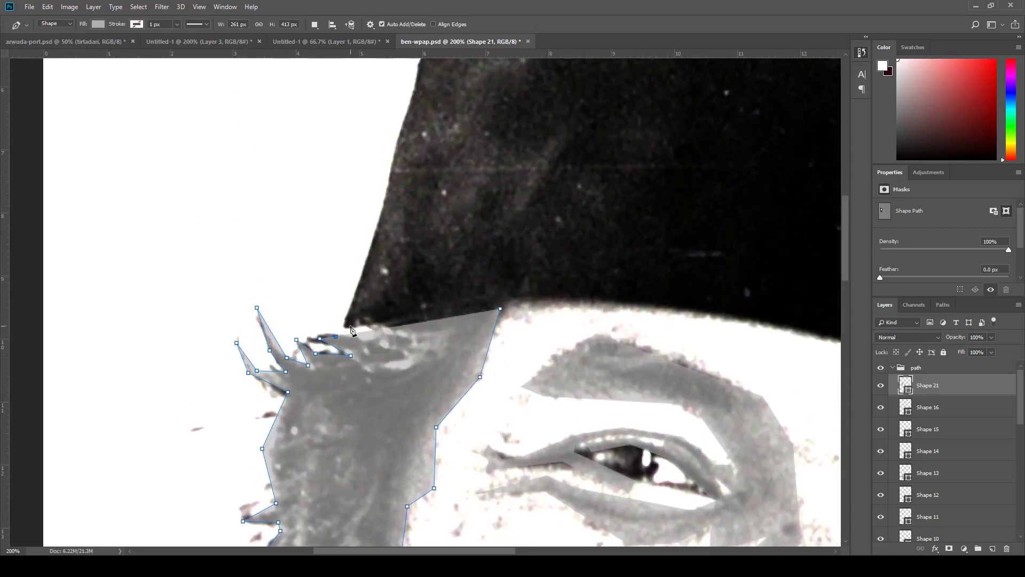
# Step: Finish Shape 21 around the hat's top, right side and lower edge above the eyes
pyautogui.moveTo(457, 302); pyautogui.dragTo(137, 542)
pyautogui.click(137, 542)
pyautogui.moveTo(538, 179); pyautogui.dragTo(263, 259)
pyautogui.click(423, 115)
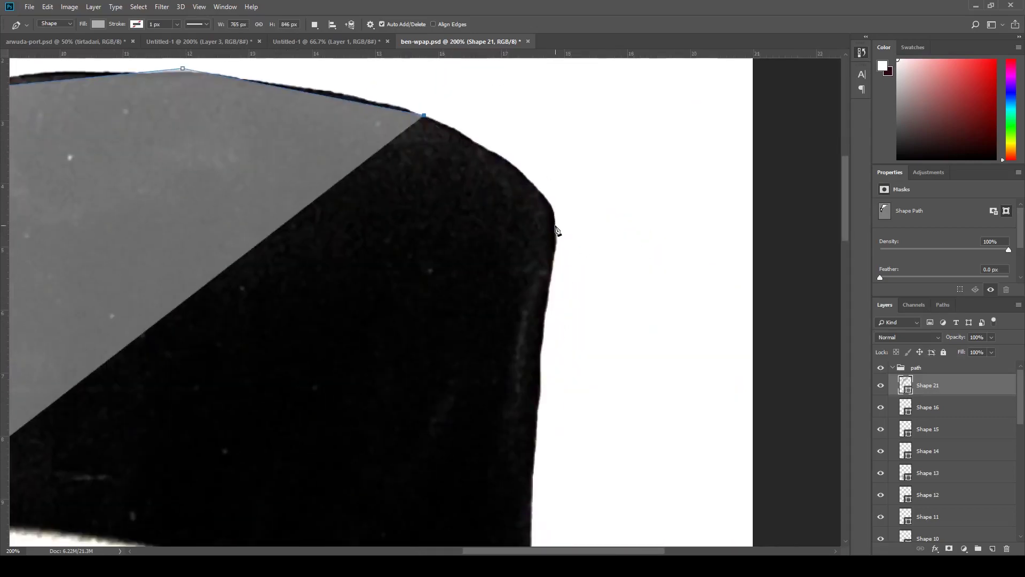
pyautogui.click(556, 231)
pyautogui.moveTo(534, 398); pyautogui.dragTo(579, 192)
pyautogui.click(507, 377)
pyautogui.click(464, 361)
pyautogui.moveTo(214, 320); pyautogui.dragTo(427, 374)
pyautogui.click(404, 320)
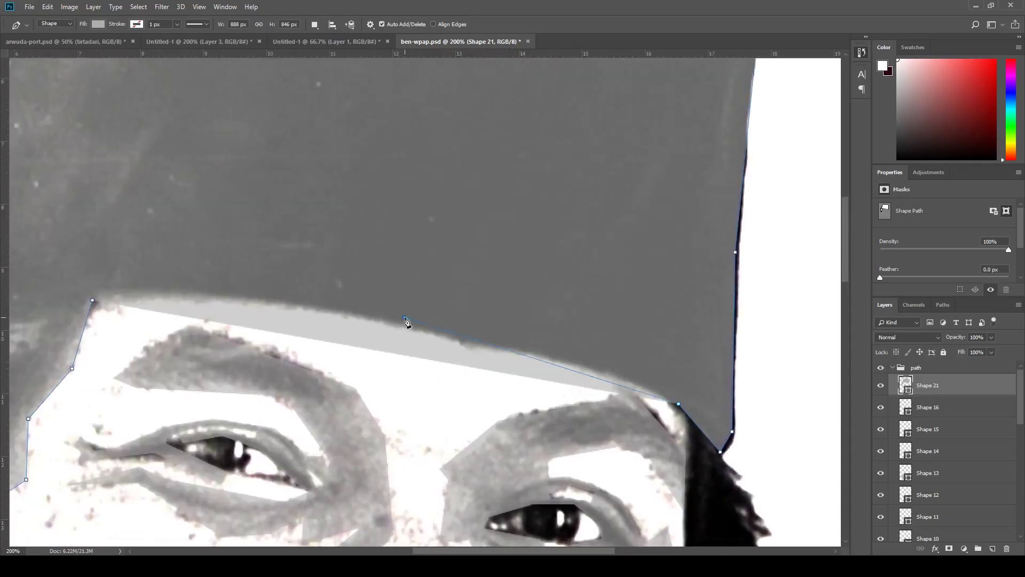
# Step: Start Shape 22 at the hat's right corner, tracing down the hair strands
pyautogui.moveTo(404, 320); pyautogui.dragTo(484, 168)
pyautogui.moveTo(801, 341); pyautogui.dragTo(366, 301)
pyautogui.click(353, 250)
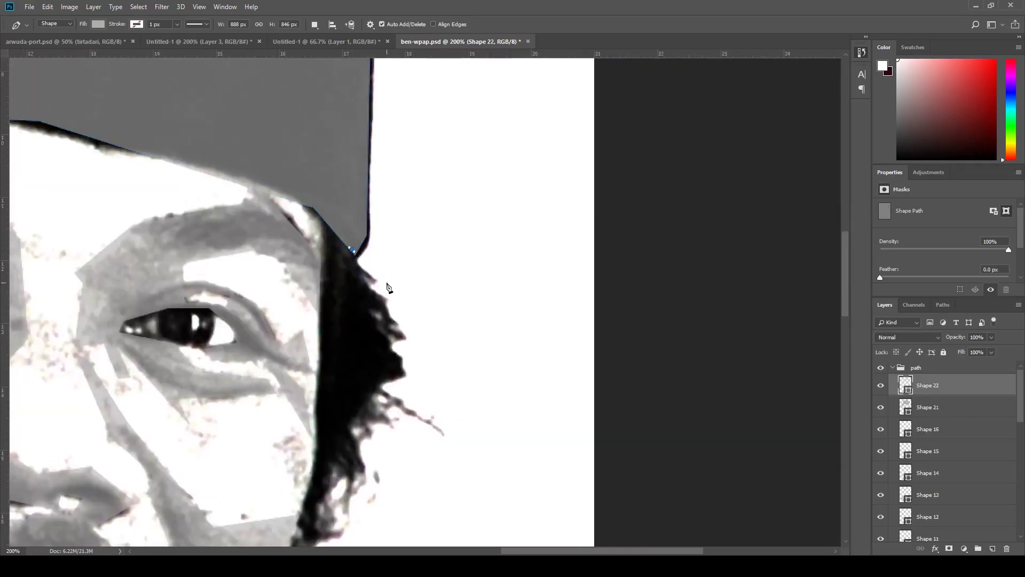
pyautogui.click(407, 338)
pyautogui.click(402, 356)
pyautogui.click(379, 385)
pyautogui.click(410, 407)
pyautogui.click(391, 428)
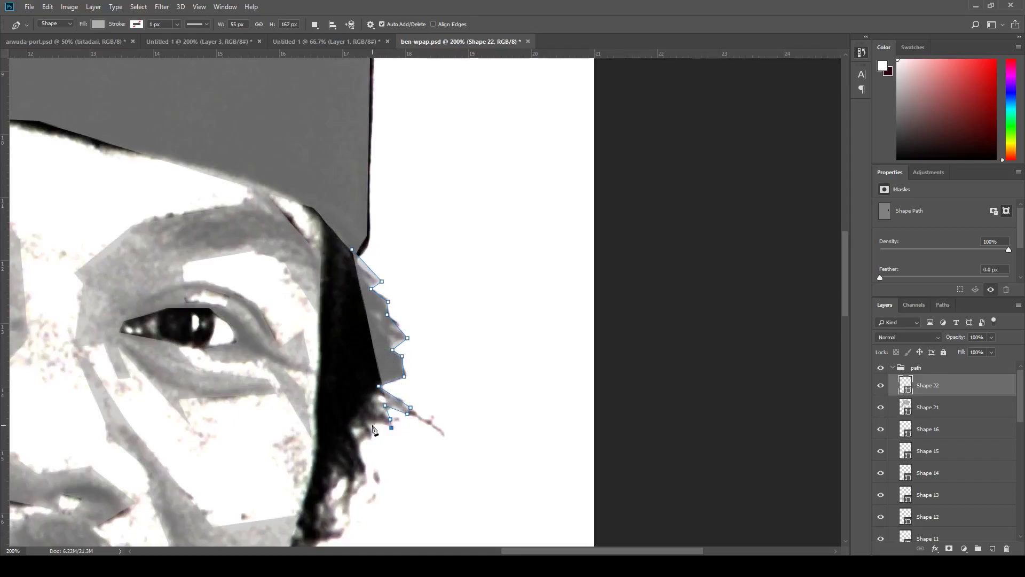
pyautogui.click(354, 430)
pyautogui.click(368, 472)
pyautogui.click(337, 512)
# Step: Close Shape 22 along the lower hair edge, then zoom out to the whole portrait
pyautogui.moveTo(341, 528); pyautogui.dragTo(400, 377)
pyautogui.click(378, 406)
pyautogui.click(327, 436)
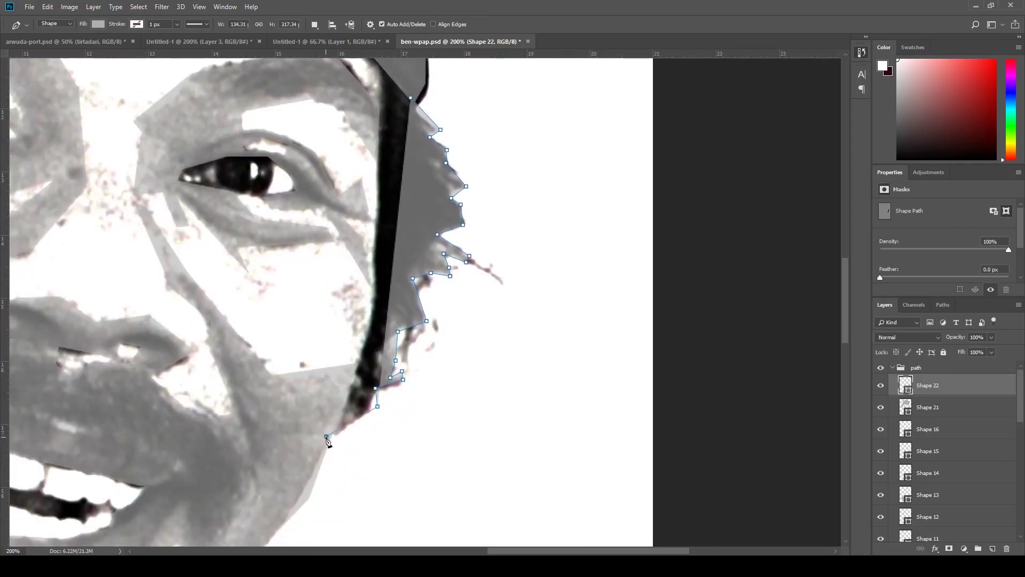
pyautogui.click(379, 196)
pyautogui.click(381, 87)
pyautogui.moveTo(381, 88)
pyautogui.mouseDown()
pyautogui.moveTo(439, 268)
pyautogui.moveTo(38, 91)
pyautogui.mouseUp()
pyautogui.click(413, 223)
pyautogui.click(453, 241)
pyautogui.press('z')
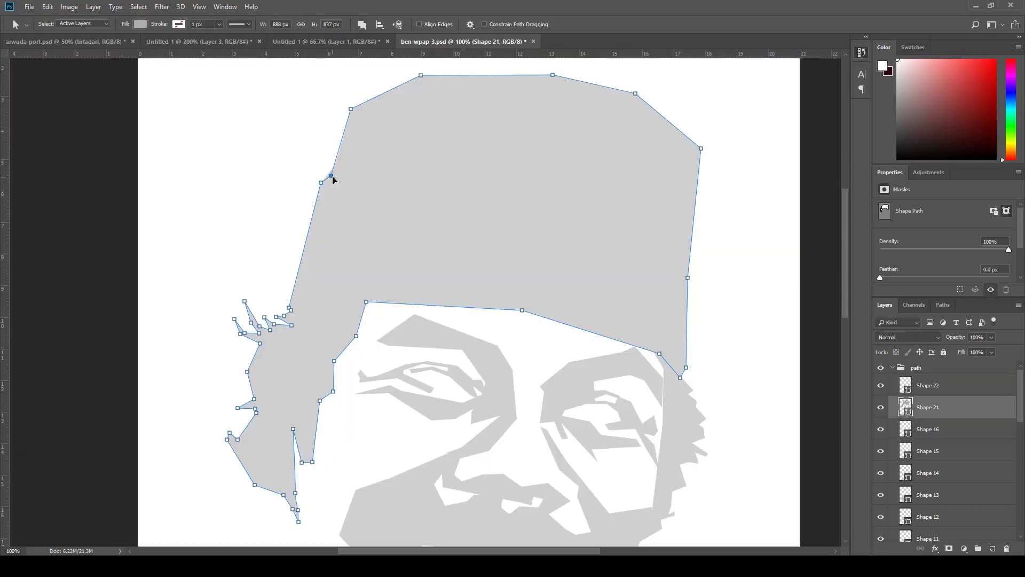
# Step: Select the path shape group and make the base copy 2 photo visible beneath it
pyautogui.scroll(-5, 691, 278)
pyautogui.scroll(-5, 458, 263)
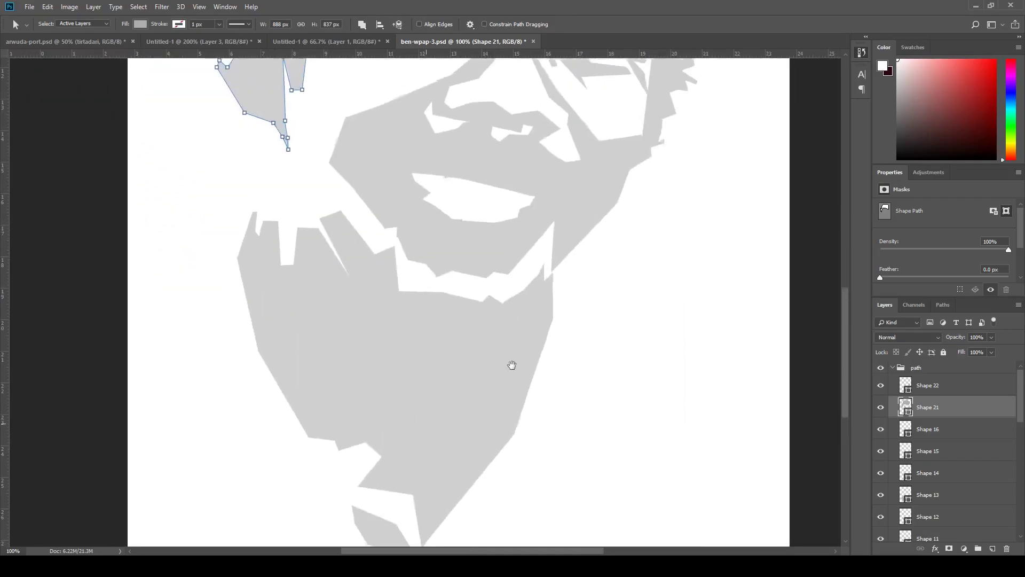
pyautogui.scroll(10, 511, 362)
pyautogui.press('v')
pyautogui.click(892, 368)
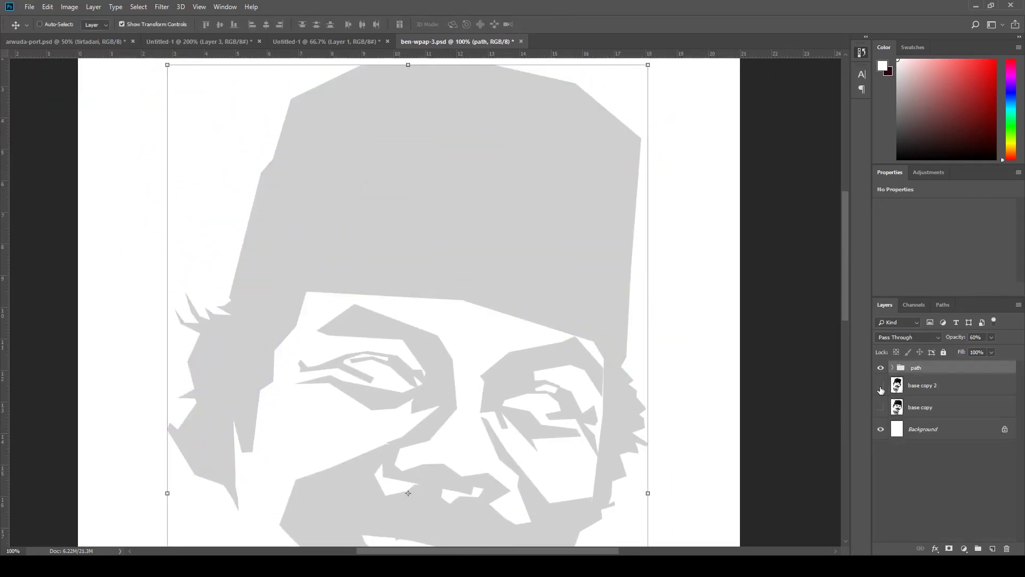
pyautogui.click(881, 387)
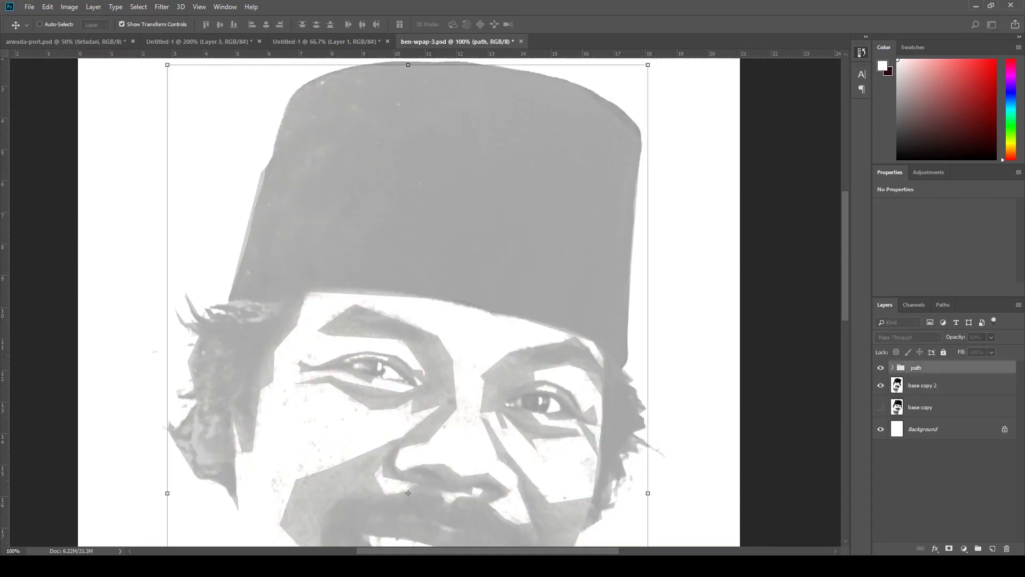
# Step: Draw a closed shape over the hat's right panel
pyautogui.press('p')
pyautogui.click(580, 80)
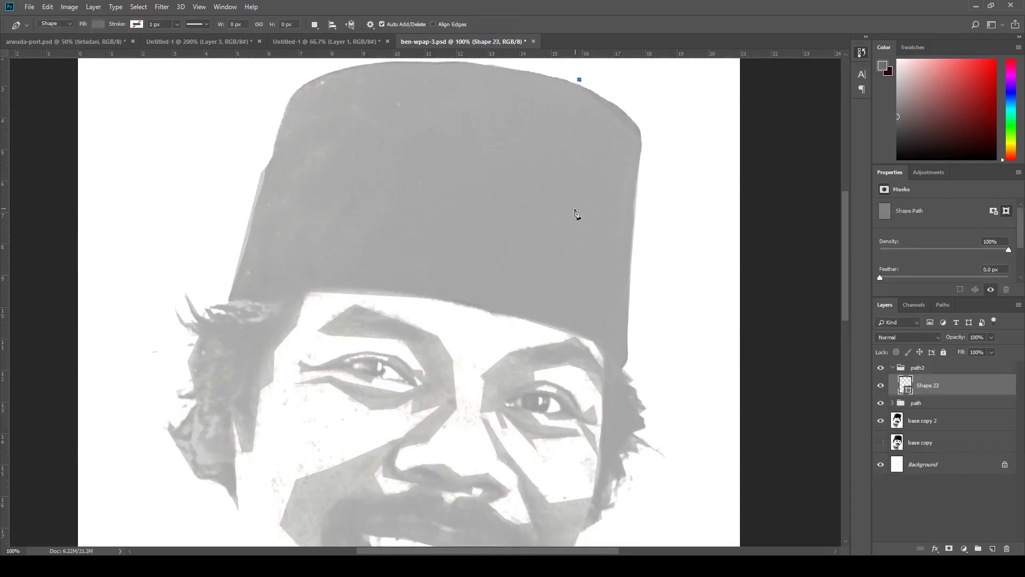
pyautogui.click(546, 329)
pyautogui.click(613, 363)
pyautogui.click(629, 368)
pyautogui.click(650, 130)
pyautogui.click(613, 95)
pyautogui.click(579, 79)
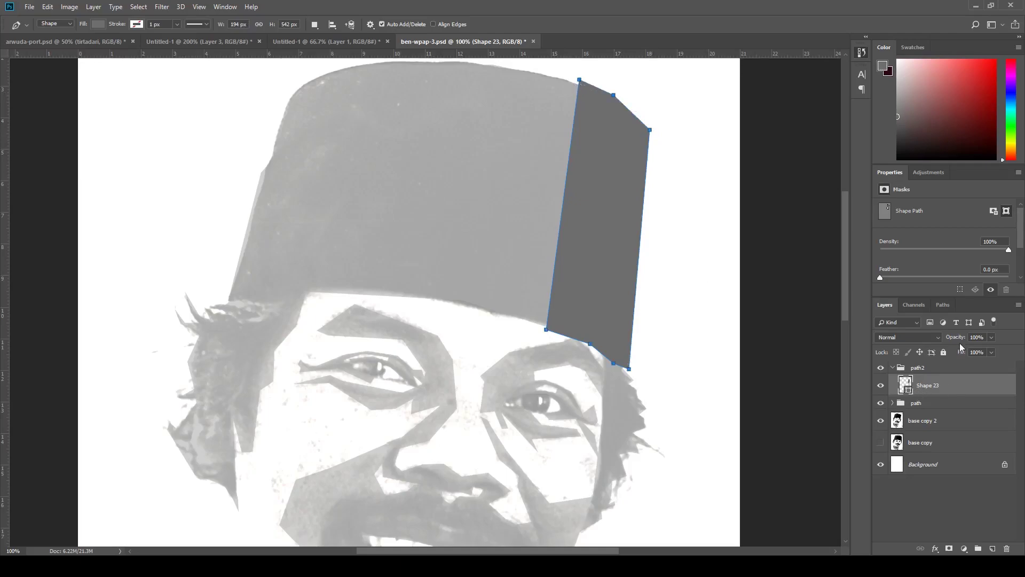
# Step: Set the path2 group's opacity to 51%
pyautogui.click(920, 404)
pyautogui.click(927, 371)
pyautogui.press('5')
pyautogui.press('1')
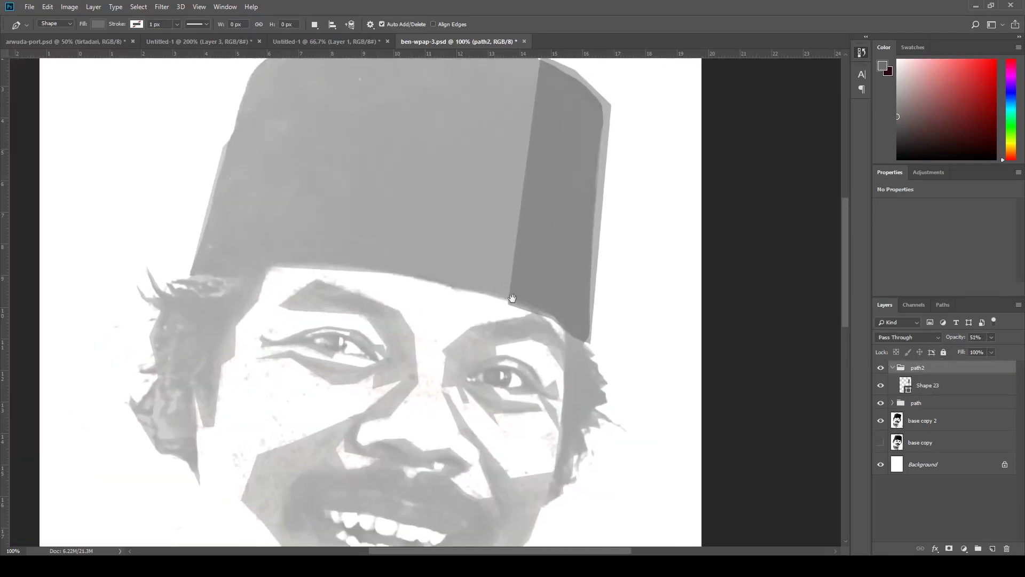
# Step: Draw two vertical stripe panels across the middle of the hat
pyautogui.scroll(3, 540, 180)
pyautogui.click(498, 173)
pyautogui.click(560, 189)
pyautogui.click(523, 438)
pyautogui.click(479, 427)
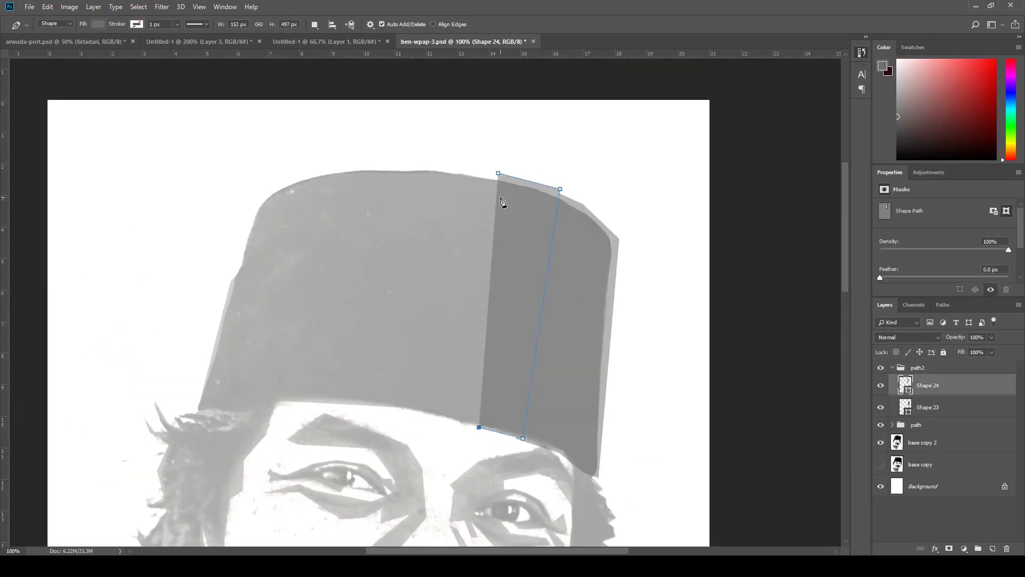
pyautogui.click(451, 163)
pyautogui.click(420, 409)
pyautogui.click(340, 399)
# Step: Start outlining the hat's left panel
pyautogui.click(386, 166)
pyautogui.click(294, 181)
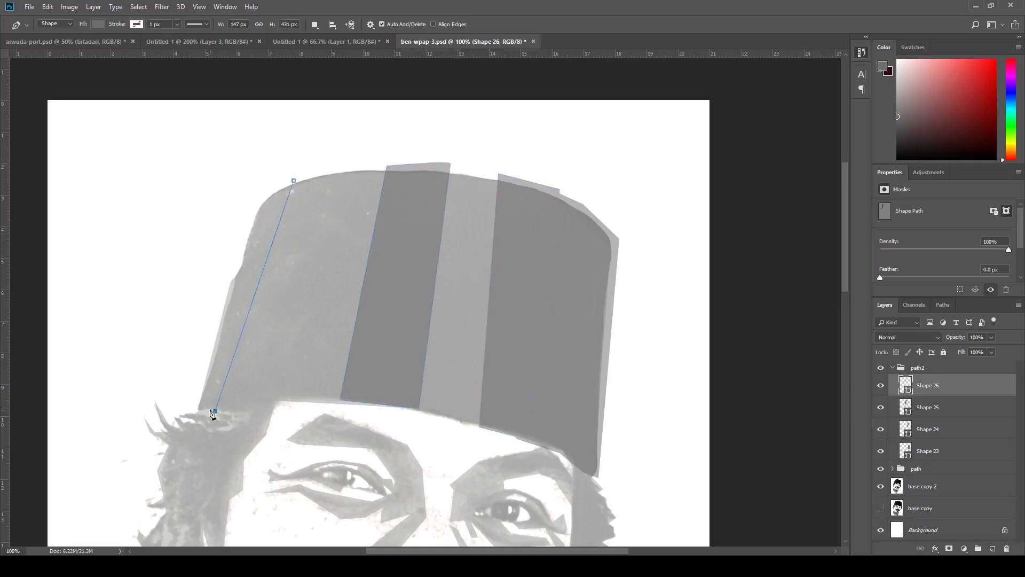
pyautogui.click(215, 411)
pyautogui.scroll(-4, 350, 374)
pyautogui.hscroll(2, 350, 374)
pyautogui.hscroll(-4, 325, 277)
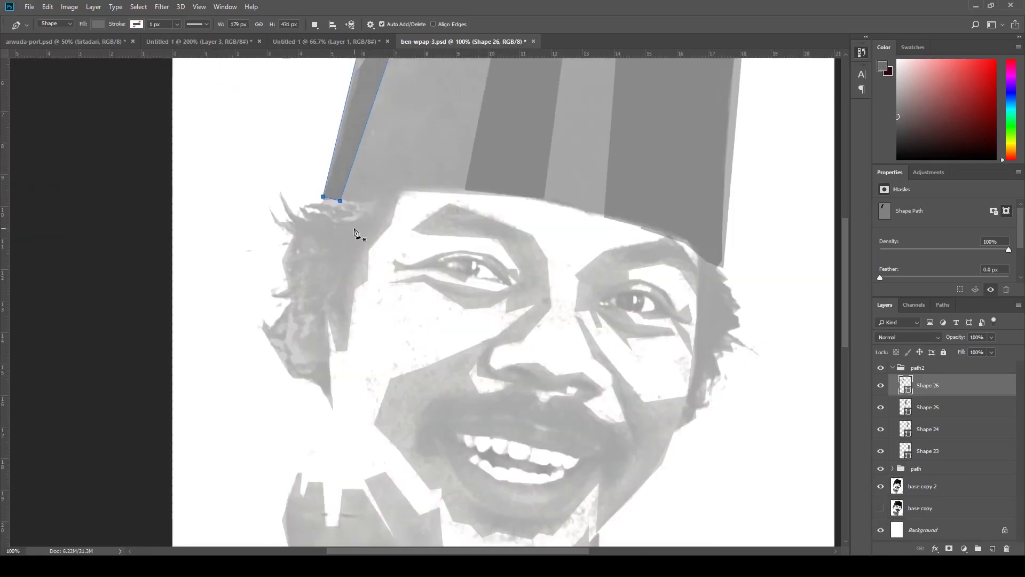
pyautogui.scroll(1, 357, 232)
# Step: Draw a closed grey polygon over the left hair tuft
pyautogui.click(375, 224)
pyautogui.click(344, 276)
pyautogui.click(306, 282)
pyautogui.click(261, 253)
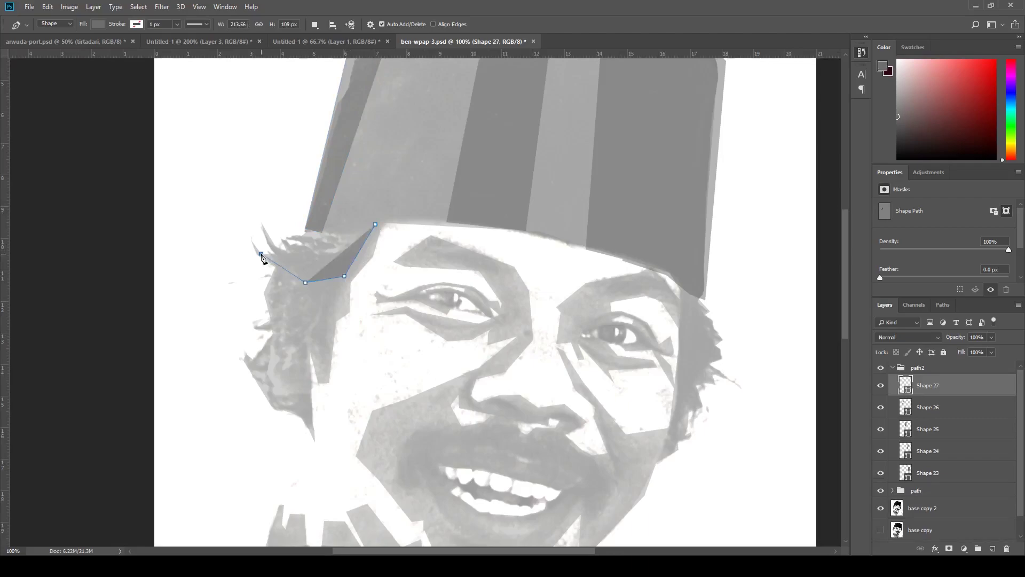
pyautogui.click(339, 255)
pyautogui.click(345, 237)
pyautogui.click(376, 225)
# Step: Add a thin sliver polygon over the left hair below the hat's left corner
pyautogui.click(325, 286)
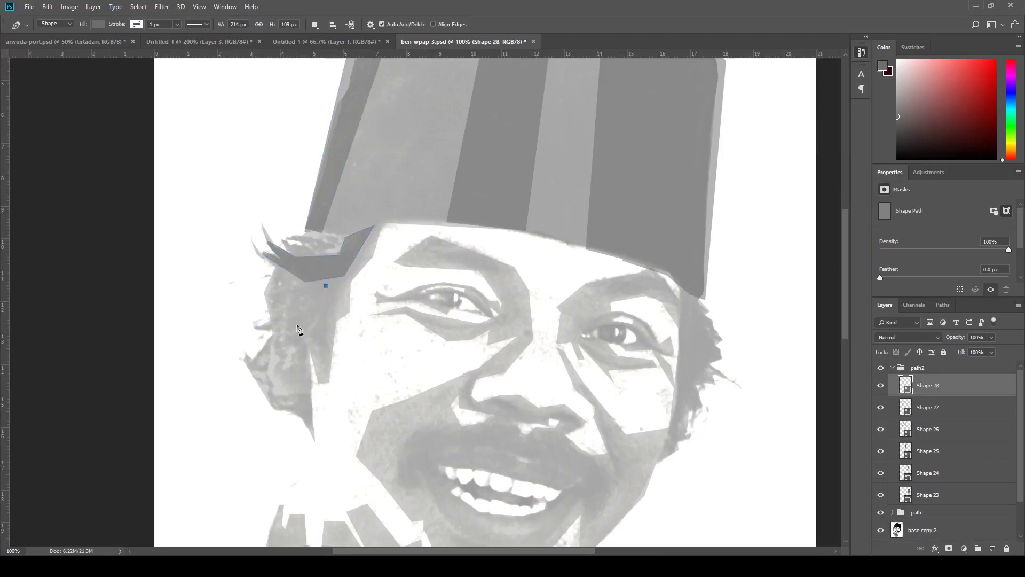
pyautogui.click(309, 312)
pyautogui.click(272, 321)
pyautogui.click(257, 324)
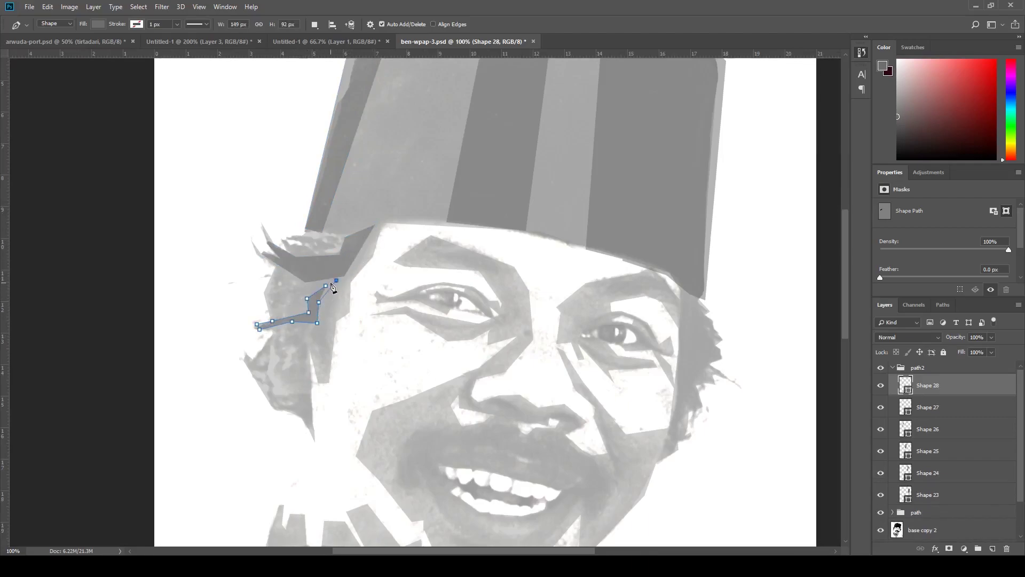
# Step: Draw a hair polygon beside the left cheek
pyautogui.click(940, 425)
pyautogui.click(319, 264)
pyautogui.click(282, 293)
pyautogui.click(289, 336)
pyautogui.click(265, 355)
pyautogui.click(314, 334)
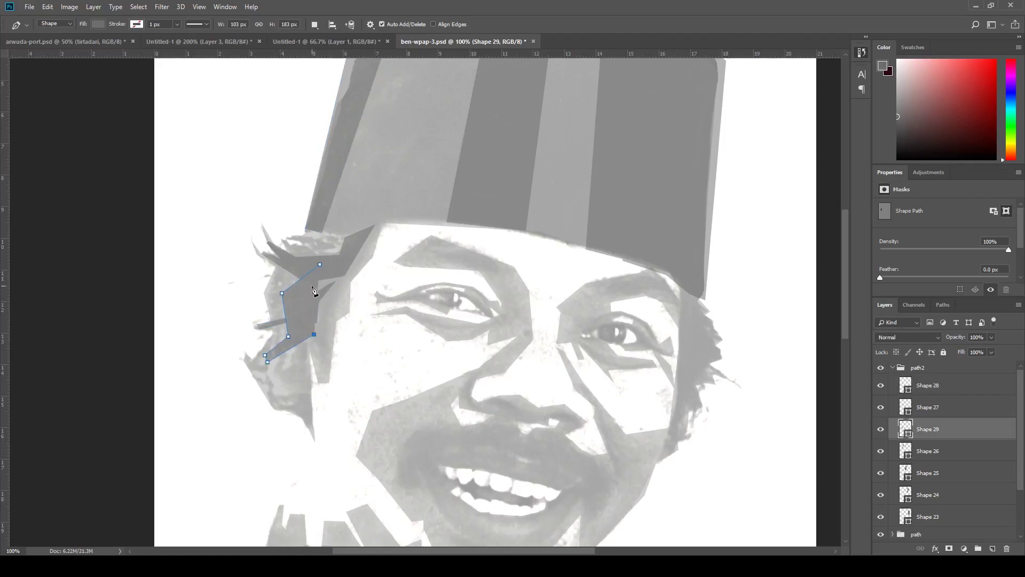
# Step: Add a spiky temple-hair polygon and a shape running down the sideburn
pyautogui.click(373, 254)
pyautogui.click(336, 352)
pyautogui.click(372, 255)
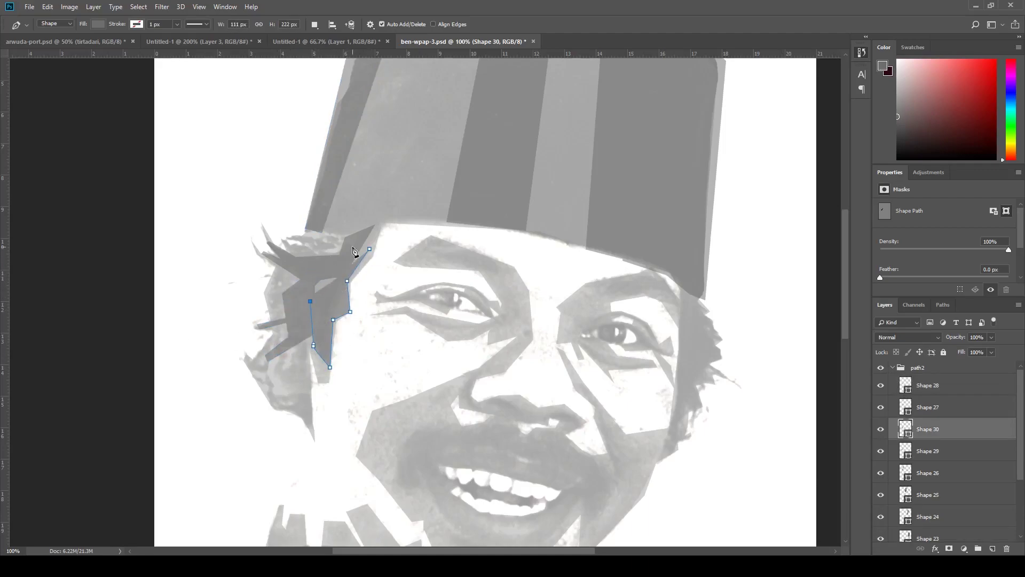
pyautogui.click(300, 348)
pyautogui.click(274, 374)
pyautogui.click(285, 402)
pyautogui.click(310, 427)
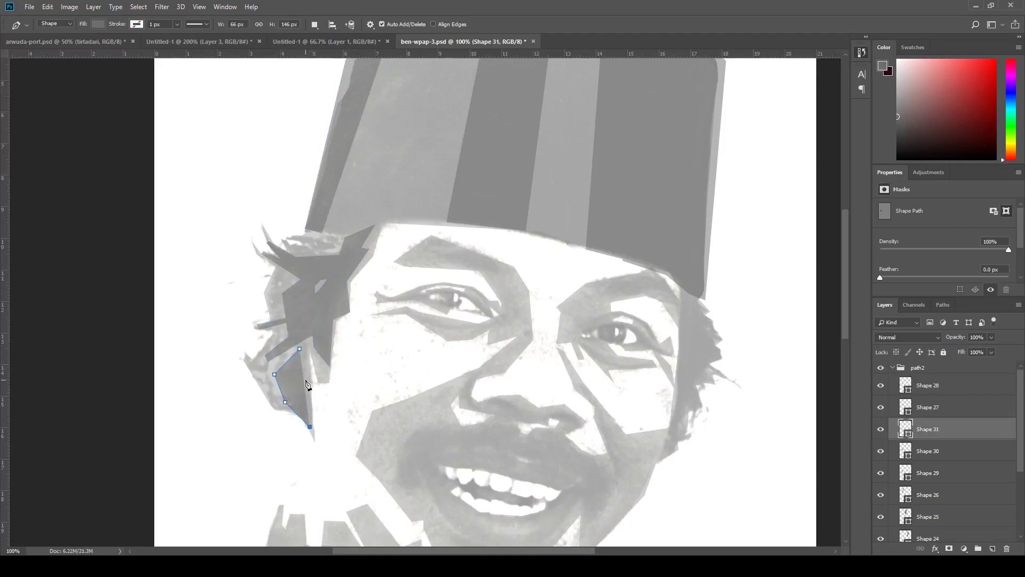
# Step: Add another temple hair polygon and a hair tuft under the hat's left edge
pyautogui.click(303, 325)
pyautogui.click(262, 338)
pyautogui.click(263, 371)
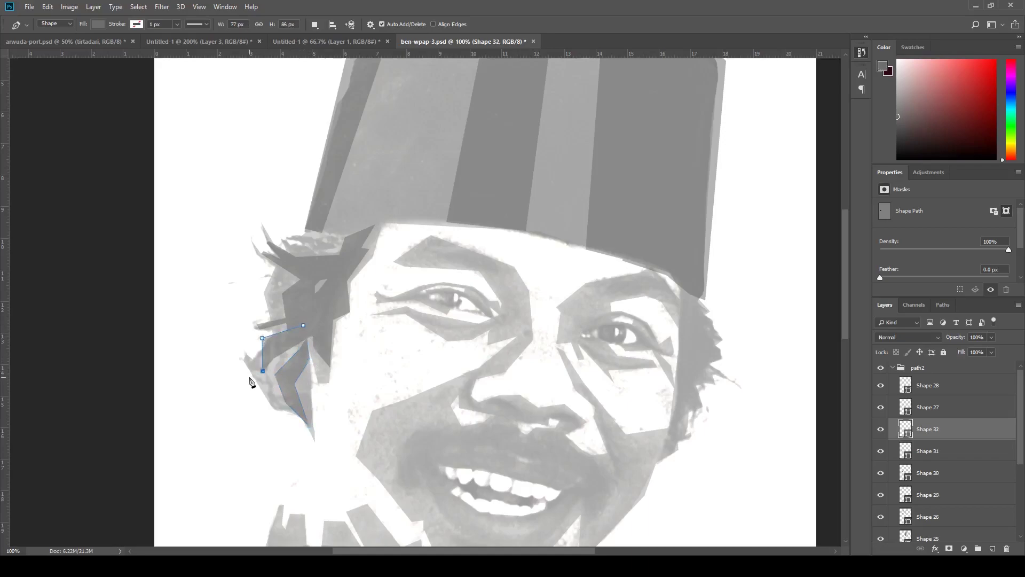
pyautogui.click(300, 284)
pyautogui.click(279, 275)
pyautogui.click(259, 283)
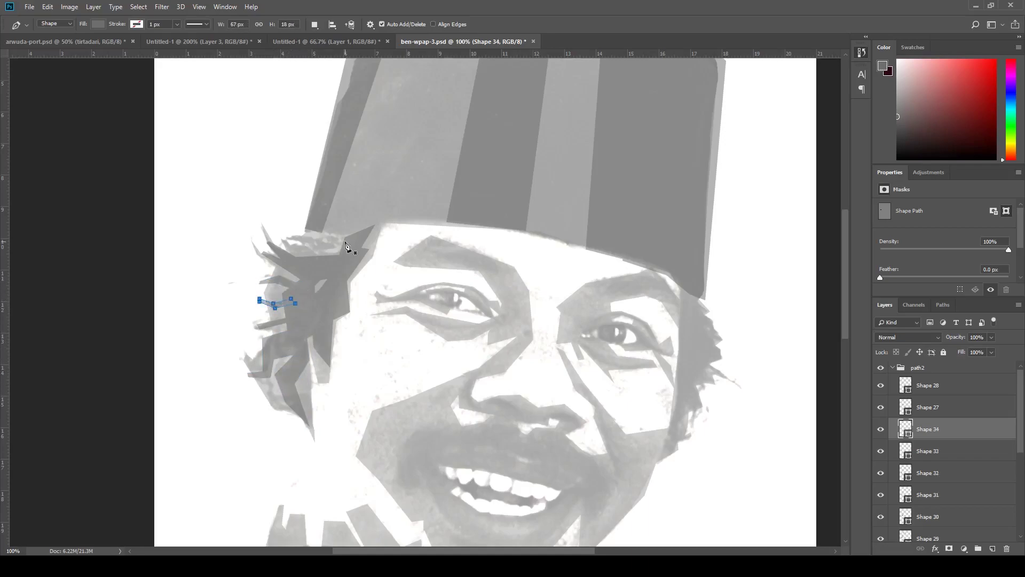
pyautogui.click(285, 247)
pyautogui.click(300, 260)
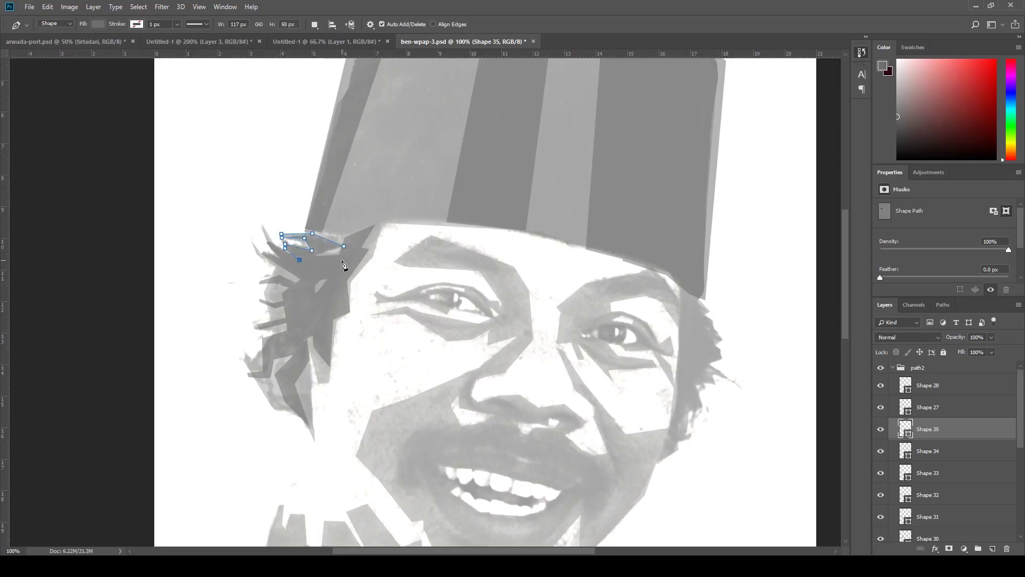
# Step: Draw a hair strand polygon beside the left temple
pyautogui.click(302, 342)
pyautogui.click(275, 356)
pyautogui.click(289, 375)
# Step: Cover the hair beside the right eye with two more grey polygons
pyautogui.moveTo(558, 330); pyautogui.dragTo(439, 325)
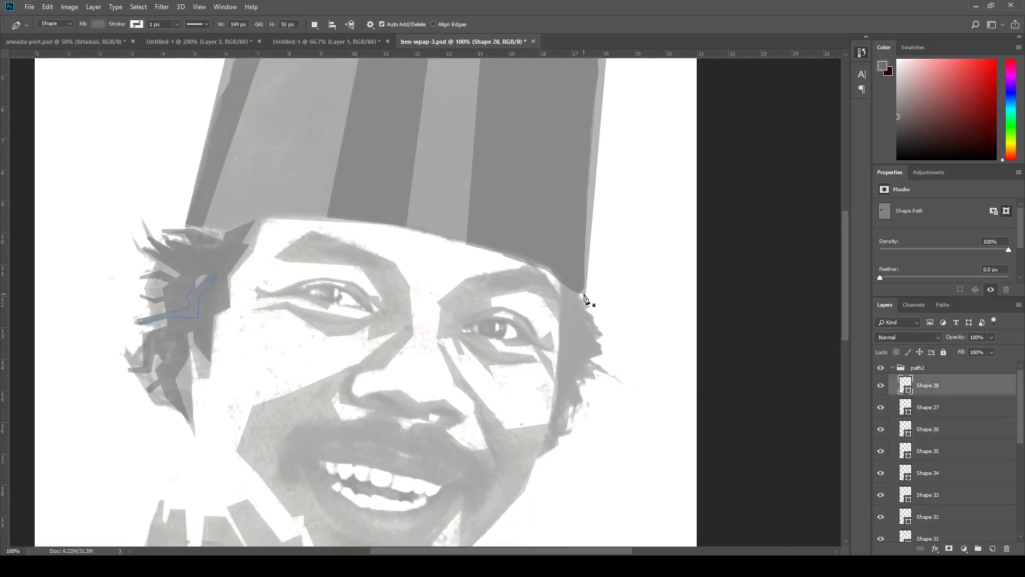
pyautogui.click(591, 344)
pyautogui.click(571, 344)
pyautogui.click(560, 325)
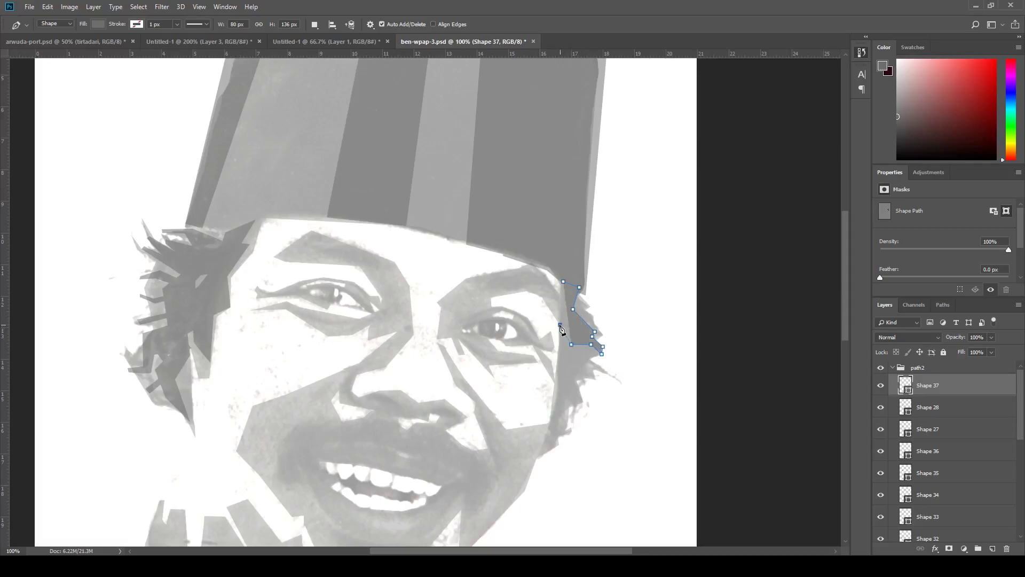
pyautogui.click(567, 341)
pyautogui.click(556, 363)
pyautogui.click(573, 404)
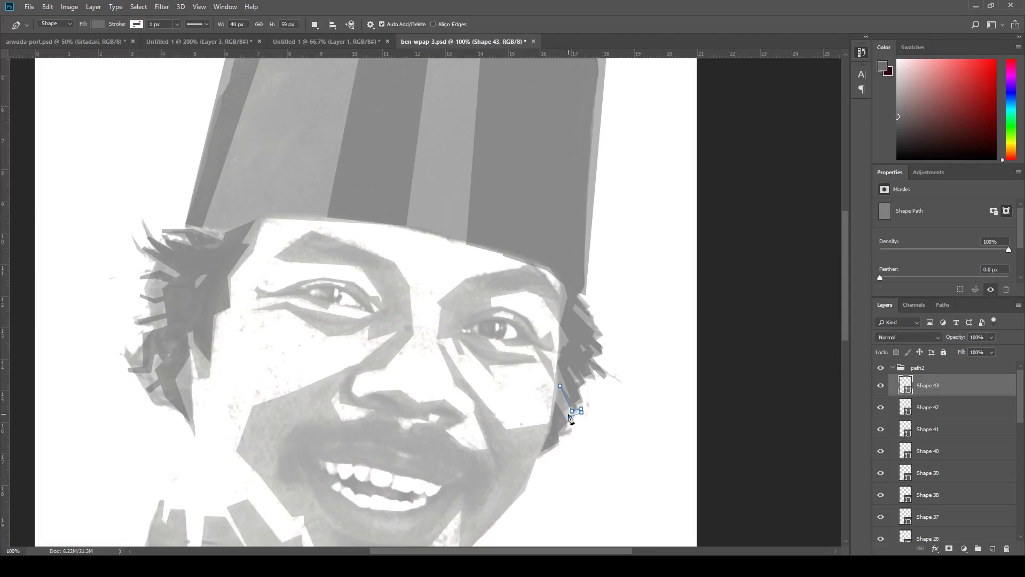
# Step: Outline the left eyebrow as a filled Pen shape
pyautogui.press('v')
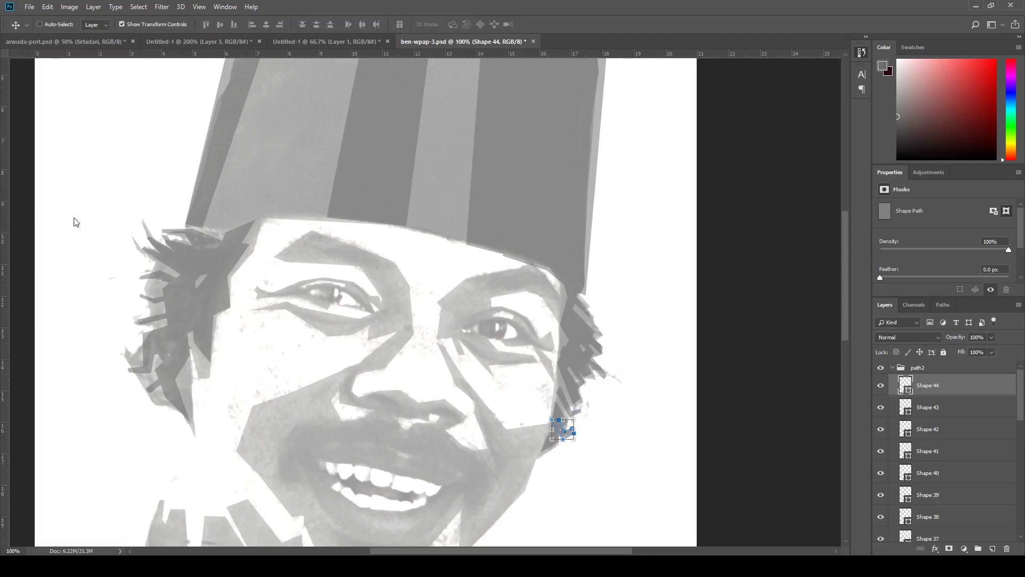
pyautogui.press('p')
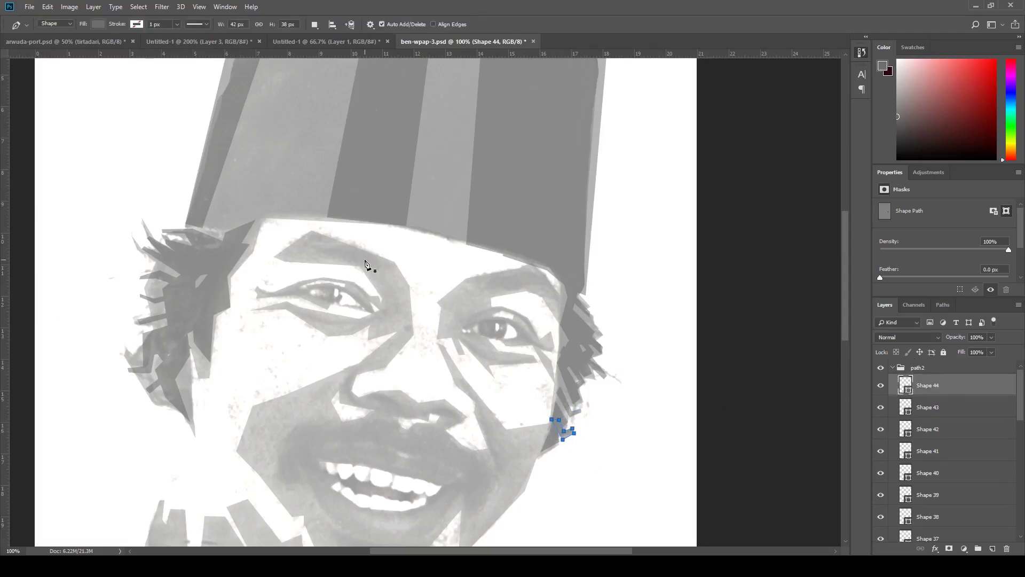
pyautogui.click(339, 241)
pyautogui.click(304, 262)
pyautogui.click(359, 264)
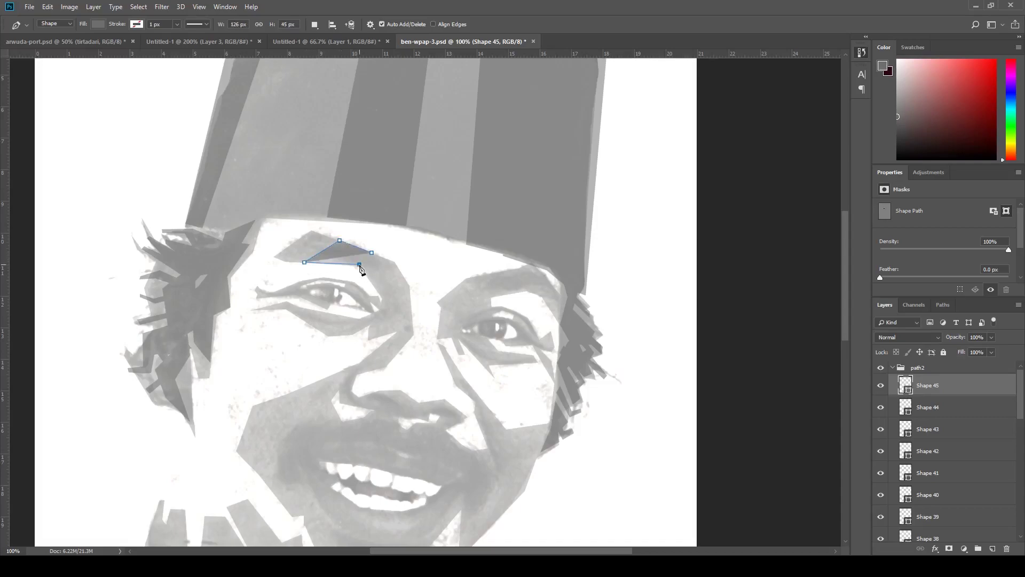
# Step: Add a nose-bridge triangle and a four-sided polygon around the eye
pyautogui.click(408, 308)
pyautogui.click(409, 286)
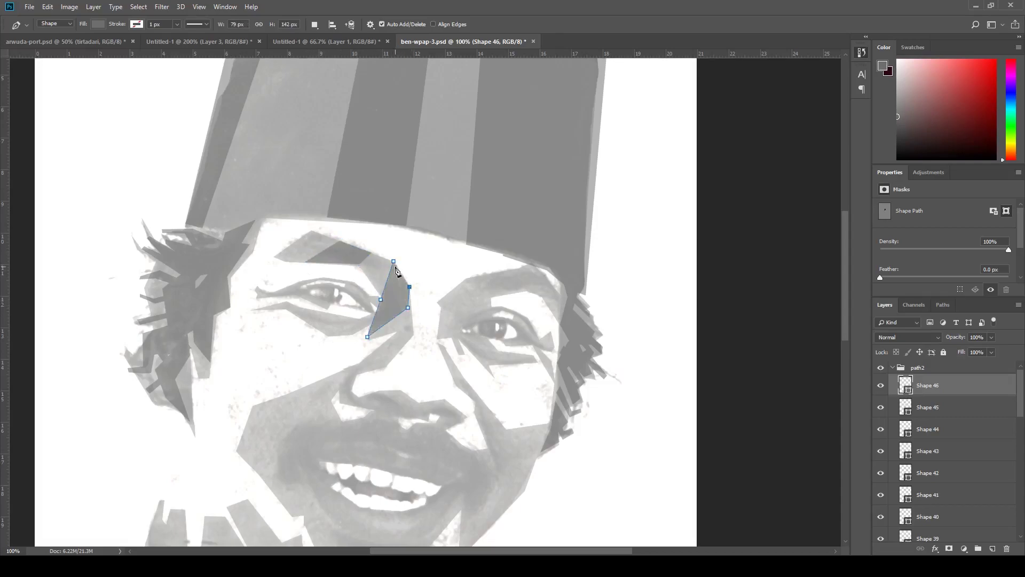
pyautogui.click(325, 335)
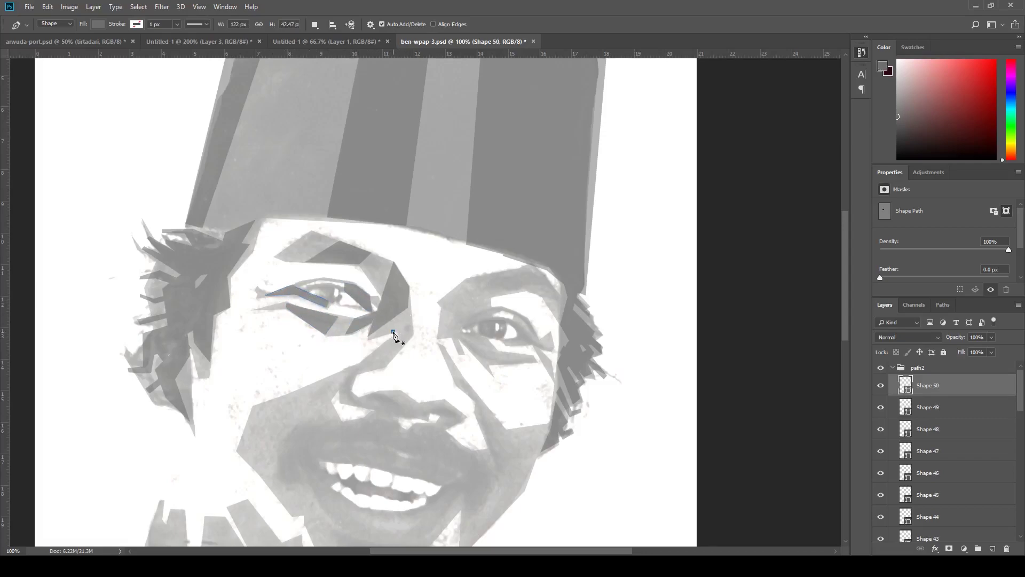
pyautogui.click(411, 334)
pyautogui.click(380, 369)
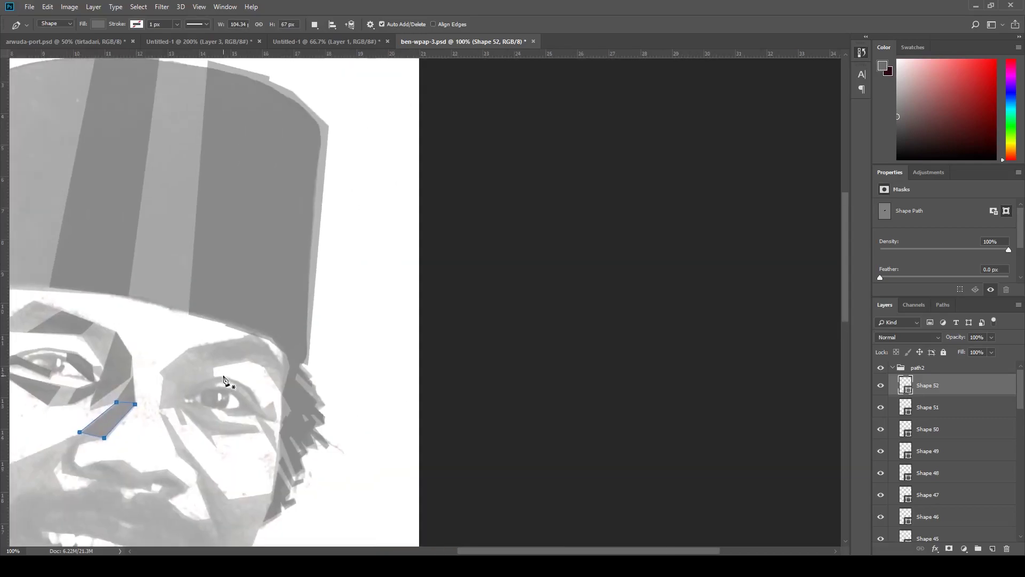
# Step: Complete the polygon above the eye and trace the eyebrow's top edge
pyautogui.click(184, 404)
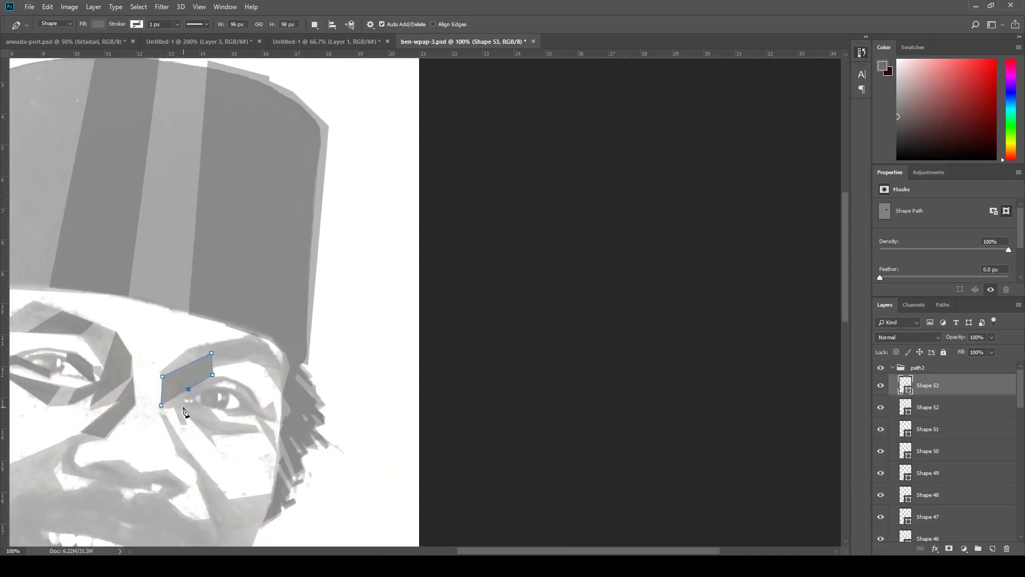
pyautogui.click(186, 348)
pyautogui.click(236, 339)
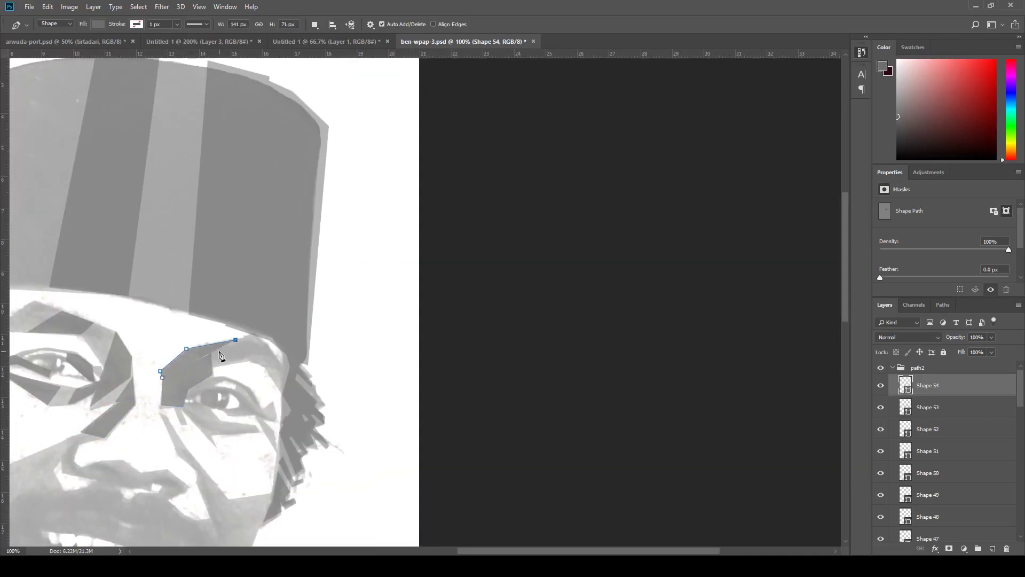
pyautogui.scroll(1, 224, 385)
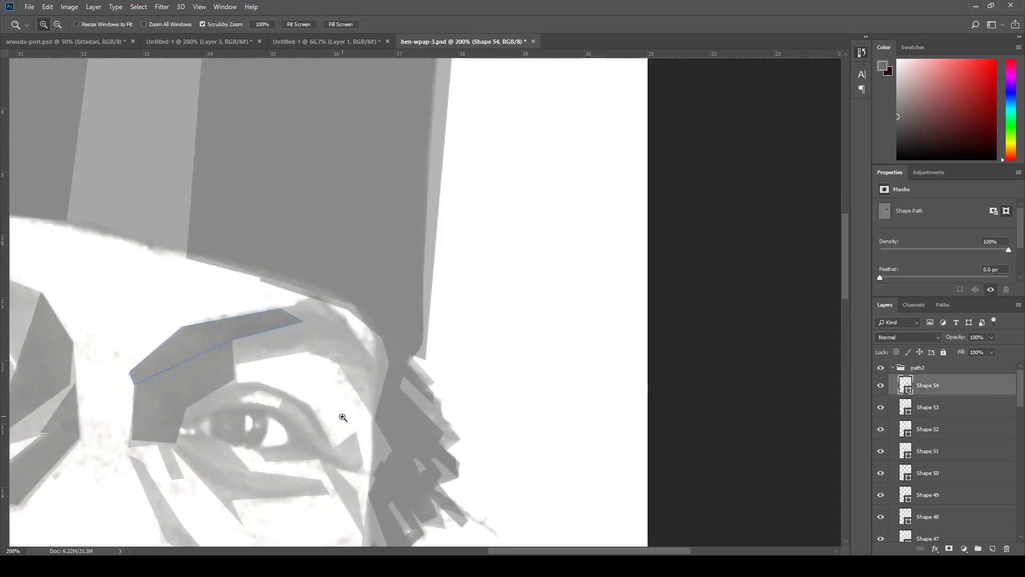
# Step: Draw a temple polygon beside the eyebrow and a small polygon over the eyebrow
pyautogui.click(316, 299)
pyautogui.click(312, 350)
pyautogui.click(373, 418)
pyautogui.click(378, 361)
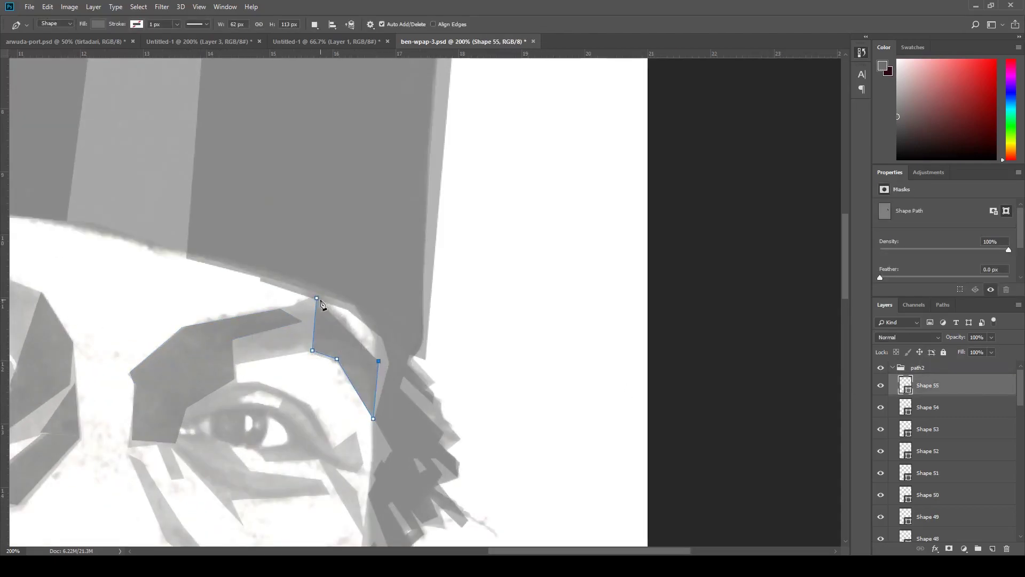
pyautogui.click(300, 321)
pyautogui.click(234, 339)
pyautogui.click(236, 367)
pyautogui.moveTo(233, 366); pyautogui.dragTo(326, 185)
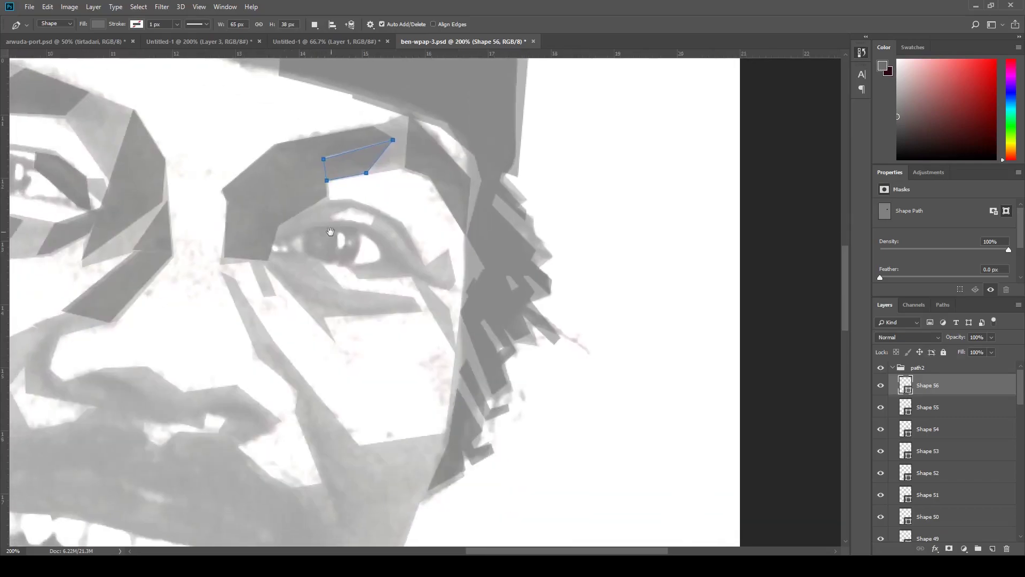
pyautogui.click(273, 254)
# Step: Add two polygons covering the area just under the eye
pyautogui.click(318, 256)
pyautogui.click(341, 289)
pyautogui.click(322, 316)
pyautogui.click(267, 259)
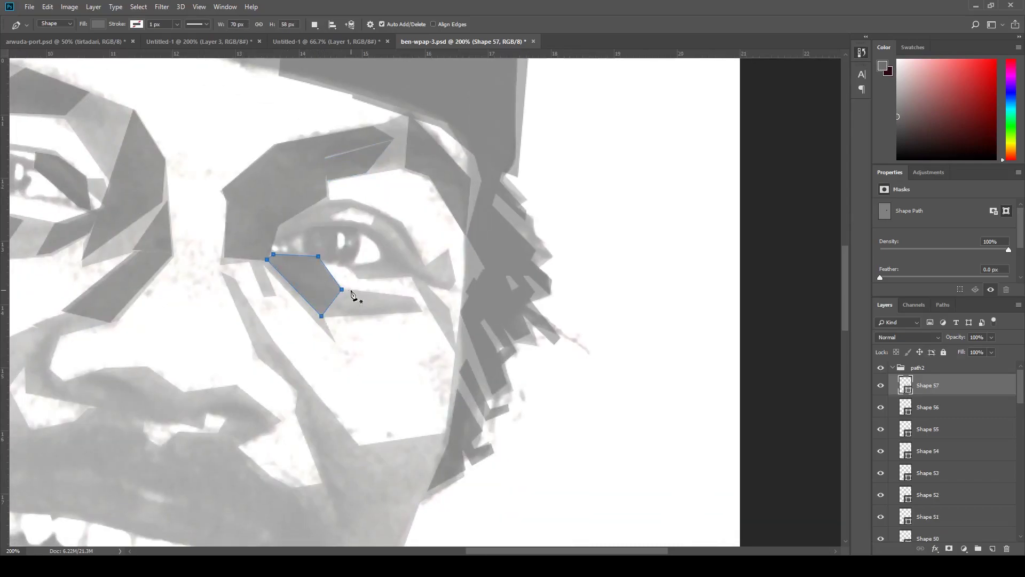
pyautogui.click(413, 300)
pyautogui.click(342, 316)
pyautogui.click(422, 309)
# Step: Trace a thin sliver polygon beside the lower eye
pyautogui.click(271, 262)
pyautogui.click(323, 315)
pyautogui.click(334, 342)
pyautogui.click(256, 259)
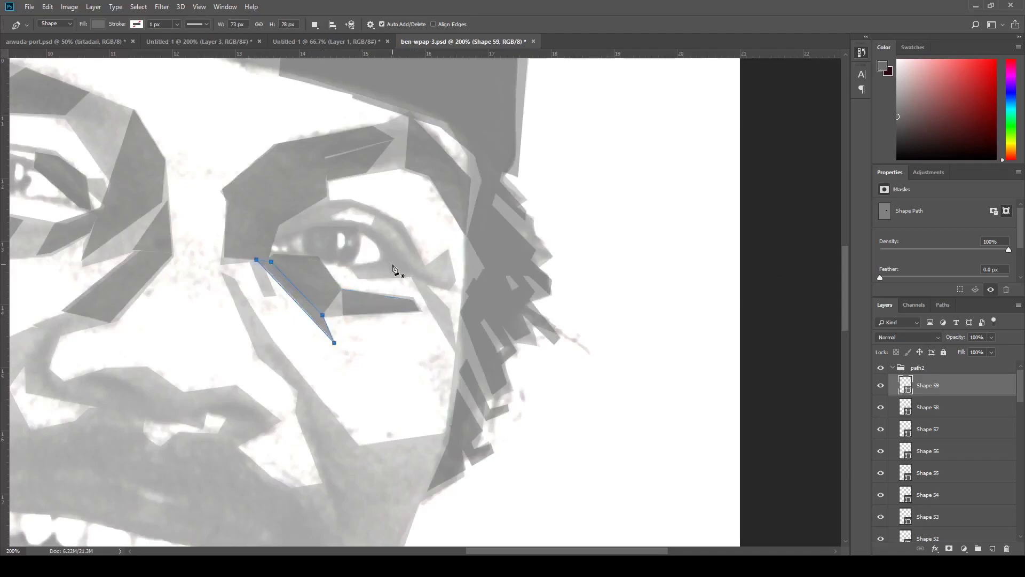
pyautogui.click(393, 269)
# Step: Outline the polygon at the eye's outer corner
pyautogui.click(354, 264)
pyautogui.click(373, 232)
pyautogui.click(405, 223)
pyautogui.click(431, 283)
pyautogui.click(381, 259)
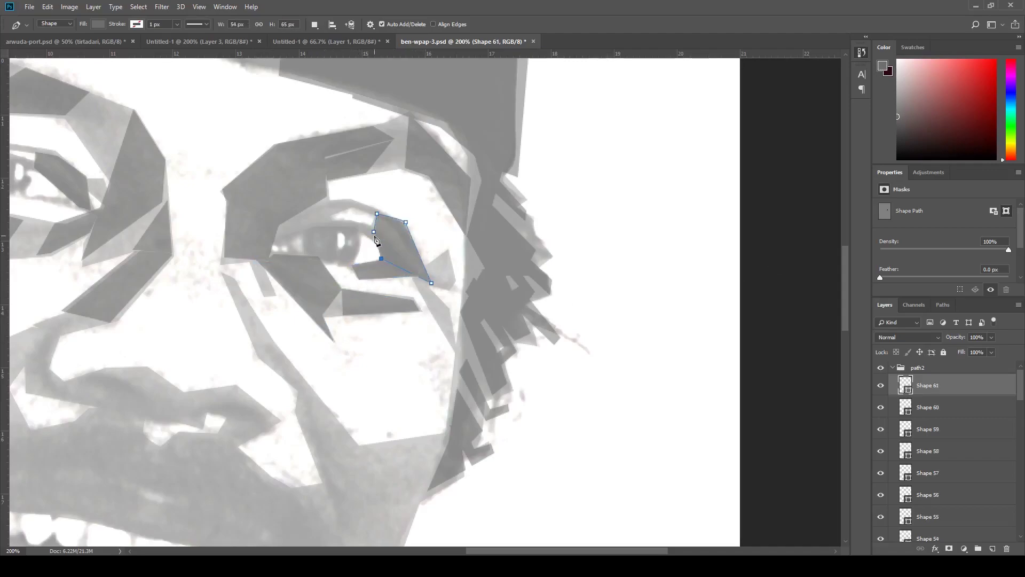
pyautogui.click(376, 243)
# Step: Trace the upper-eyelid polygon and a sliver by the eye corner
pyautogui.click(347, 208)
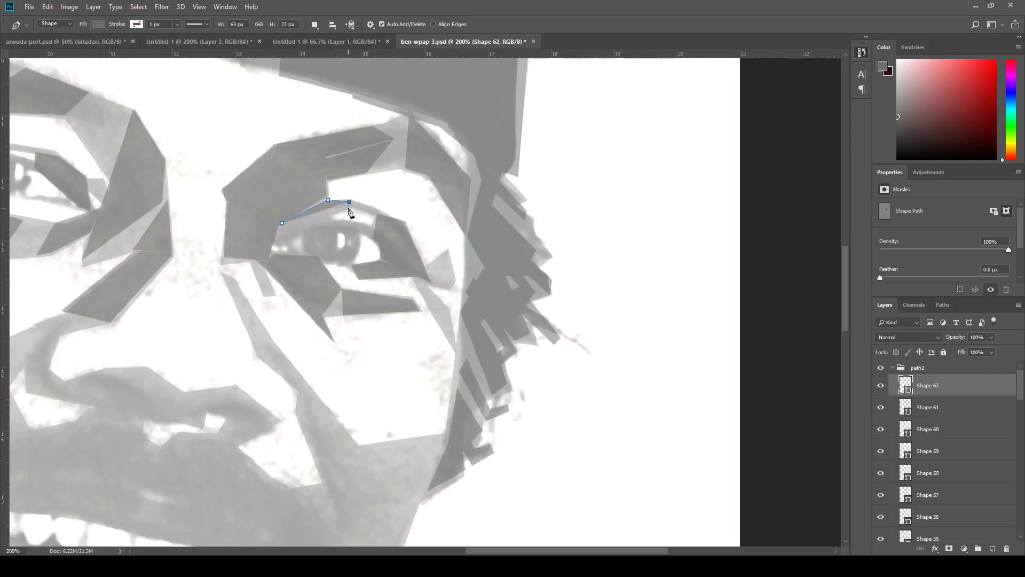
pyautogui.click(280, 246)
pyautogui.click(282, 222)
pyautogui.click(424, 265)
pyautogui.click(447, 287)
pyautogui.click(455, 280)
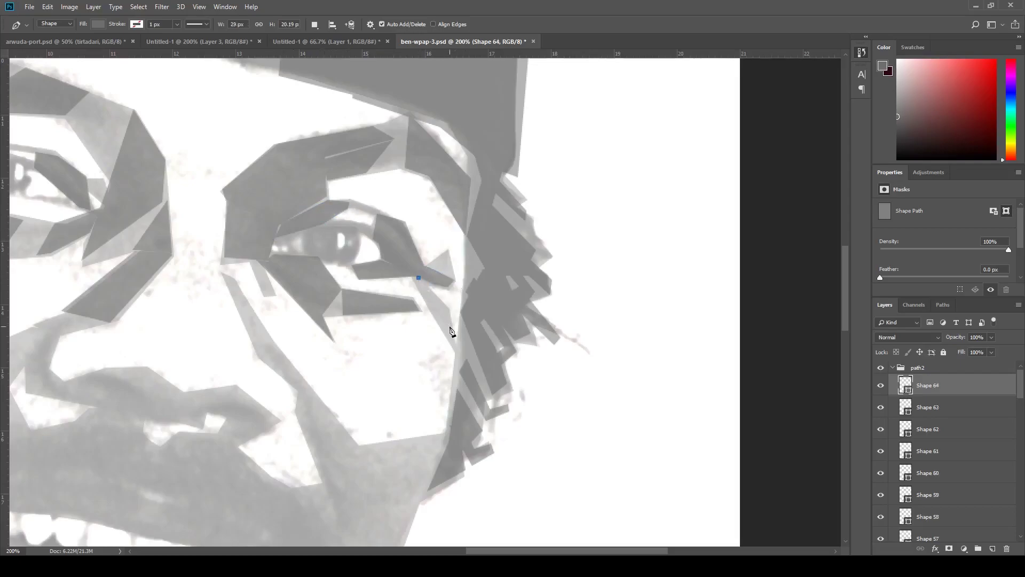
pyautogui.click(451, 354)
pyautogui.click(418, 278)
# Step: Add a thin sliver shape along the nose bridge
pyautogui.moveTo(422, 280); pyautogui.dragTo(667, 227)
pyautogui.click(464, 219)
pyautogui.click(478, 228)
pyautogui.click(515, 290)
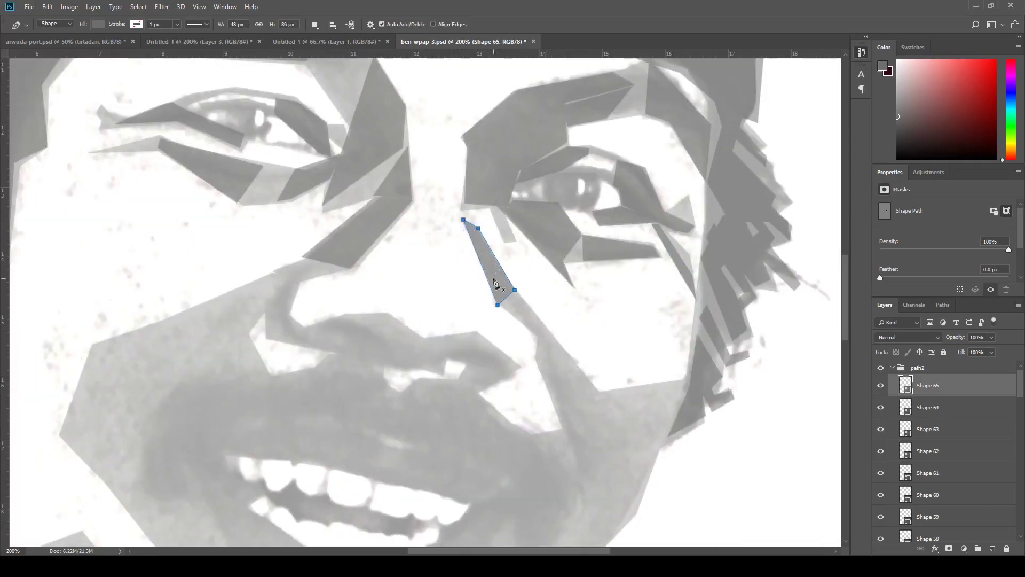
pyautogui.press('Return')
# Step: Draw a long band down the cheek and a small cheek triangle
pyautogui.moveTo(543, 335); pyautogui.dragTo(406, 186)
pyautogui.click(402, 179)
pyautogui.click(461, 235)
pyautogui.click(517, 313)
pyautogui.click(500, 360)
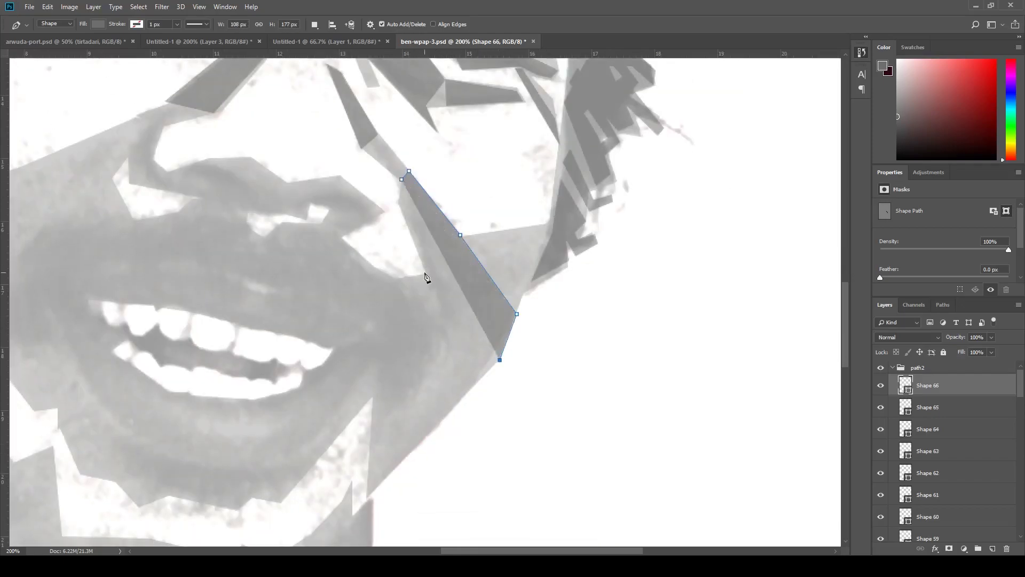
pyautogui.click(400, 206)
pyautogui.press('Return')
pyautogui.click(509, 306)
pyautogui.press('Return')
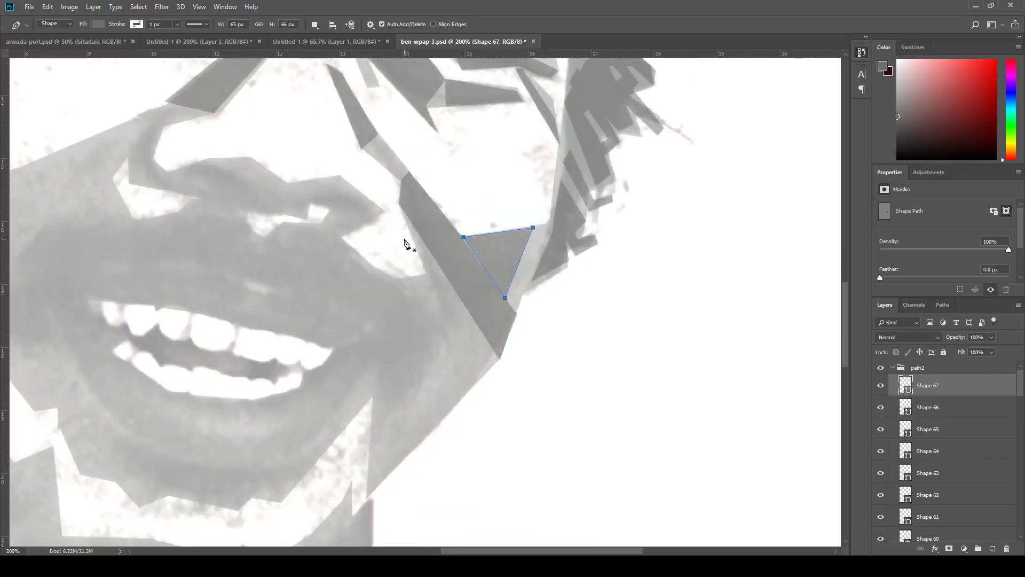
# Step: Add a triangle by the mouth corner and a polygon beside the nostril
pyautogui.click(397, 279)
pyautogui.click(442, 317)
pyautogui.press('Return')
pyautogui.moveTo(393, 284); pyautogui.dragTo(492, 308)
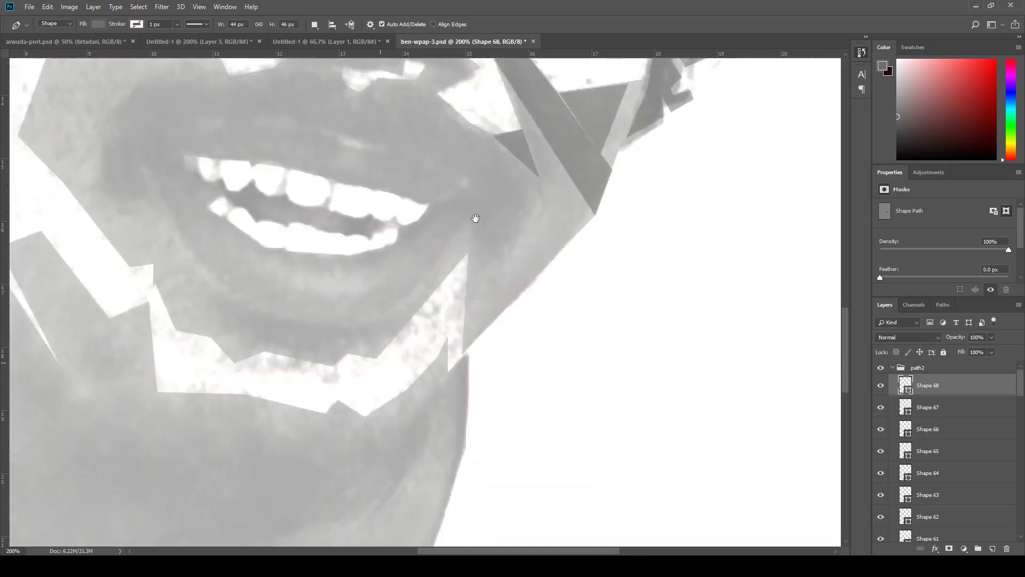
pyautogui.click(297, 359)
pyautogui.click(366, 423)
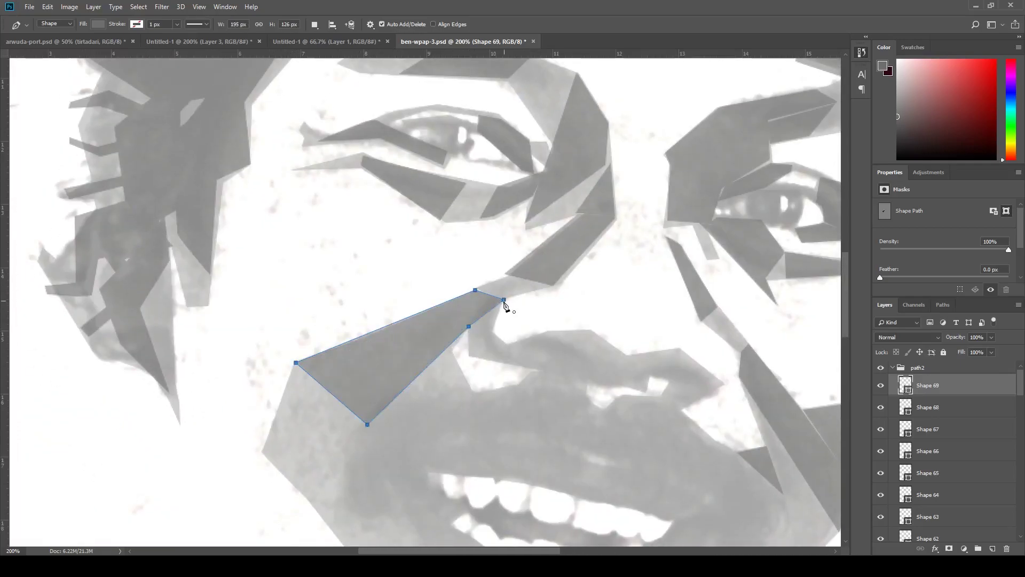
pyautogui.press('Return')
# Step: Draw a triangle on the left cheek
pyautogui.moveTo(257, 405); pyautogui.dragTo(315, 248)
pyautogui.click(320, 292)
pyautogui.click(423, 265)
pyautogui.click(454, 425)
pyautogui.press('Return')
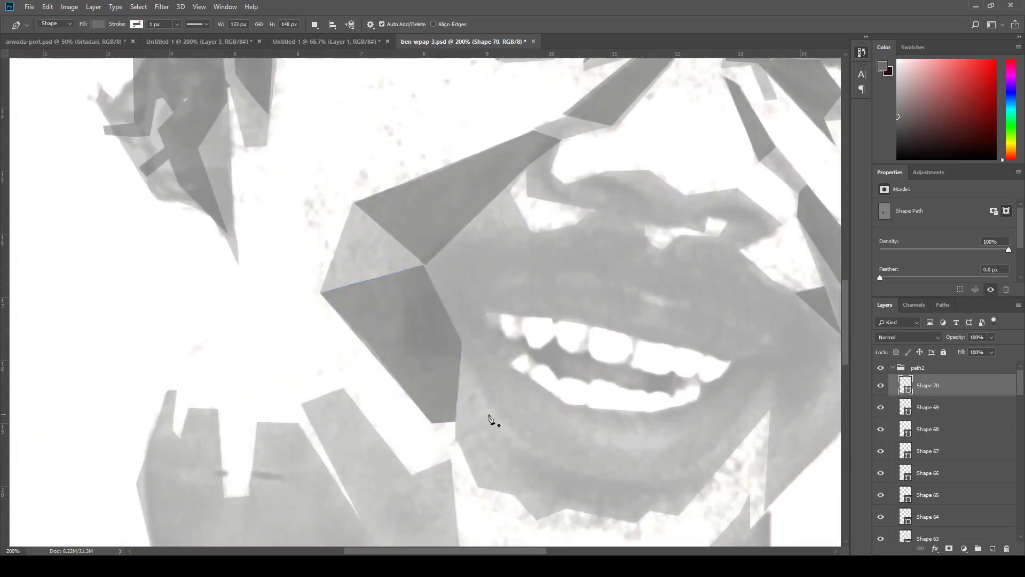
# Step: Outline the small shadow piece under the lower lip
pyautogui.moveTo(488, 419); pyautogui.dragTo(313, 173)
pyautogui.click(279, 190)
pyautogui.click(348, 192)
pyautogui.click(340, 244)
pyautogui.click(302, 239)
pyautogui.click(279, 191)
pyautogui.press('Return')
# Step: Add further pieces along the lower-lip shadow
pyautogui.click(362, 269)
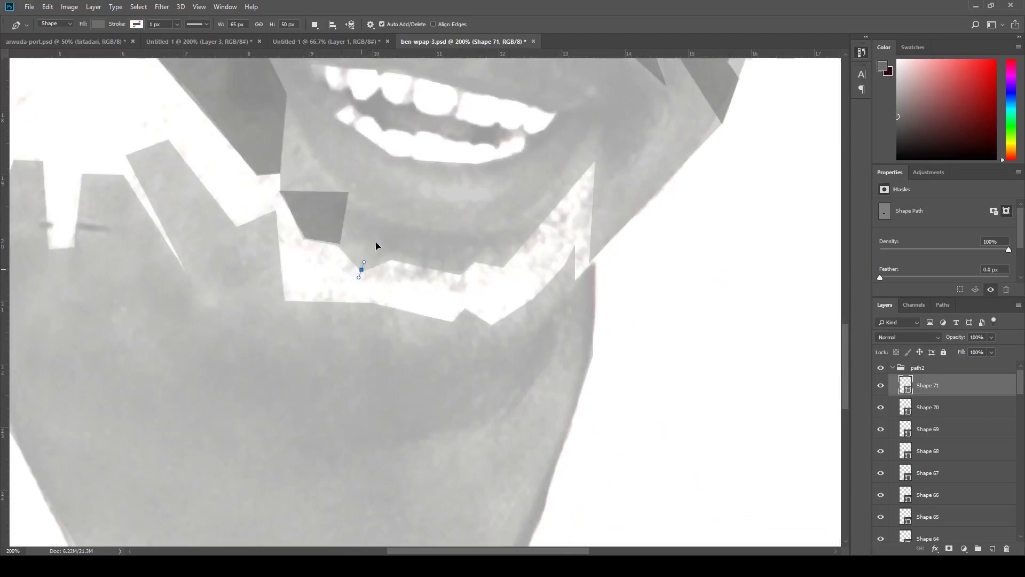
pyautogui.click(385, 220)
pyautogui.click(421, 228)
pyautogui.click(426, 231)
pyautogui.click(463, 273)
pyautogui.click(494, 235)
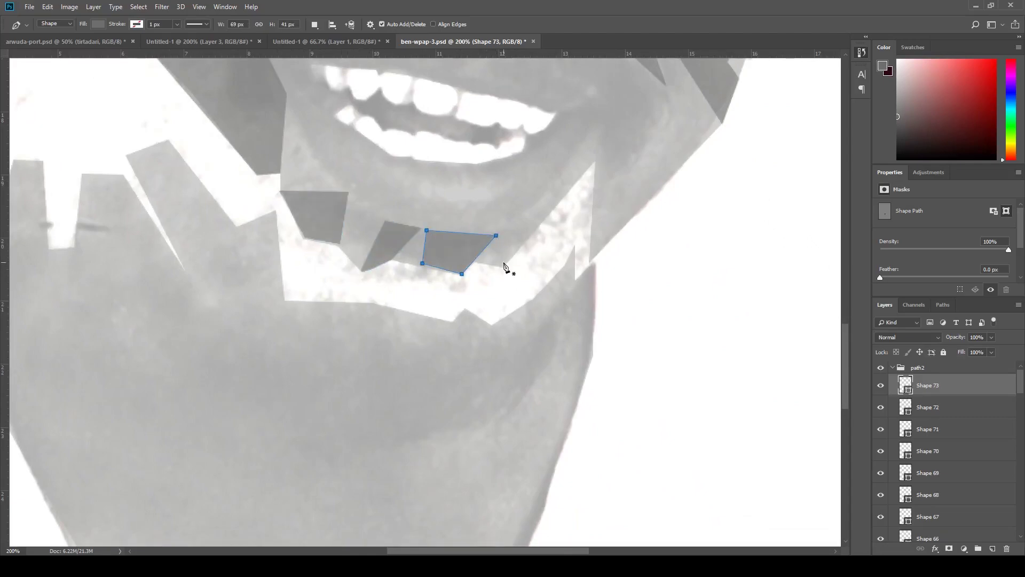
# Step: Draw a long band from the jaw to the mouth and a small triangle under the nose
pyautogui.click(501, 267)
pyautogui.click(496, 234)
pyautogui.click(579, 153)
pyautogui.moveTo(599, 162); pyautogui.dragTo(540, 425)
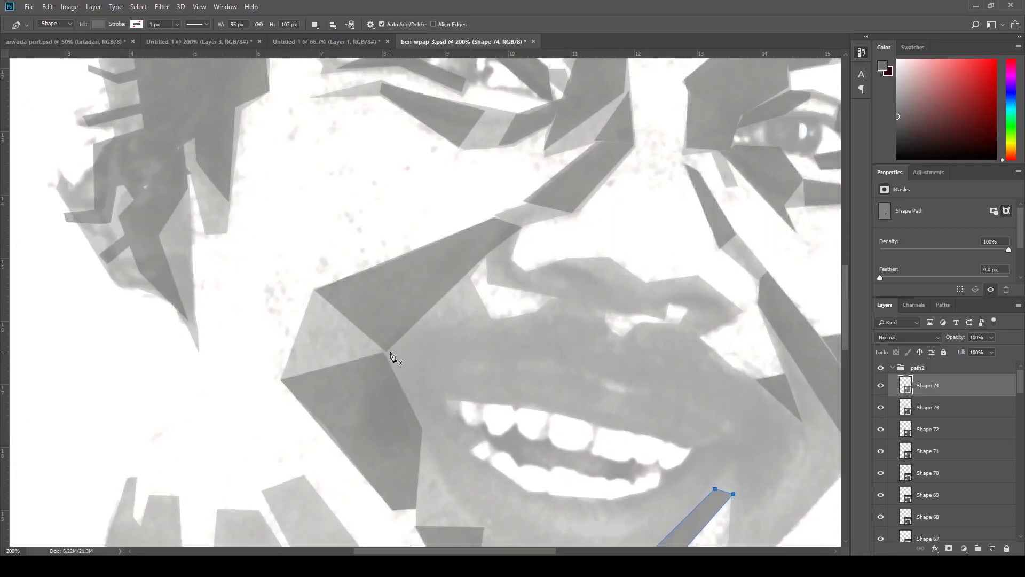
pyautogui.press('Return')
pyautogui.click(487, 282)
pyautogui.click(511, 261)
pyautogui.click(533, 292)
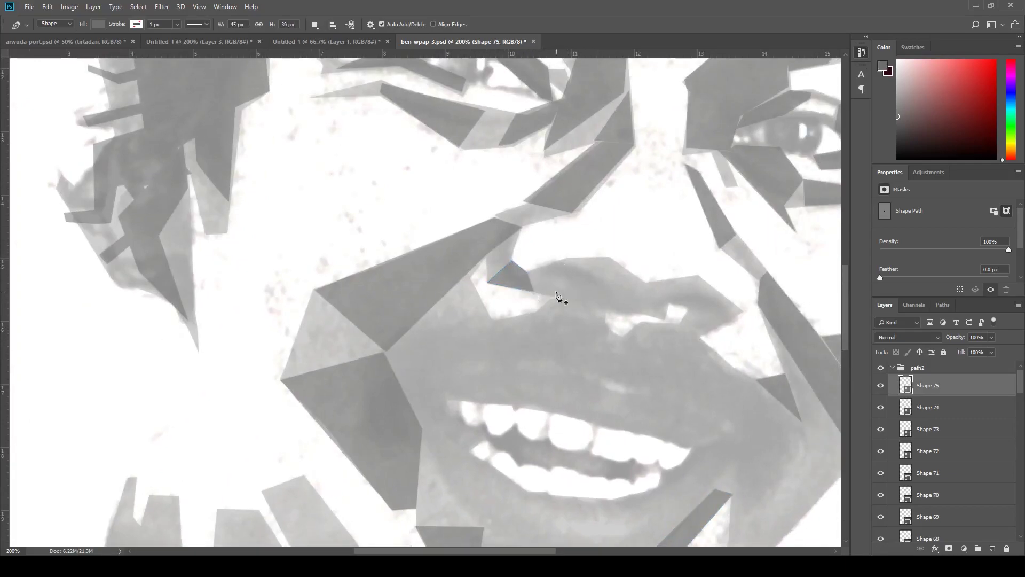
# Step: Outline the polygon along the upper lip
pyautogui.click(570, 262)
pyautogui.click(607, 258)
pyautogui.click(595, 301)
pyautogui.click(528, 273)
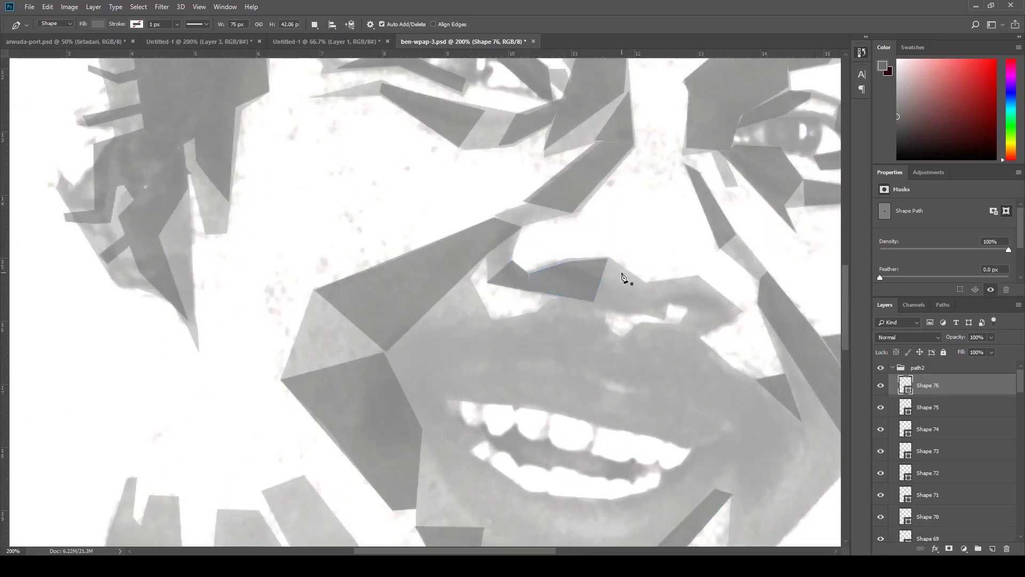
pyautogui.click(698, 280)
pyautogui.click(667, 315)
pyautogui.click(595, 300)
pyautogui.click(610, 259)
# Step: Add a chin polygon and a four-sided piece on the chin
pyautogui.moveTo(150, 440); pyautogui.dragTo(517, 225)
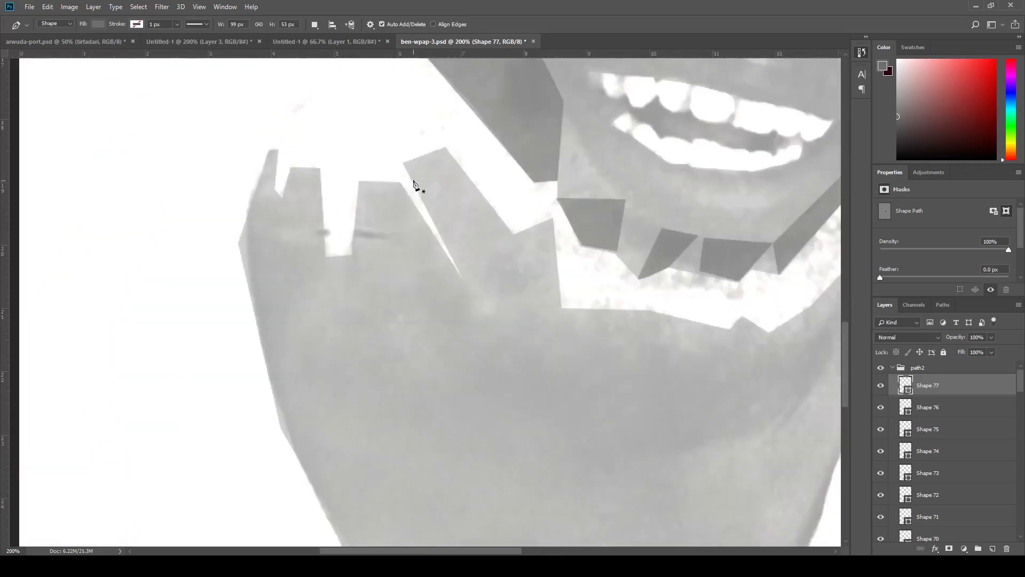
pyautogui.click(443, 148)
pyautogui.click(467, 289)
pyautogui.moveTo(544, 243); pyautogui.dragTo(318, 222)
pyautogui.click(326, 202)
pyautogui.click(336, 289)
pyautogui.click(279, 297)
pyautogui.click(287, 213)
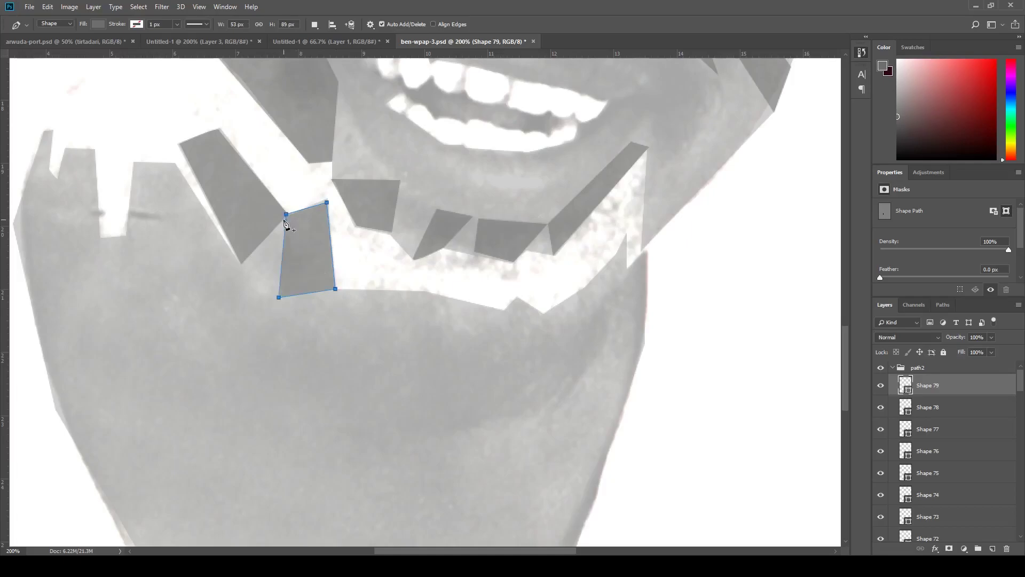
# Step: Trace the wide polygon across the chin
pyautogui.click(290, 333)
pyautogui.click(334, 291)
pyautogui.click(422, 290)
pyautogui.click(503, 309)
pyautogui.click(475, 402)
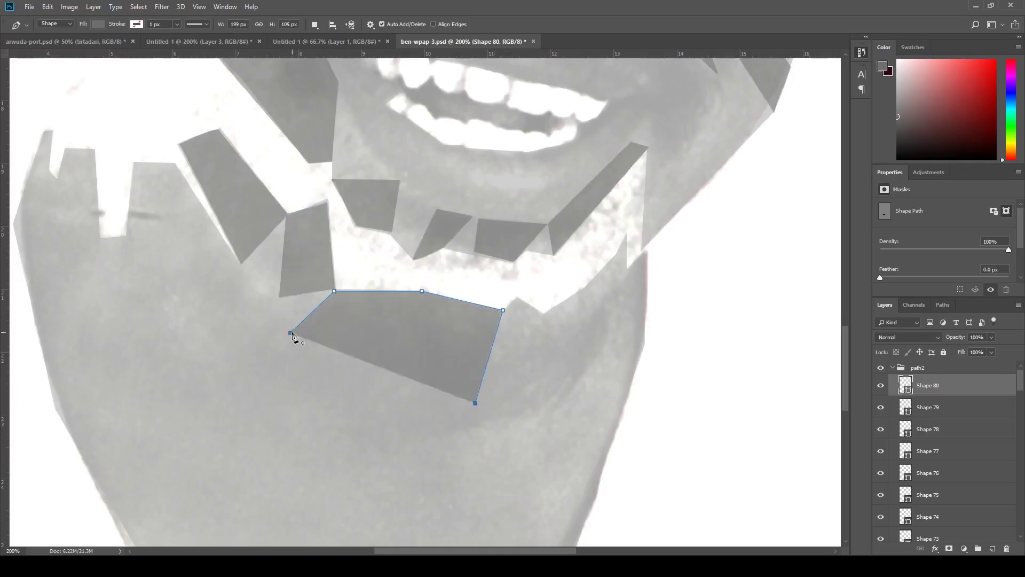
pyautogui.click(290, 333)
# Step: Outline a four-point piece beside the wide chin polygon
pyautogui.click(502, 311)
pyautogui.click(518, 297)
pyautogui.click(582, 347)
pyautogui.click(532, 387)
pyautogui.click(503, 311)
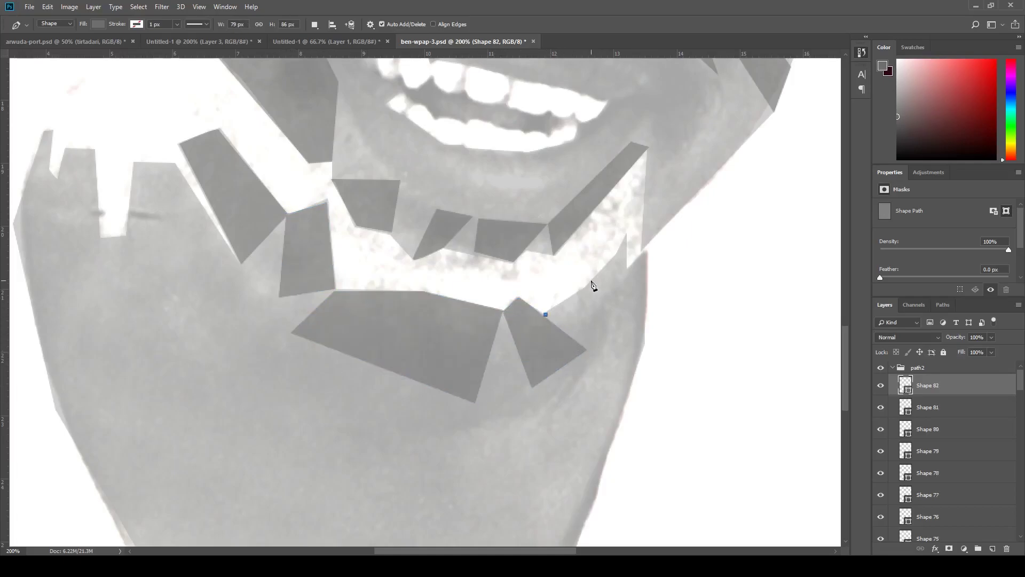
# Step: Outline the polygon at the right side of the chin
pyautogui.click(591, 280)
pyautogui.click(625, 233)
pyautogui.click(629, 273)
pyautogui.click(585, 350)
pyautogui.click(545, 314)
# Step: Trace a strip and a triangle along the left jaw edge
pyautogui.hscroll(-3, 595, 327)
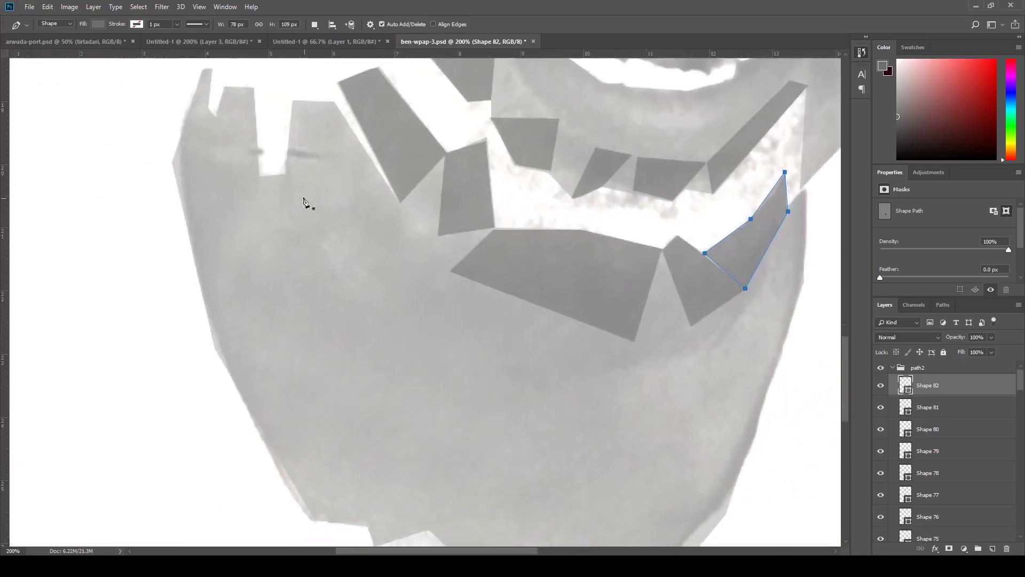
pyautogui.click(209, 112)
pyautogui.click(209, 68)
pyautogui.click(173, 161)
pyautogui.click(206, 307)
pyautogui.click(209, 113)
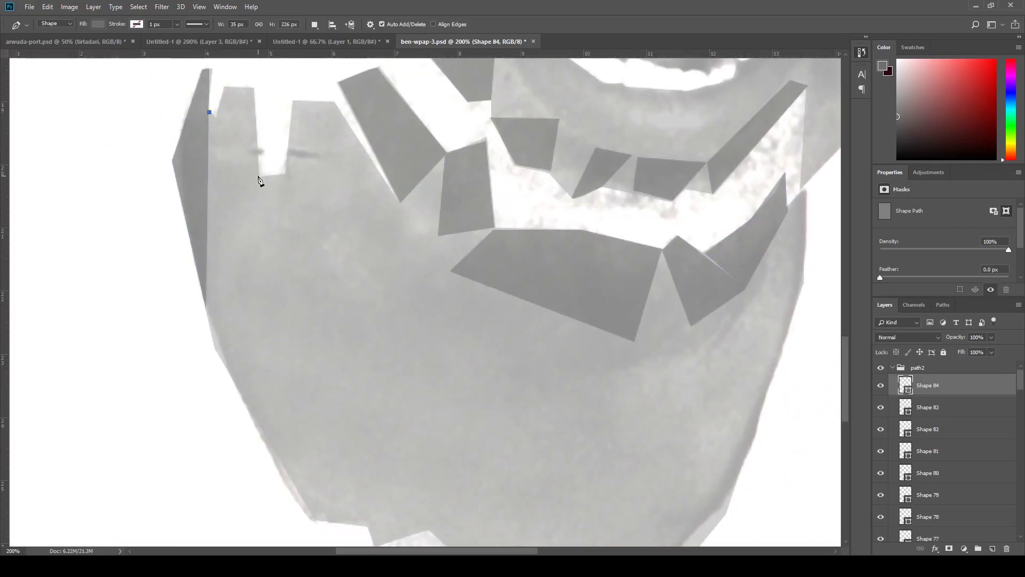
pyautogui.click(213, 344)
pyautogui.click(209, 112)
# Step: Fill the gap beside the jaw with a four-sided shape
pyautogui.scroll(2, 208, 216)
pyautogui.hscroll(1, 208, 216)
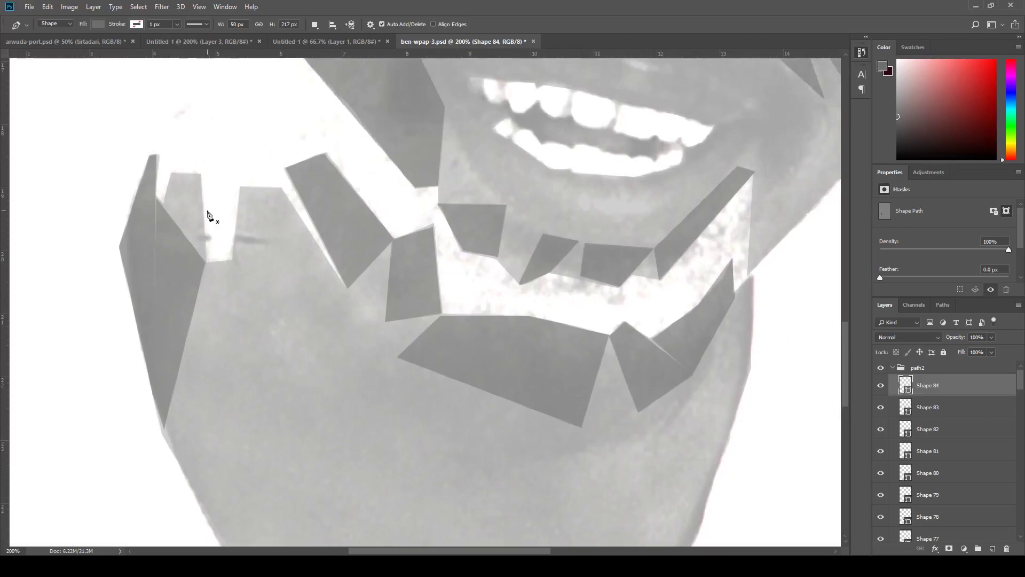
pyautogui.click(231, 255)
pyautogui.click(239, 187)
pyautogui.click(281, 188)
pyautogui.click(273, 258)
# Step: Close a thin strip along the jawline
pyautogui.hscroll(4, 373, 246)
pyautogui.scroll(-1, 374, 246)
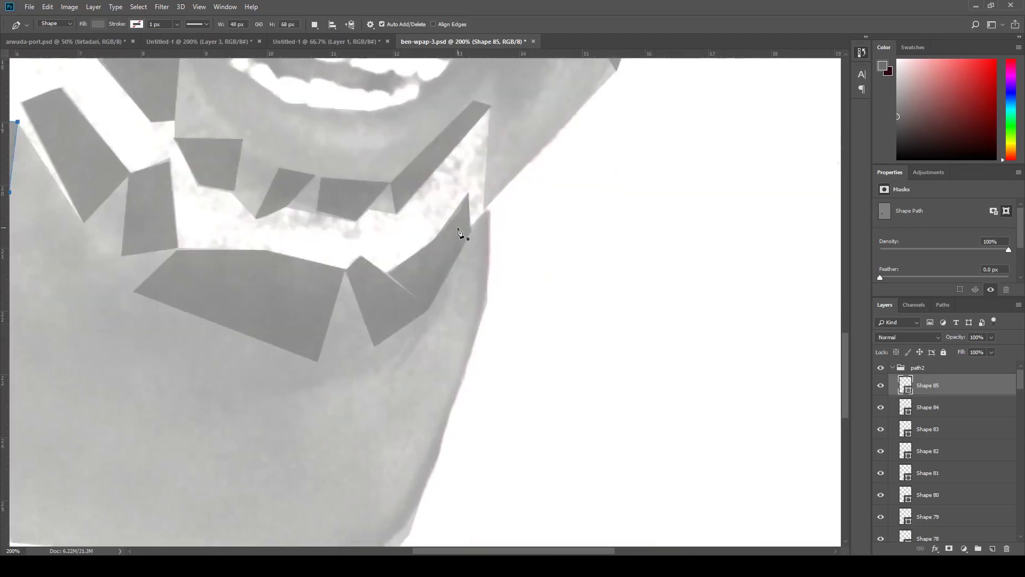
pyautogui.click(443, 413)
pyautogui.click(488, 203)
pyautogui.scroll(-4, 534, 256)
pyautogui.hscroll(-3, 534, 256)
# Step: Outline another shape along the jaw edge
pyautogui.click(585, 210)
pyautogui.click(600, 226)
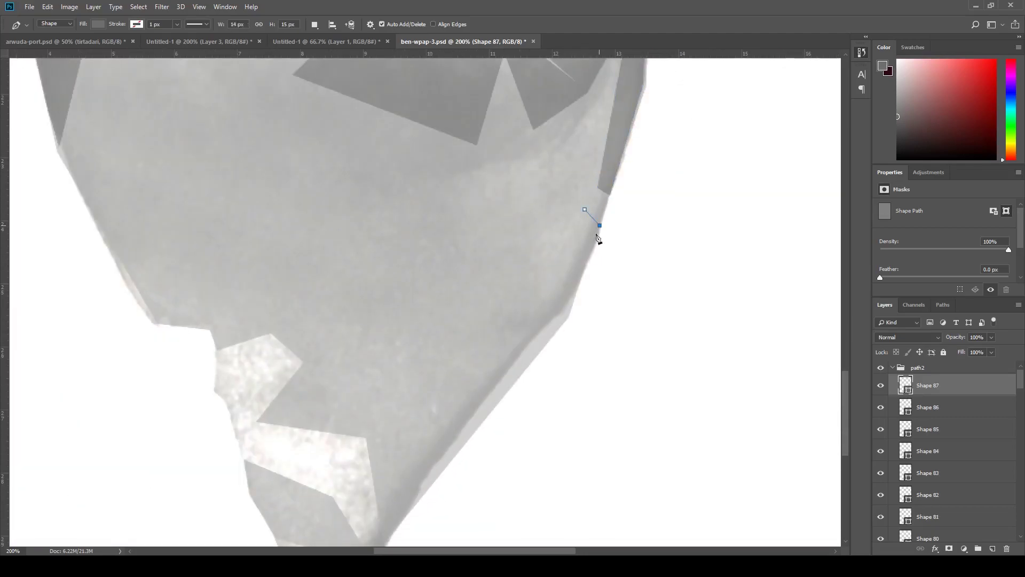
pyautogui.click(425, 485)
pyautogui.scroll(1, 279, 283)
pyautogui.hscroll(-4, 279, 283)
pyautogui.click(306, 197)
pyautogui.click(296, 213)
# Step: Add a thin triangle at the jaw corner and zoom out to the whole portrait
pyautogui.click(439, 383)
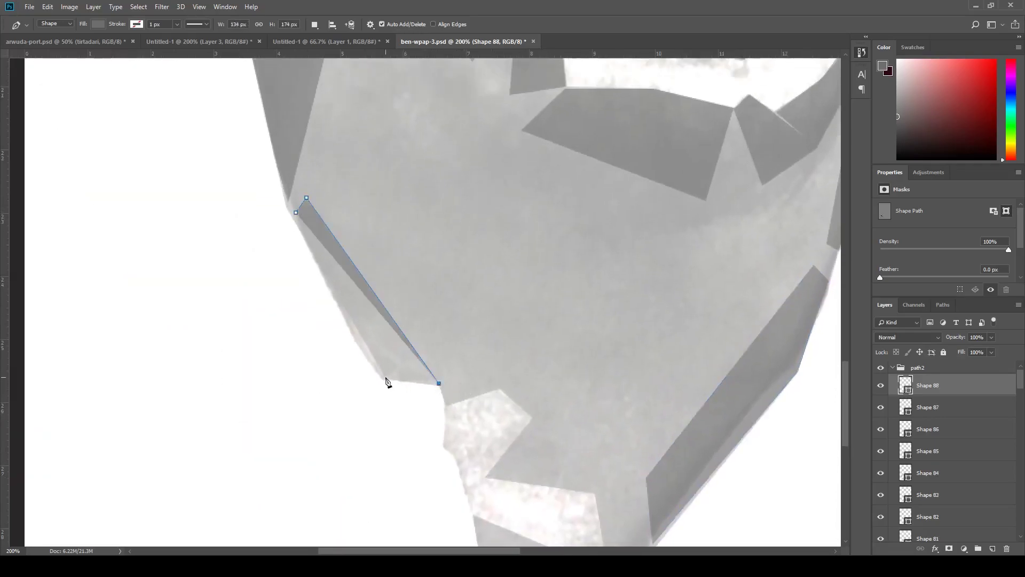
pyautogui.click(387, 381)
pyautogui.scroll(-3, 137, 321)
pyautogui.scroll(10, 123, 331)
pyautogui.scroll(5, 111, 342)
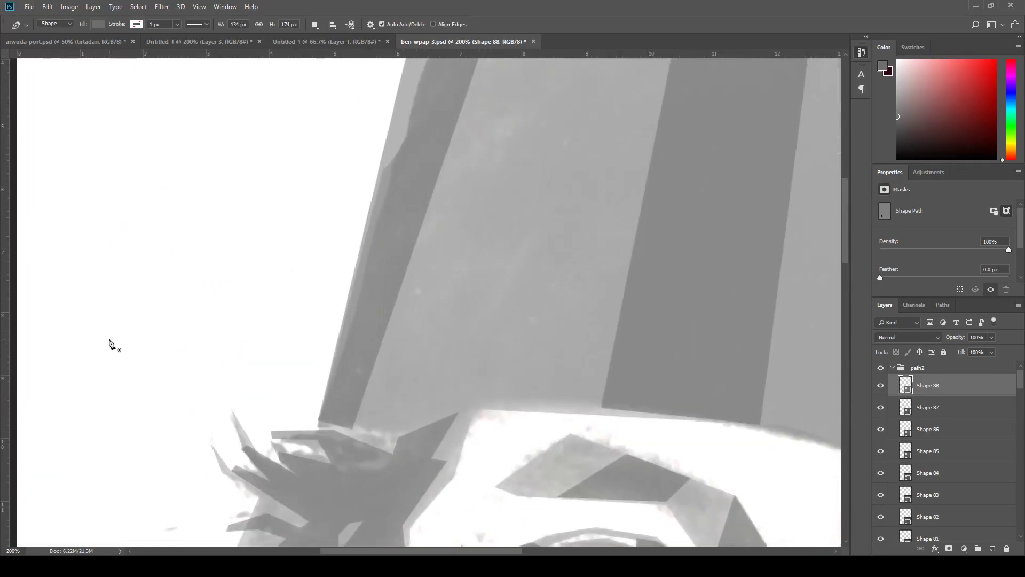
pyautogui.hotkey('ctrl', '-')
pyautogui.hotkey('ctrl', '-')
pyautogui.hotkey('ctrl', '-')
# Step: Save the document, then collapse and hide the path2 group
pyautogui.press('v')
pyautogui.hotkey('ctrl', 's')
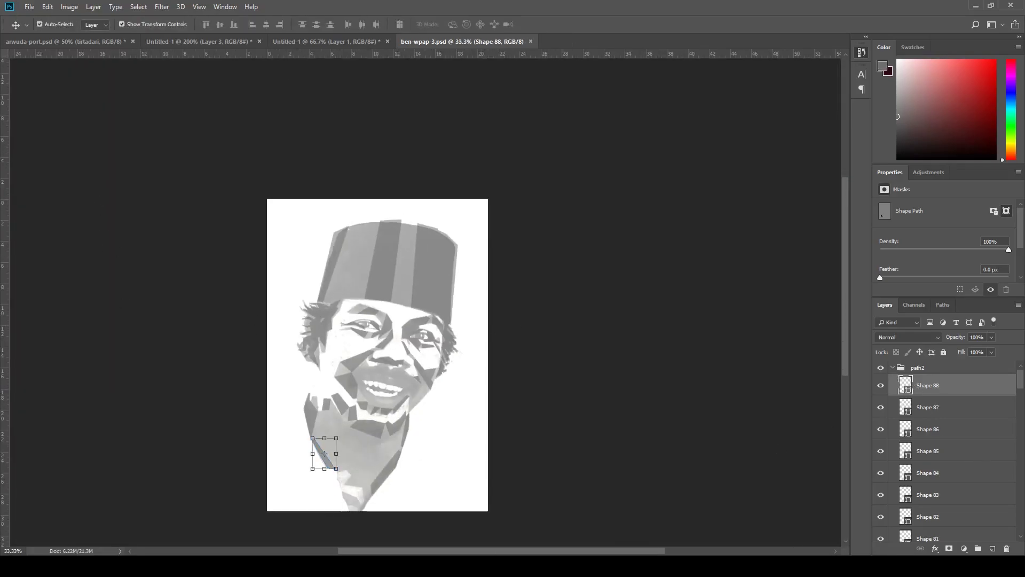
pyautogui.click(893, 368)
pyautogui.click(916, 381)
# Step: Zoom the canvas to 100% and move the dark group above path2 to the top of the stack
pyautogui.click(880, 368)
pyautogui.press('z')
pyautogui.hotkey('ctrl', '1')
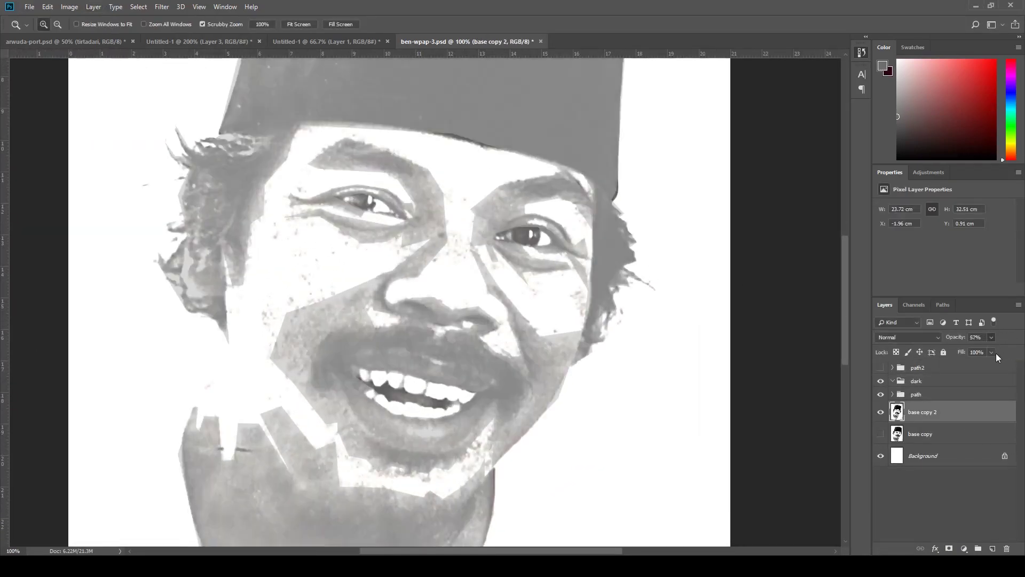
pyautogui.click(949, 395)
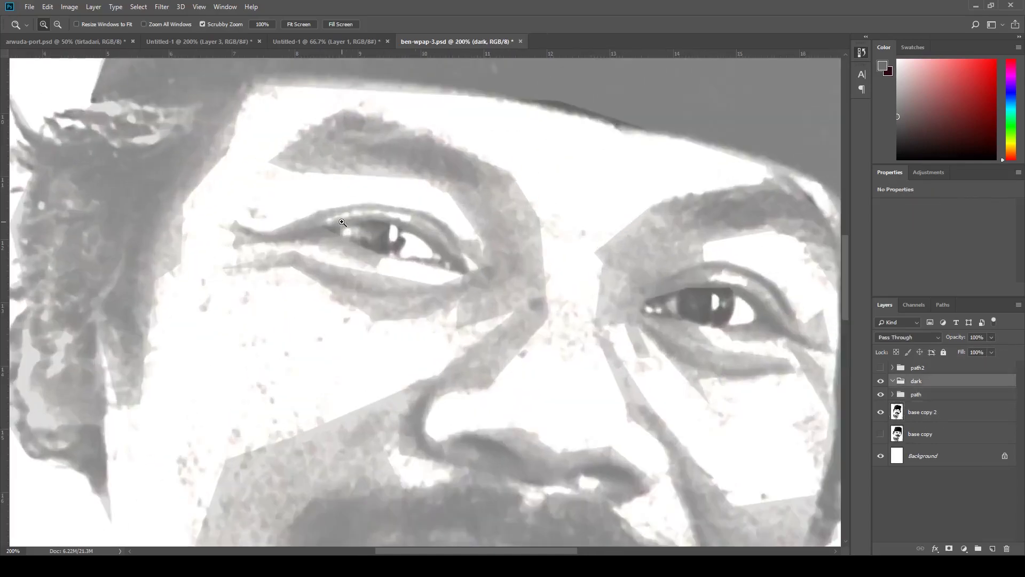
pyautogui.press('p')
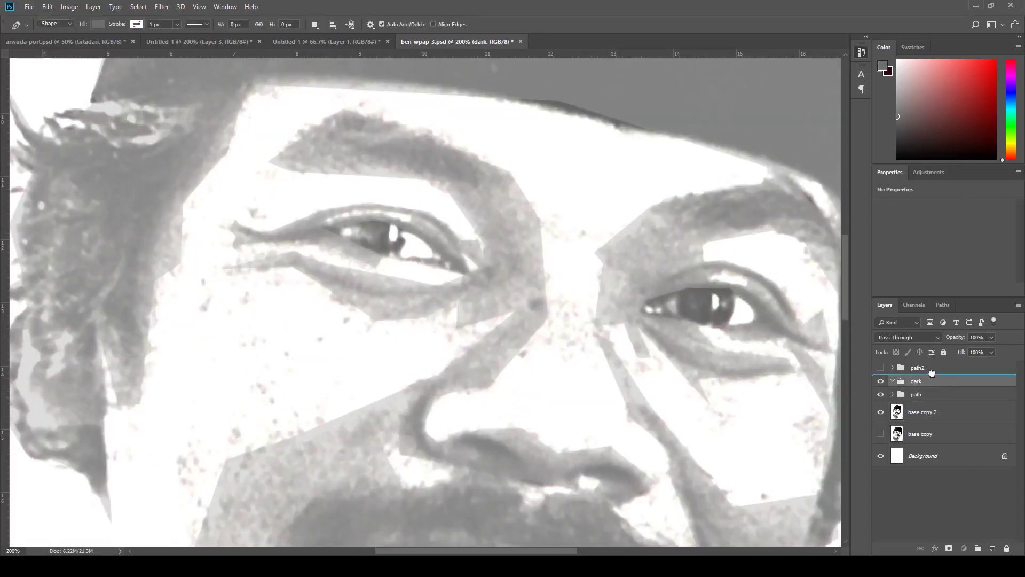
pyautogui.moveTo(934, 381); pyautogui.dragTo(936, 366)
pyautogui.click(294, 147)
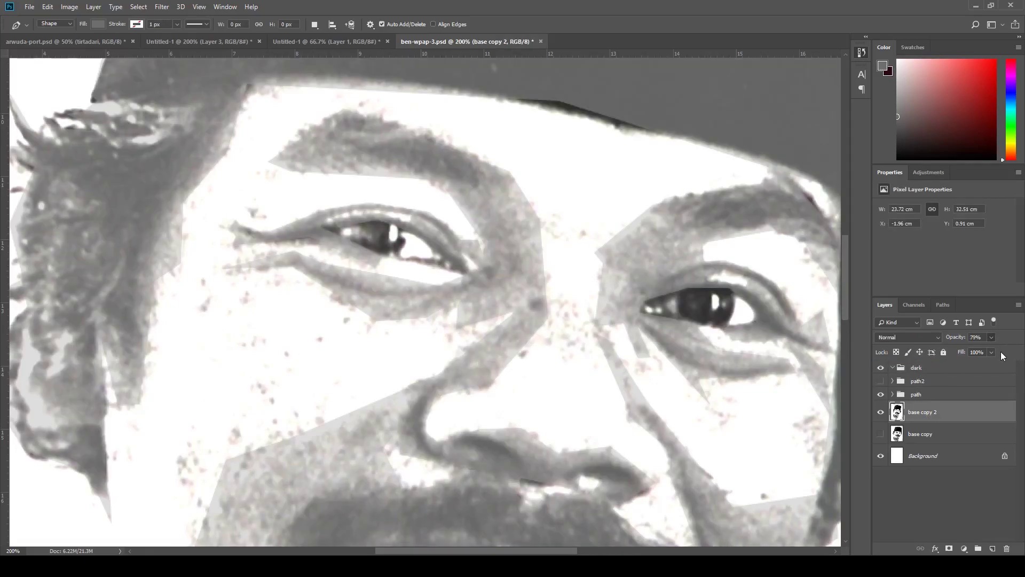
# Step: Trace the left eyebrow as a closed flat polygon shape
pyautogui.click(349, 113)
pyautogui.click(365, 117)
pyautogui.click(432, 133)
pyautogui.click(477, 154)
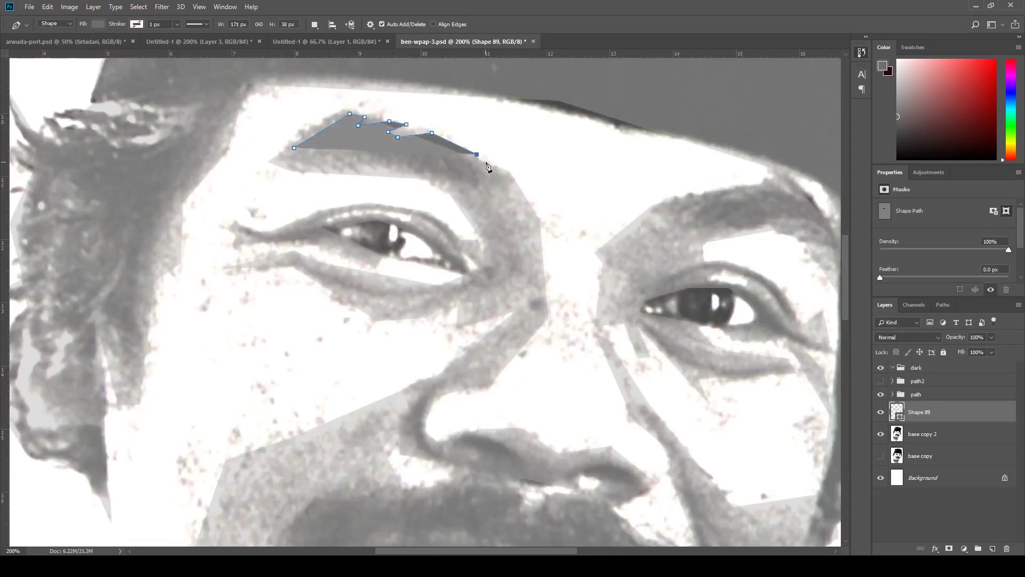
pyautogui.click(506, 173)
pyautogui.click(478, 189)
pyautogui.click(294, 147)
pyautogui.hscroll(5, 480, 235)
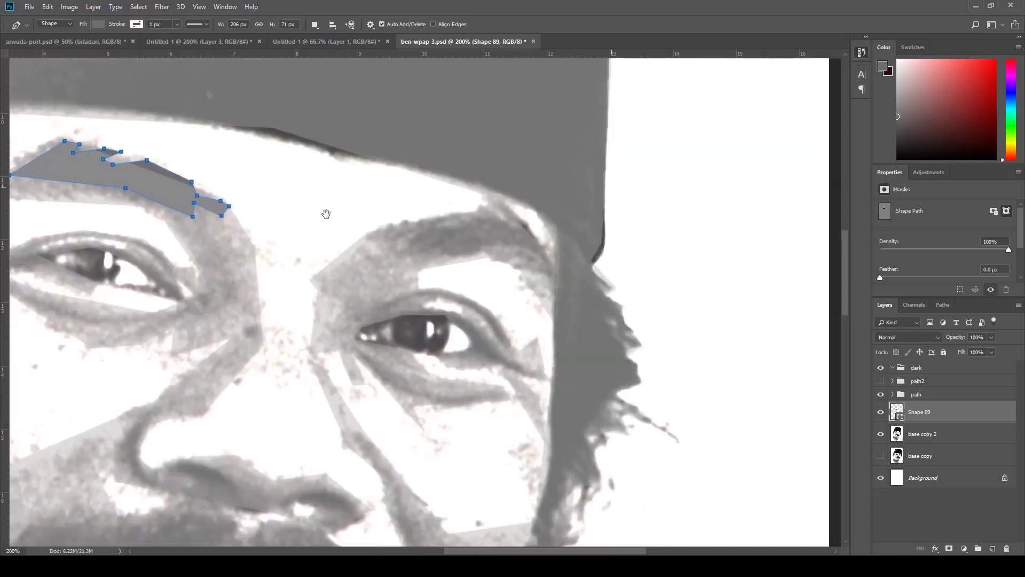
# Step: Trace the right eyebrow polygon and move both eyebrow shapes into the dark group
pyautogui.click(371, 238)
pyautogui.click(400, 219)
pyautogui.click(479, 210)
pyautogui.click(508, 219)
pyautogui.click(549, 256)
pyautogui.click(553, 280)
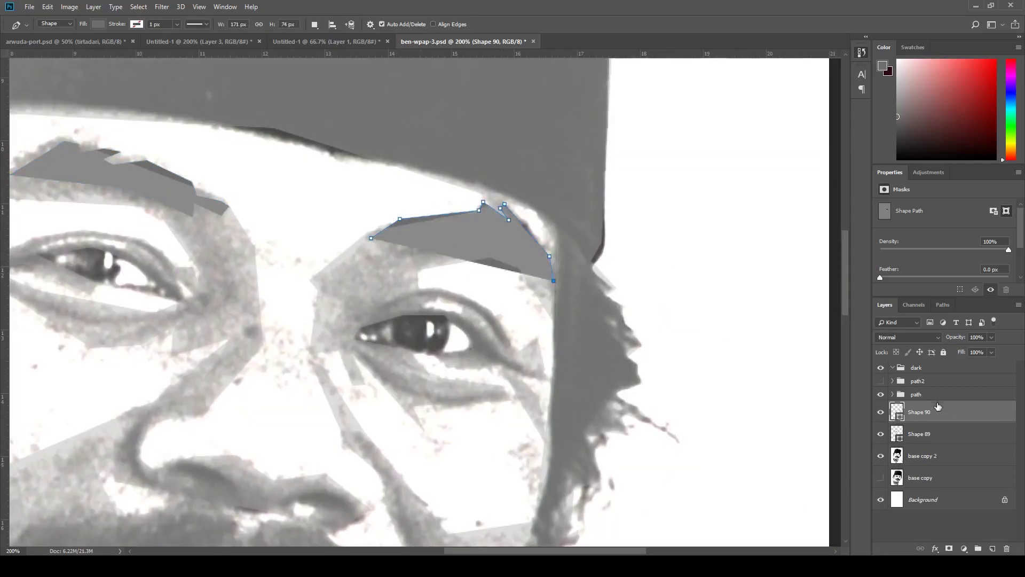
pyautogui.moveTo(937, 408); pyautogui.dragTo(948, 365)
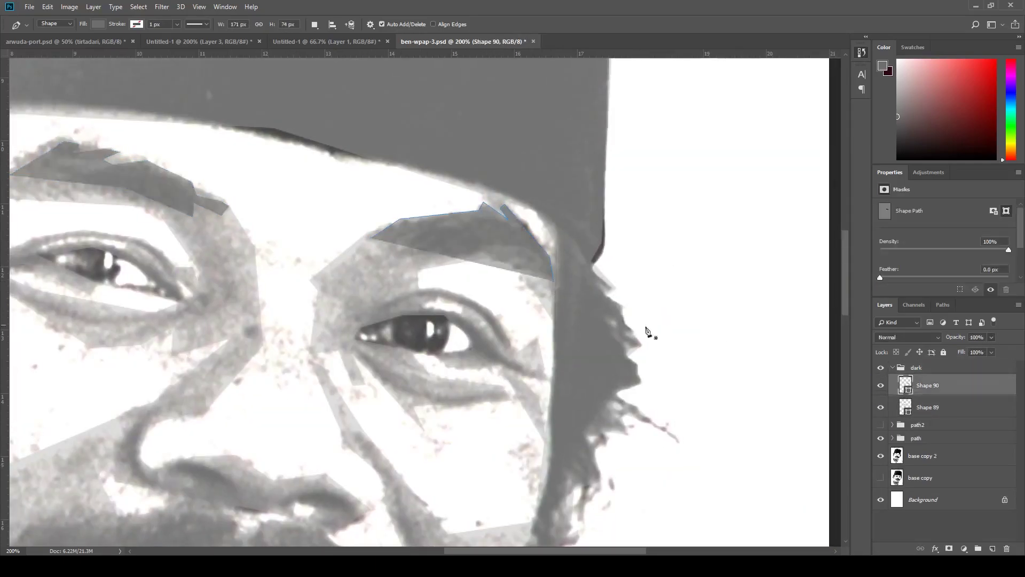
pyautogui.click(547, 277)
pyautogui.click(543, 257)
pyautogui.click(496, 243)
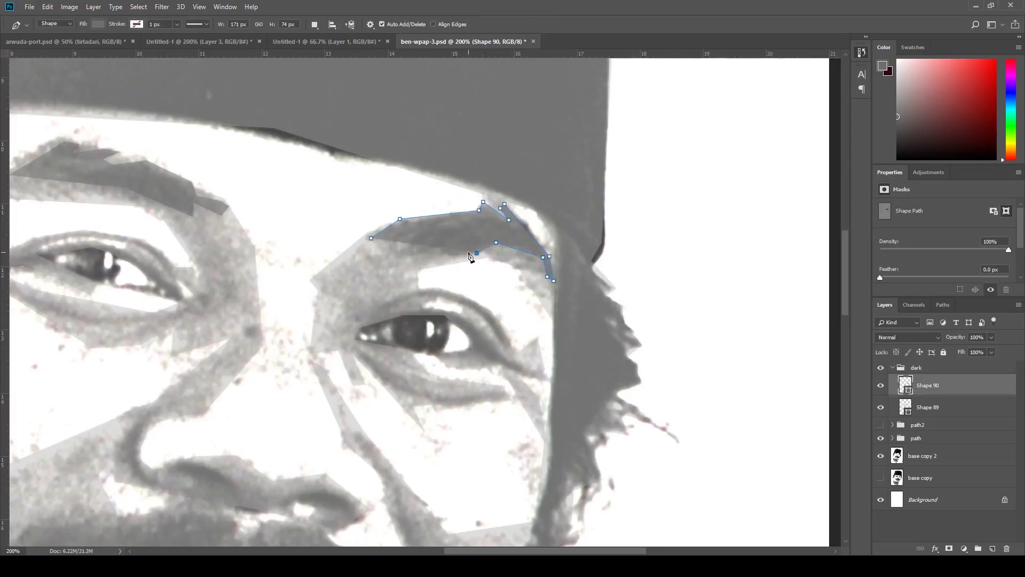
pyautogui.click(399, 251)
pyautogui.click(384, 245)
pyautogui.click(364, 257)
# Step: Zoom closer on the left eye and draw the crease shape at its corner
pyautogui.click(361, 250)
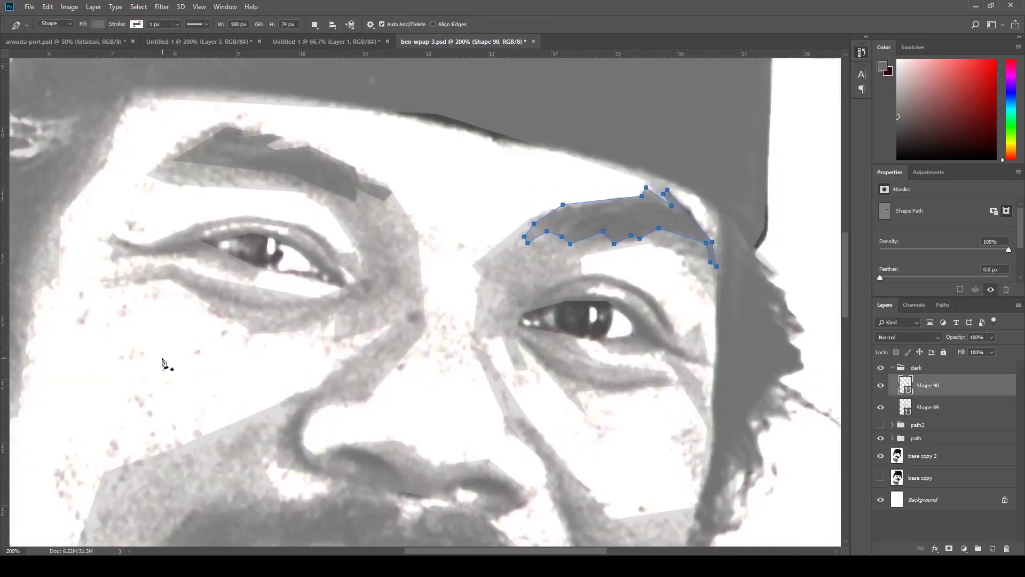
pyautogui.press('z')
pyautogui.press('p')
pyautogui.click(171, 252)
pyautogui.click(207, 264)
pyautogui.click(266, 250)
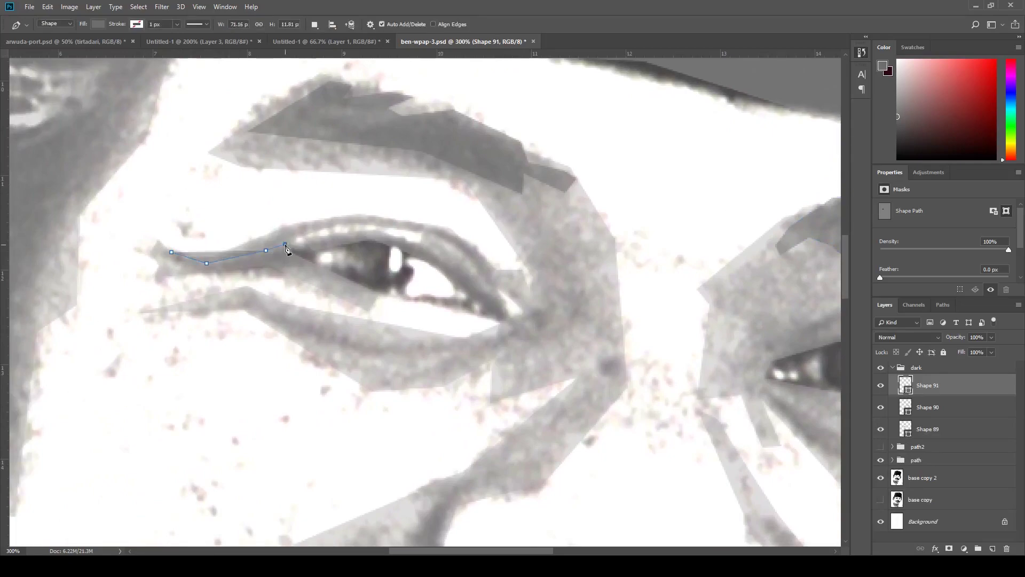
pyautogui.click(208, 269)
# Step: Draw the left eye's upper eyelid as a closed polygon across the eye
pyautogui.click(282, 244)
pyautogui.click(358, 230)
pyautogui.click(426, 242)
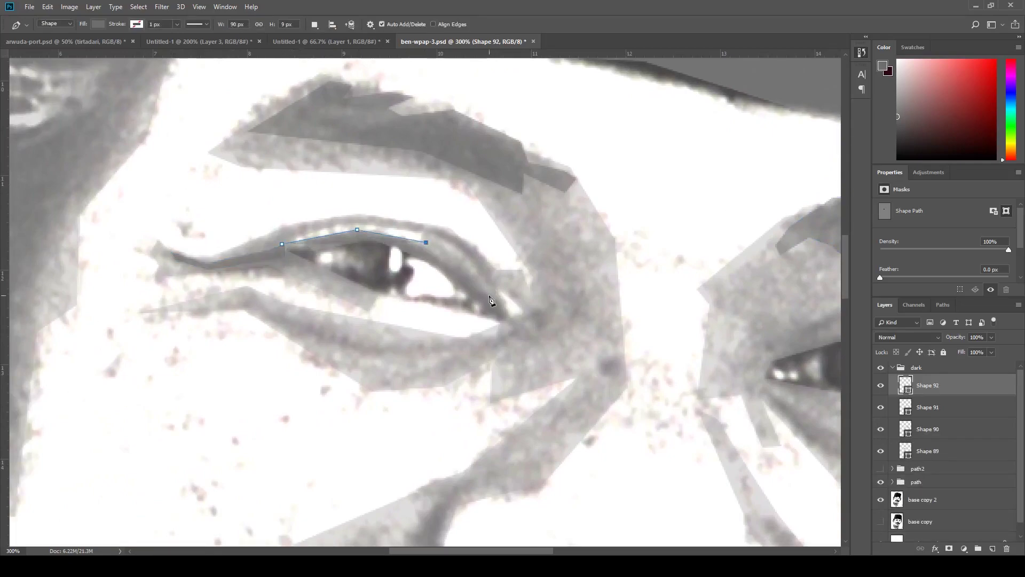
pyautogui.click(487, 294)
pyautogui.click(505, 319)
pyautogui.click(480, 313)
pyautogui.click(426, 260)
pyautogui.click(375, 243)
pyautogui.click(319, 250)
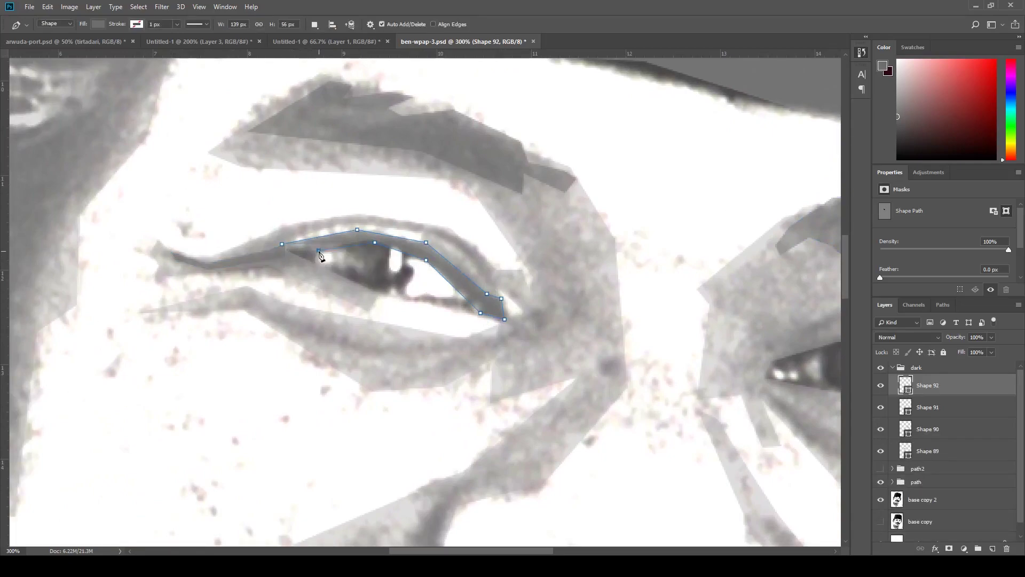
pyautogui.click(292, 245)
# Step: Draw the lower eyelid shape and delete an unwanted extra shape
pyautogui.click(316, 273)
pyautogui.click(370, 296)
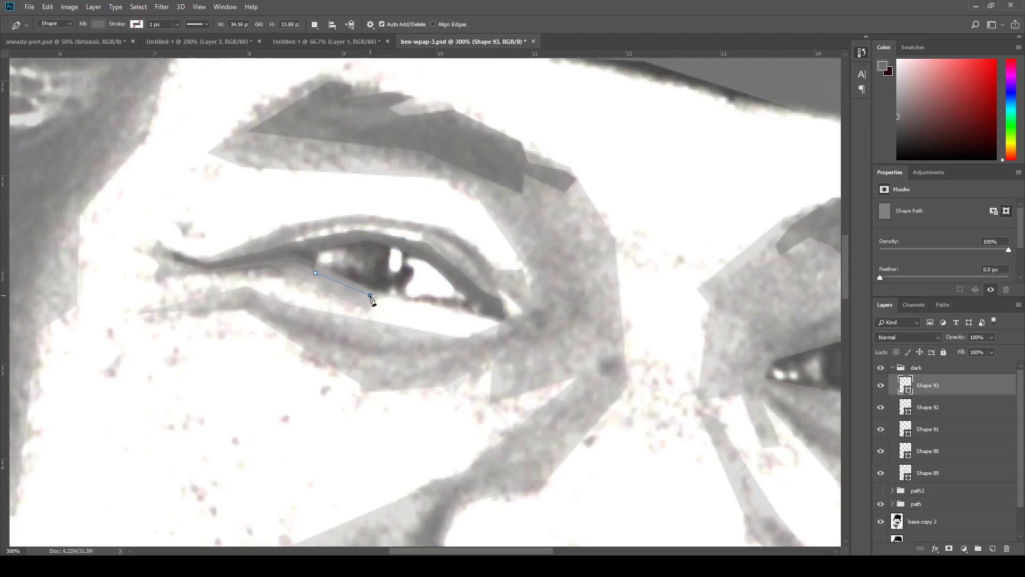
pyautogui.click(485, 320)
pyautogui.click(316, 273)
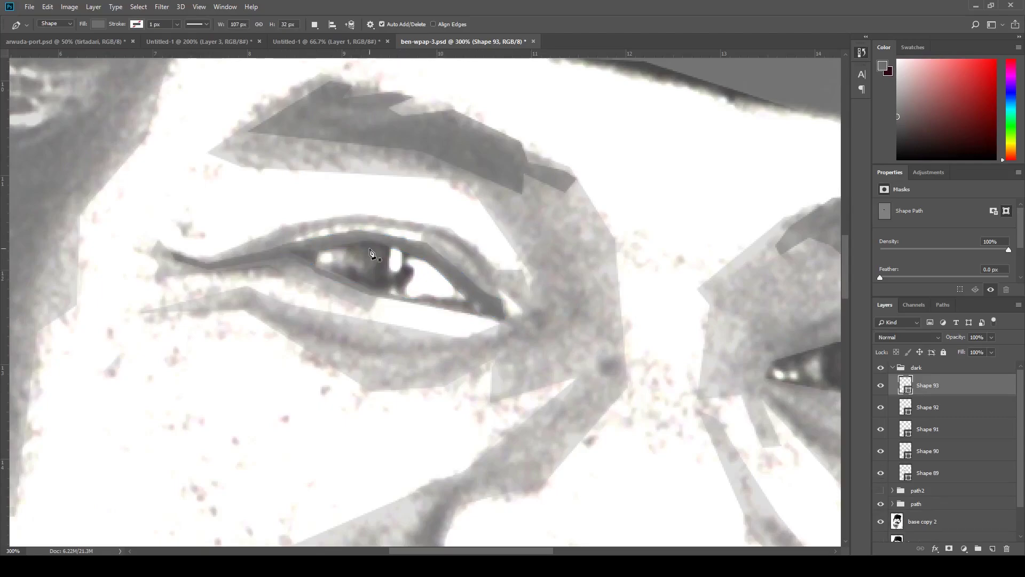
pyautogui.click(340, 244)
pyautogui.click(1007, 549)
# Step: Outline the white of the left eye and fill it with a sampled colour
pyautogui.click(318, 247)
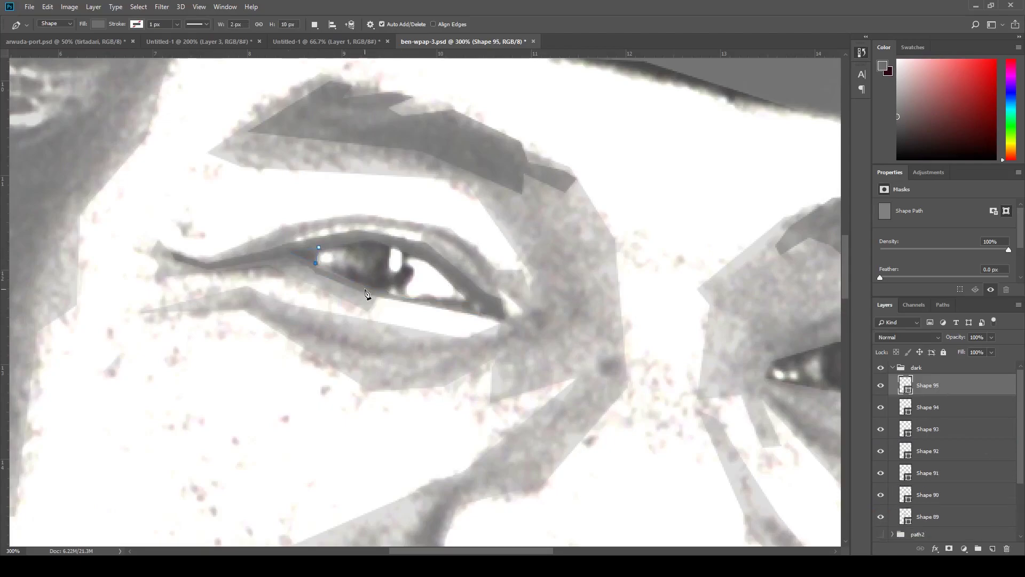
pyautogui.click(382, 293)
pyautogui.click(421, 297)
pyautogui.click(468, 297)
pyautogui.click(908, 389)
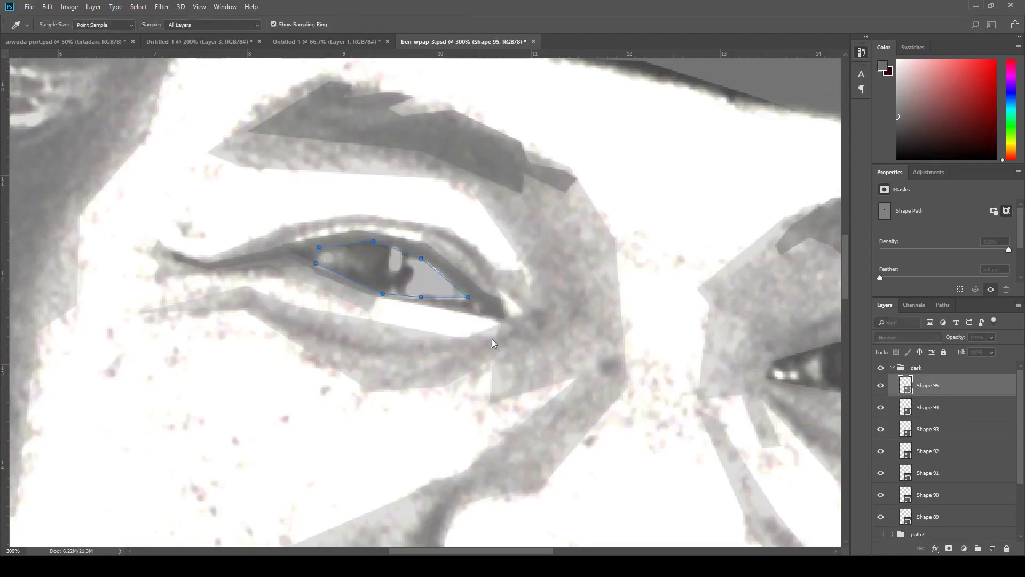
# Step: Draw a dark-filled iris, start a highlight shape, and pan between the eyes
pyautogui.click(333, 245)
pyautogui.click(330, 258)
pyautogui.click(331, 271)
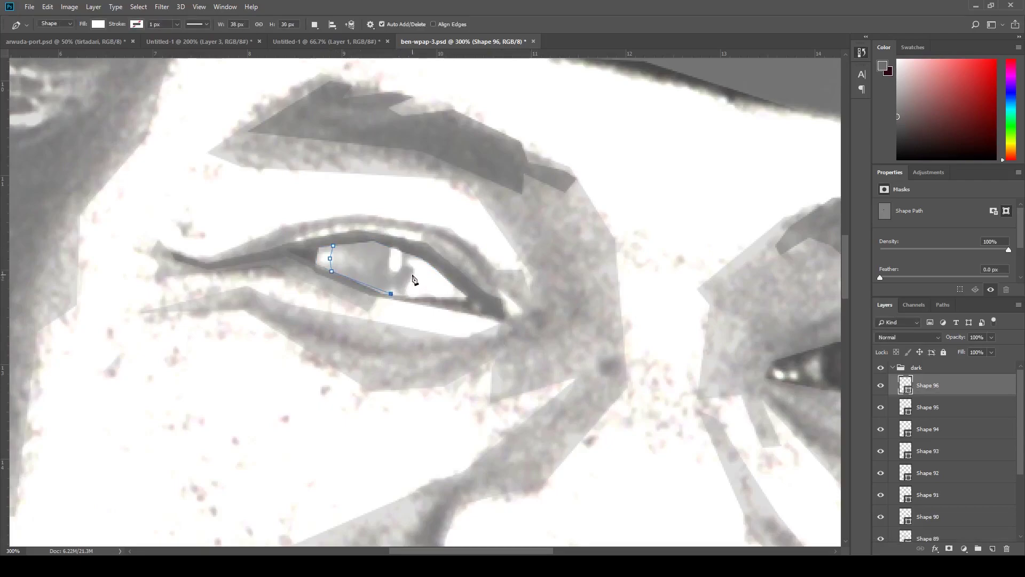
pyautogui.press('Return')
pyautogui.hotkey('ctrl', 'BackSpace')
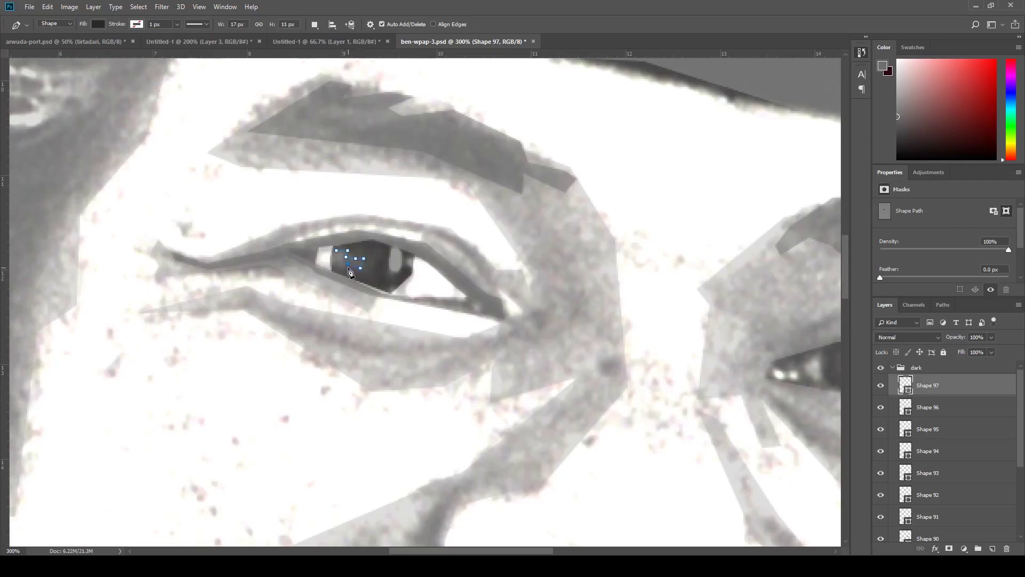
pyautogui.press('Return')
pyautogui.click(389, 250)
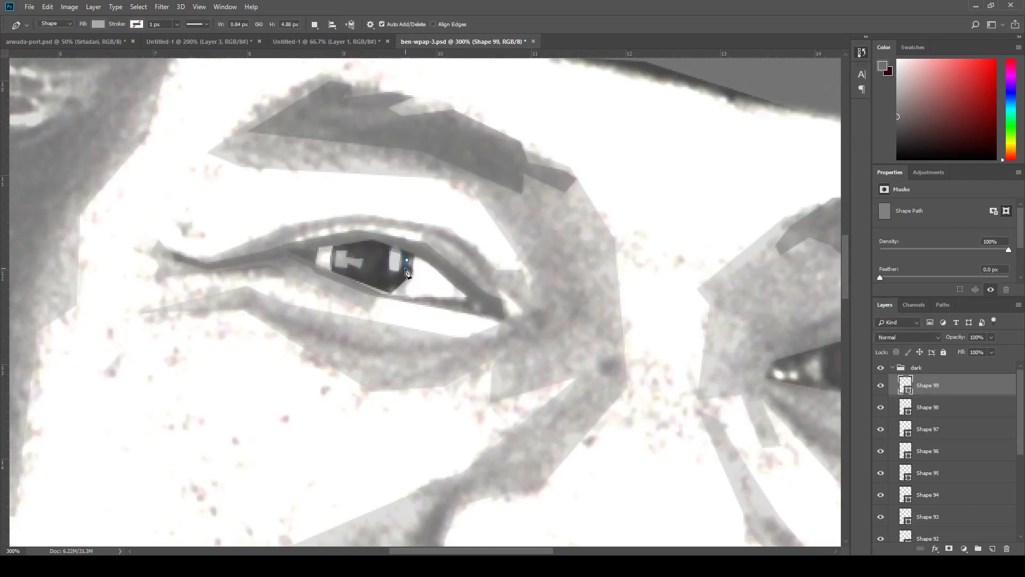
pyautogui.moveTo(671, 297); pyautogui.dragTo(472, 275)
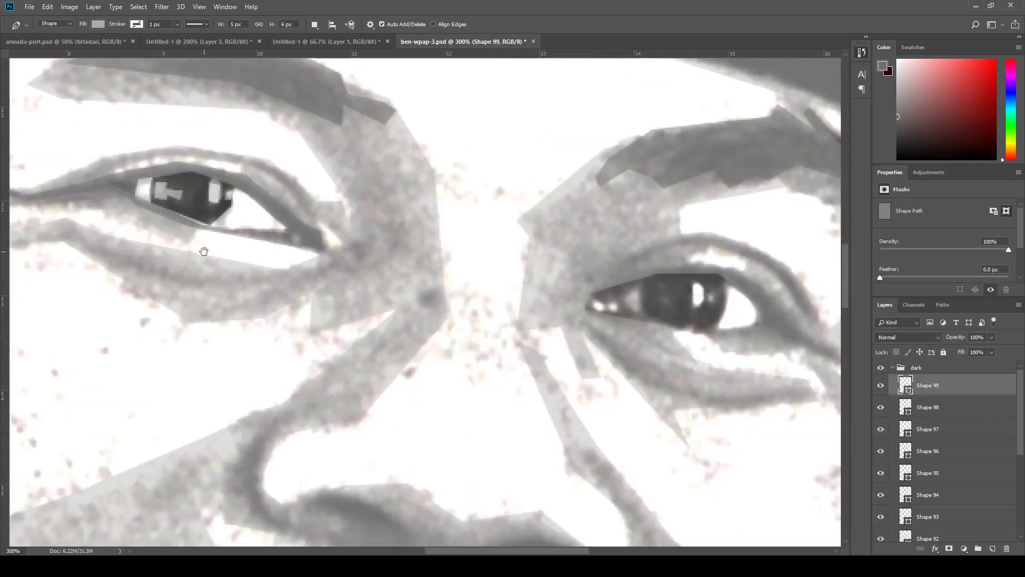
# Step: Draw a thin polygon shape under the left eye's lower lid
pyautogui.moveTo(203, 251); pyautogui.dragTo(486, 282)
pyautogui.click(357, 269)
pyautogui.click(449, 305)
pyautogui.click(566, 303)
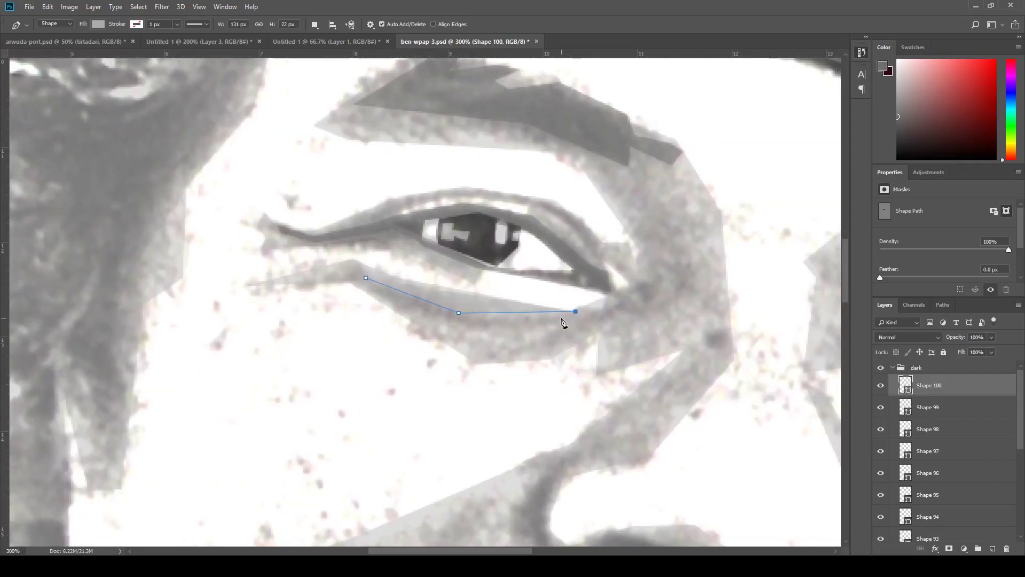
pyautogui.click(449, 313)
# Step: Centre the right eye and draw the crease shape above it
pyautogui.moveTo(649, 268); pyautogui.dragTo(317, 258)
pyautogui.moveTo(607, 272); pyautogui.dragTo(389, 288)
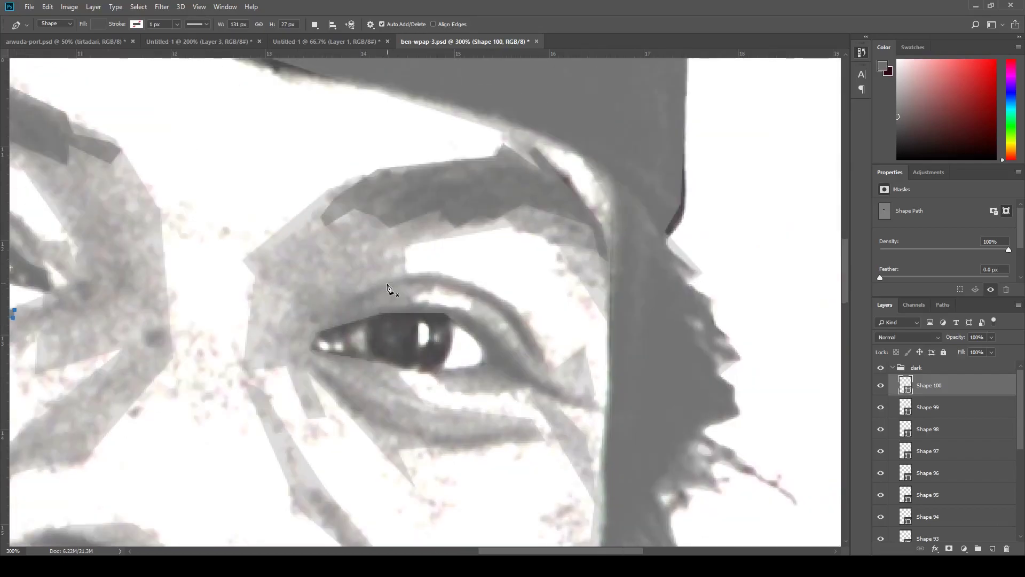
pyautogui.click(328, 306)
pyautogui.click(413, 272)
pyautogui.click(466, 278)
pyautogui.click(522, 303)
pyautogui.click(546, 355)
pyautogui.click(421, 282)
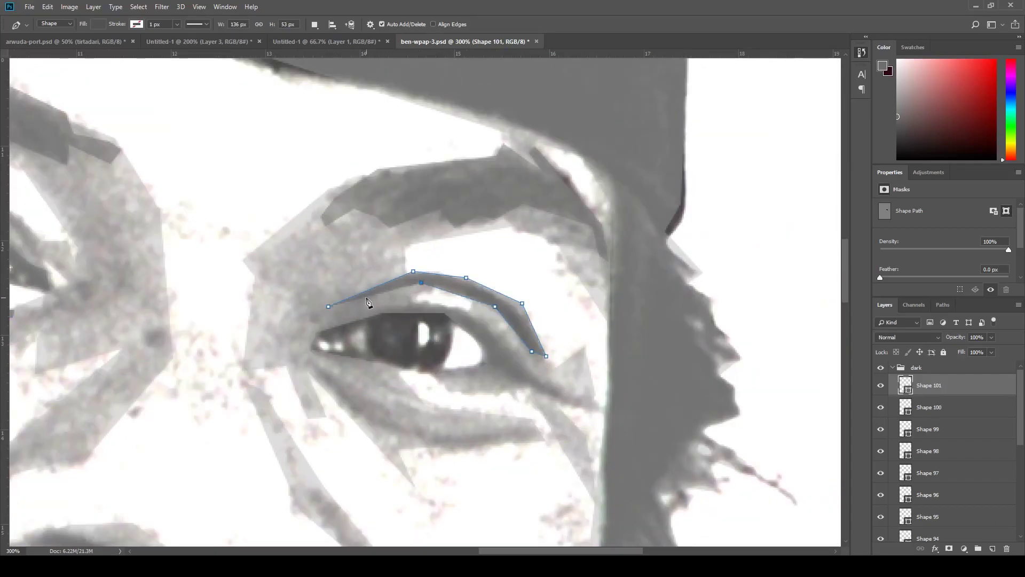
# Step: Trace the right eye's eyeliner shape around the upper and lower lids
pyautogui.click(315, 336)
pyautogui.click(431, 303)
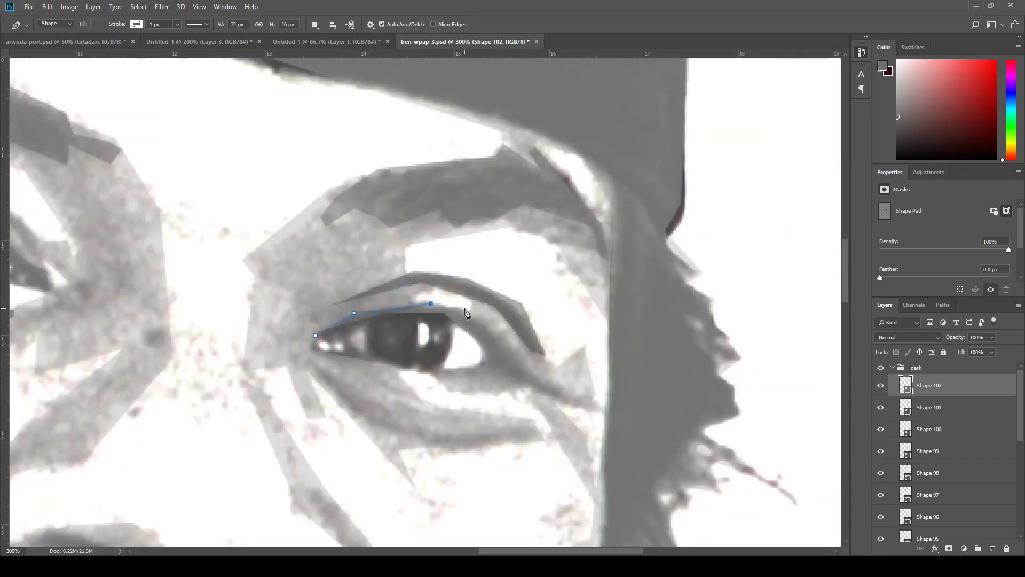
pyautogui.click(468, 308)
pyautogui.click(526, 382)
pyautogui.click(586, 401)
pyautogui.click(566, 404)
pyautogui.click(489, 356)
pyautogui.click(448, 318)
pyautogui.click(366, 319)
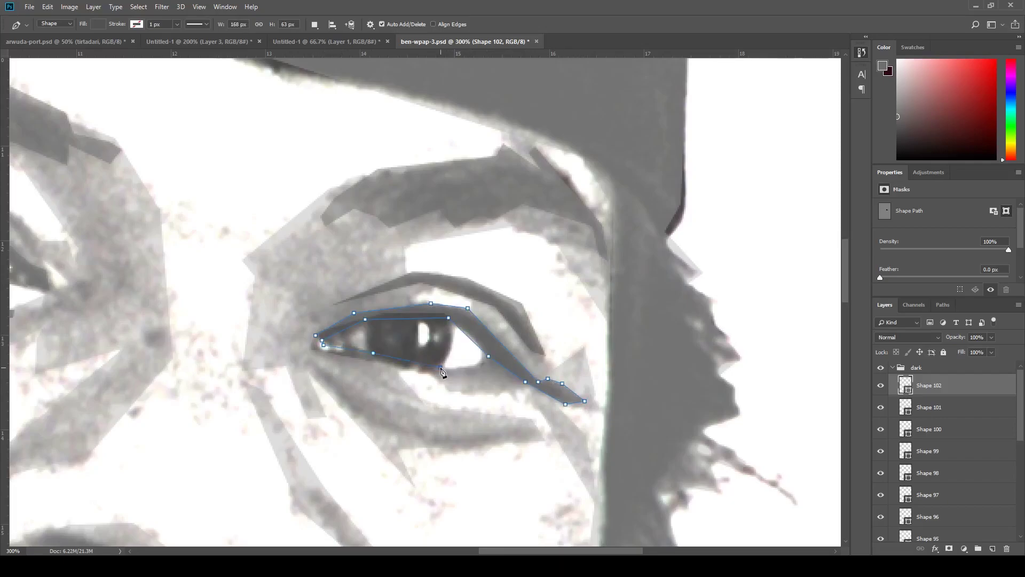
pyautogui.click(428, 370)
pyautogui.click(310, 349)
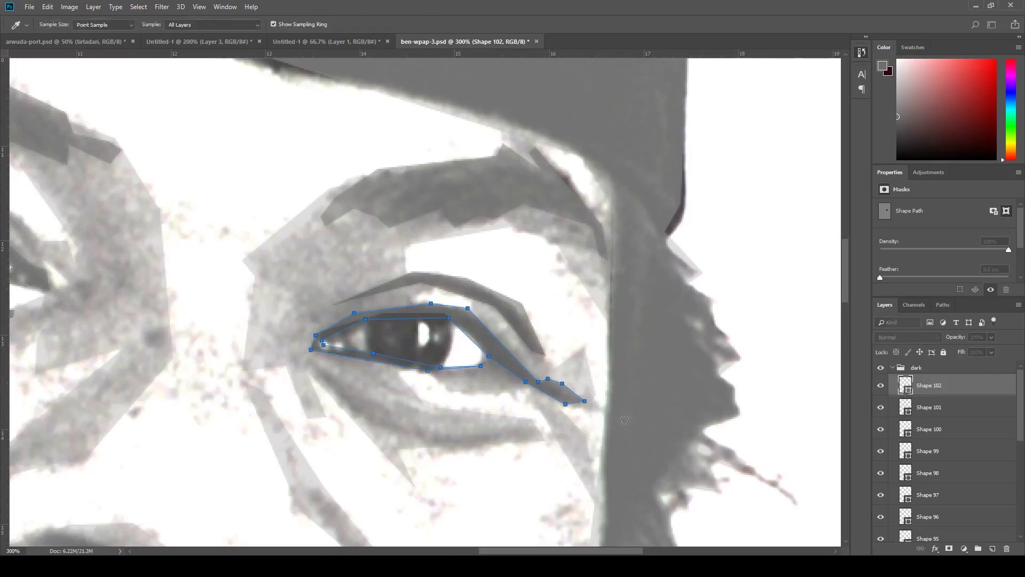
pyautogui.click(960, 385)
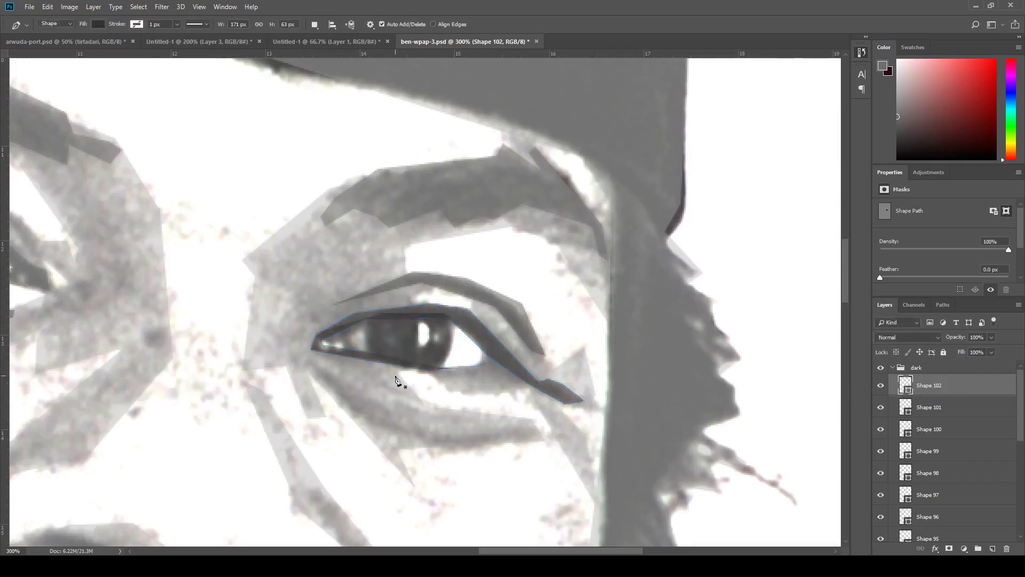
# Step: Outline the right eye's white and fill it with white sampled by the Eyedropper
pyautogui.click(434, 316)
pyautogui.click(453, 321)
pyautogui.click(484, 350)
pyautogui.click(425, 366)
pyautogui.click(320, 343)
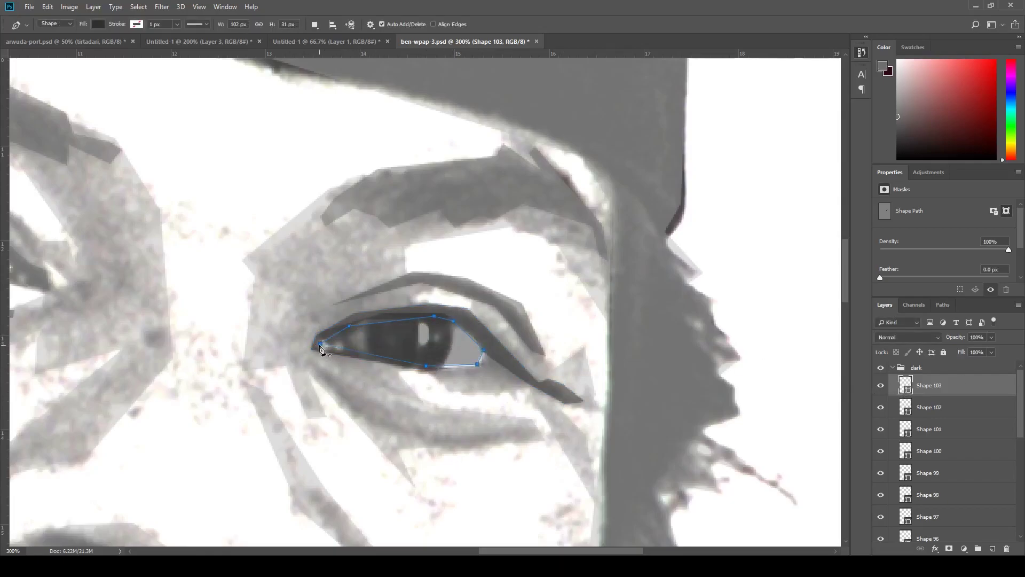
pyautogui.press('i')
pyautogui.click(766, 343)
pyautogui.press('p')
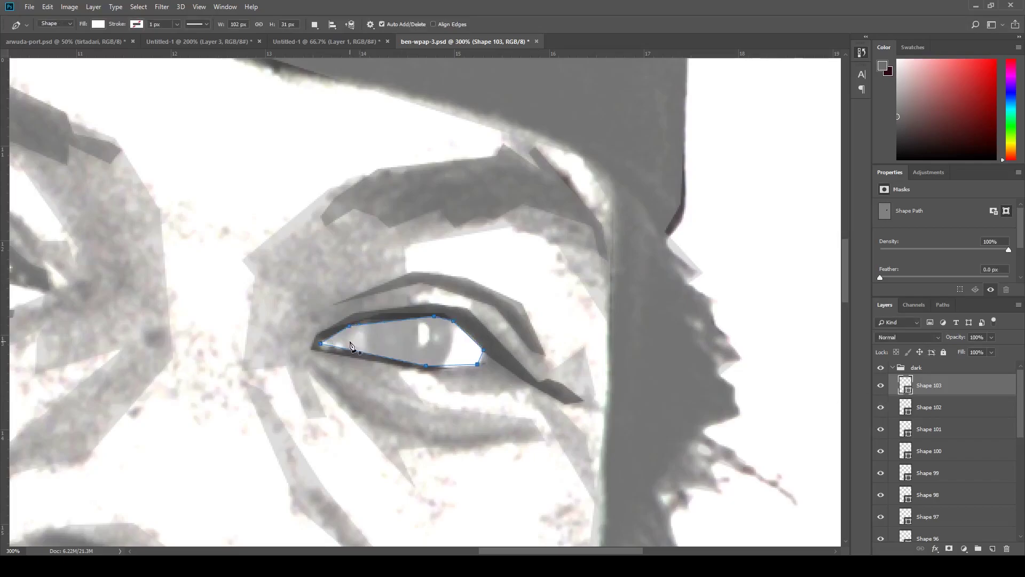
# Step: Draw dark shapes for the eye's inner and outer corners
pyautogui.click(357, 322)
pyautogui.click(350, 340)
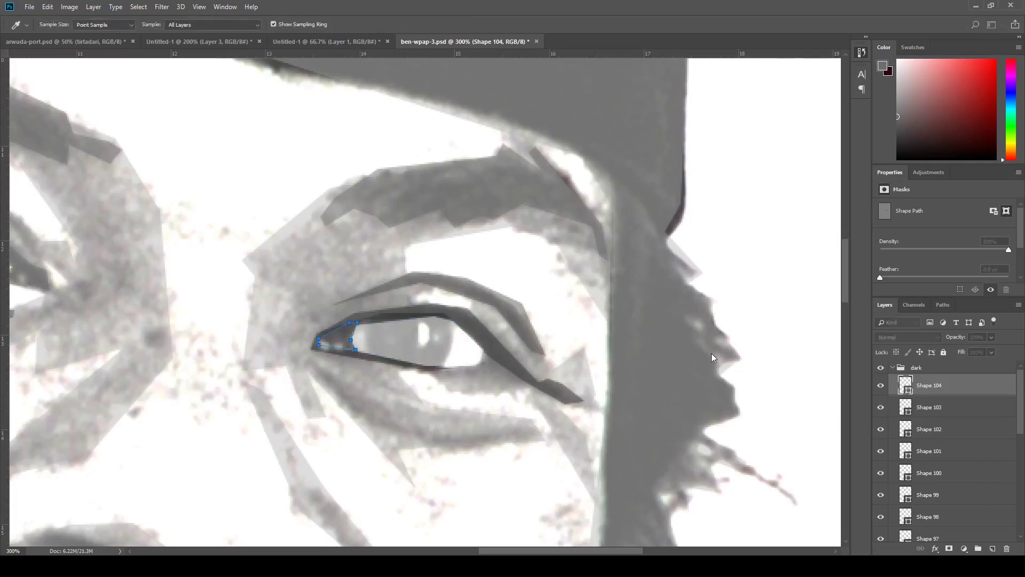
pyautogui.click(483, 348)
pyautogui.click(478, 362)
pyautogui.click(459, 370)
pyautogui.click(501, 364)
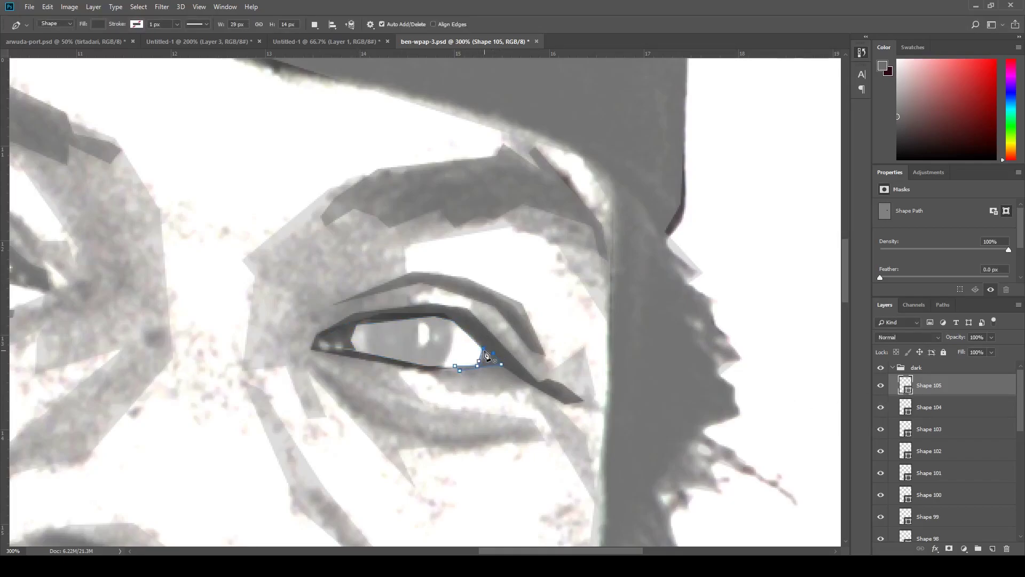
# Step: Outline the dark iris as a closed shape
pyautogui.click(445, 366)
pyautogui.click(454, 343)
pyautogui.click(451, 319)
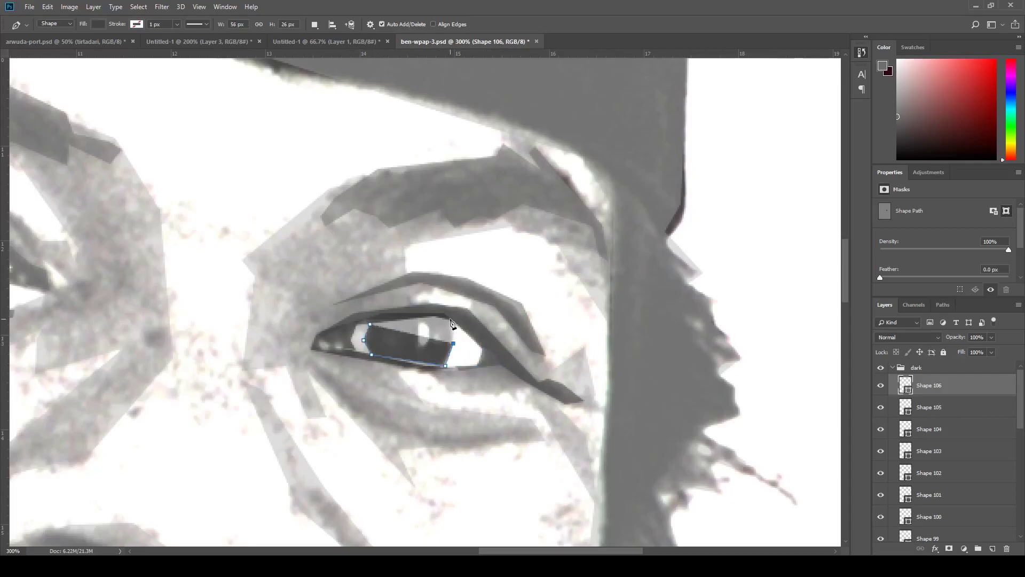
pyautogui.click(376, 320)
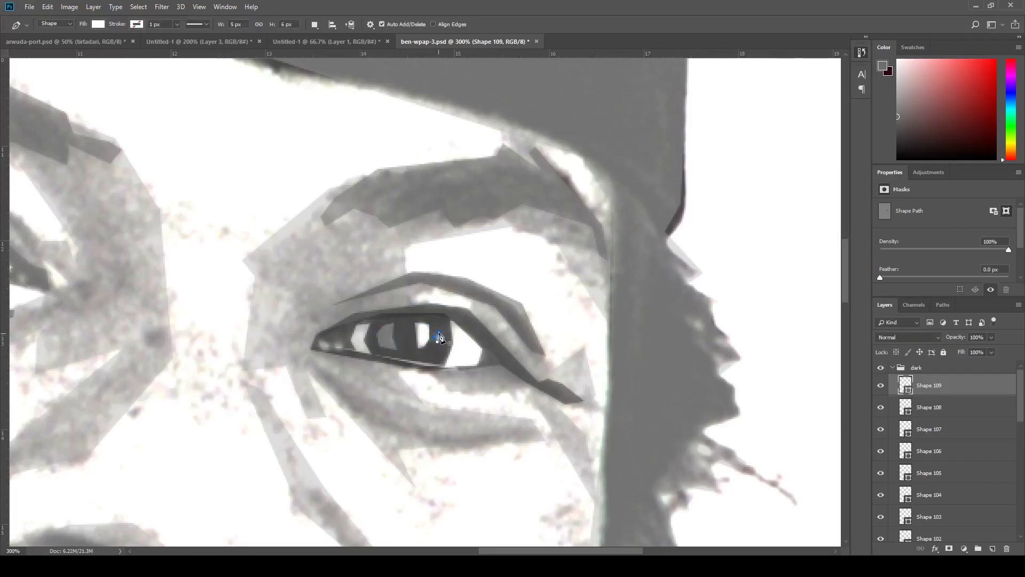
# Step: Draw the shadow strip beneath the eye
pyautogui.click(444, 431)
pyautogui.click(532, 431)
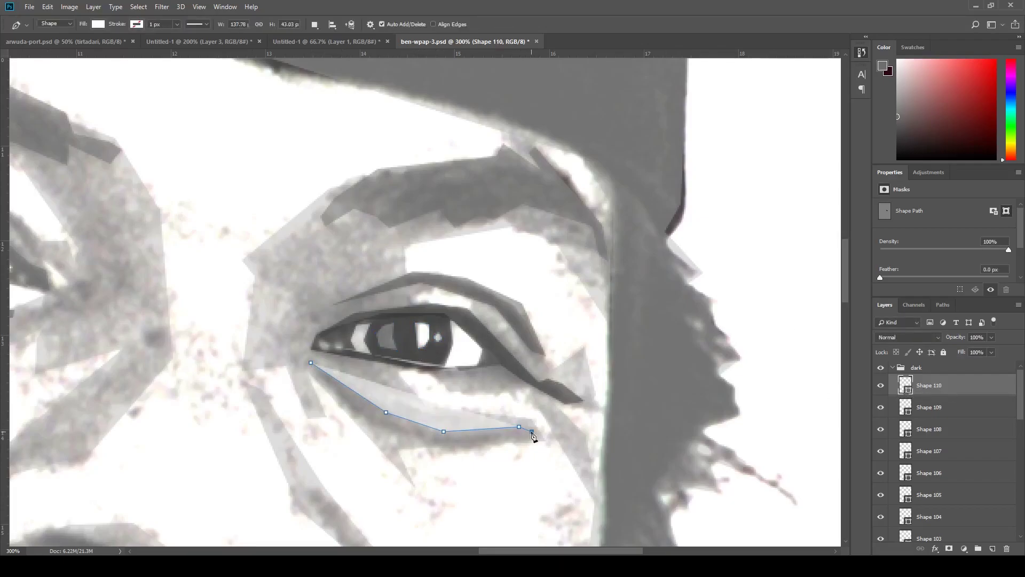
pyautogui.click(442, 441)
pyautogui.click(363, 412)
pyautogui.click(314, 372)
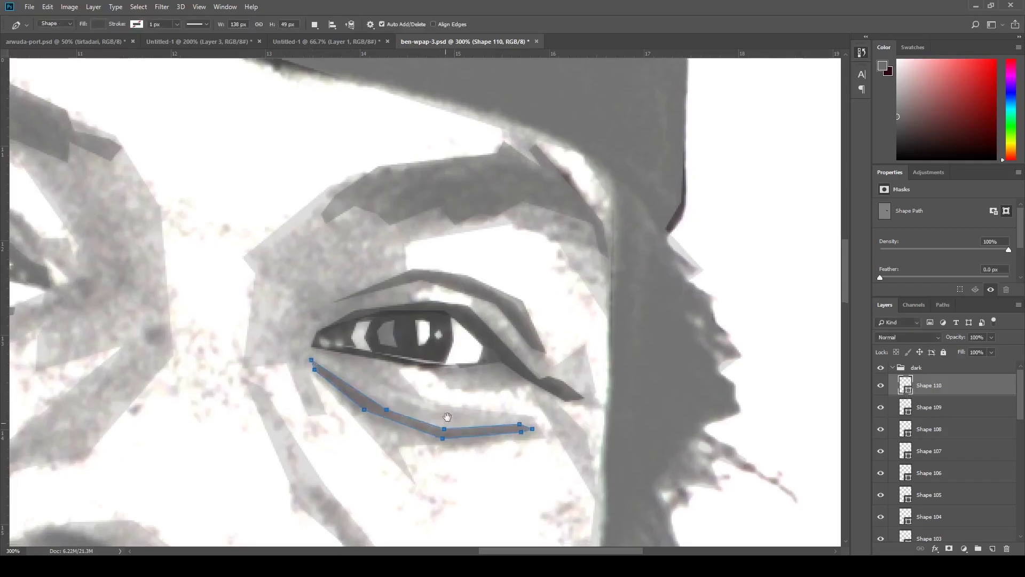
pyautogui.scroll(-5, 538, 412)
# Step: Draw a dark polygon along the side of the nose at the nostril edge
pyautogui.hscroll(-5, 538, 411)
pyautogui.click(305, 199)
pyautogui.click(269, 226)
pyautogui.click(279, 281)
pyautogui.click(306, 301)
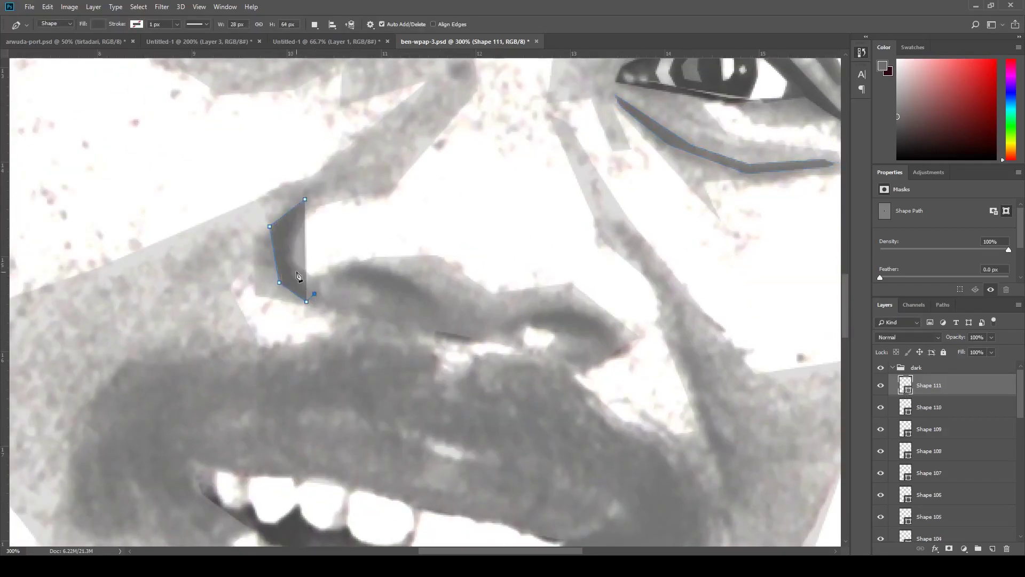
pyautogui.click(288, 263)
pyautogui.click(289, 227)
# Step: Draw dark polygons over the left and right nostrils
pyautogui.click(356, 264)
pyautogui.click(412, 281)
pyautogui.click(441, 308)
pyautogui.click(391, 297)
pyautogui.click(333, 284)
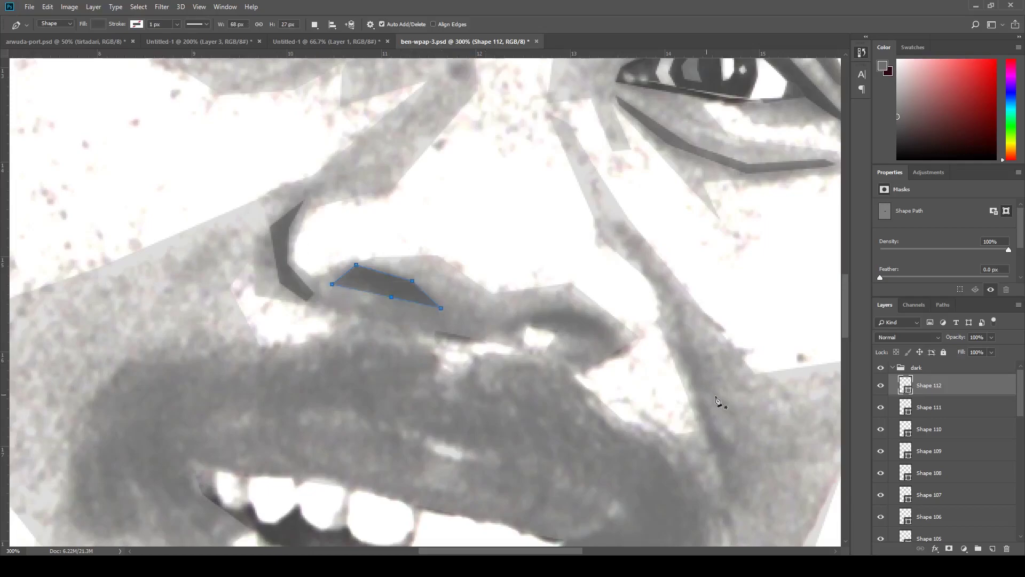
pyautogui.click(508, 335)
pyautogui.click(504, 320)
pyautogui.click(569, 313)
pyautogui.click(612, 332)
pyautogui.click(532, 326)
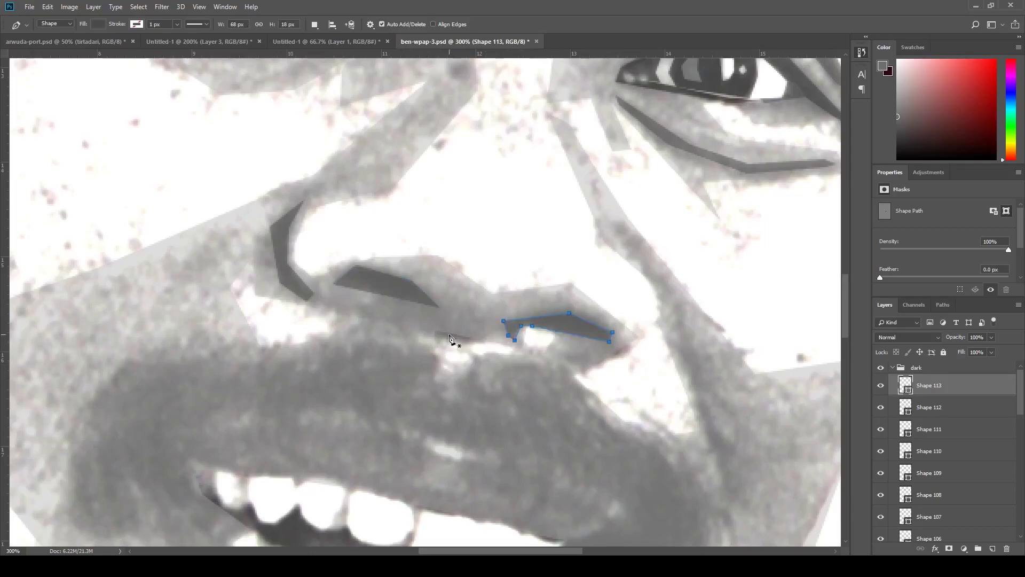
# Step: Draw a dark polygon along the upper-lip edge
pyautogui.click(423, 311)
pyautogui.click(449, 328)
pyautogui.click(491, 334)
pyautogui.click(460, 342)
pyautogui.click(366, 318)
pyautogui.click(382, 310)
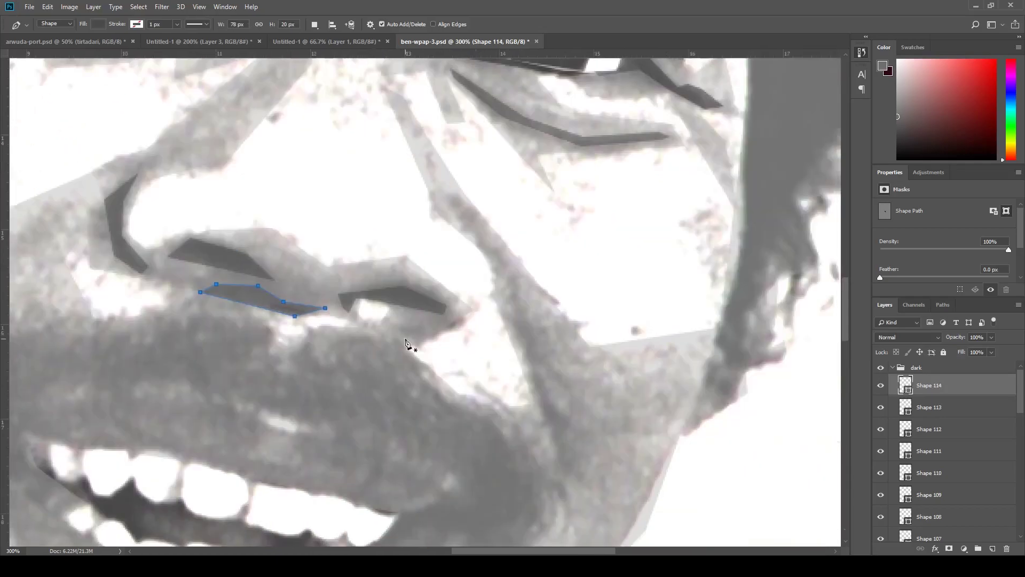
# Step: Add a thin crease shape beside the nose, then zoom out and select the dark group
pyautogui.click(552, 407)
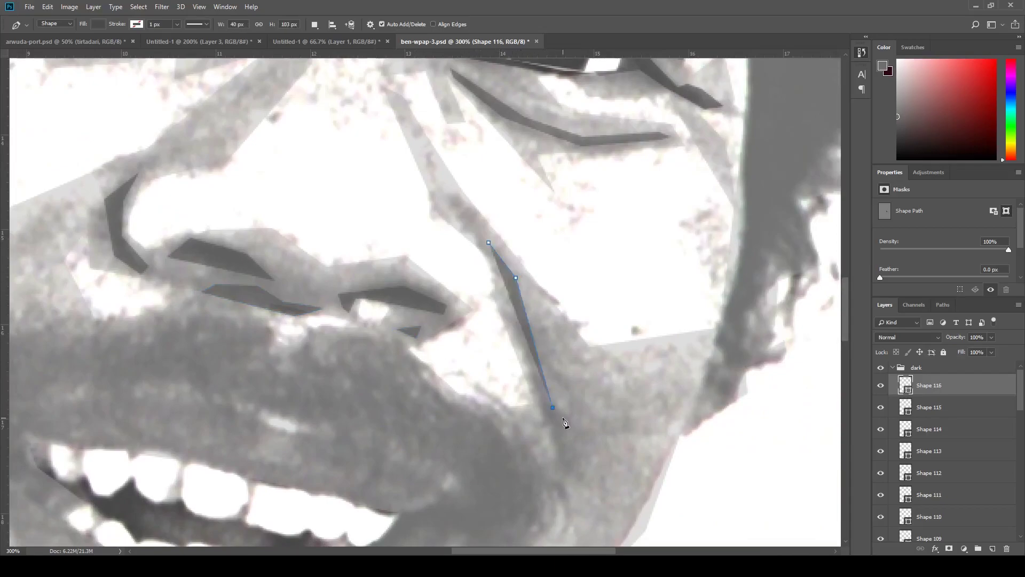
pyautogui.click(566, 459)
pyautogui.keyDown('alt'); pyautogui.scroll(-10, 571, 379); pyautogui.keyUp('alt')
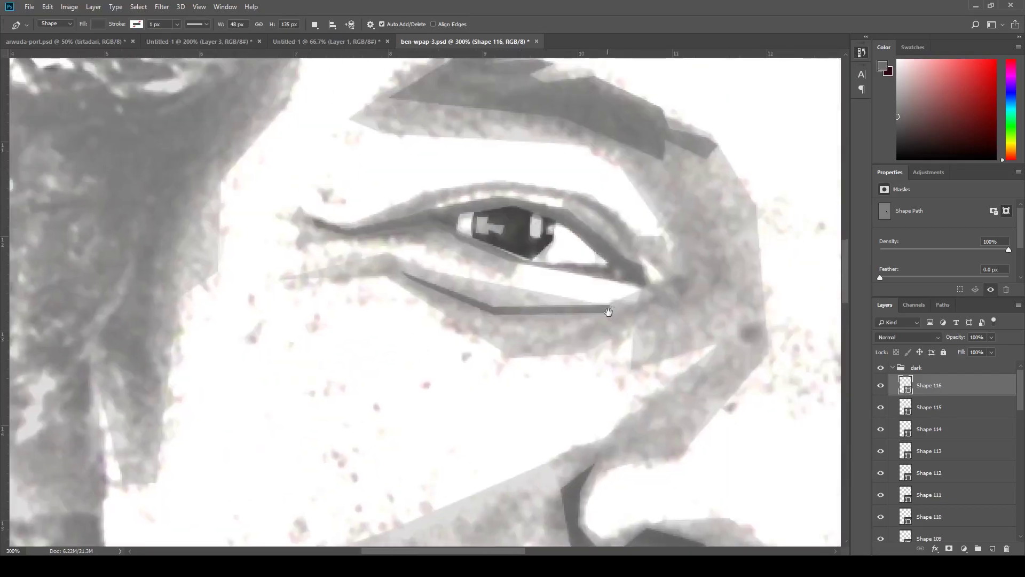
pyautogui.press('v')
pyautogui.hotkey('alt', ']')
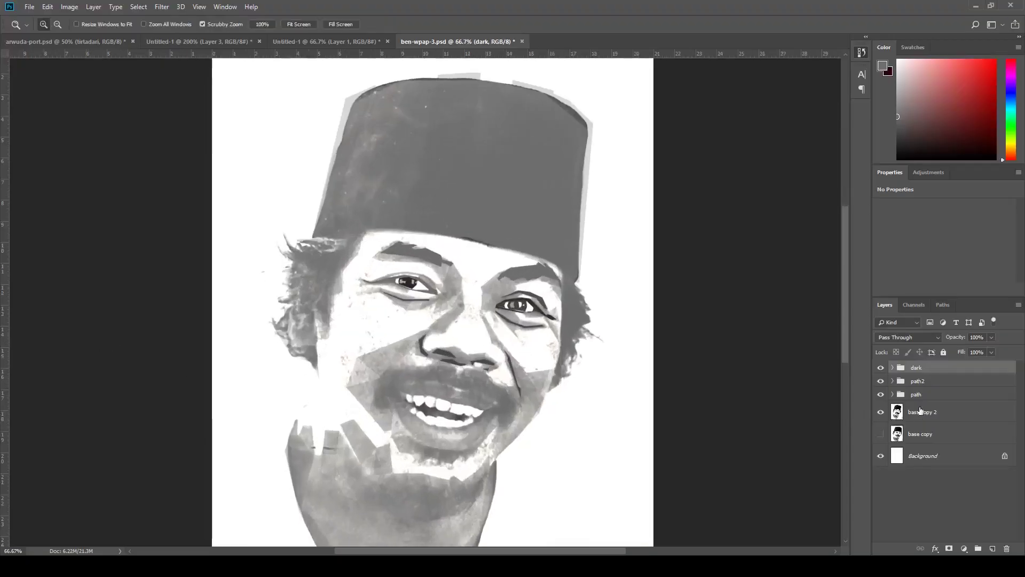
# Step: Draw a large polygon covering the whole face and fill it with a sampled light tone
pyautogui.click(359, 228)
pyautogui.click(304, 311)
pyautogui.click(319, 377)
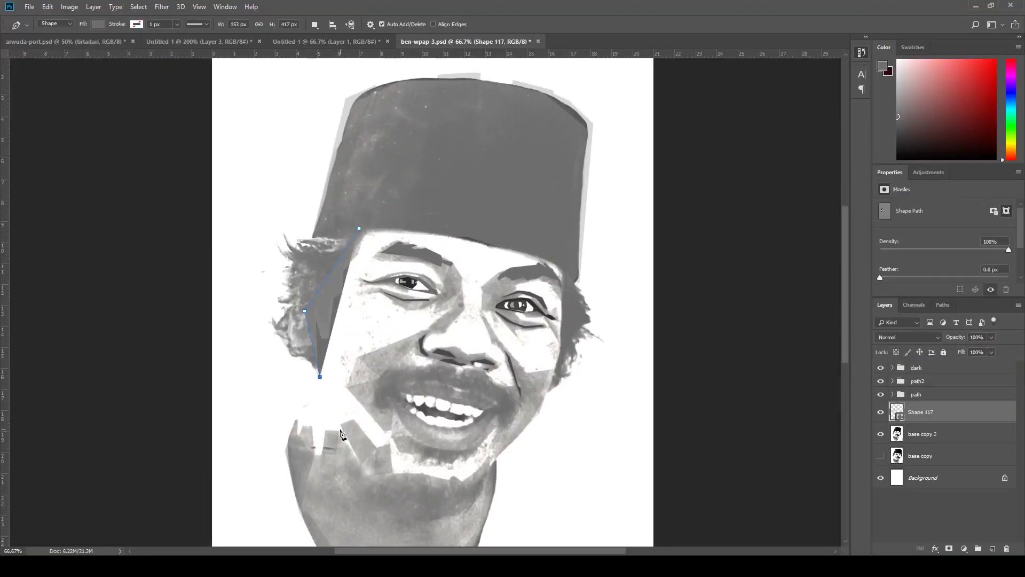
pyautogui.click(366, 468)
pyautogui.click(393, 484)
pyautogui.click(452, 496)
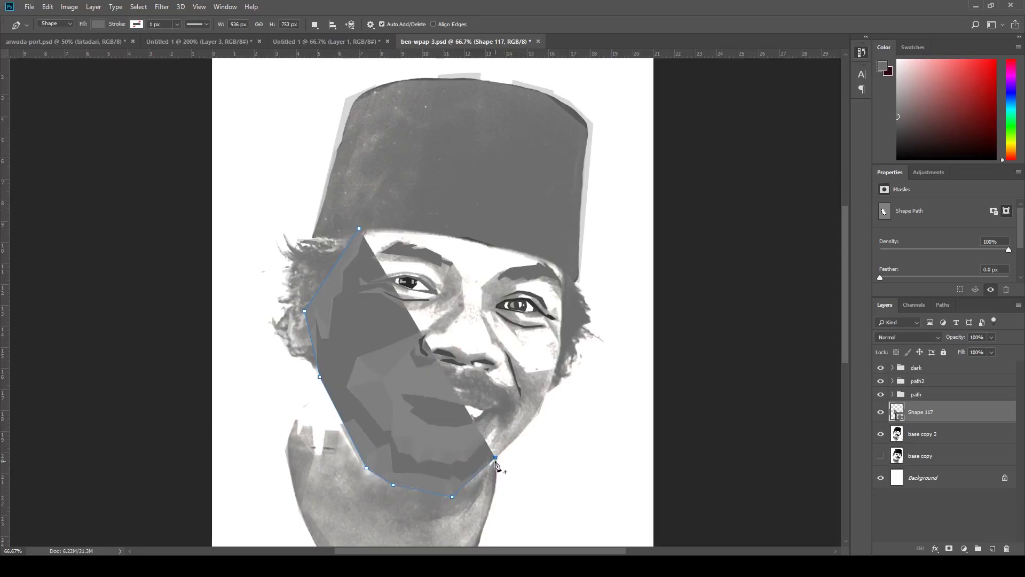
pyautogui.click(524, 429)
pyautogui.click(555, 374)
pyautogui.click(565, 273)
pyautogui.click(461, 234)
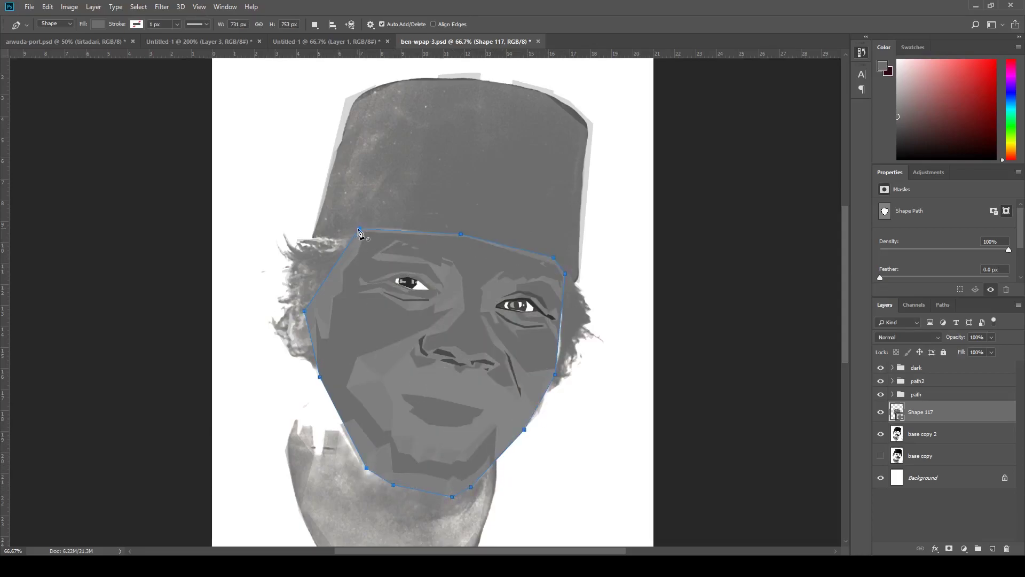
pyautogui.click(358, 229)
# Step: Outline the jaw and chin with a second polygon and move that layer below the face shape
pyautogui.press('p')
pyautogui.hotkey('ctrl', '-')
pyautogui.hotkey('ctrl', '-')
pyautogui.hotkey('ctrl', '-')
pyautogui.hotkey('ctrl', '+')
pyautogui.hotkey('ctrl', '+')
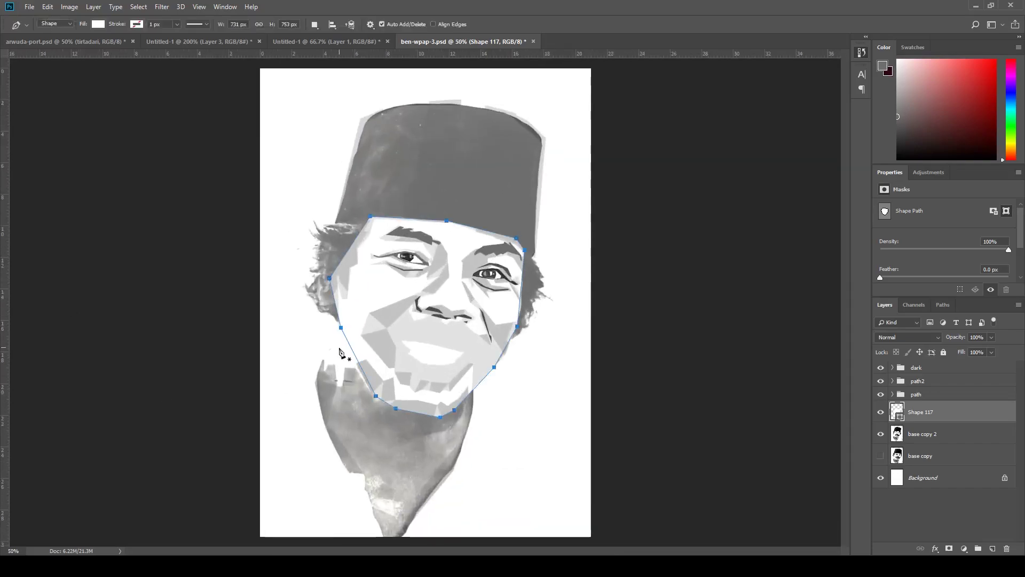
pyautogui.click(343, 338)
pyautogui.click(316, 382)
pyautogui.click(349, 473)
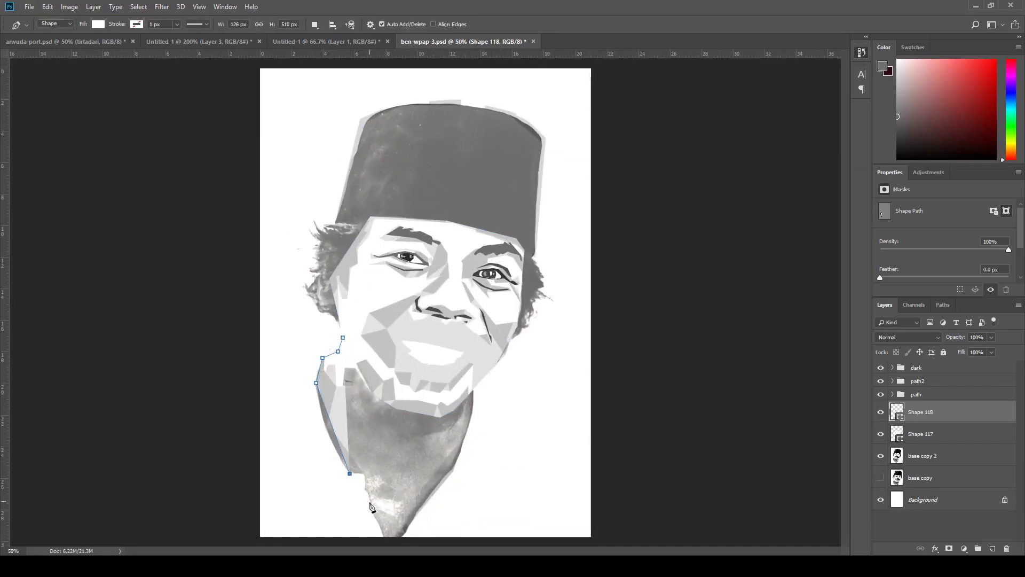
pyautogui.click(401, 540)
pyautogui.click(454, 470)
pyautogui.click(475, 414)
pyautogui.click(473, 387)
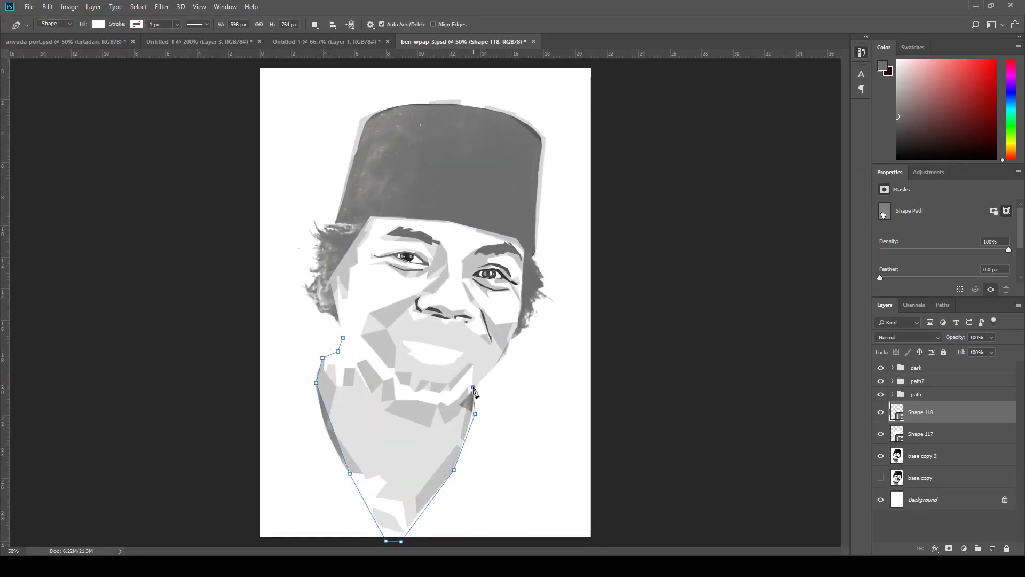
pyautogui.click(437, 411)
pyautogui.click(377, 384)
pyautogui.moveTo(942, 417); pyautogui.dragTo(942, 445)
pyautogui.press('v')
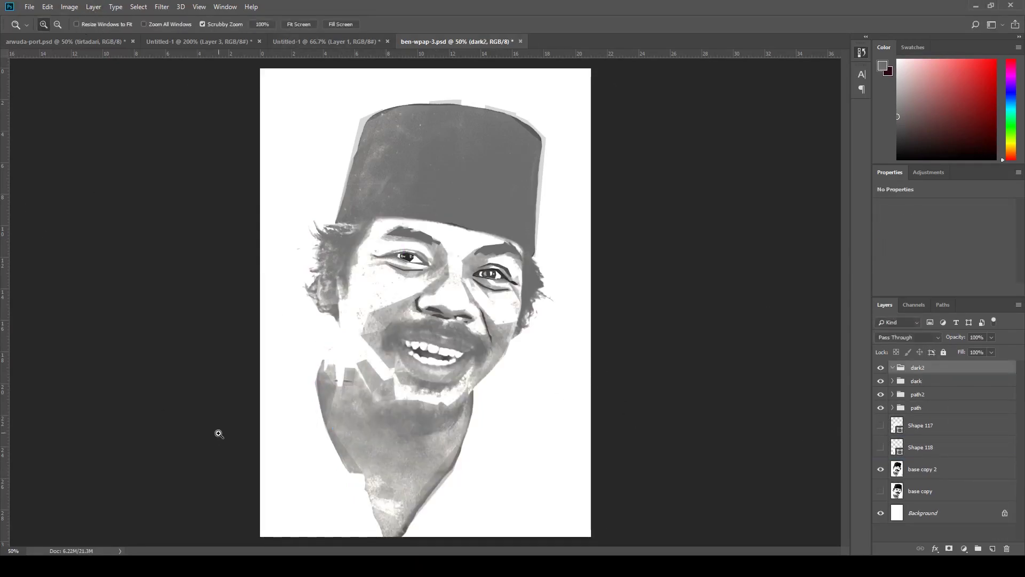
# Step: Create a new group for dark shapes and hide the path2 group
pyautogui.hotkey('ctrl', '1')
pyautogui.moveTo(430, 376); pyautogui.dragTo(414, 278)
pyautogui.press('p')
pyautogui.click(907, 394)
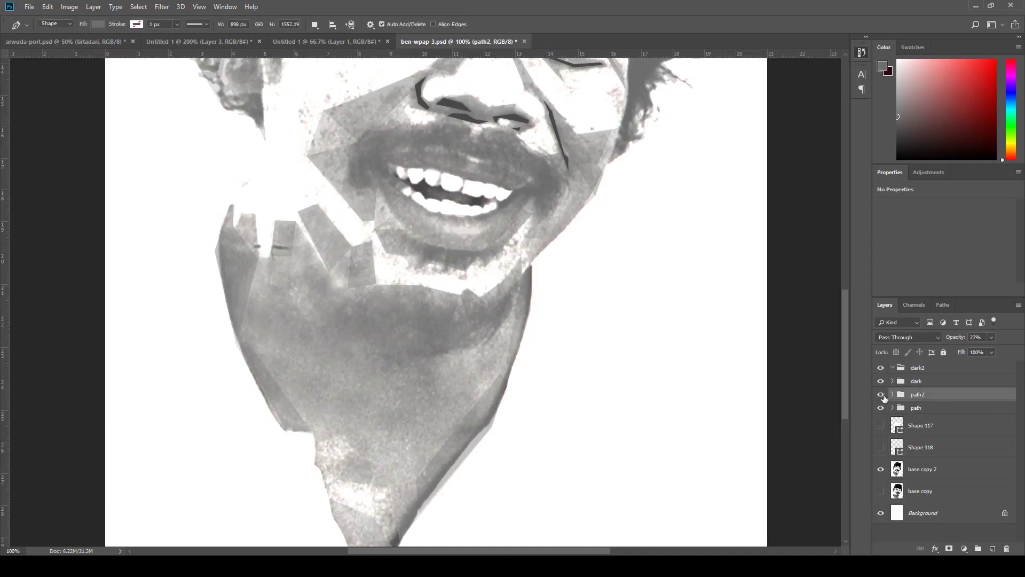
pyautogui.click(881, 394)
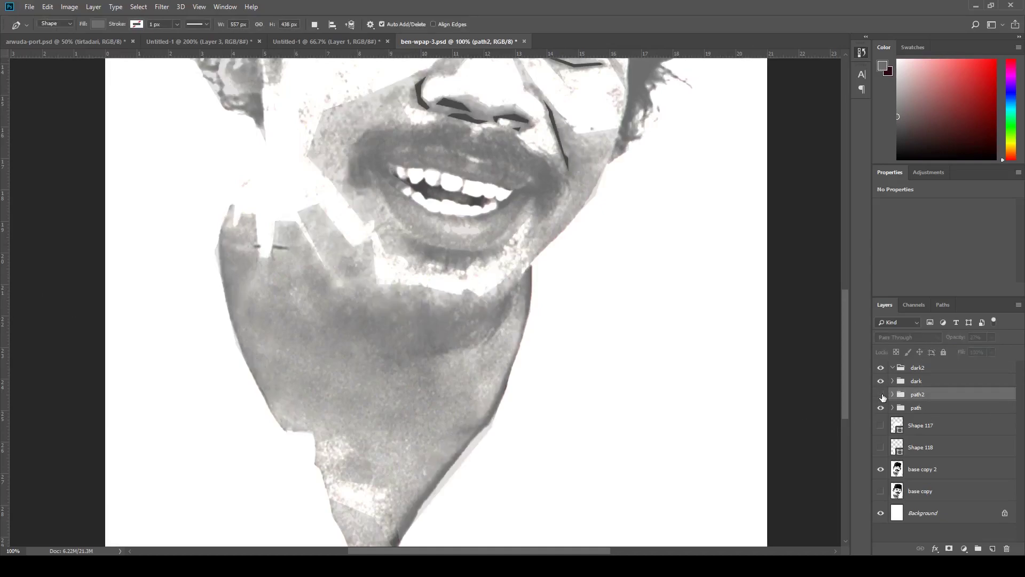
# Step: Trace the top and right side of a chin shadow polygon in dark2
pyautogui.click(925, 372)
pyautogui.click(307, 249)
pyautogui.click(339, 291)
pyautogui.click(359, 284)
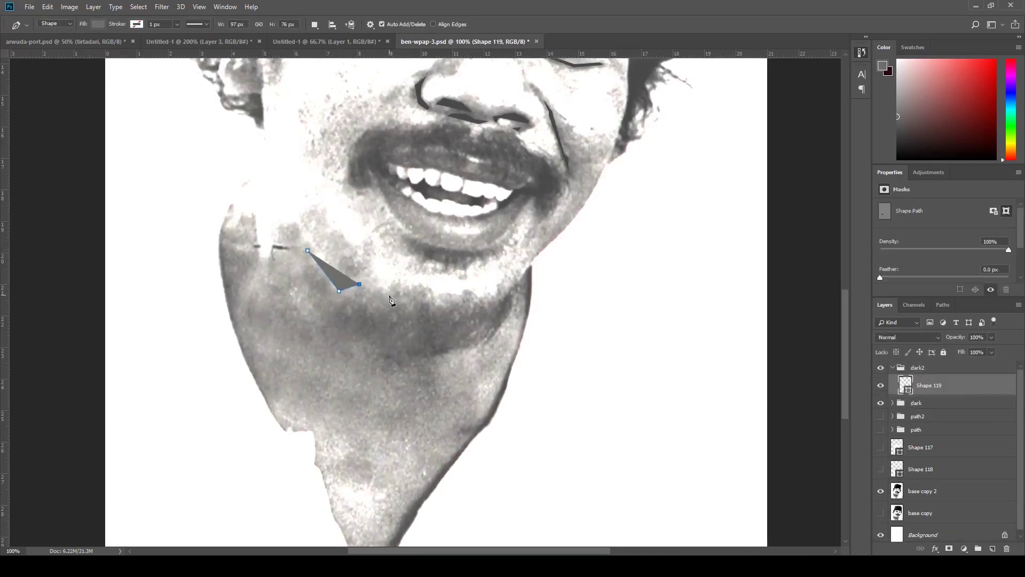
pyautogui.click(409, 305)
pyautogui.click(429, 299)
pyautogui.click(469, 297)
pyautogui.click(488, 304)
pyautogui.click(519, 281)
pyautogui.click(486, 344)
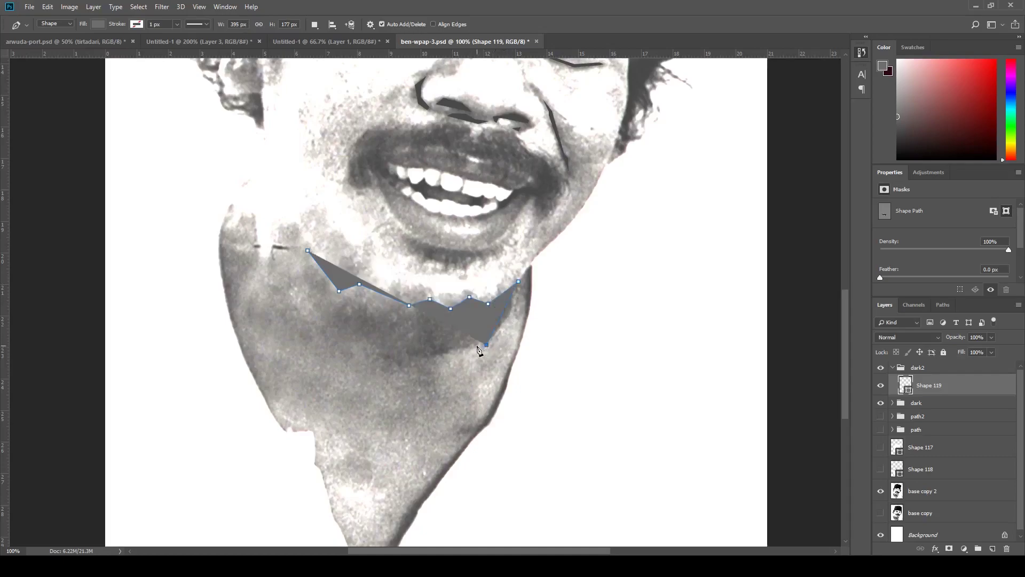
# Step: Fade the shape to 24% opacity and close the chin shadow along its lower edge
pyautogui.press('2')
pyautogui.press('4')
pyautogui.click(461, 349)
pyautogui.click(385, 364)
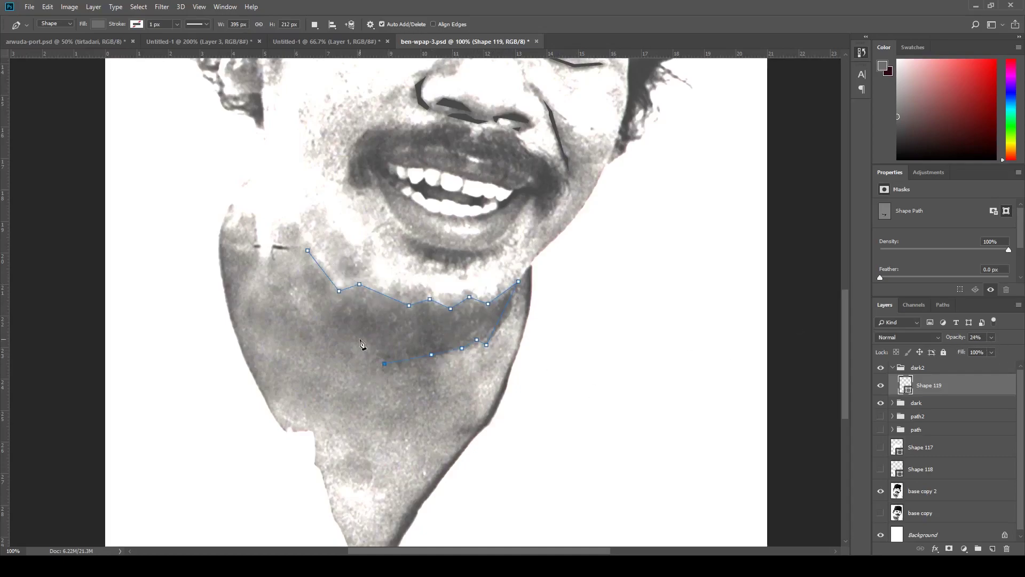
pyautogui.click(358, 323)
pyautogui.click(339, 335)
pyautogui.click(305, 268)
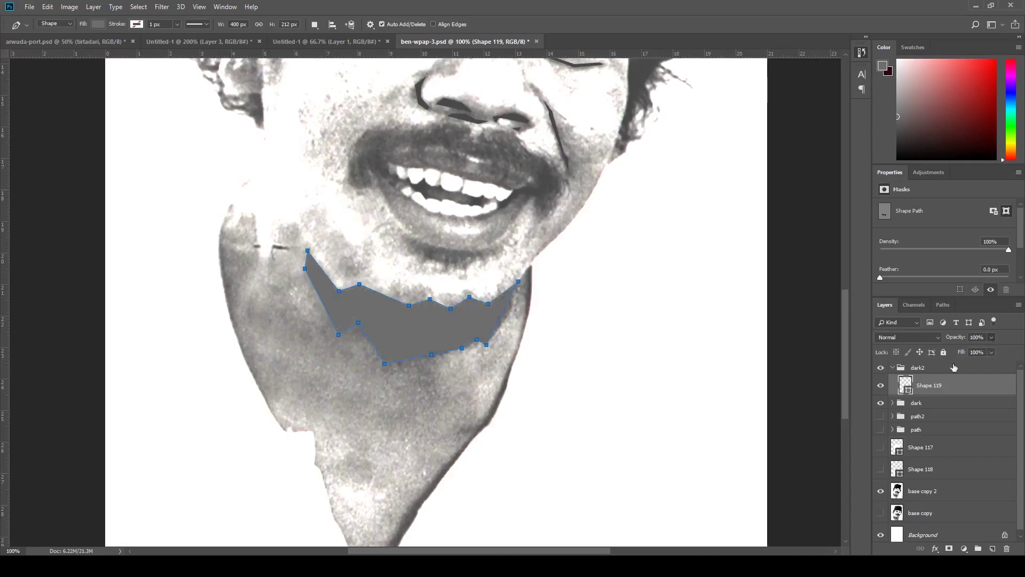
# Step: Select dark2 and draw a small triangle at the left cheek edge
pyautogui.click(940, 367)
pyautogui.scroll(-3, 432, 282)
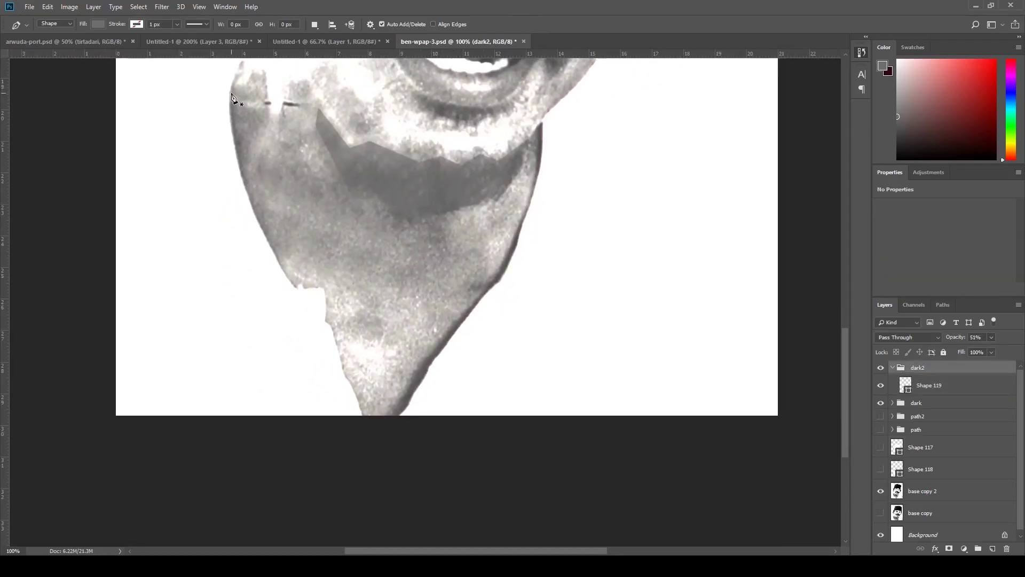
pyautogui.click(232, 92)
pyautogui.click(261, 116)
pyautogui.click(246, 186)
# Step: Draw shadow polygons along the left and right jaw edges
pyautogui.click(282, 268)
pyautogui.click(277, 244)
pyautogui.click(251, 203)
pyautogui.click(248, 161)
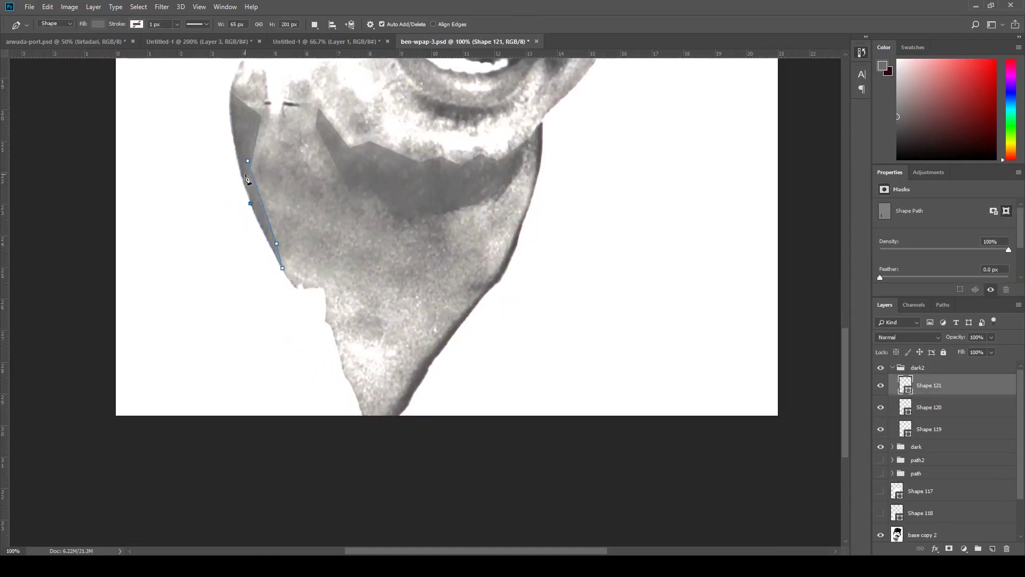
pyautogui.press('Escape')
pyautogui.click(524, 142)
pyautogui.click(541, 117)
pyautogui.click(523, 224)
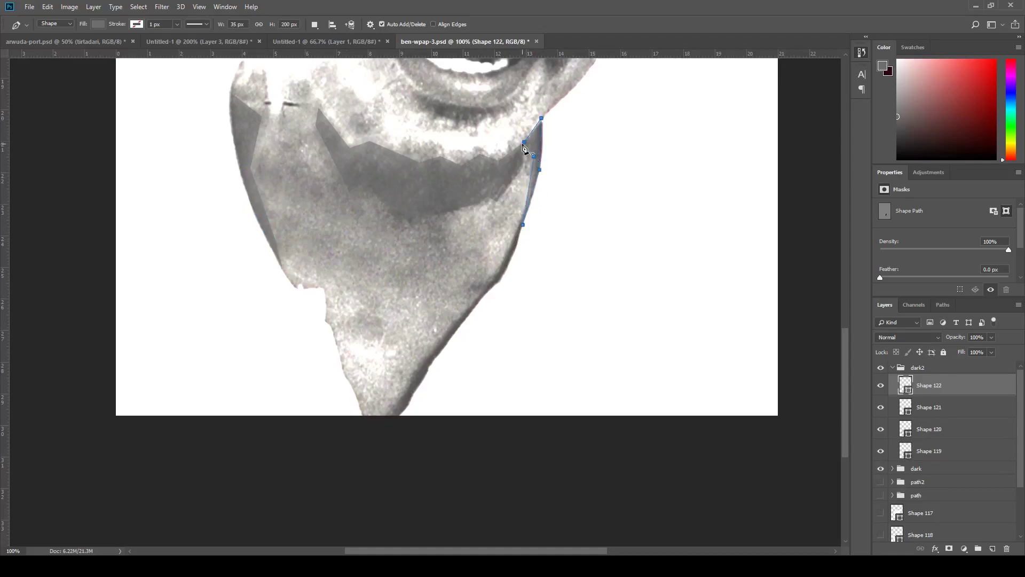
pyautogui.click(521, 221)
# Step: Trace a polygon down the jawline toward the chin plus a small jaw shadow
pyautogui.click(463, 321)
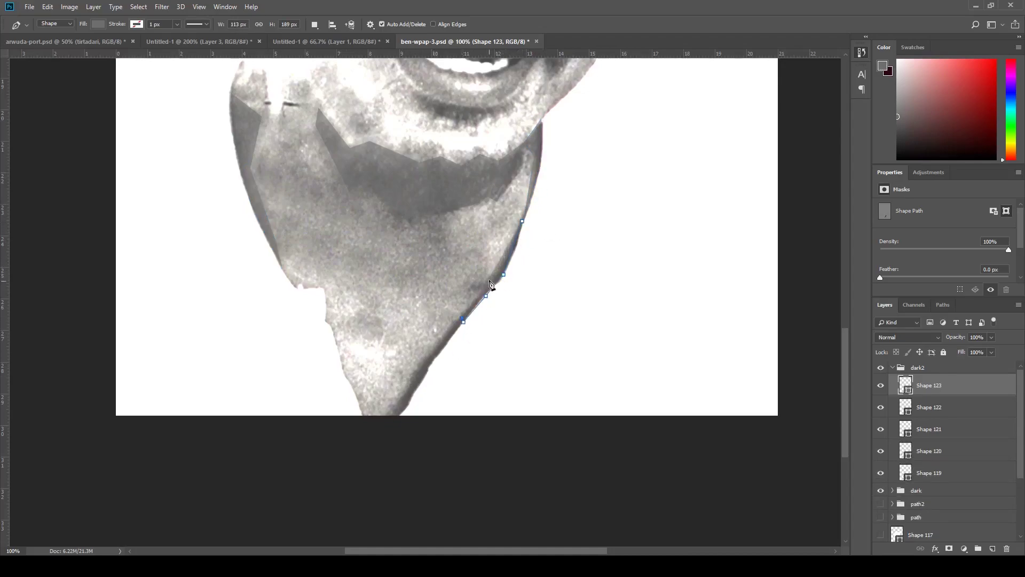
pyautogui.click(462, 324)
pyautogui.click(455, 321)
pyautogui.click(430, 368)
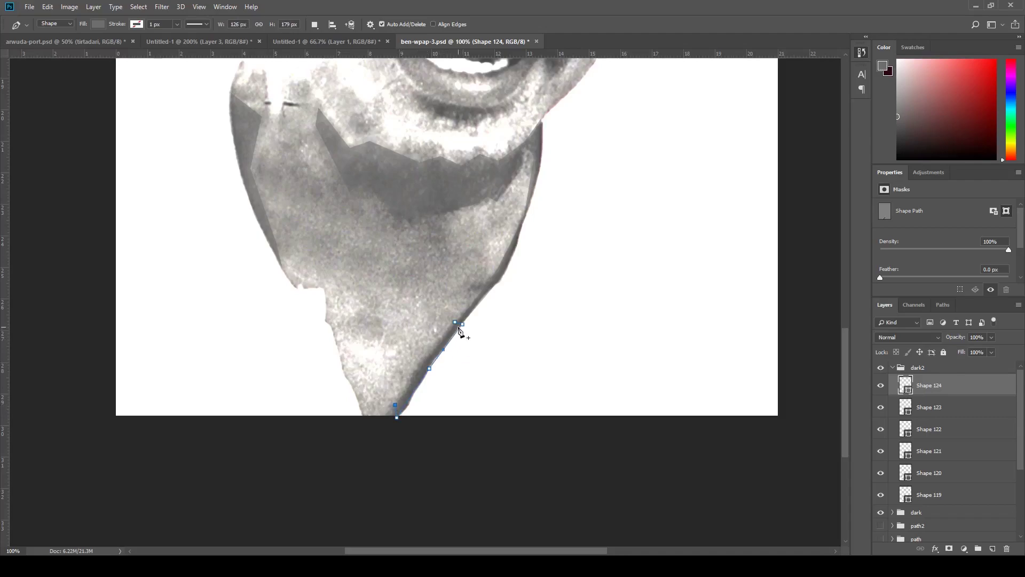
pyautogui.click(462, 278)
pyautogui.click(501, 268)
pyautogui.click(453, 290)
pyautogui.click(463, 278)
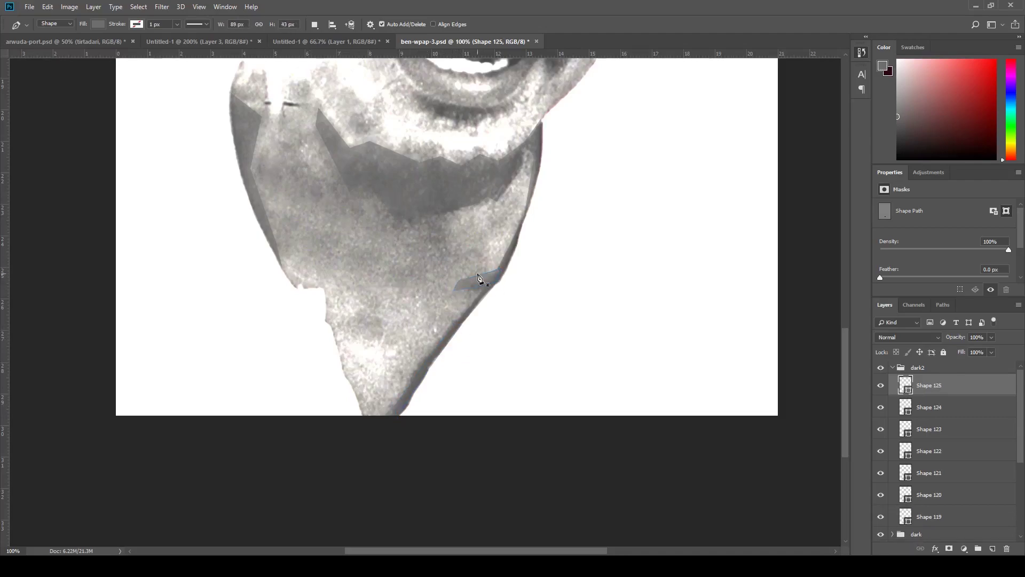
# Step: Draw a closed polygon on the chin, then hide the dark2 and dark groups
pyautogui.click(377, 213)
pyautogui.click(400, 211)
pyautogui.click(441, 218)
pyautogui.click(449, 248)
pyautogui.click(407, 226)
pyautogui.scroll(5, 349, 335)
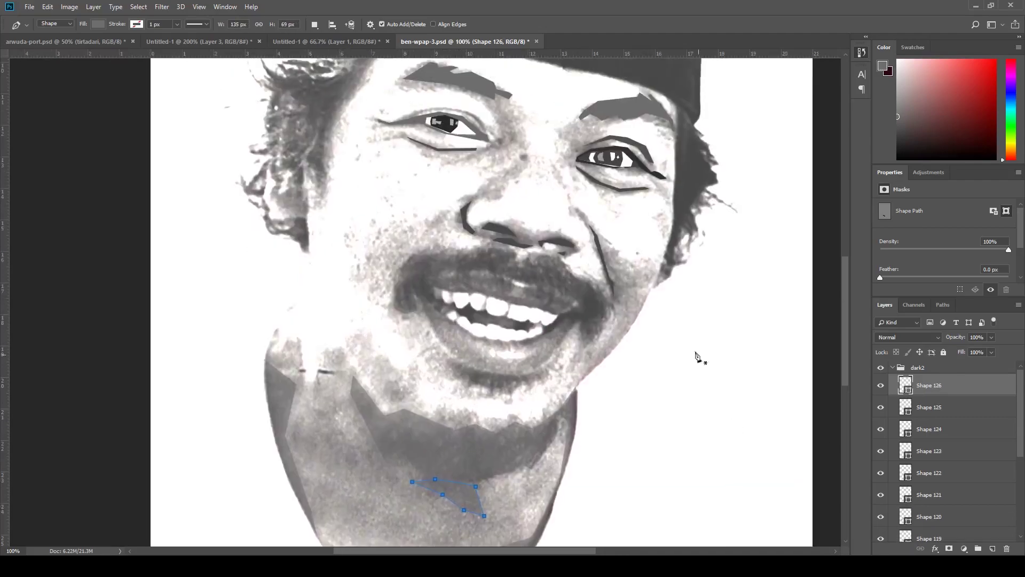
pyautogui.click(880, 367)
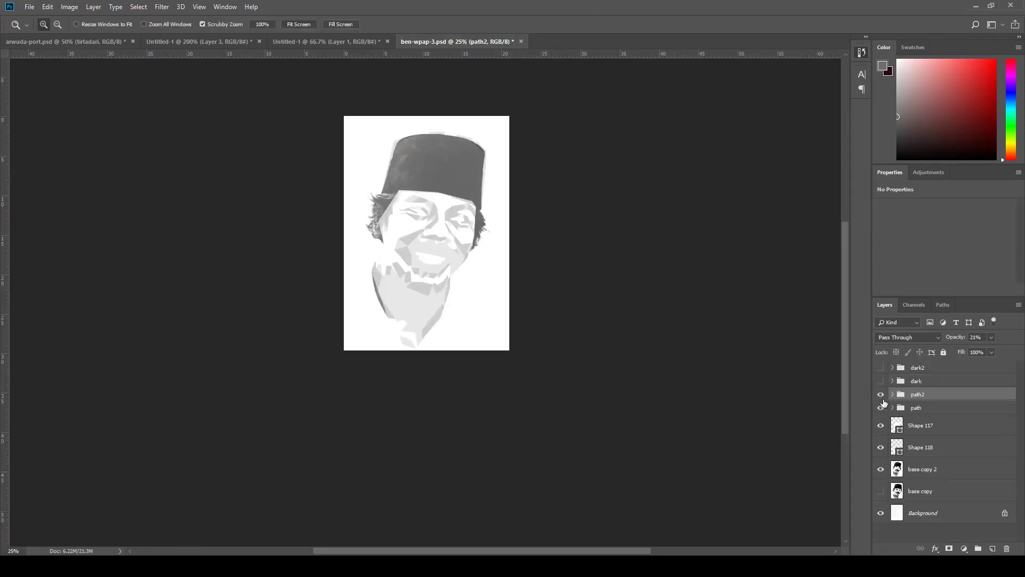
# Step: Hide path2, create the mulut group and zoom in on the mouth
pyautogui.click(881, 394)
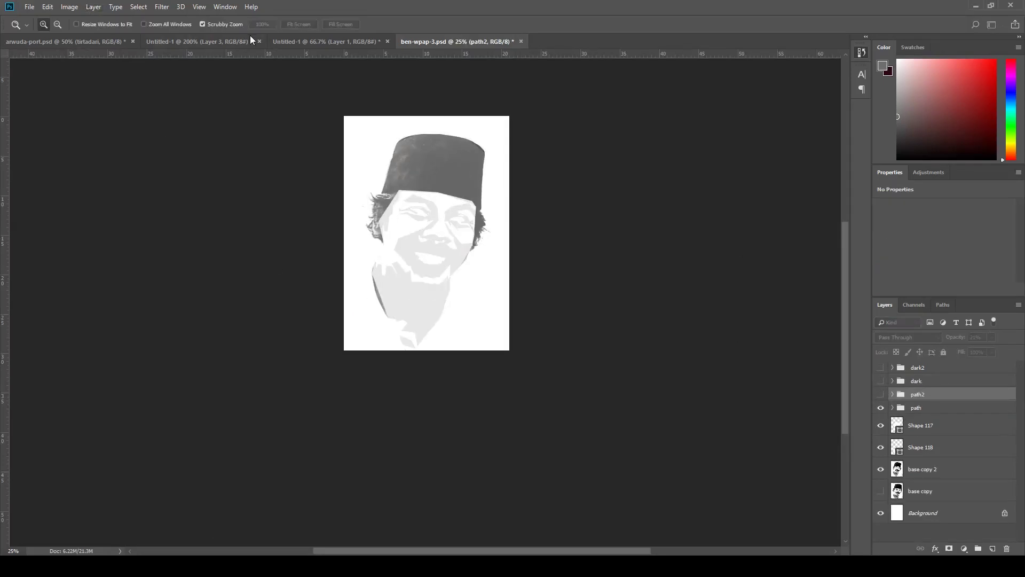
pyautogui.click(881, 460)
pyautogui.hotkey('ctrl', '1')
pyautogui.click(430, 427)
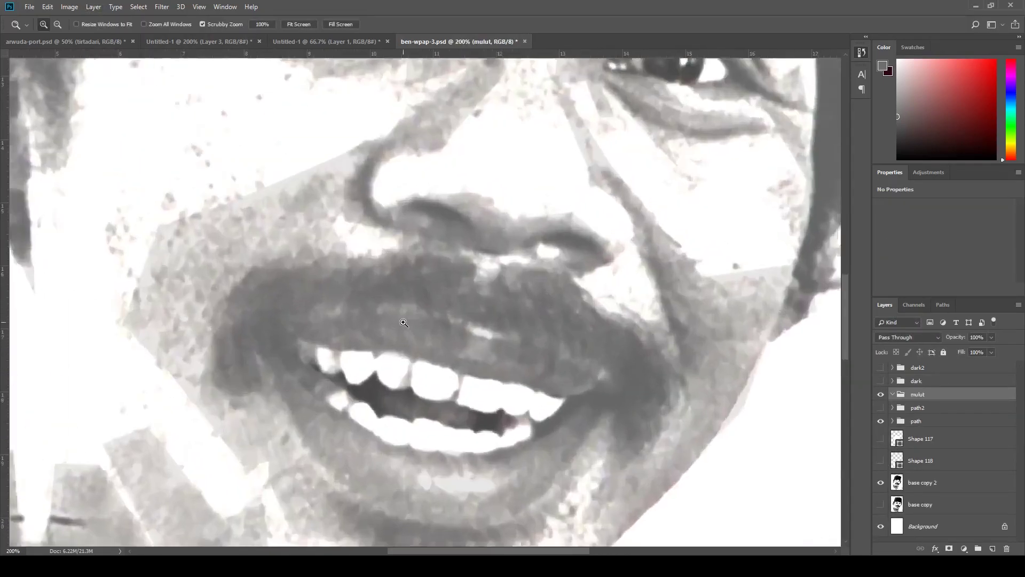
pyautogui.press('p')
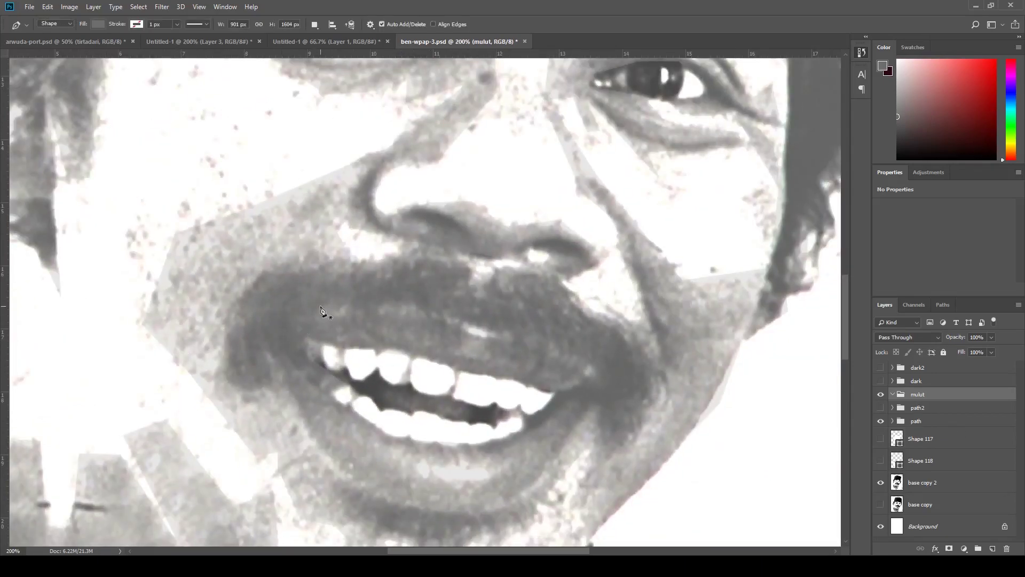
# Step: Outline a grey polygon over the upper lip along the teeth
pyautogui.click(293, 311)
pyautogui.click(420, 295)
pyautogui.click(468, 314)
pyautogui.click(523, 317)
pyautogui.click(620, 372)
pyautogui.click(558, 395)
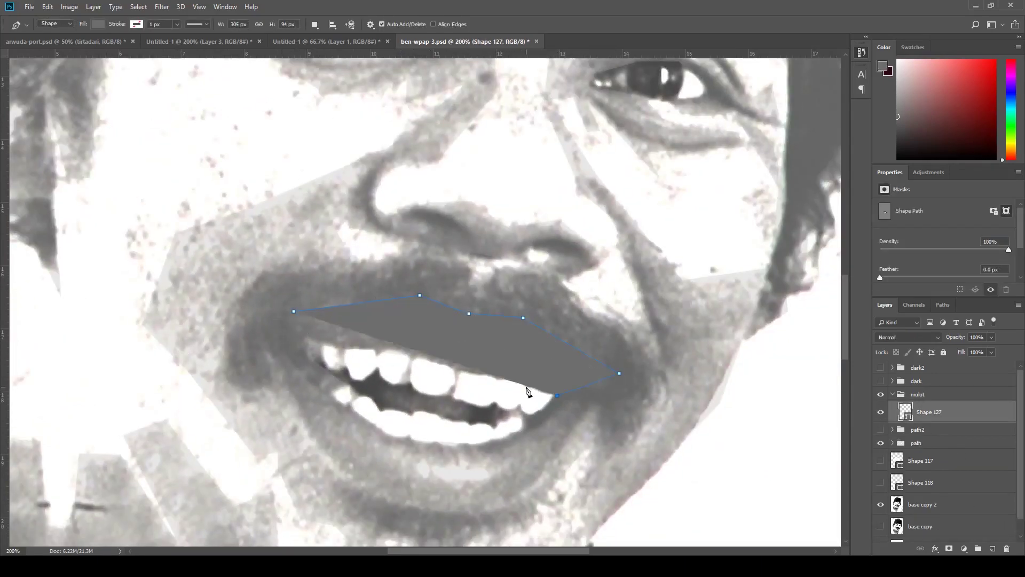
pyautogui.click(963, 395)
pyautogui.click(940, 411)
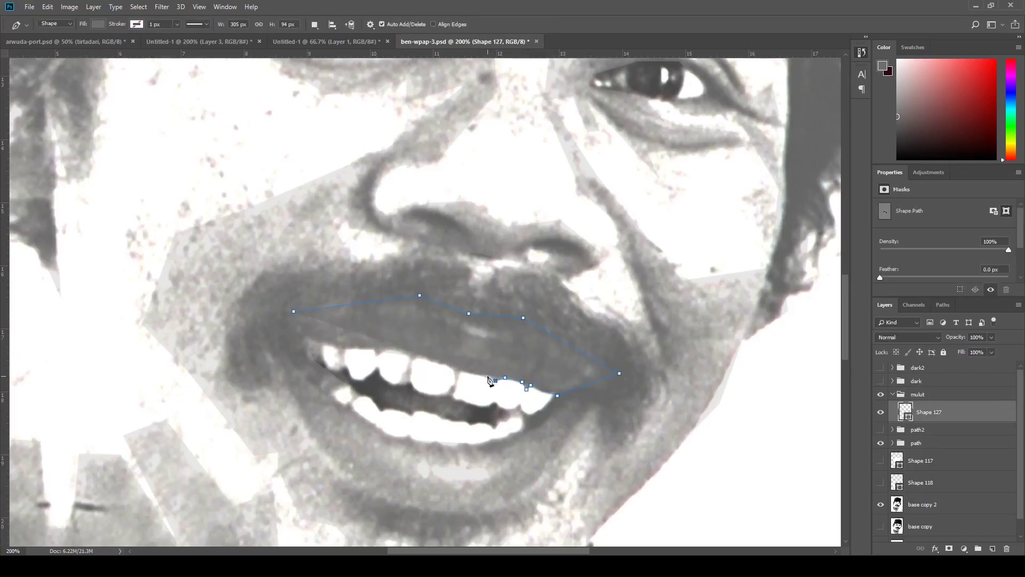
# Step: Outline a polygon around the whole lower lip
pyautogui.click(292, 320)
pyautogui.moveTo(317, 365); pyautogui.dragTo(356, 247)
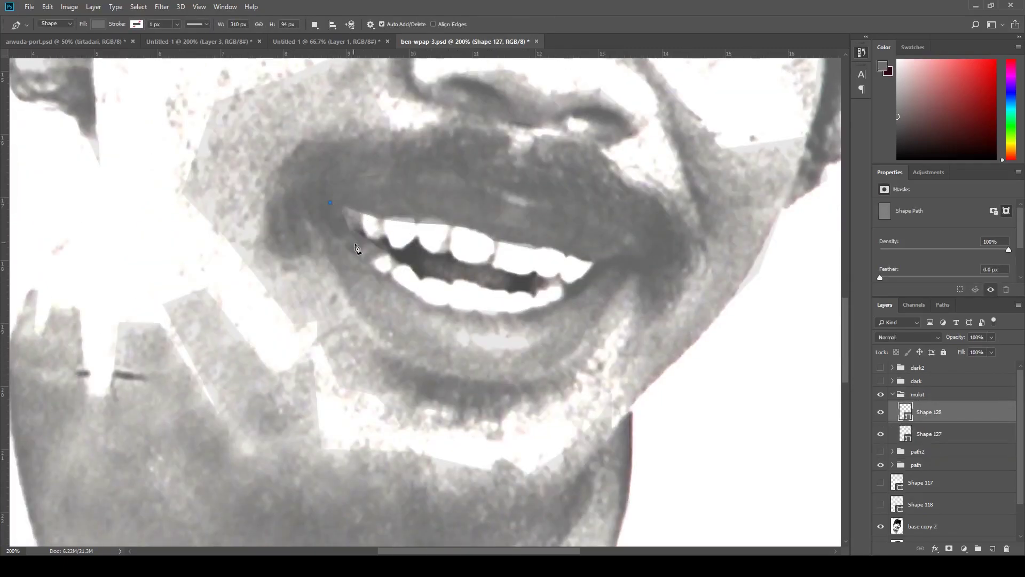
pyautogui.click(359, 257)
pyautogui.click(426, 302)
pyautogui.click(515, 312)
pyautogui.click(655, 239)
pyautogui.click(524, 381)
pyautogui.click(419, 369)
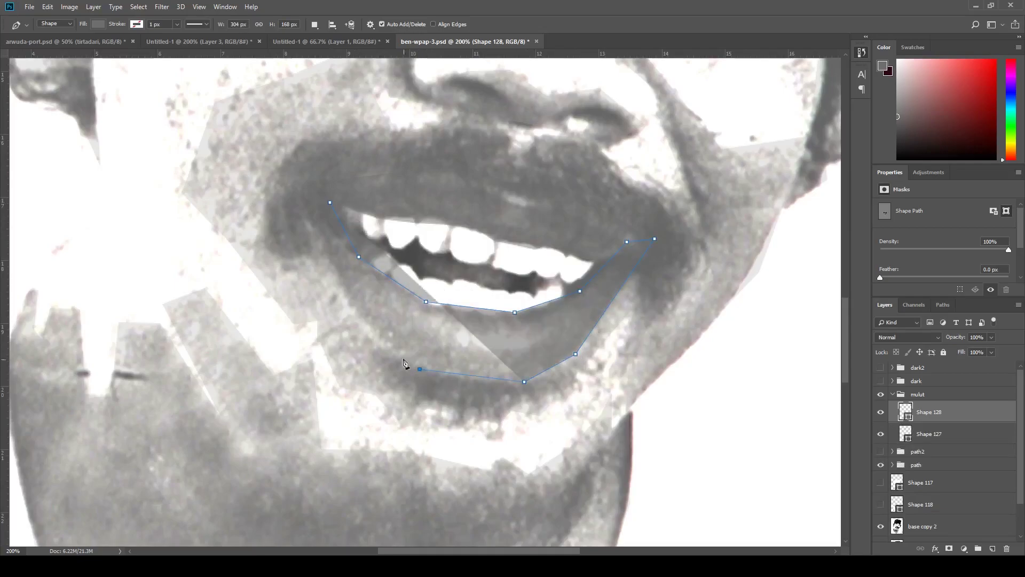
pyautogui.click(353, 312)
pyautogui.click(304, 205)
pyautogui.click(324, 186)
# Step: Draw the dark mouth-interior polygon behind the teeth and move it below the upper lip
pyautogui.scroll(3, 537, 374)
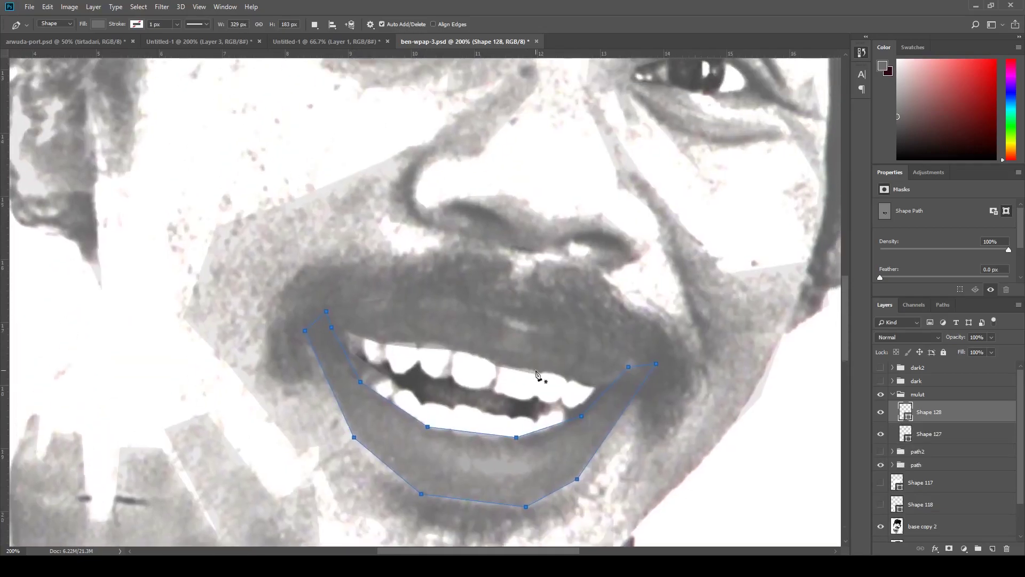
pyautogui.click(959, 435)
pyautogui.click(332, 331)
pyautogui.click(417, 329)
pyautogui.click(612, 388)
pyautogui.click(462, 444)
pyautogui.click(333, 331)
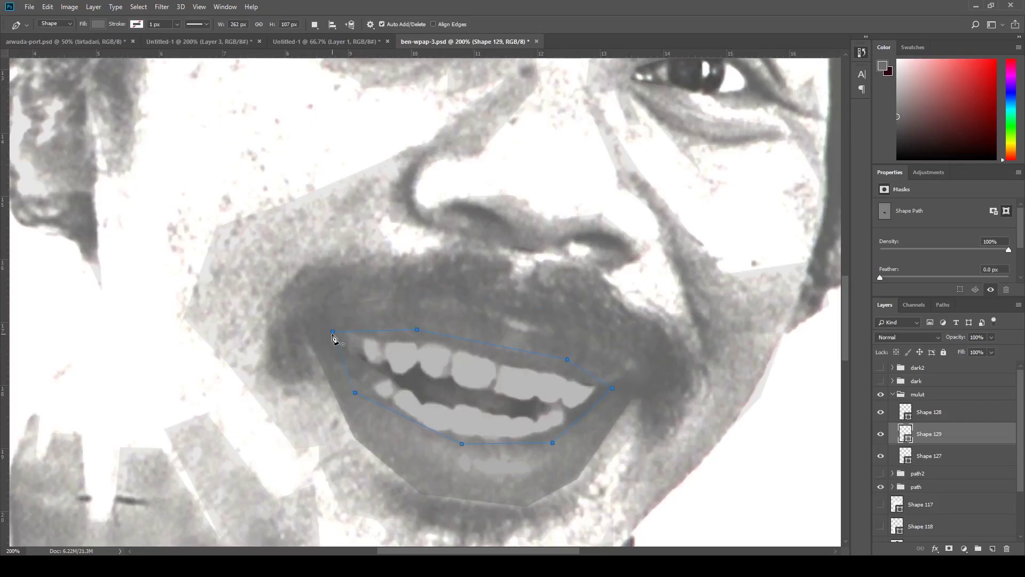
pyautogui.hotkey('ctrl', '[')
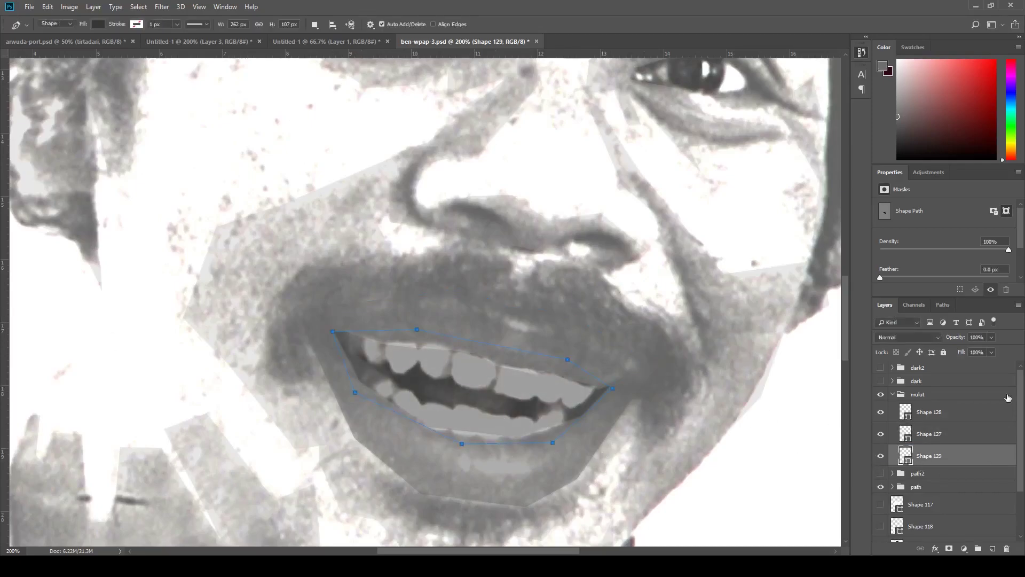
pyautogui.hotkey('ctrl', '+')
# Step: Draw a light polygon over the shadowed tooth at the left mouth corner
pyautogui.keyDown('ctrl'); pyautogui.click(347, 335); pyautogui.keyUp('ctrl')
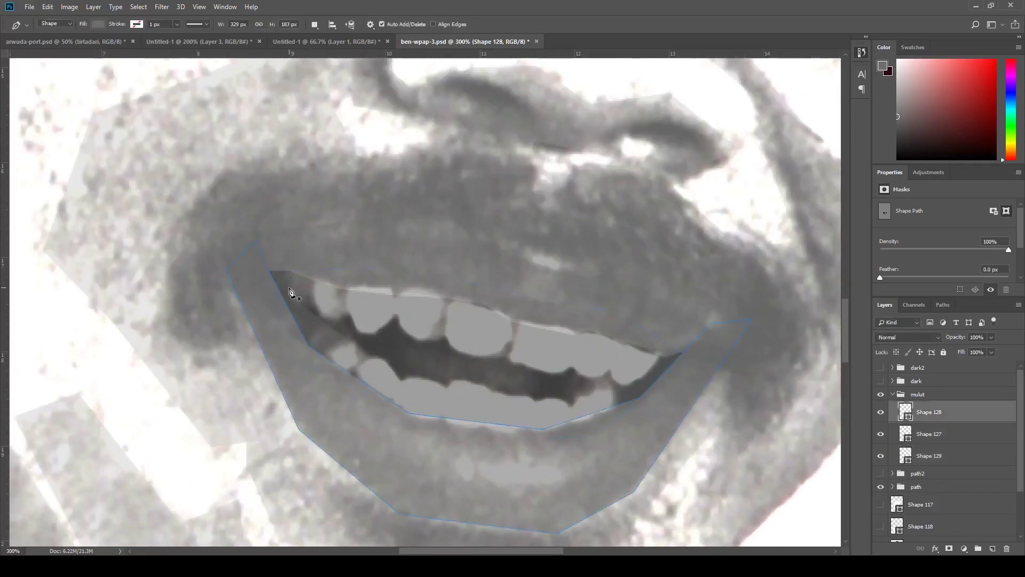
pyautogui.click(292, 273)
pyautogui.click(304, 307)
pyautogui.click(317, 304)
pyautogui.click(293, 274)
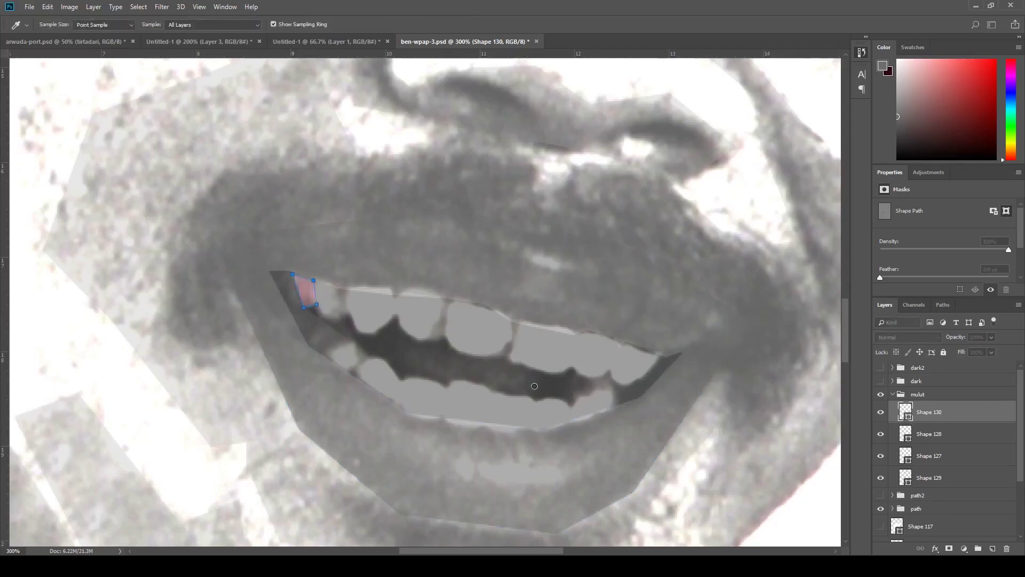
# Step: Cover the next upper tooth with a light flat polygon
pyautogui.click(312, 280)
pyautogui.click(319, 312)
pyautogui.click(334, 317)
pyautogui.click(345, 309)
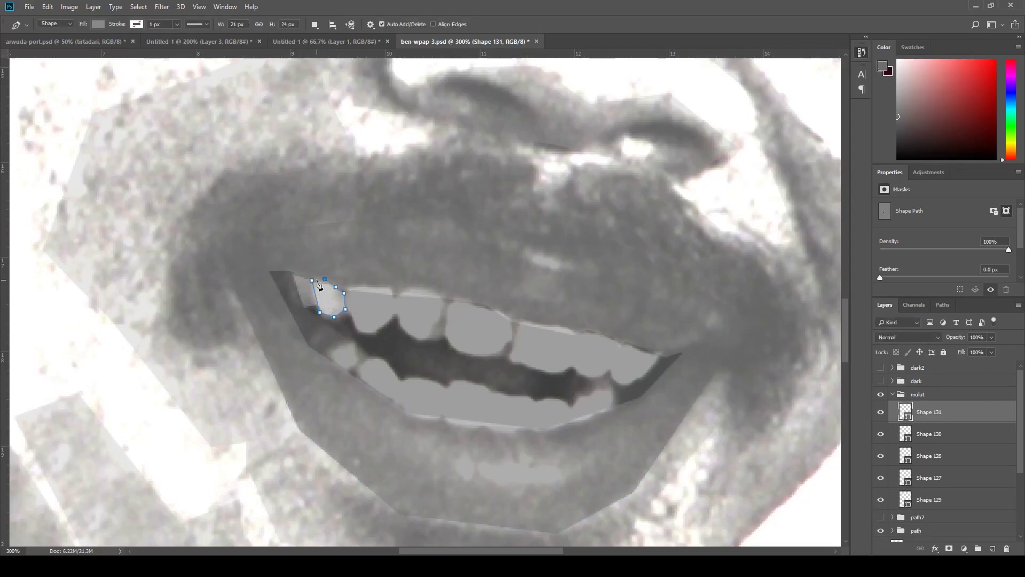
pyautogui.click(312, 283)
# Step: Cover the two upper front teeth with one light polygon
pyautogui.click(347, 290)
pyautogui.click(345, 309)
pyautogui.click(357, 332)
pyautogui.click(395, 316)
pyautogui.click(416, 339)
pyautogui.click(445, 328)
pyautogui.click(448, 300)
pyautogui.click(408, 289)
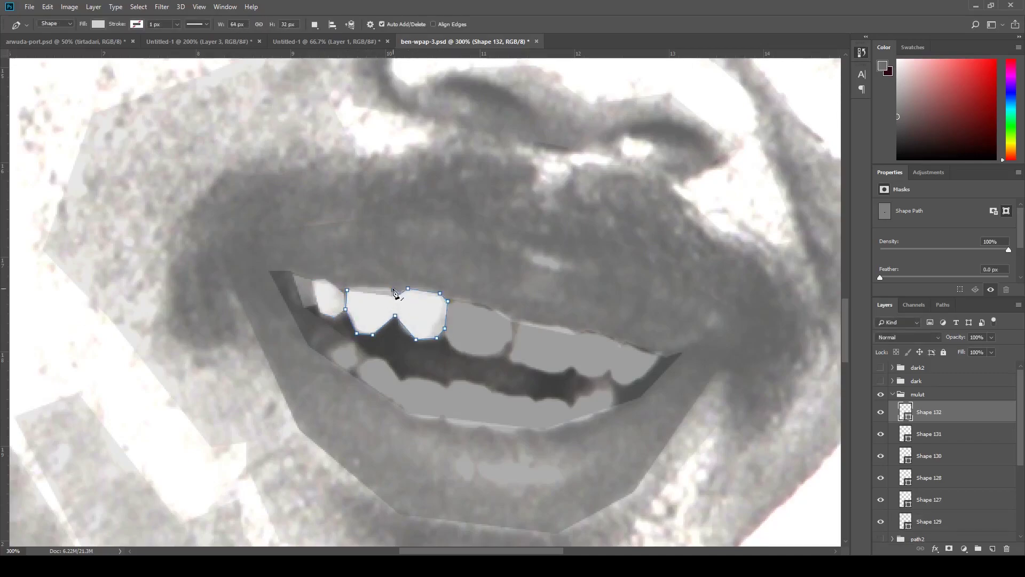
# Step: Add a polygon for the next upper tooth and begin outlining the right upper teeth
pyautogui.click(459, 299)
pyautogui.click(504, 349)
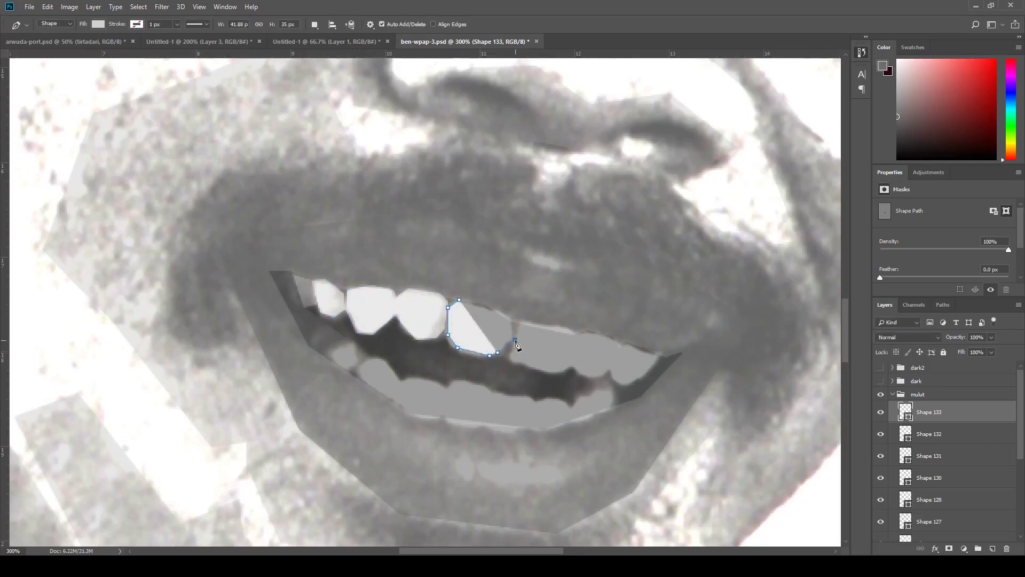
pyautogui.click(459, 299)
pyautogui.click(521, 322)
pyautogui.click(512, 340)
pyautogui.click(553, 375)
pyautogui.click(573, 367)
# Step: Finish the light polygon over the remaining upper right teeth
pyautogui.click(609, 367)
pyautogui.click(635, 384)
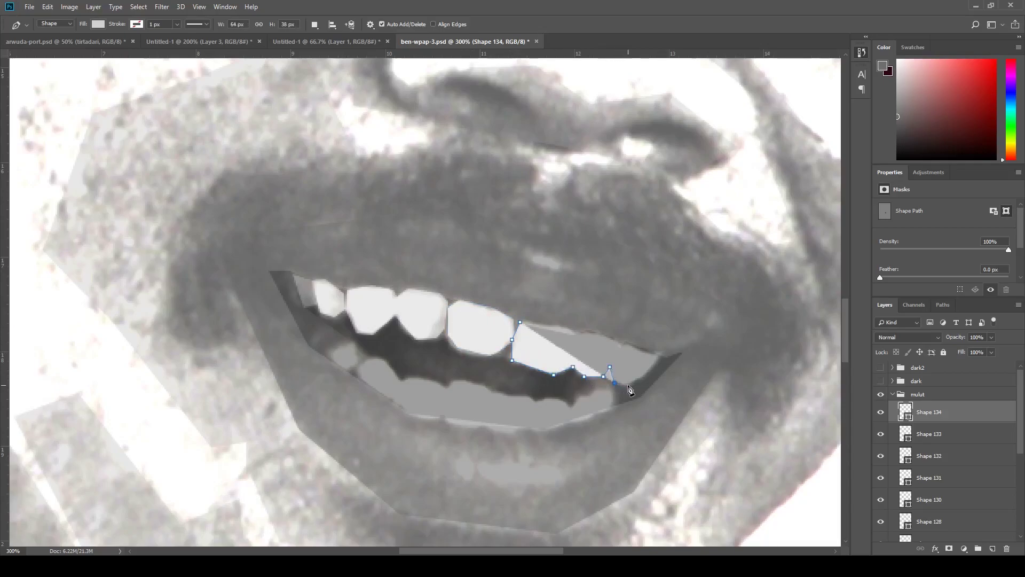
pyautogui.click(662, 354)
pyautogui.click(609, 331)
pyautogui.click(579, 333)
pyautogui.press('Escape')
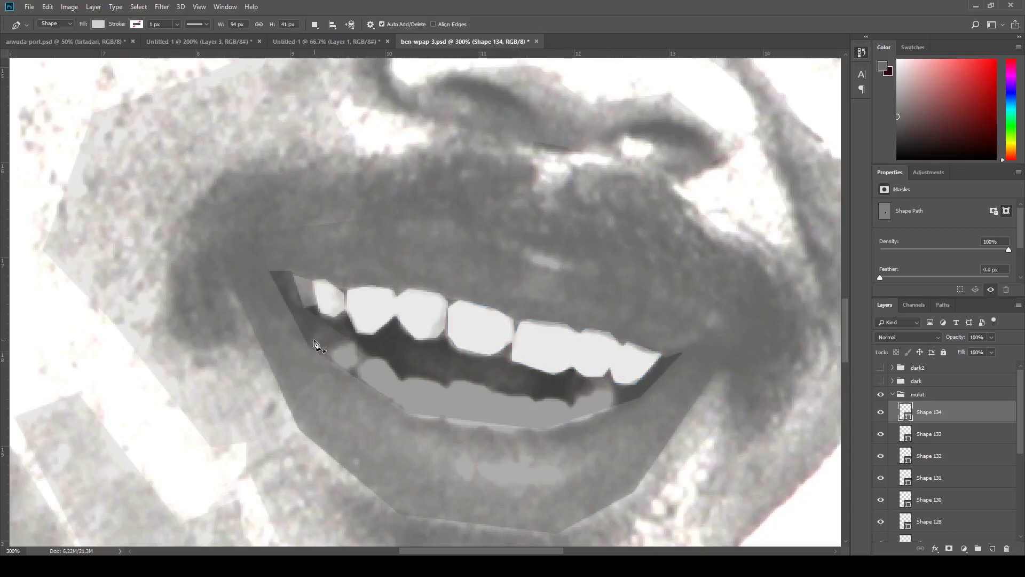
# Step: Cover two small lower left teeth with light polygons
pyautogui.click(334, 328)
pyautogui.click(341, 346)
pyautogui.click(328, 351)
pyautogui.click(327, 358)
pyautogui.press('Escape')
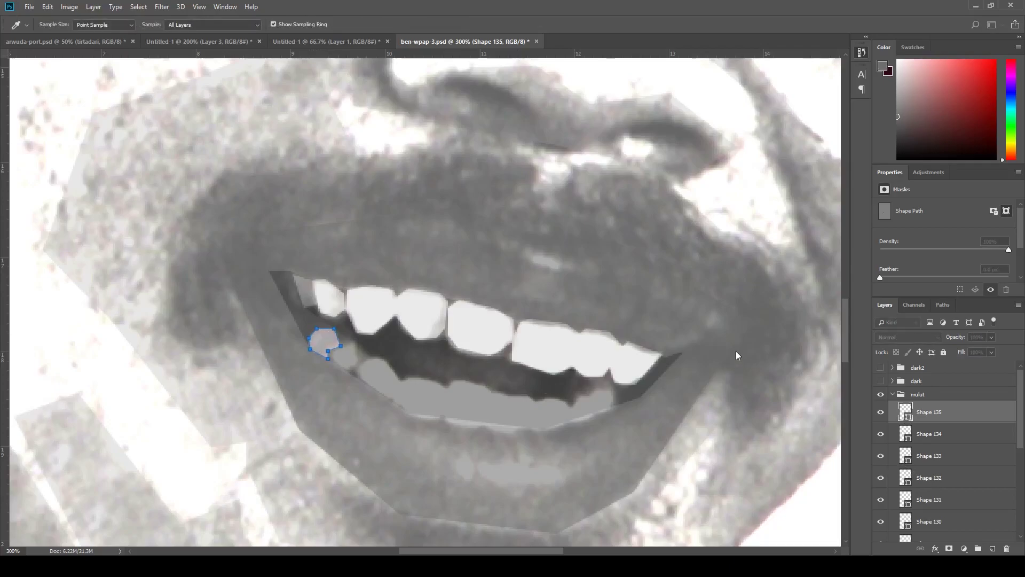
pyautogui.click(343, 346)
pyautogui.click(357, 370)
pyautogui.click(348, 372)
pyautogui.click(328, 349)
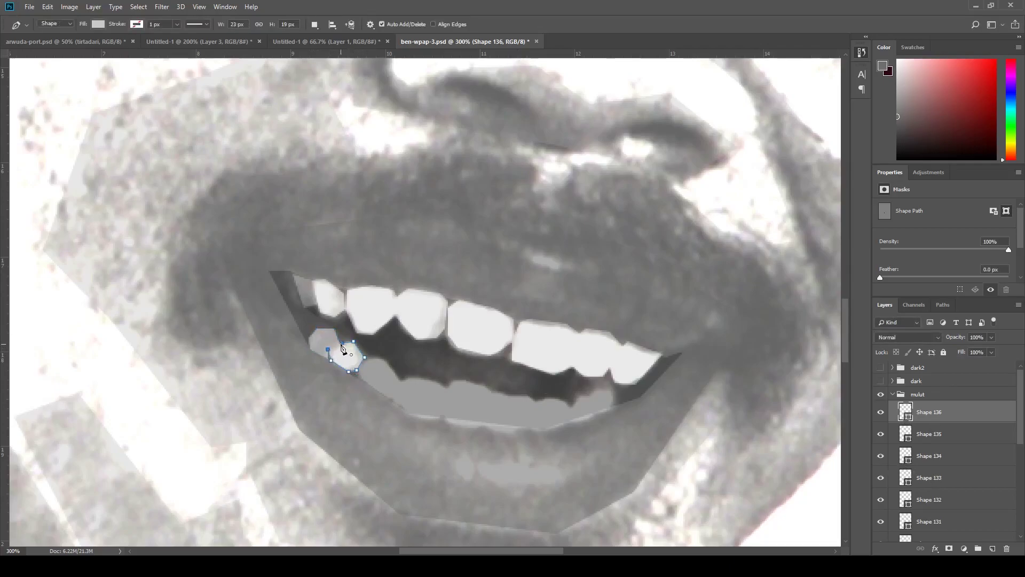
pyautogui.click(378, 359)
# Step: Trace the top edge and right side of the lower teeth polygon
pyautogui.click(400, 381)
pyautogui.click(442, 382)
pyautogui.click(489, 387)
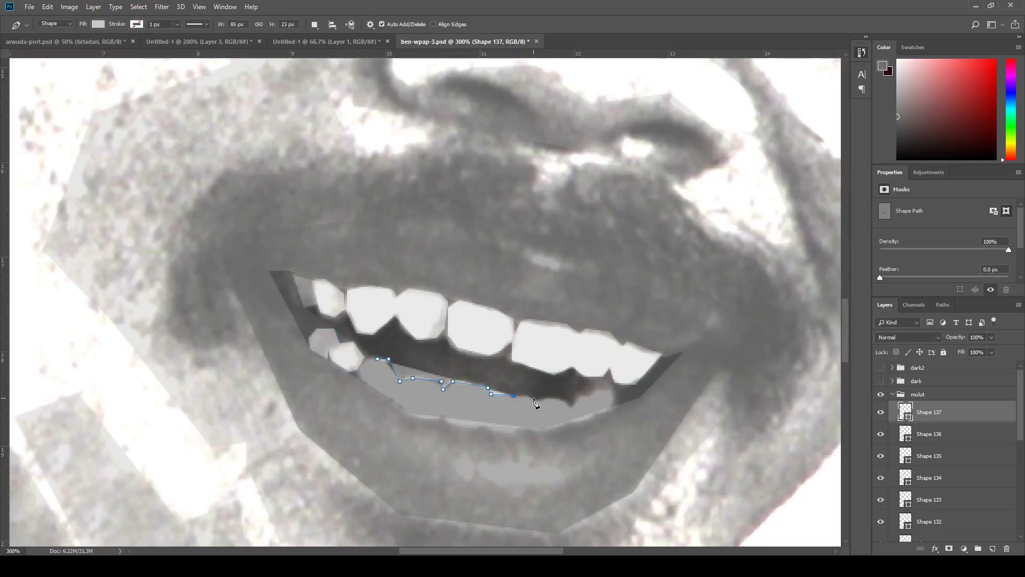
pyautogui.click(531, 396)
pyautogui.click(550, 397)
pyautogui.click(592, 392)
pyautogui.click(612, 407)
pyautogui.click(572, 419)
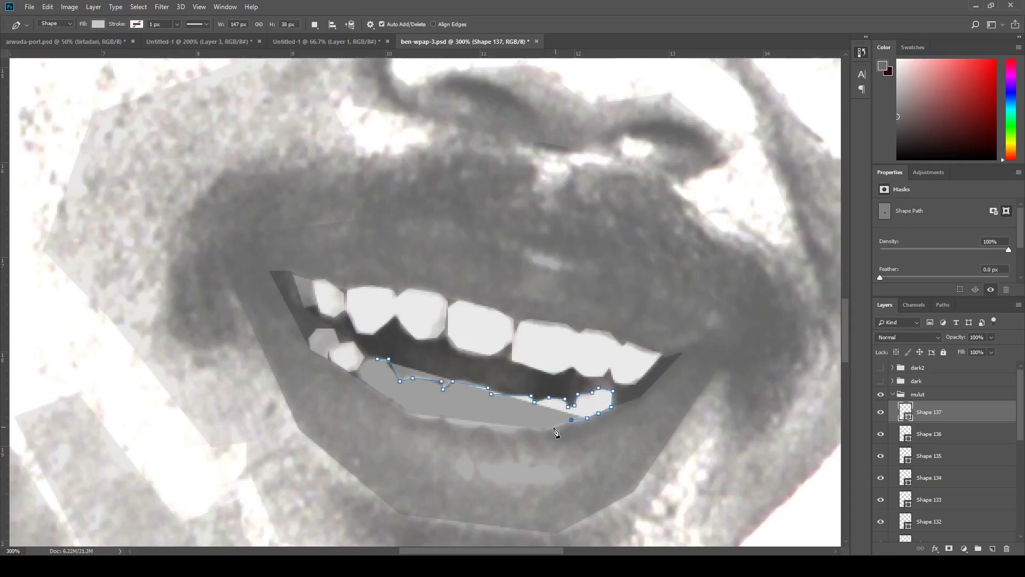
pyautogui.click(514, 430)
# Step: Close the lower teeth polygon along the lip and commit the shape
pyautogui.click(483, 424)
pyautogui.click(472, 427)
pyautogui.click(446, 421)
pyautogui.click(404, 408)
pyautogui.click(393, 399)
pyautogui.click(360, 377)
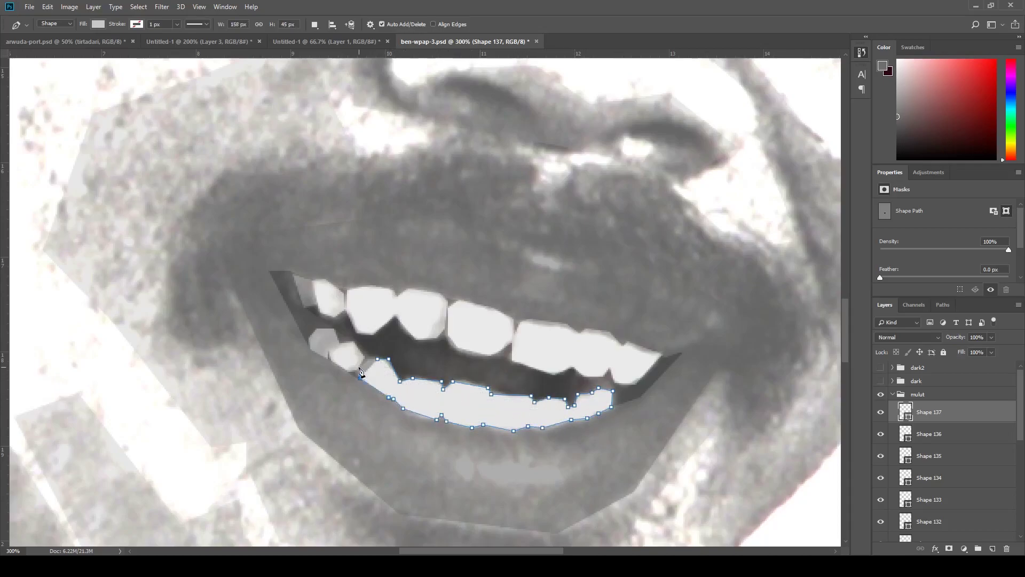
pyautogui.press('Return')
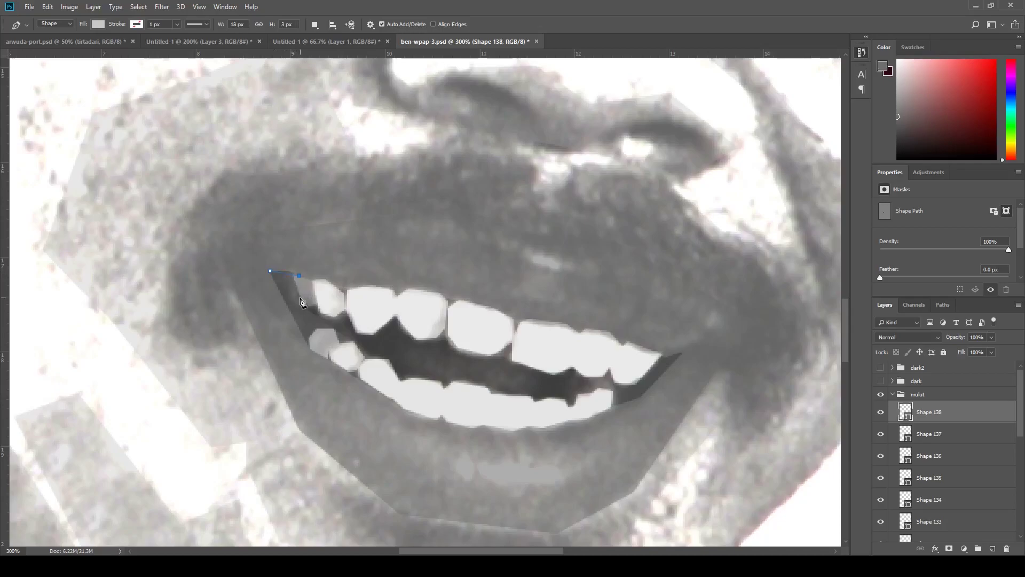
# Step: Draw a shadow polygon in the left mouth corner
pyautogui.click(302, 306)
pyautogui.click(315, 306)
pyautogui.click(327, 332)
pyautogui.click(310, 346)
pyautogui.click(270, 271)
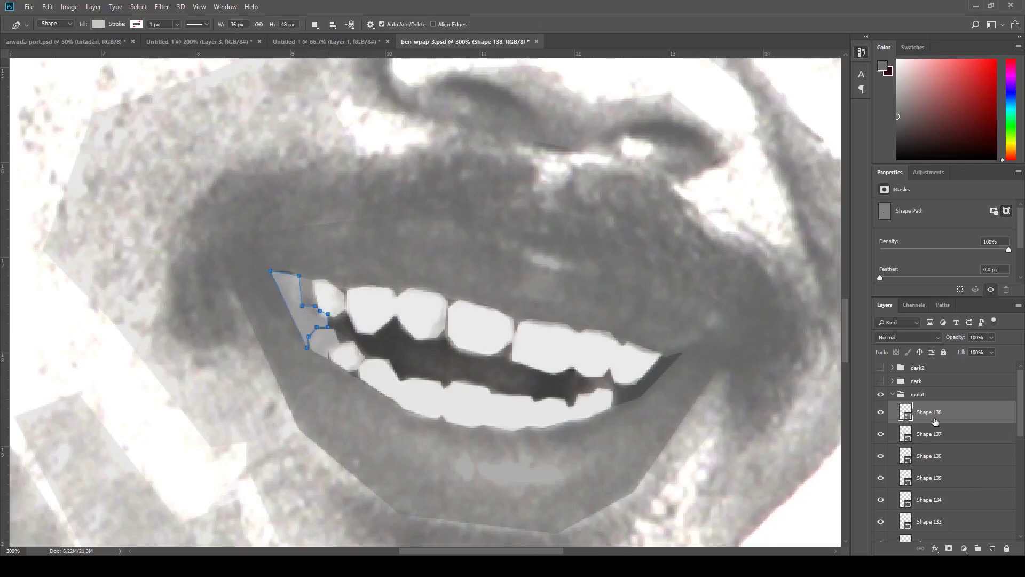
pyautogui.press('Return')
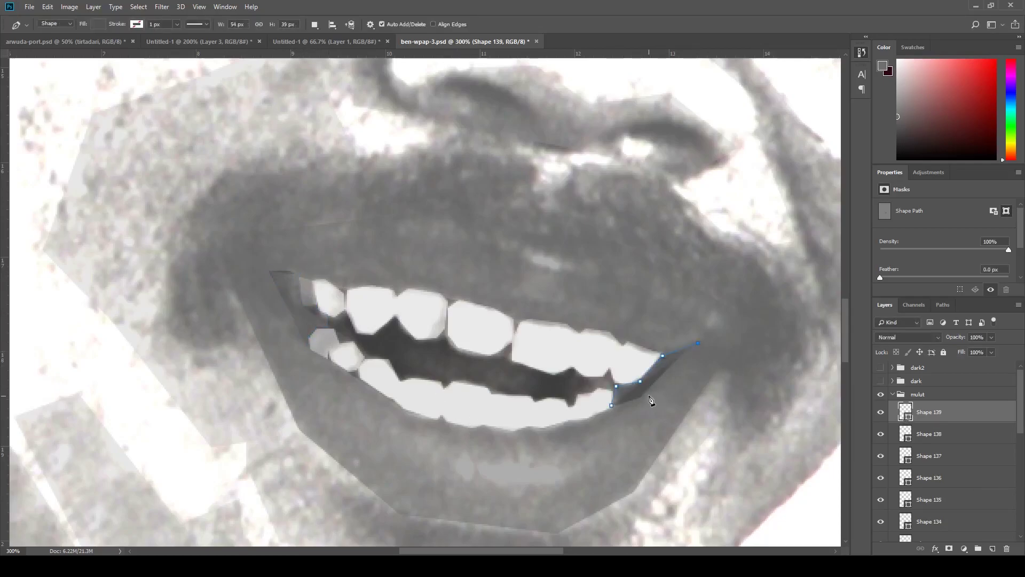
# Step: Add a thin strip along the lower teeth edge from the right mouth corner
pyautogui.click(640, 397)
pyautogui.click(582, 442)
pyautogui.click(512, 435)
pyautogui.click(331, 369)
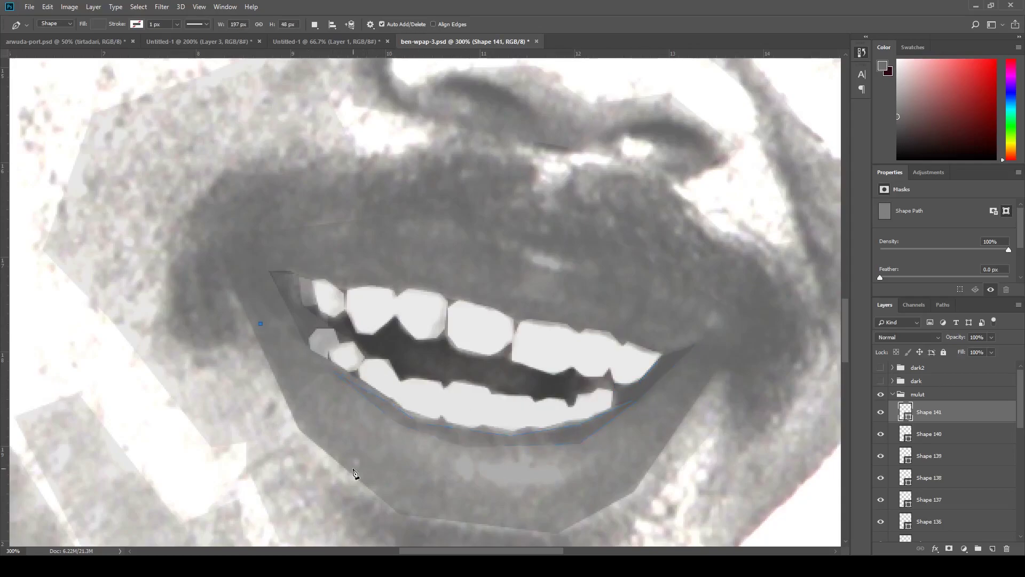
# Step: Outline a large polygon over the lower lip, extending it toward the right corner
pyautogui.click(334, 434)
pyautogui.click(405, 474)
pyautogui.click(556, 486)
pyautogui.click(553, 525)
pyautogui.click(400, 511)
pyautogui.click(301, 428)
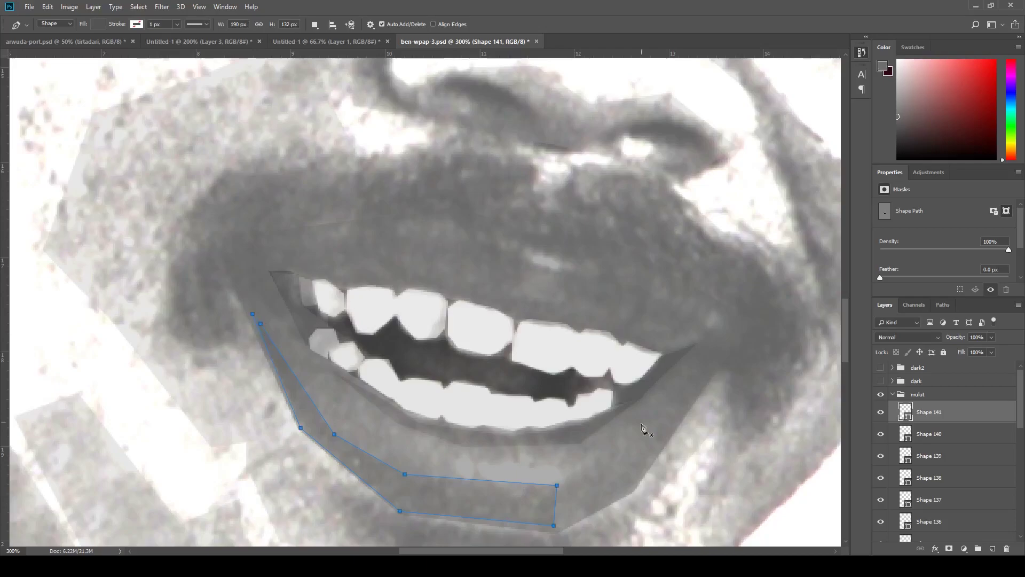
pyautogui.click(721, 360)
pyautogui.click(694, 344)
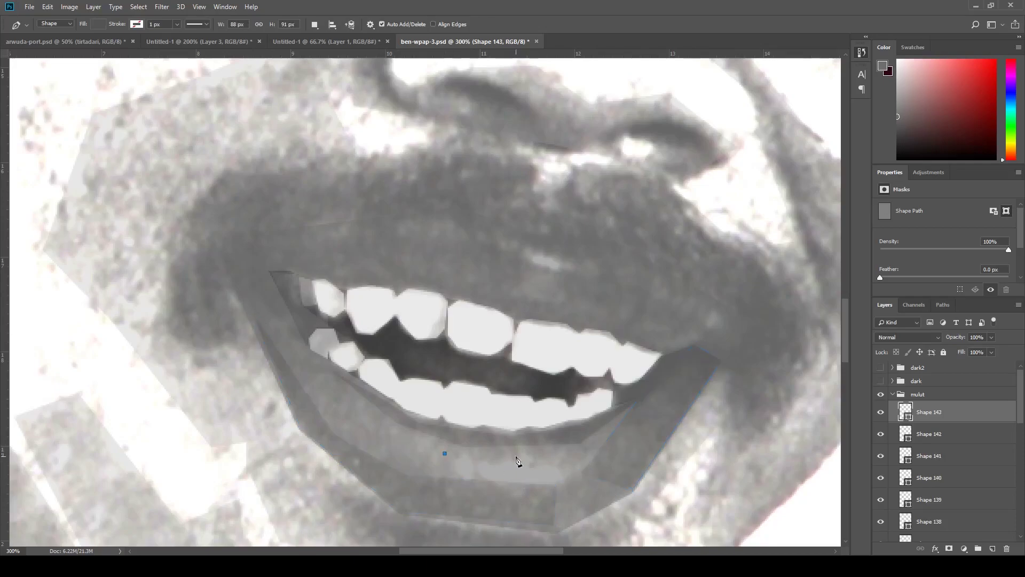
# Step: Add light tooth-coloured shapes just below the lower teeth
pyautogui.click(446, 454)
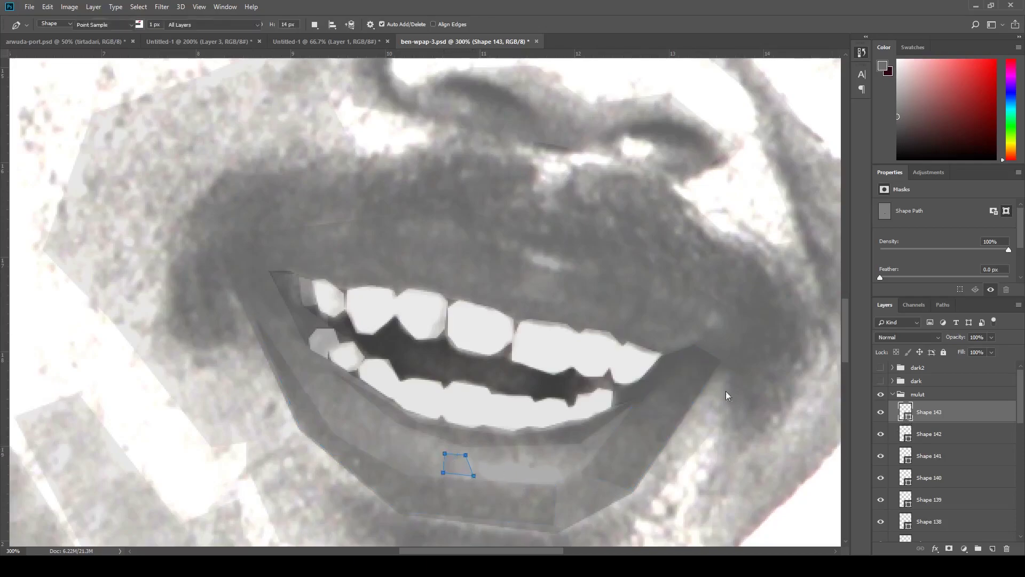
pyautogui.click(482, 461)
pyautogui.click(503, 466)
pyautogui.click(507, 458)
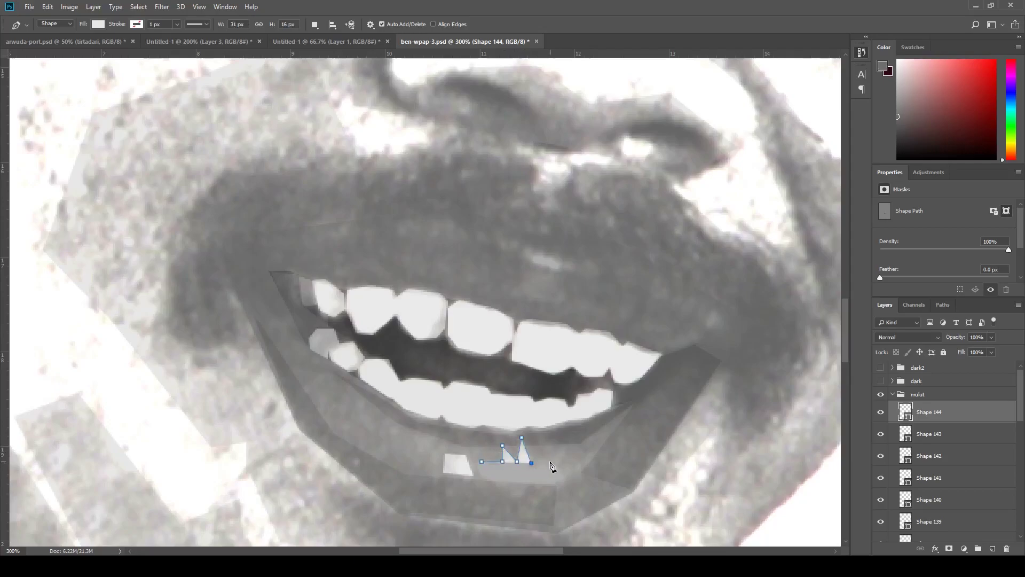
pyautogui.click(564, 479)
pyautogui.click(535, 484)
pyautogui.click(481, 475)
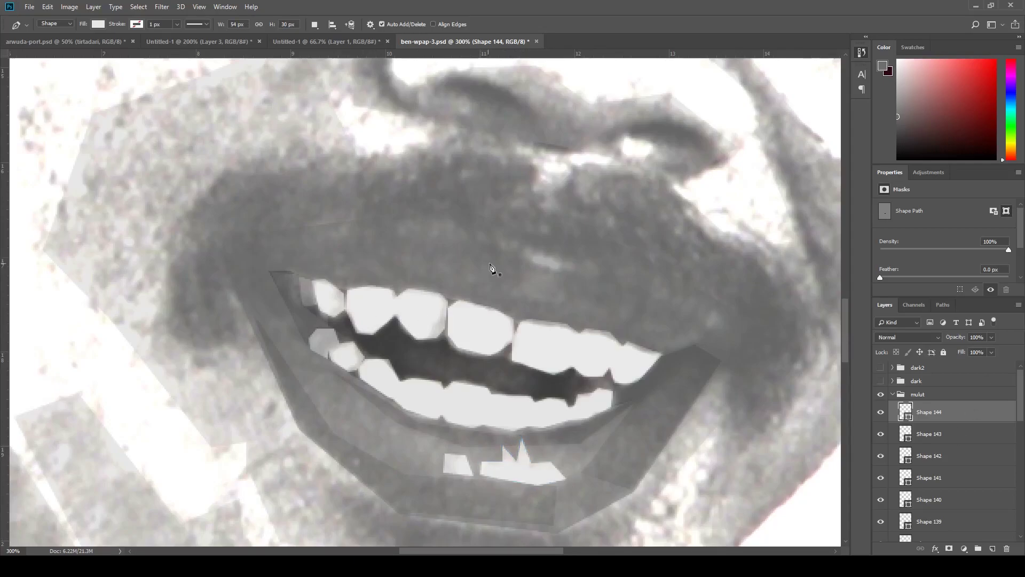
# Step: Draw a thin sliver along the upper teeth edge
pyautogui.click(434, 280)
pyautogui.click(276, 262)
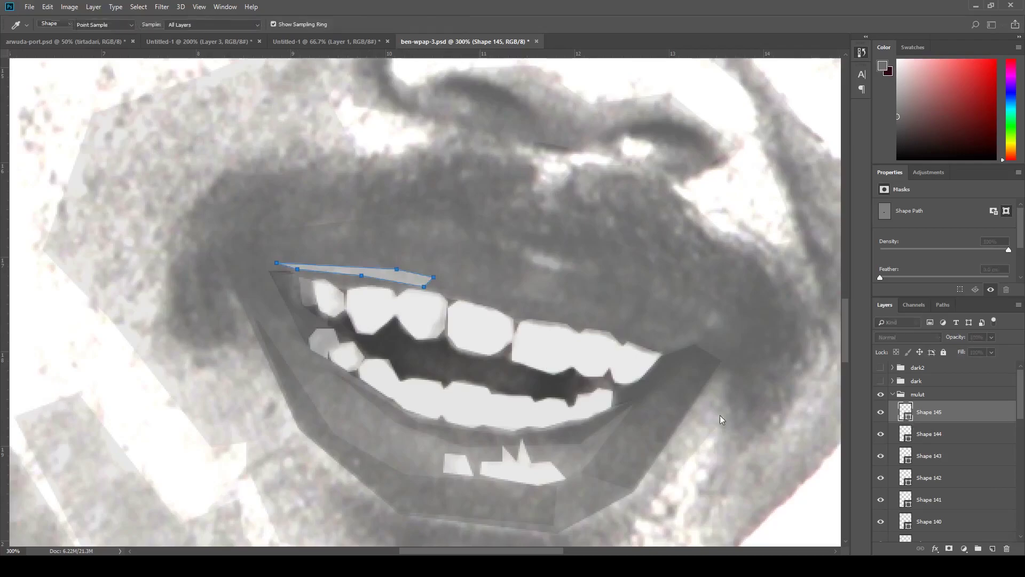
pyautogui.click(439, 288)
pyautogui.click(529, 296)
pyautogui.click(602, 314)
pyautogui.click(669, 333)
pyautogui.click(639, 337)
pyautogui.click(570, 318)
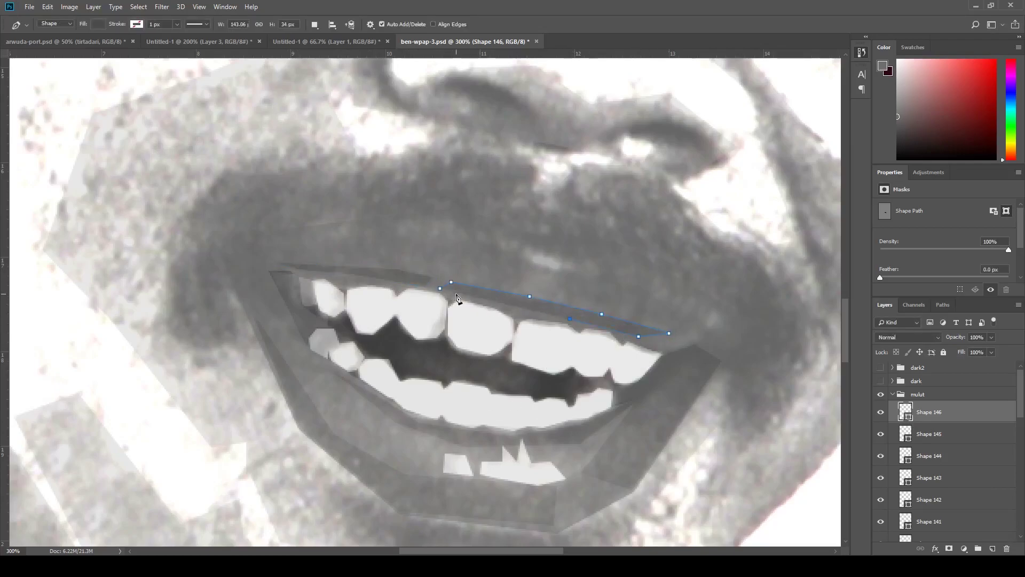
# Step: Add a small polygon at the right mouth corner
pyautogui.moveTo(777, 393); pyautogui.dragTo(702, 409)
pyautogui.click(628, 350)
pyautogui.click(658, 333)
pyautogui.click(673, 340)
pyautogui.click(656, 370)
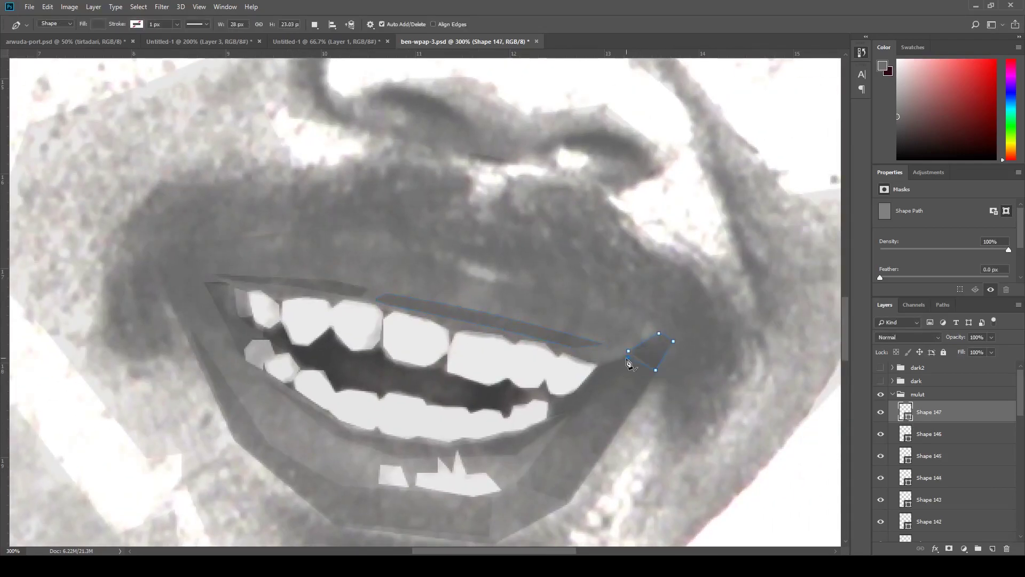
# Step: Outline a sliver at the far left mouth corner
pyautogui.click(184, 263)
pyautogui.click(217, 303)
pyautogui.click(214, 329)
pyautogui.click(174, 277)
pyautogui.click(163, 253)
pyautogui.click(185, 263)
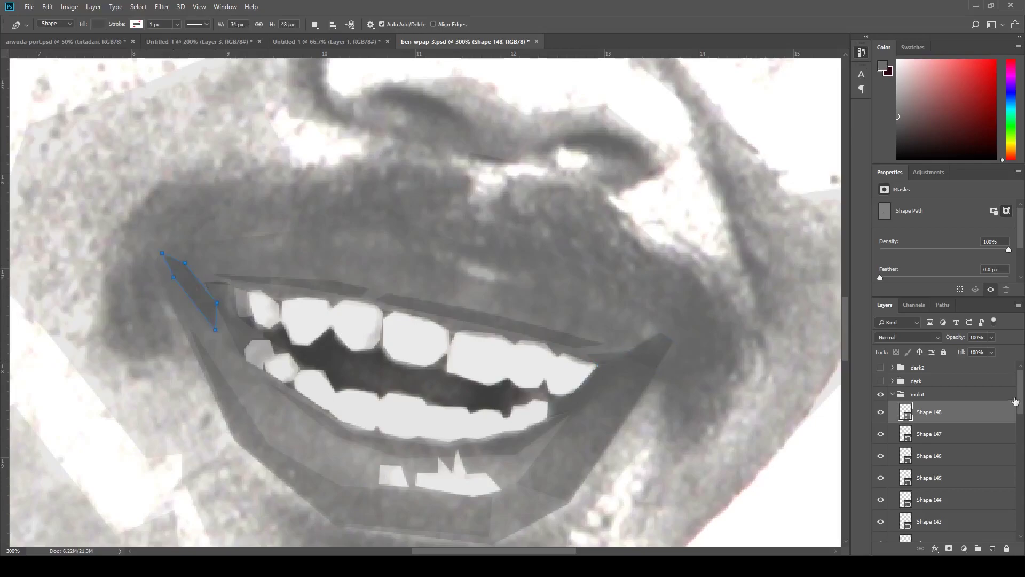
# Step: With the Pen tool, outline the moustache's top edge from the left lip corner to the right
pyautogui.moveTo(434, 314); pyautogui.dragTo(541, 340)
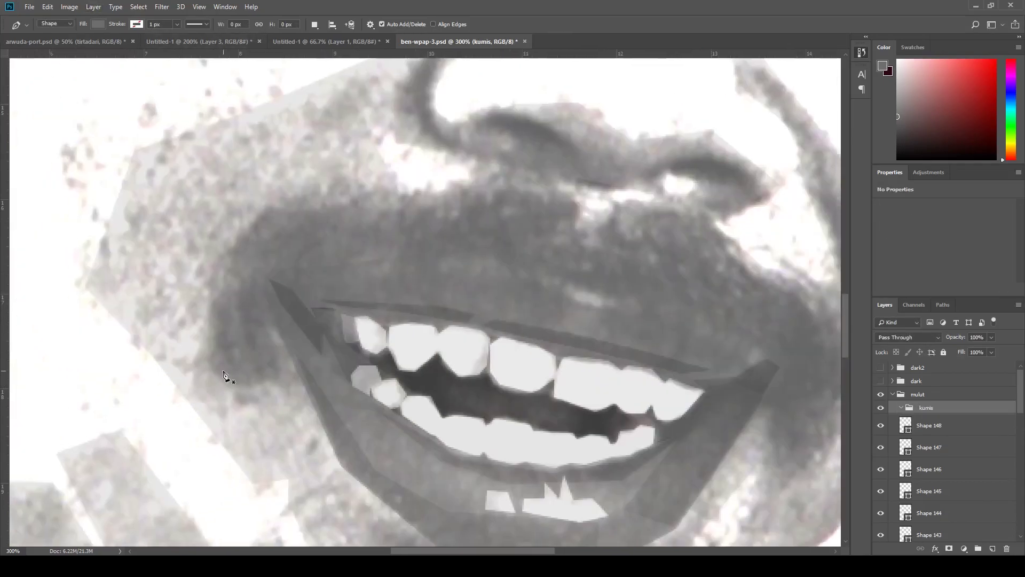
pyautogui.click(223, 369)
pyautogui.click(202, 306)
pyautogui.click(227, 279)
pyautogui.click(232, 241)
pyautogui.click(280, 204)
pyautogui.click(320, 208)
pyautogui.click(413, 196)
pyautogui.click(452, 187)
pyautogui.click(506, 182)
pyautogui.click(572, 227)
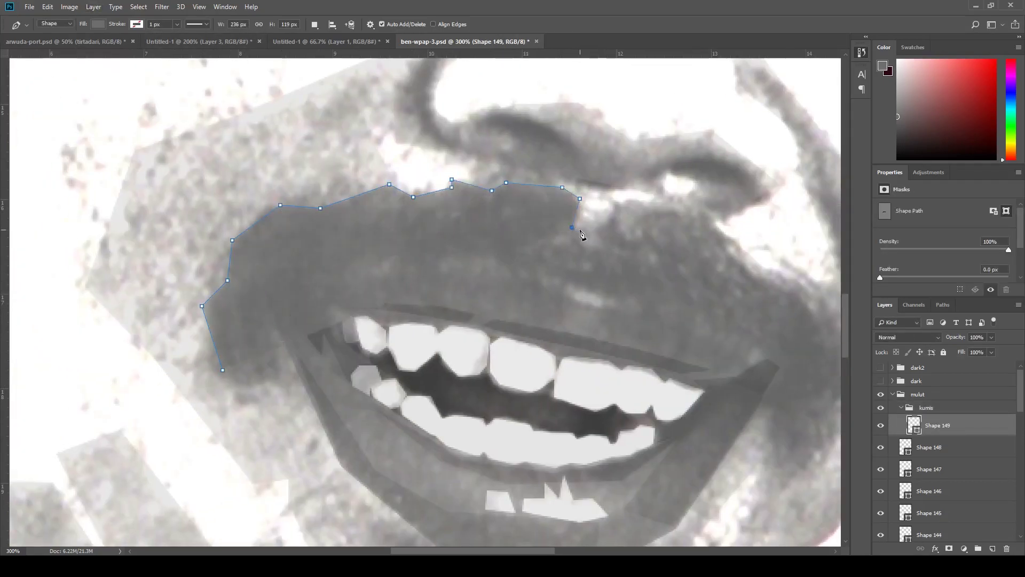
pyautogui.click(616, 200)
pyautogui.moveTo(617, 201); pyautogui.dragTo(425, 214)
pyautogui.click(493, 222)
pyautogui.click(533, 256)
pyautogui.click(556, 282)
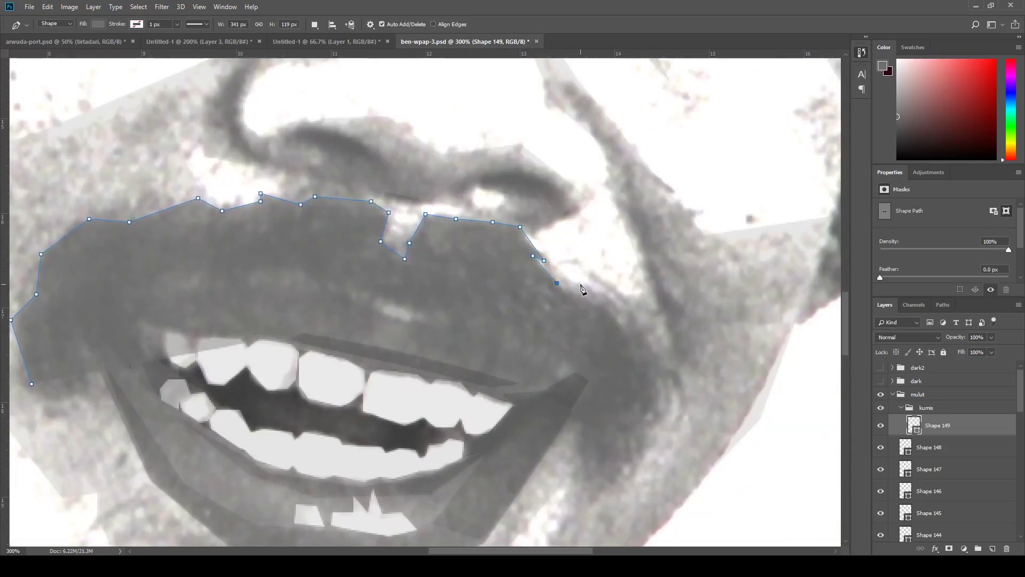
pyautogui.click(627, 306)
pyautogui.click(638, 324)
# Step: Trace the moustache around the right lip corner with jagged tips, then along its lower edge
pyautogui.click(658, 360)
pyautogui.click(682, 375)
pyautogui.click(687, 416)
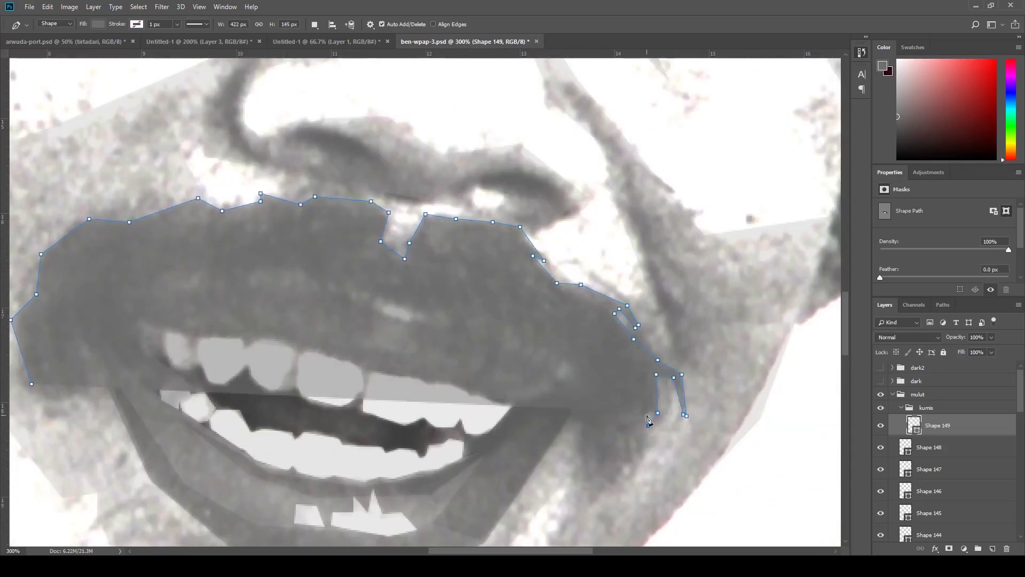
pyautogui.click(645, 442)
pyautogui.click(625, 477)
pyautogui.click(623, 434)
pyautogui.click(600, 470)
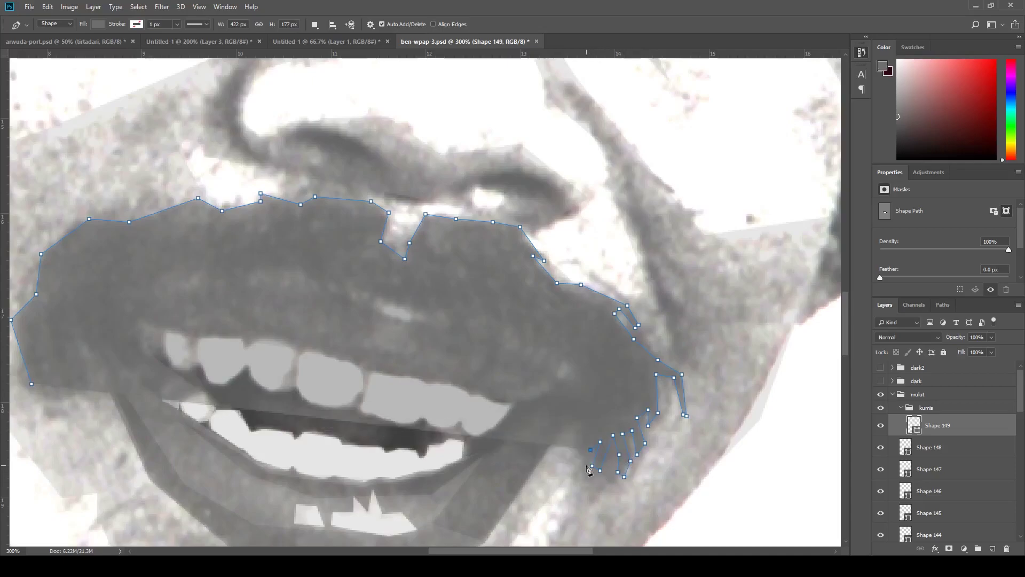
pyautogui.click(574, 427)
pyautogui.click(581, 401)
pyautogui.click(579, 372)
pyautogui.click(563, 353)
pyautogui.click(549, 369)
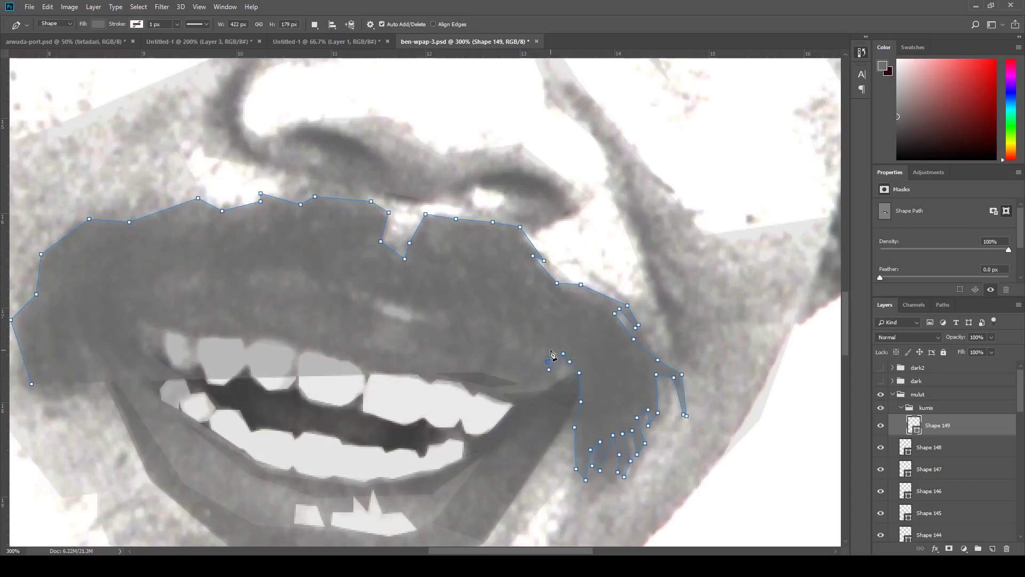
pyautogui.click(520, 334)
pyautogui.click(504, 330)
pyautogui.click(467, 335)
pyautogui.click(450, 309)
pyautogui.click(422, 309)
pyautogui.click(378, 295)
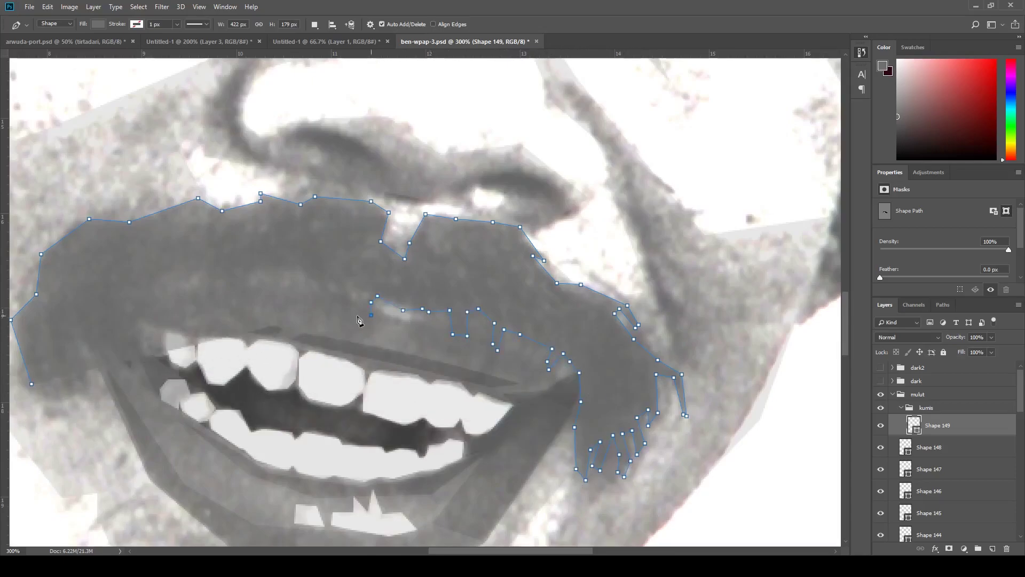
pyautogui.click(339, 279)
# Step: Add jagged strands along the moustache bottom and close the outline as Shape 149
pyautogui.click(342, 305)
pyautogui.click(334, 283)
pyautogui.click(321, 308)
pyautogui.click(315, 283)
pyautogui.click(302, 286)
pyautogui.click(302, 275)
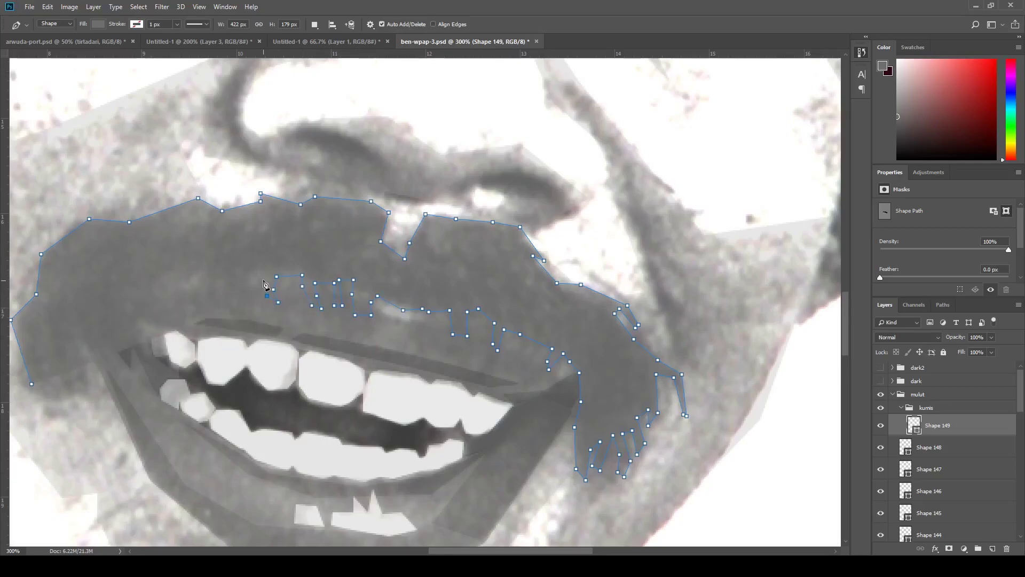
pyautogui.click(246, 284)
pyautogui.click(229, 293)
pyautogui.click(197, 299)
pyautogui.click(174, 305)
pyautogui.moveTo(138, 319); pyautogui.dragTo(347, 296)
pyautogui.click(327, 305)
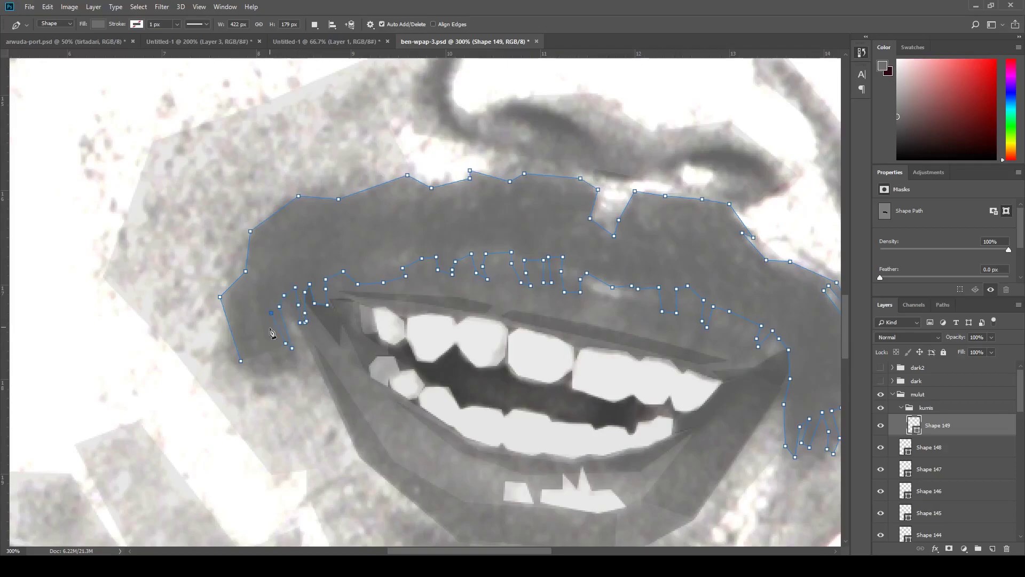
pyautogui.moveTo(473, 388); pyautogui.dragTo(323, 284)
pyautogui.press('Escape')
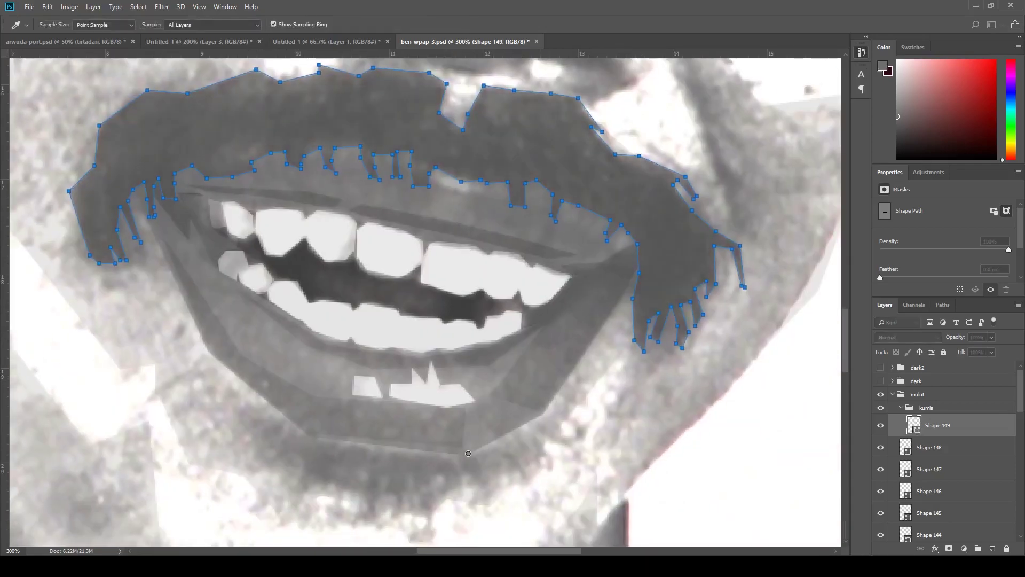
# Step: Draw the jagged hair shape under the lower lip as Shape 150
pyautogui.moveTo(240, 414); pyautogui.dragTo(280, 313)
pyautogui.click(278, 310)
pyautogui.click(330, 327)
pyautogui.click(373, 349)
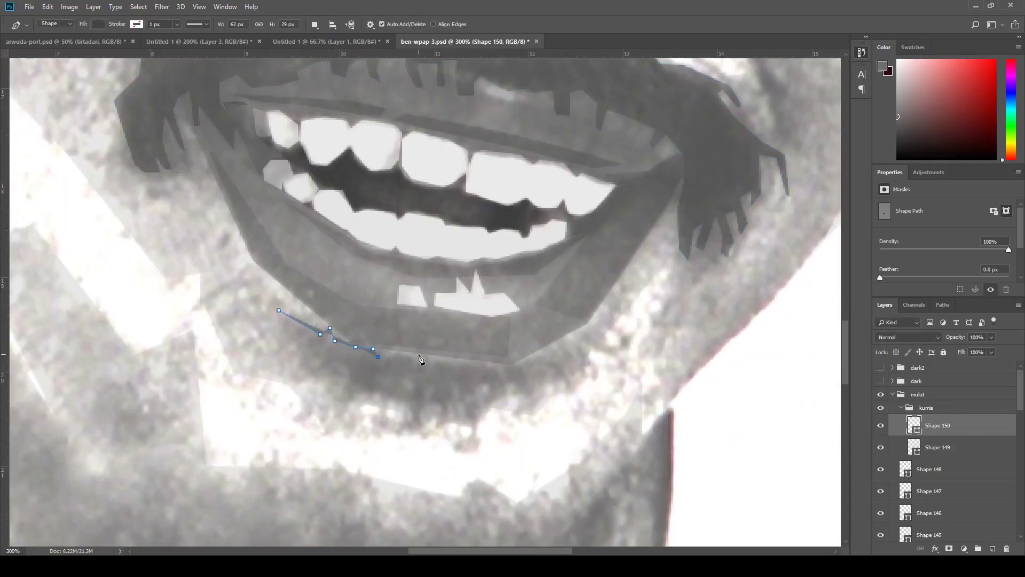
pyautogui.click(459, 368)
pyautogui.click(507, 365)
pyautogui.click(595, 369)
pyautogui.click(576, 352)
pyautogui.click(546, 388)
pyautogui.click(500, 392)
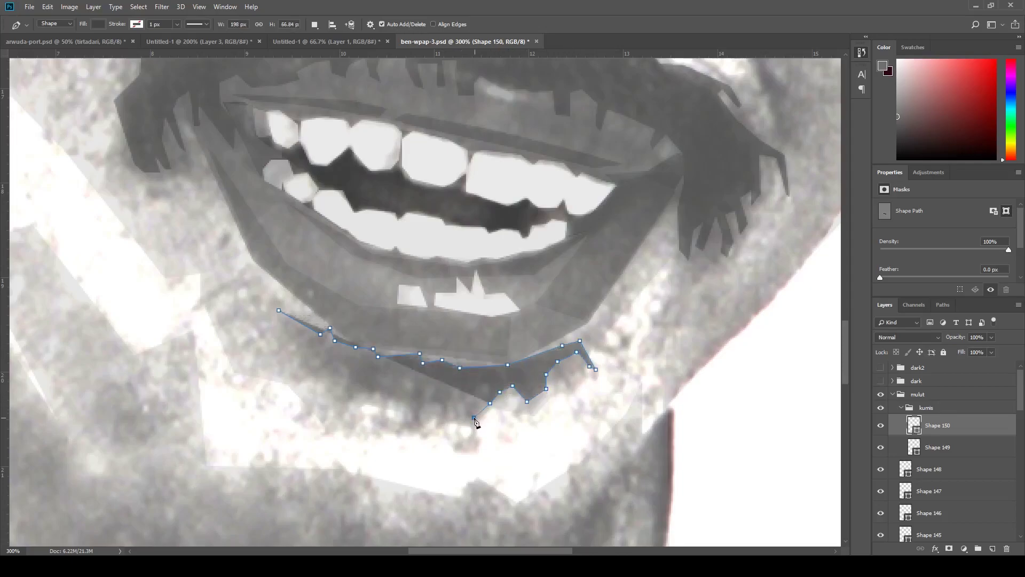
pyautogui.click(464, 398)
pyautogui.click(420, 401)
pyautogui.click(396, 427)
pyautogui.click(379, 391)
pyautogui.click(343, 410)
pyautogui.click(349, 375)
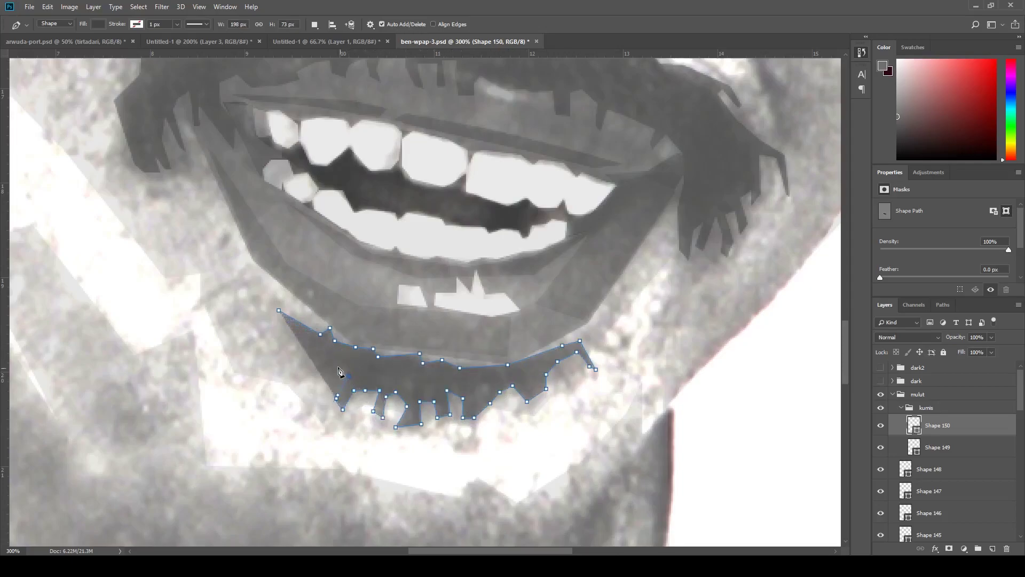
pyautogui.click(315, 362)
# Step: Collapse the kumis group, fit the whole portrait on screen and show the dark shading group
pyautogui.click(901, 408)
pyautogui.press('z')
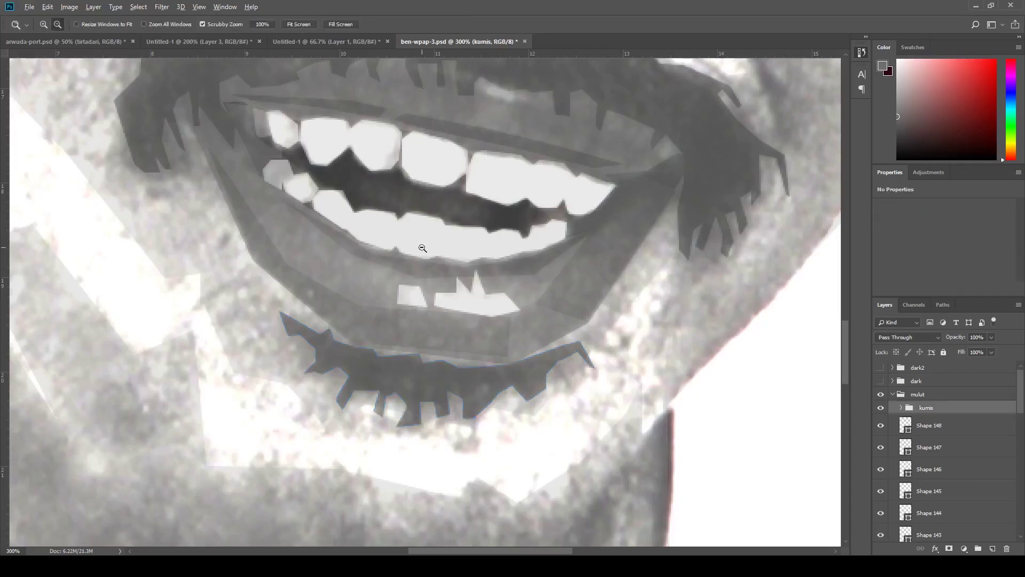
pyautogui.hotkey('ctrl', '0')
pyautogui.click(892, 394)
pyautogui.click(881, 381)
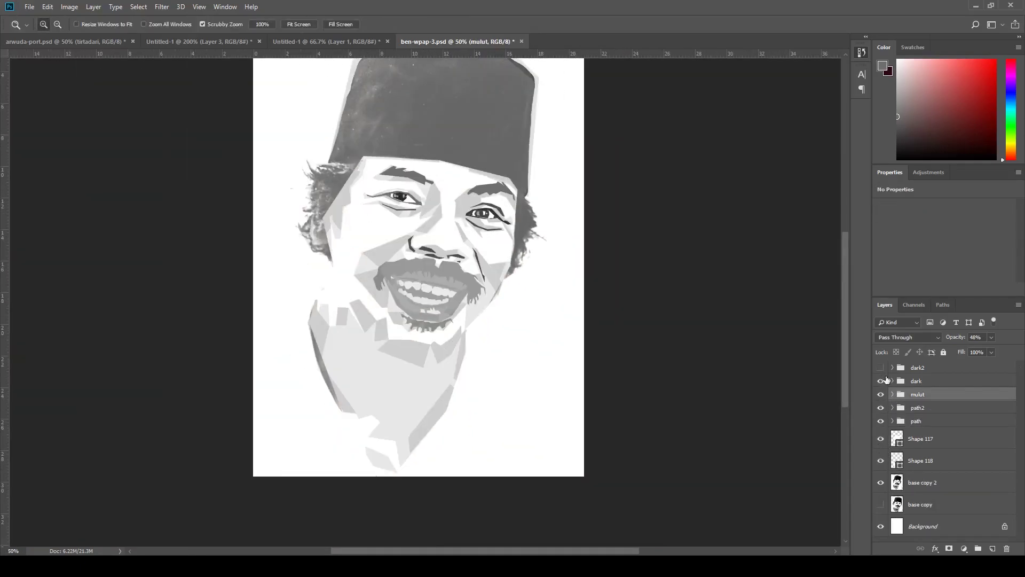
pyautogui.press('v')
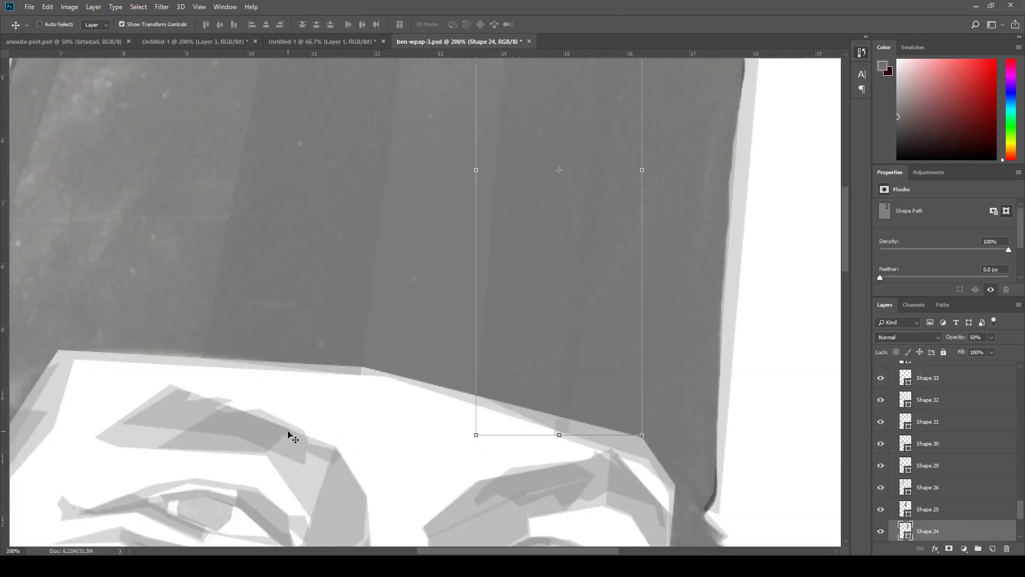
# Step: Align the corners of hat pieces Shape 24 and Shape 23 to the hat edge and brim line
pyautogui.hotkey('alt', ']')
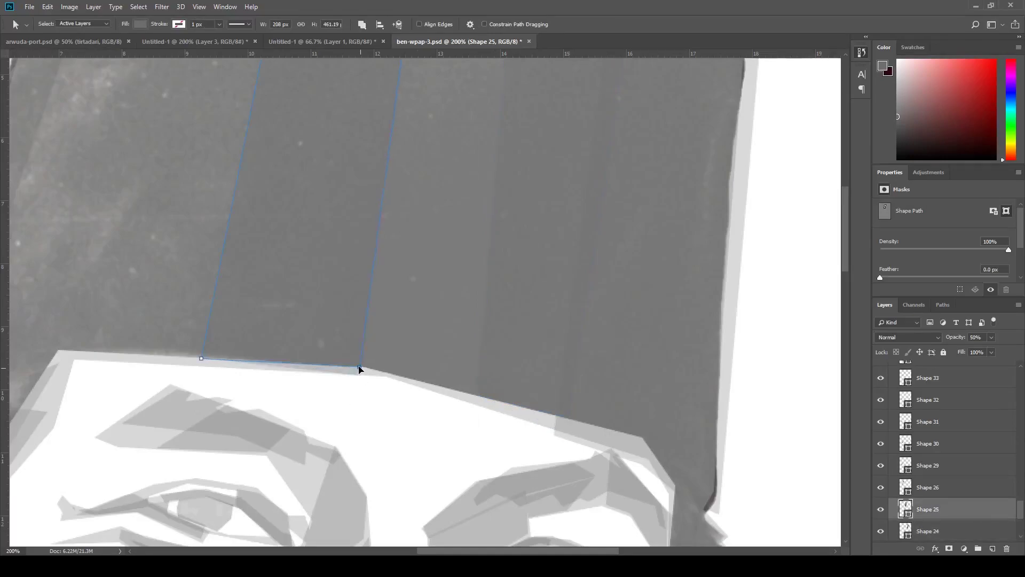
pyautogui.scroll(10, 358, 369)
pyautogui.moveTo(440, 376); pyautogui.dragTo(435, 370)
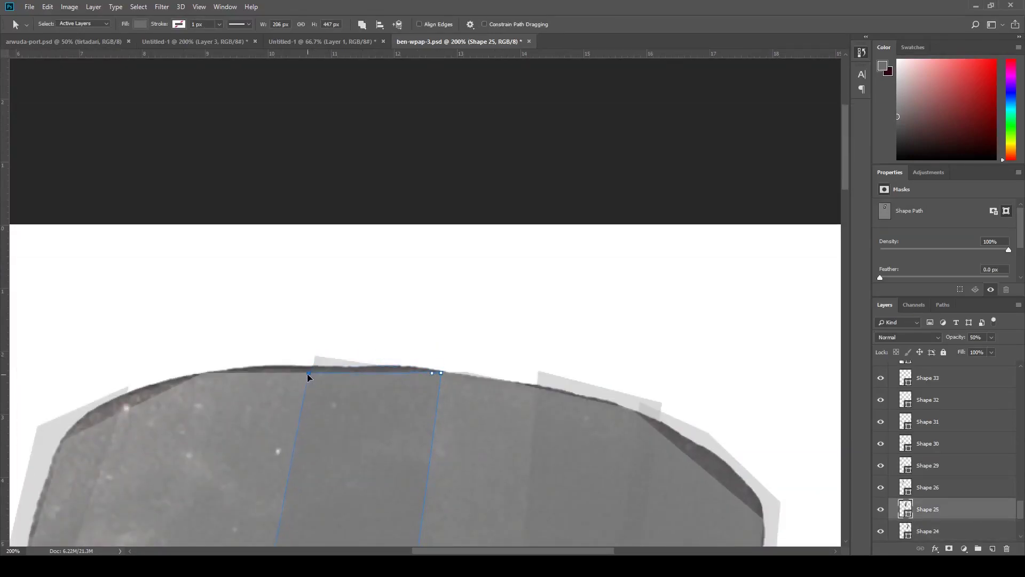
pyautogui.scroll(-5, 530, 210)
pyautogui.hotkey('alt', '[')
pyautogui.moveTo(610, 207); pyautogui.dragTo(606, 233)
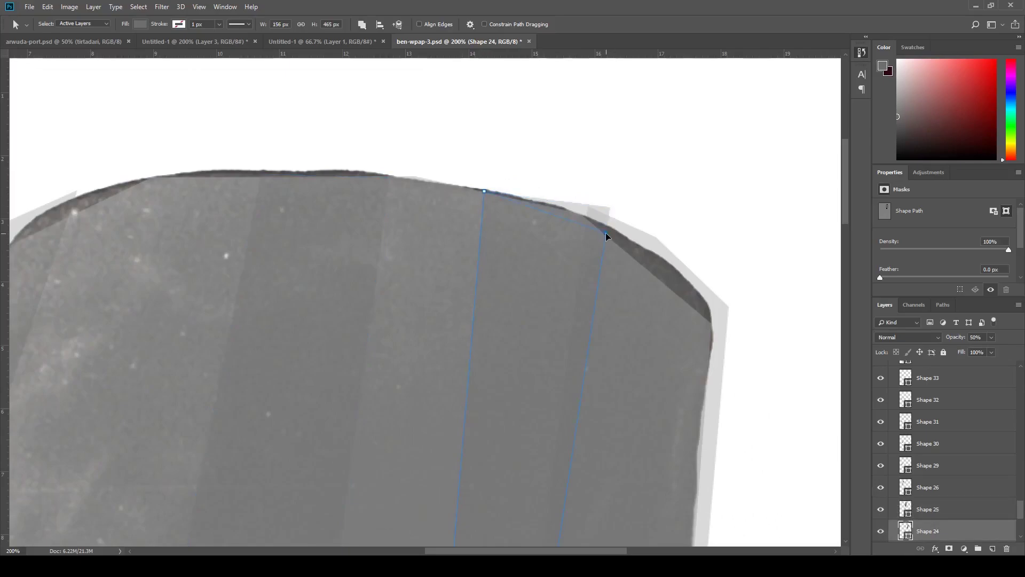
pyautogui.hotkey('alt', '[')
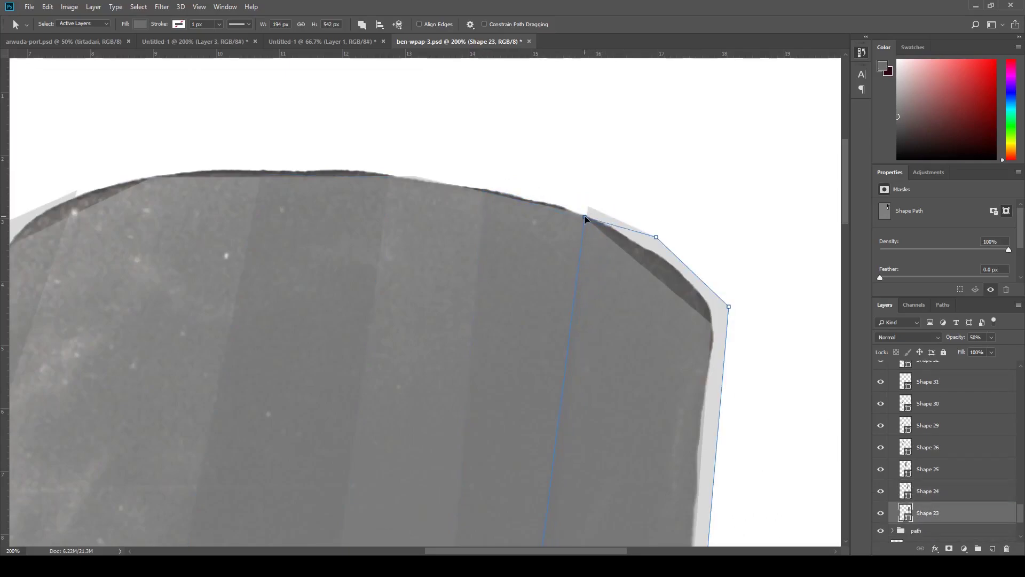
pyautogui.moveTo(729, 306); pyautogui.dragTo(714, 328)
pyautogui.scroll(-10, 714, 328)
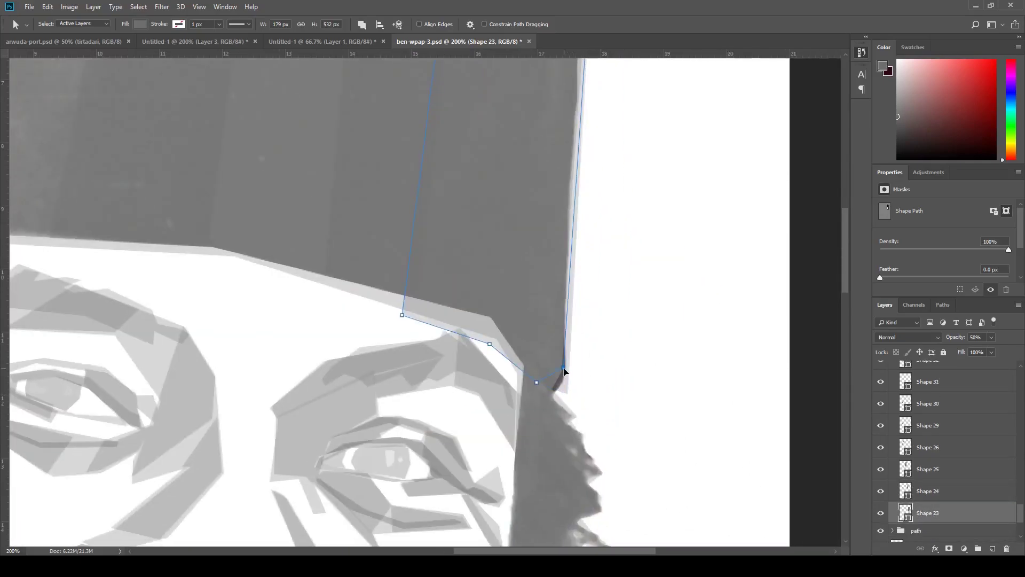
pyautogui.moveTo(442, 304); pyautogui.dragTo(441, 283)
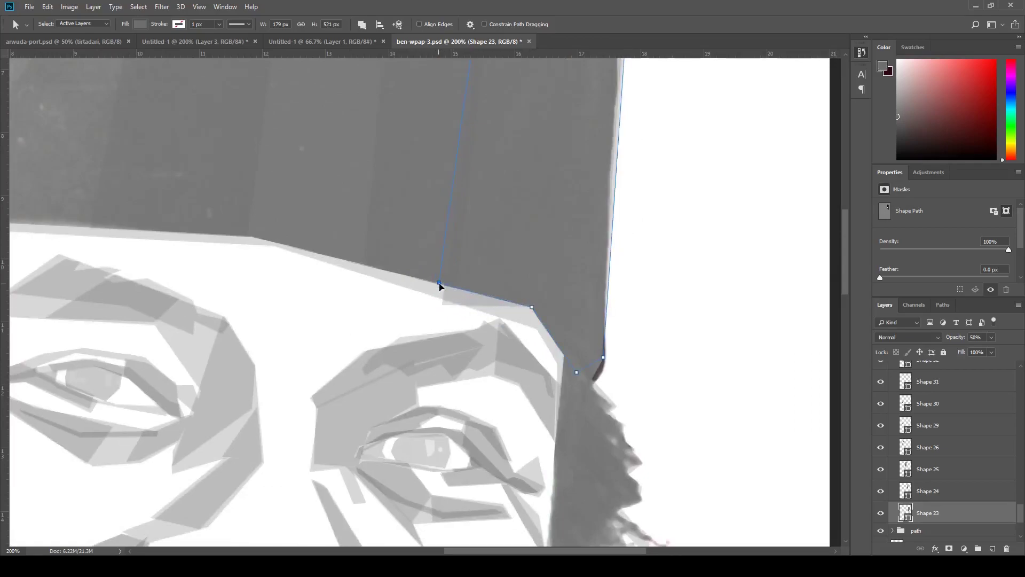
pyautogui.hscroll(-10, 441, 283)
pyautogui.hotkey('alt', ']')
pyautogui.hotkey('alt', ']')
pyautogui.hotkey('alt', ']')
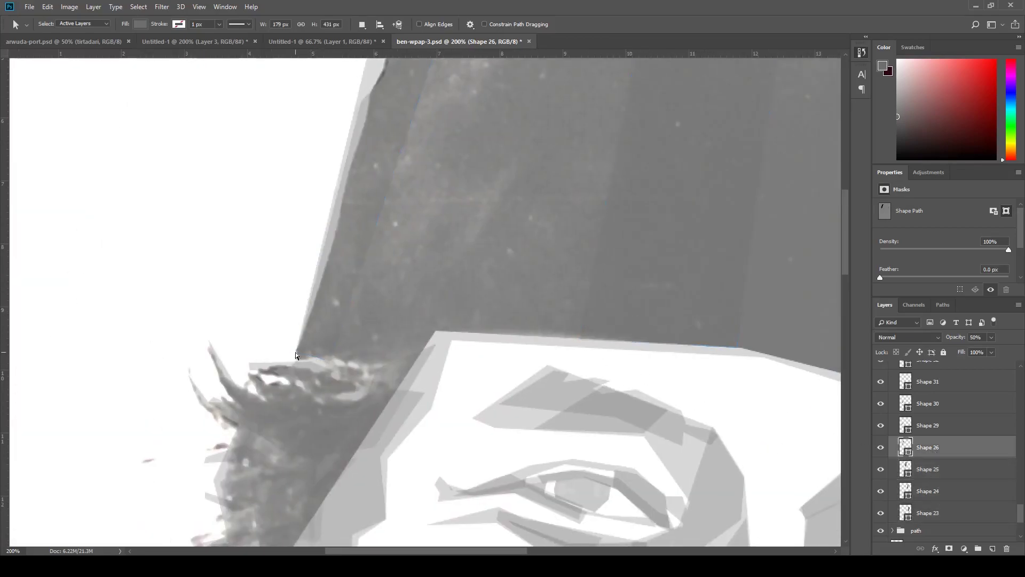
# Step: Adjust the outline anchors of Shapes 26 and 29 and step through the upper shape layers
pyautogui.click(297, 355)
pyautogui.scroll(10, 357, 320)
pyautogui.hscroll(3, 320, 213)
pyautogui.moveTo(315, 183); pyautogui.dragTo(341, 199)
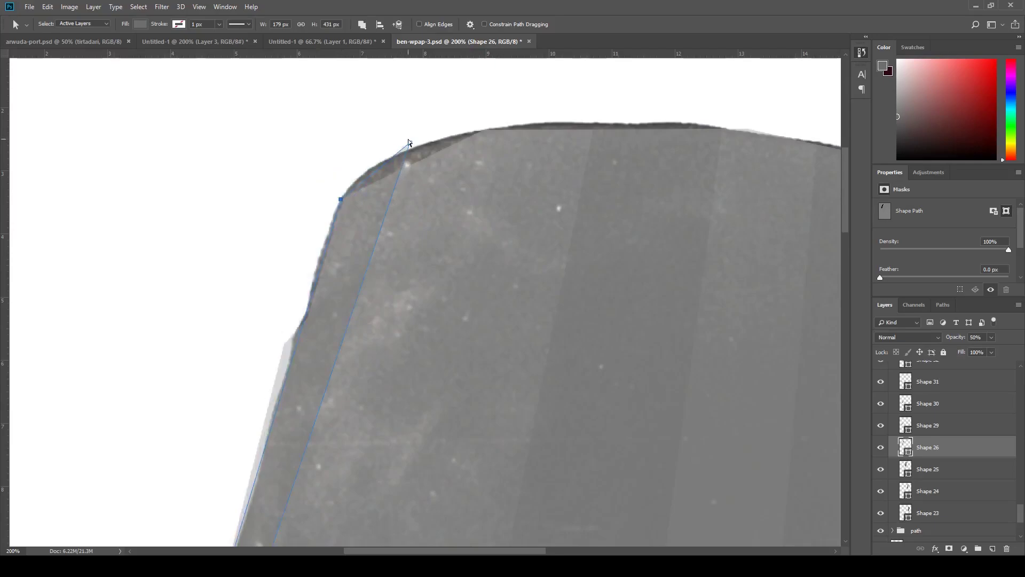
pyautogui.click(939, 423)
pyautogui.scroll(-15, 427, 294)
pyautogui.hscroll(-3, 338, 293)
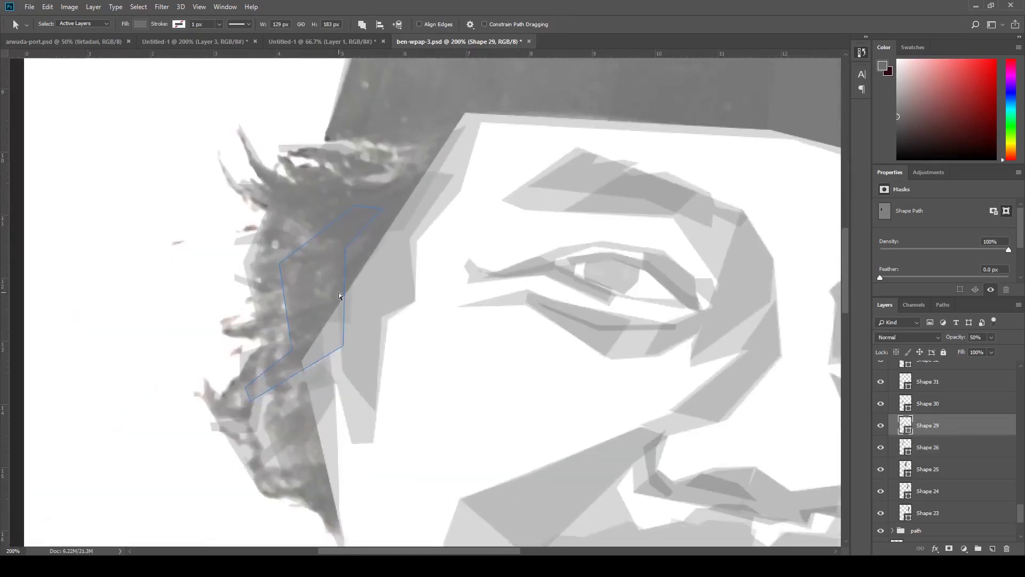
pyautogui.hotkey('alt', ']')
pyautogui.hotkey('alt', ']')
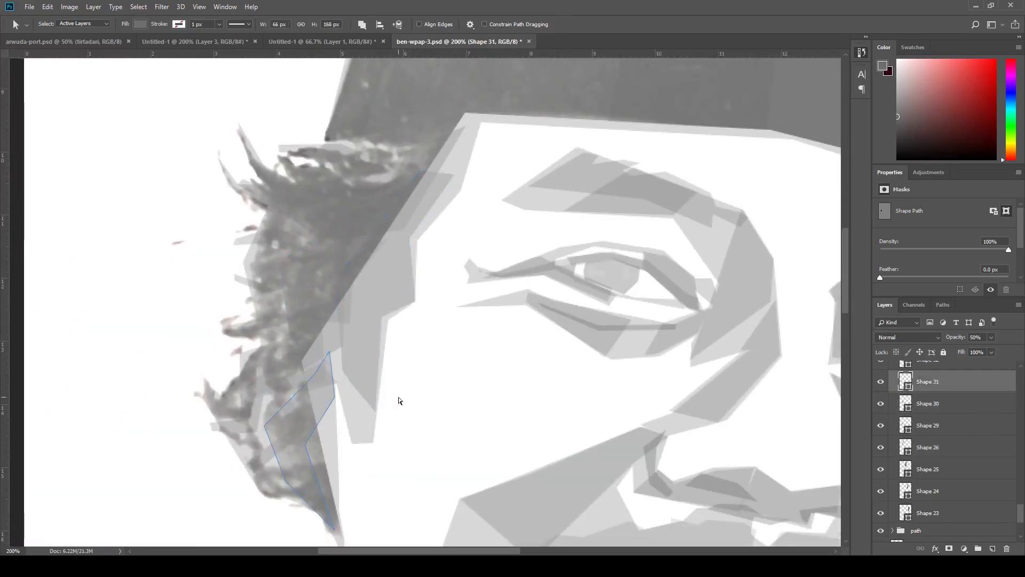
pyautogui.hscroll(10, 406, 406)
pyautogui.hotkey('alt', ']')
pyautogui.scroll(-10, 409, 409)
pyautogui.hotkey('alt', ']')
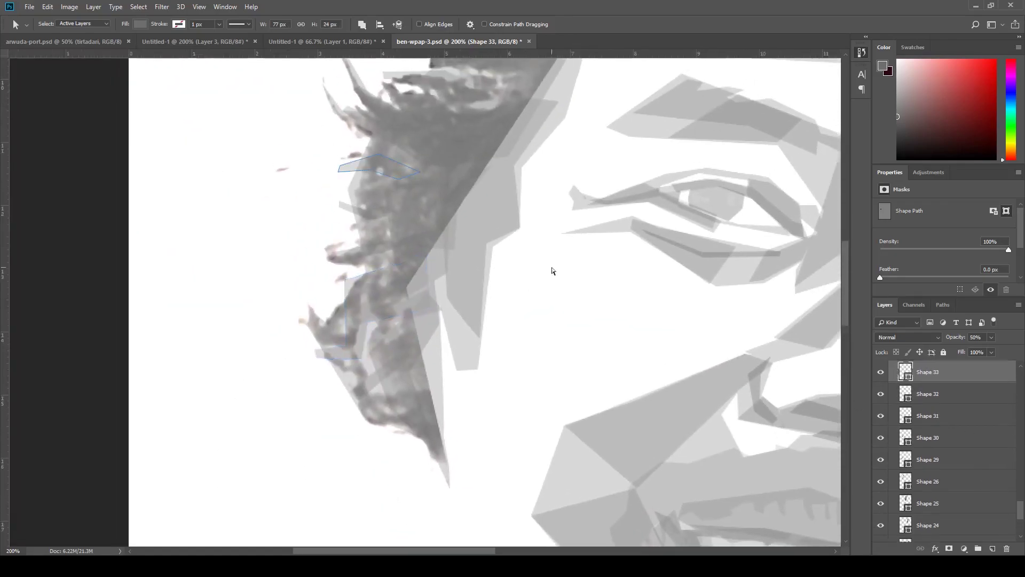
pyautogui.scroll(10, 462, 320)
pyautogui.hscroll(-5, 463, 321)
pyautogui.hotkey('alt', ']')
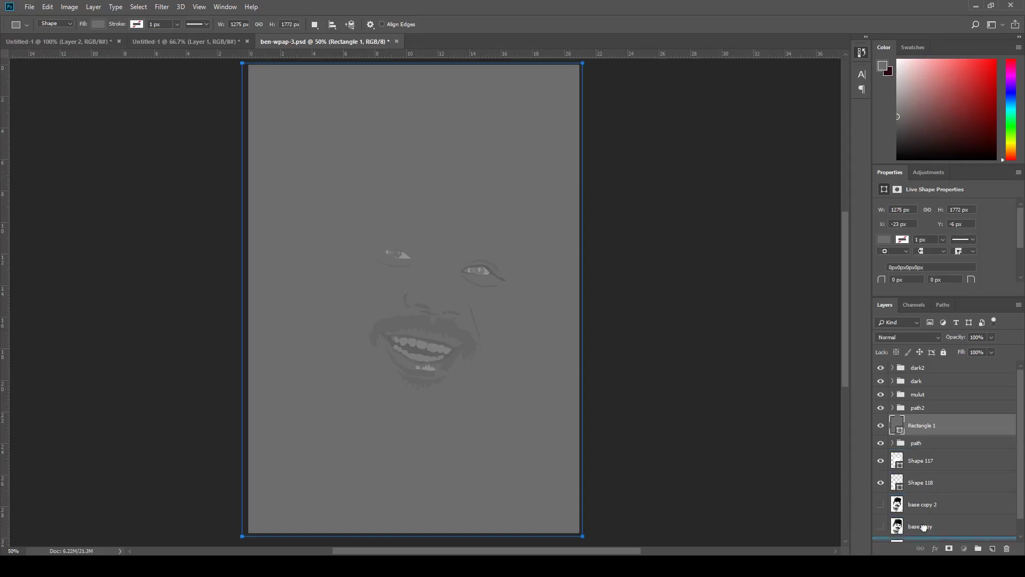
# Step: Move Rectangle 1 below Shape 118 and hide the dark2, dark, mulut and path2 groups
pyautogui.moveTo(917, 470); pyautogui.dragTo(916, 486)
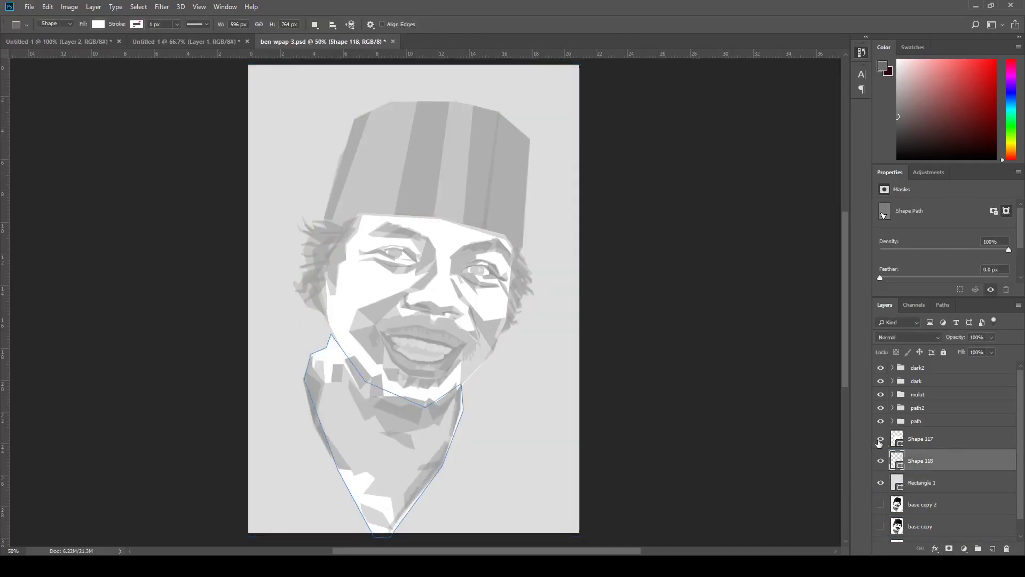
pyautogui.click(916, 421)
pyautogui.moveTo(880, 407); pyautogui.dragTo(878, 378)
pyautogui.click(893, 421)
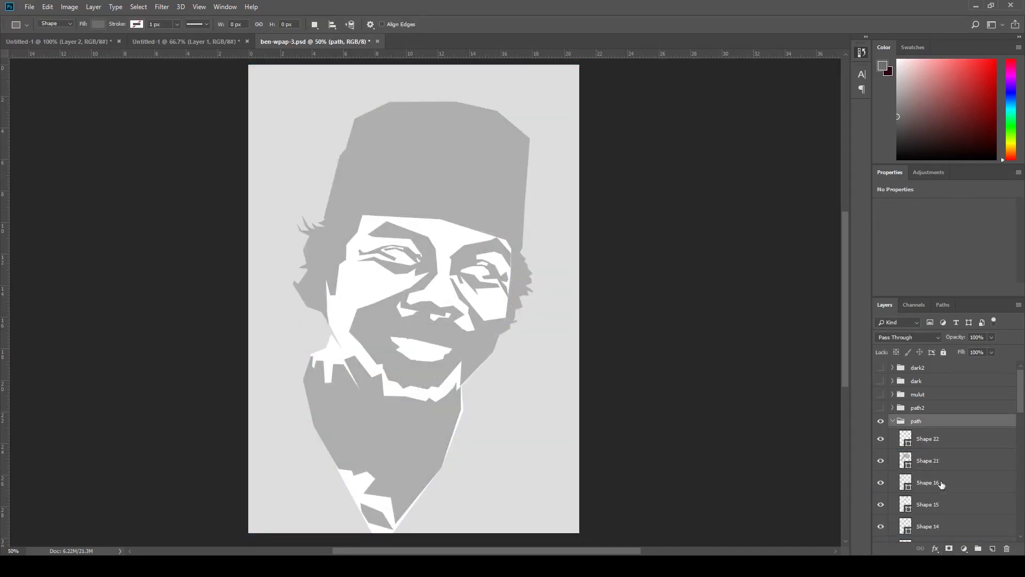
pyautogui.scroll(-2, 940, 454)
# Step: Step from Shape 1 through the following brow shape layers, sampling pastel colours for them
pyautogui.click(927, 405)
pyautogui.press('i')
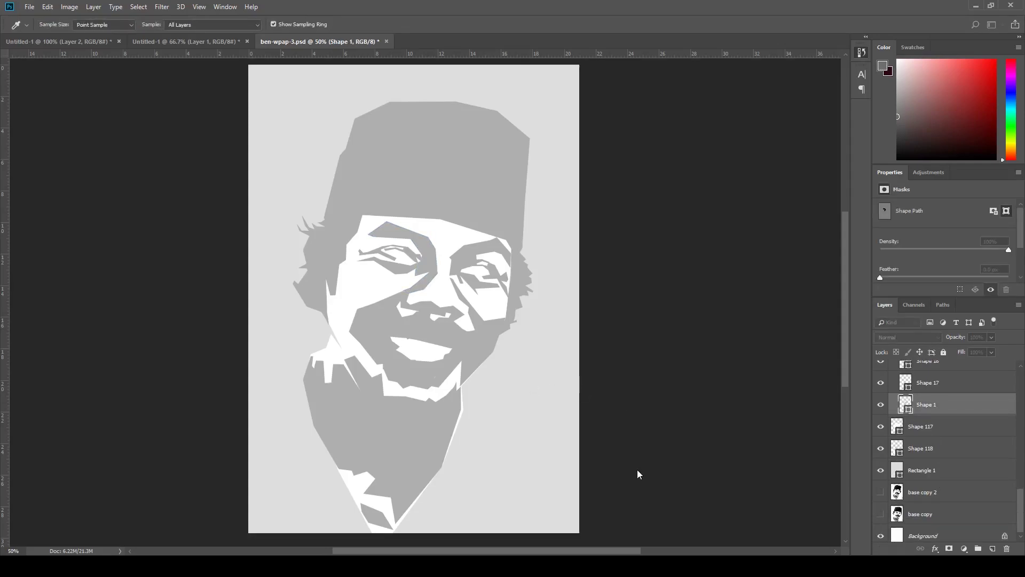
pyautogui.hotkey('alt', ']')
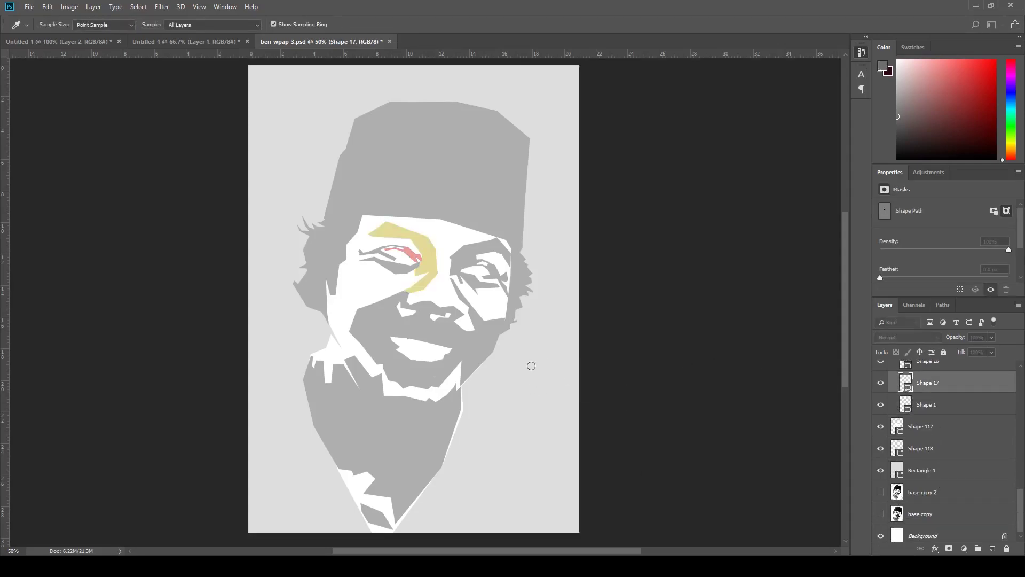
pyautogui.hotkey('alt', ']')
pyautogui.hotkey('alt', ']')
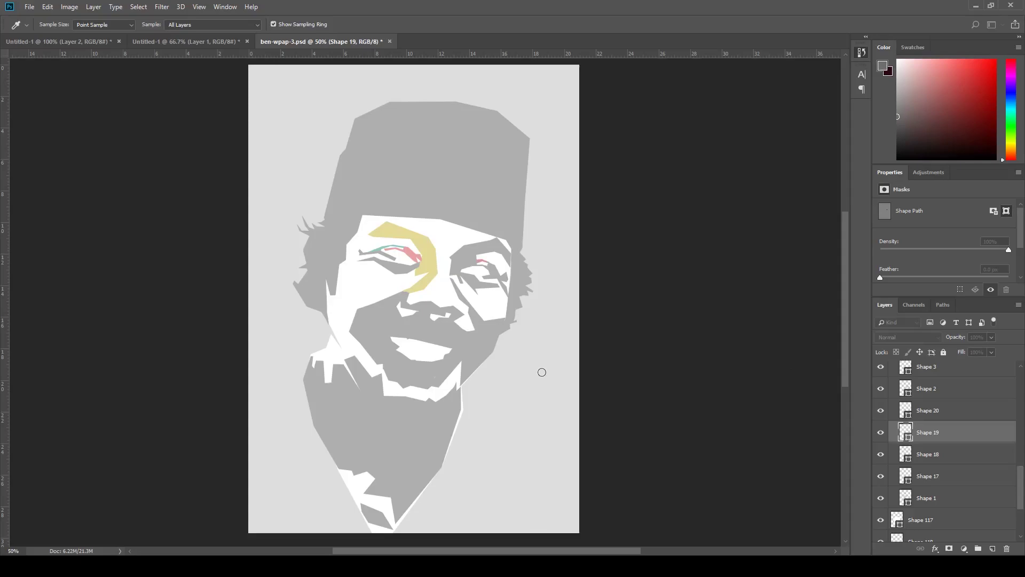
pyautogui.scroll(2, 961, 427)
pyautogui.hotkey('alt', ']')
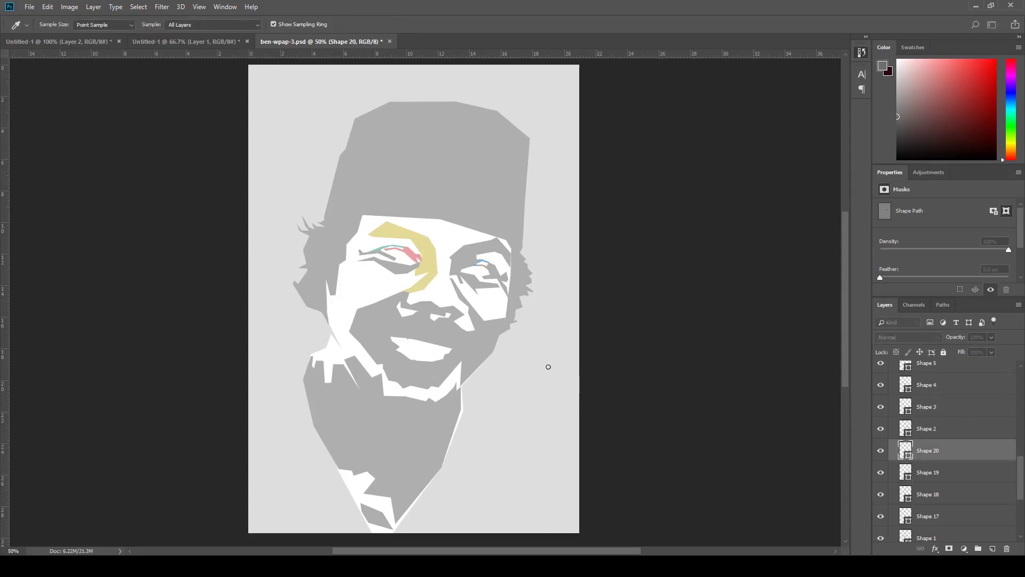
pyautogui.hotkey('alt', ']')
pyautogui.press('i')
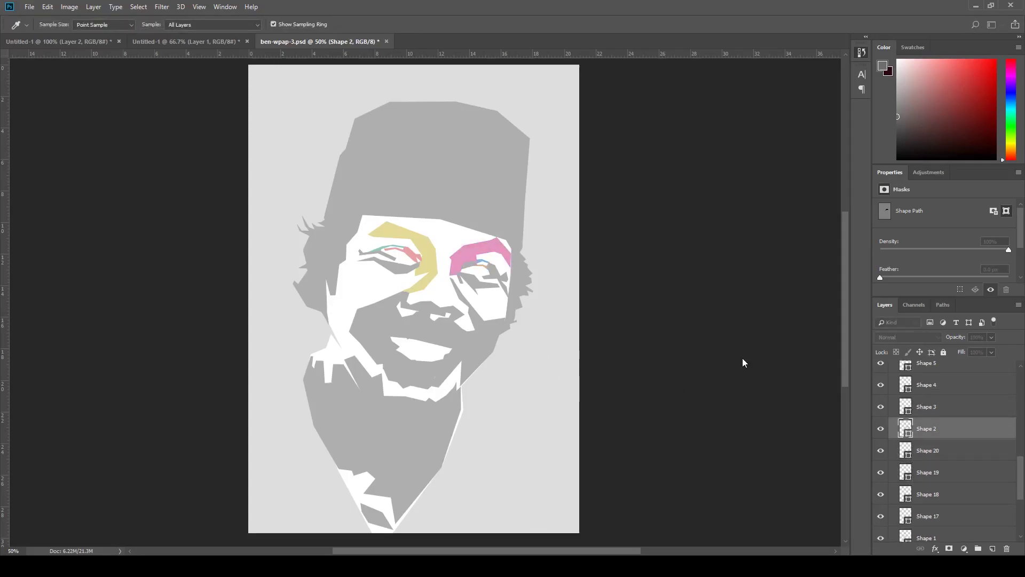
# Step: Give the right-eye Shapes 3, 4 and 5 pastel fills, with Shape 4 in pastel blue
pyautogui.click(905, 413)
pyautogui.press('u')
pyautogui.click(908, 389)
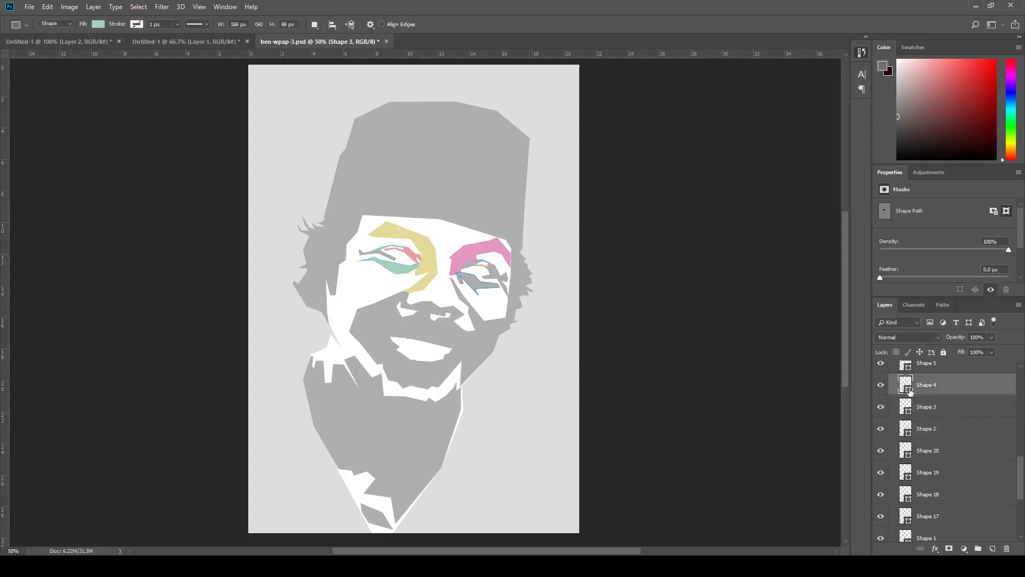
pyautogui.press('i')
pyautogui.press('u')
pyautogui.scroll(1, 913, 411)
pyautogui.click(909, 409)
pyautogui.press('i')
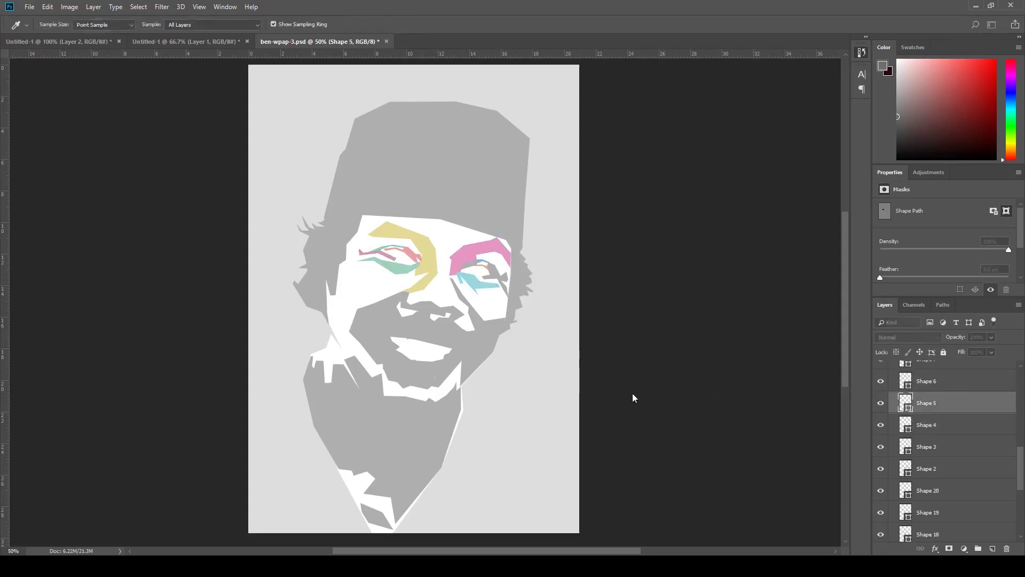
# Step: Recolour Shapes 6, 7 and 8 with pastel tones
pyautogui.scroll(2, 951, 435)
pyautogui.click(929, 473)
pyautogui.press('u')
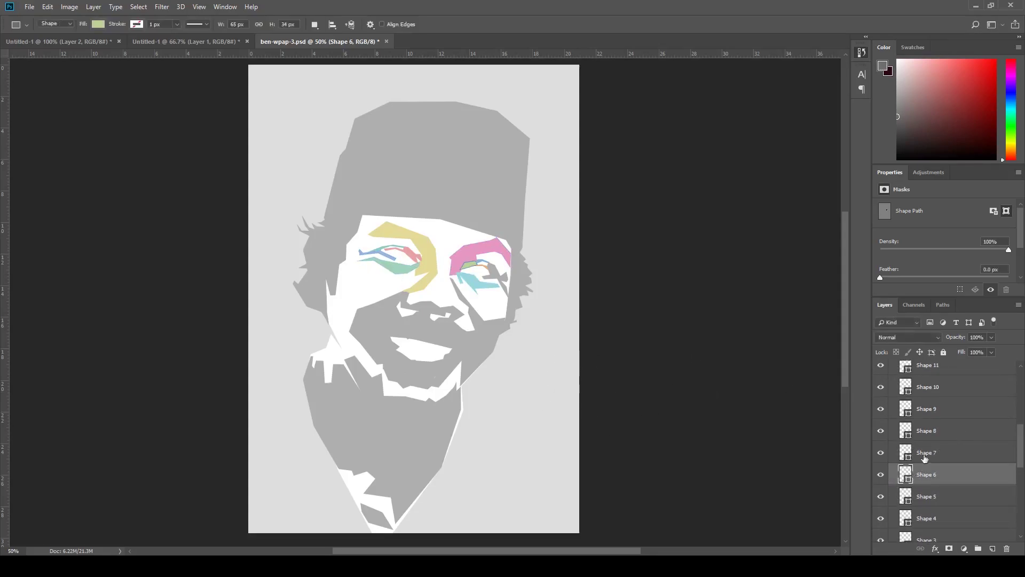
pyautogui.click(924, 455)
pyautogui.press('i')
pyautogui.press('u')
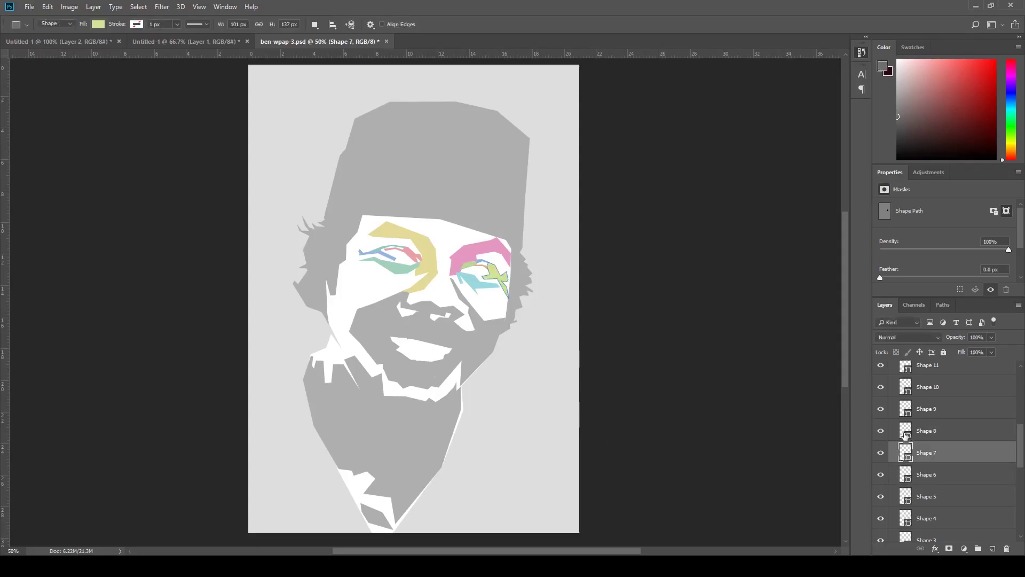
pyautogui.hotkey('alt', ']')
pyautogui.press('i')
# Step: Fill the cheek shapes cyan and yellow and the nose shape pink
pyautogui.press('u')
pyautogui.hotkey('alt', ']')
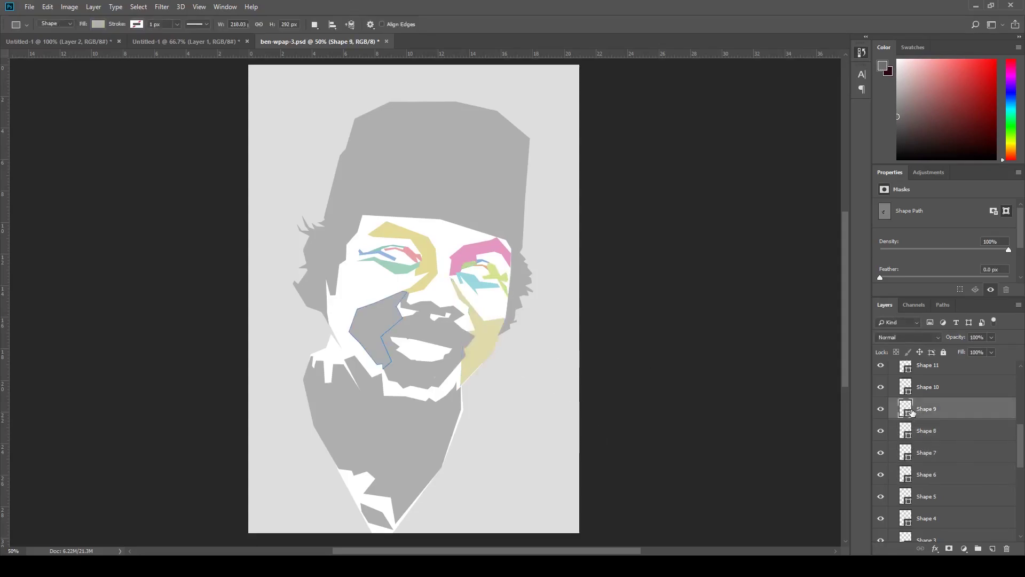
pyautogui.press('i')
pyautogui.press('u')
pyautogui.hotkey('alt', ']')
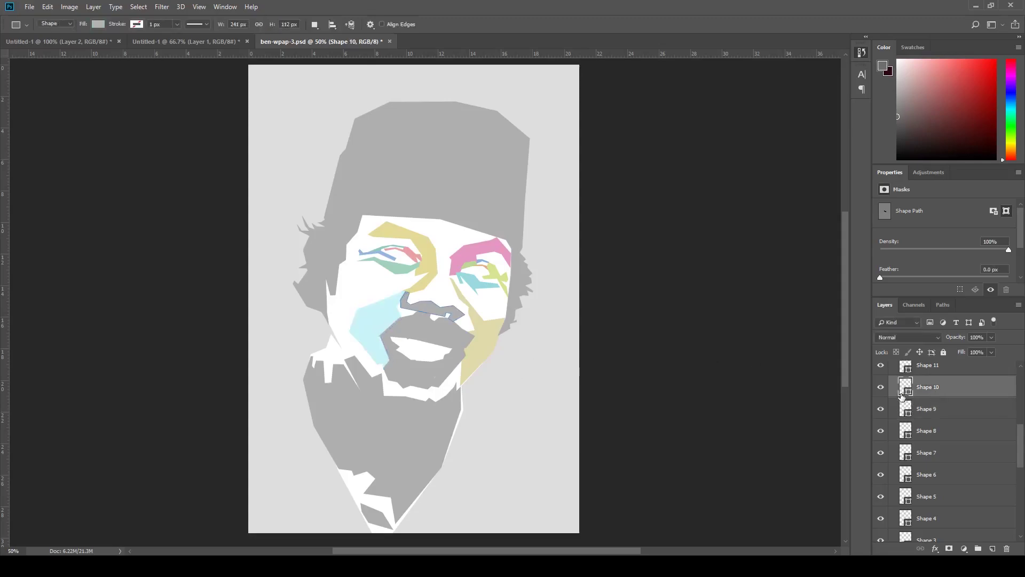
pyautogui.press('i')
# Step: Give the next shape layers up to Shape 12 pastel fills
pyautogui.press('u')
pyautogui.hotkey('alt', ']')
pyautogui.press('i')
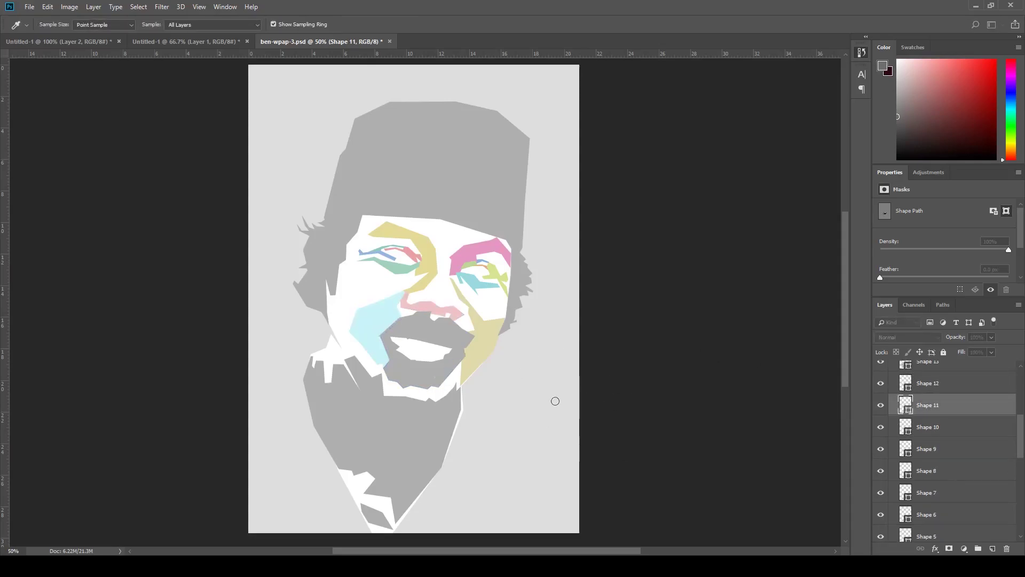
pyautogui.press('u')
pyautogui.click(957, 390)
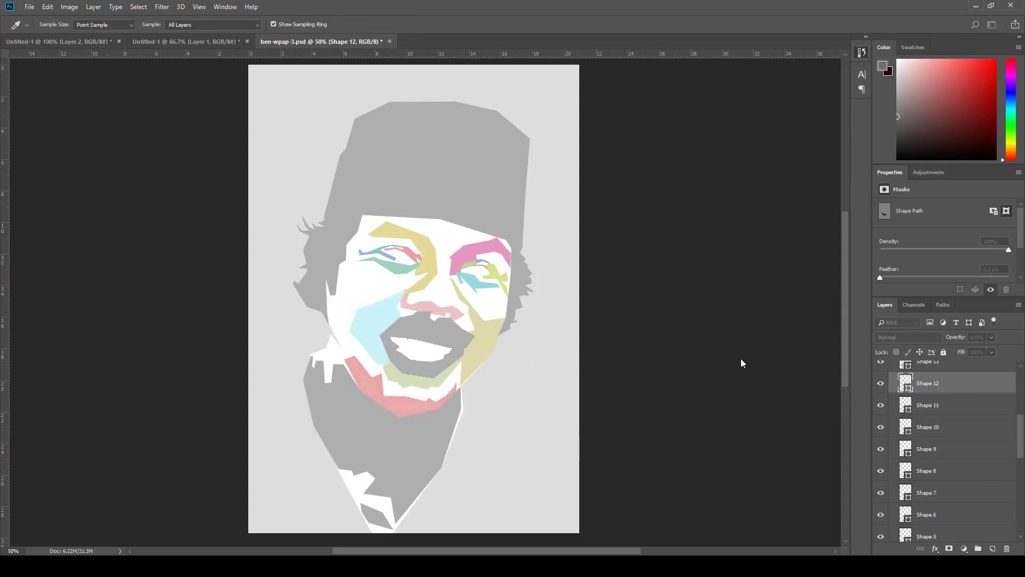
pyautogui.scroll(2, 947, 411)
# Step: Fill Shape 13, the chin and neck shape, with peach
pyautogui.click(947, 418)
pyautogui.press('i')
pyautogui.hotkey('alt', 'BackSpace')
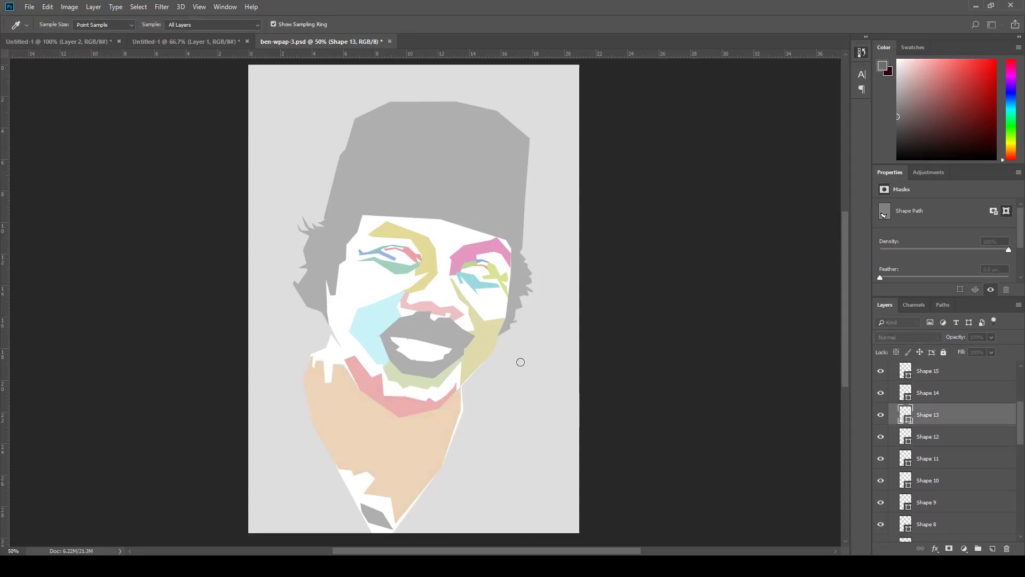
pyautogui.press('a')
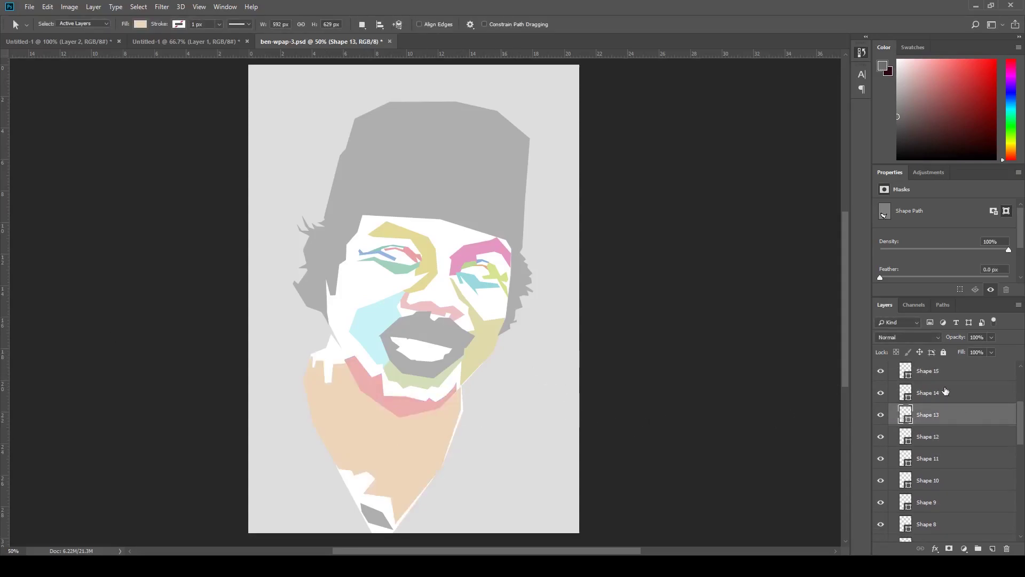
# Step: Recolour Shape 14 and give the moustache Shape 15 a peach fill
pyautogui.click(946, 392)
pyautogui.scroll(2, 958, 428)
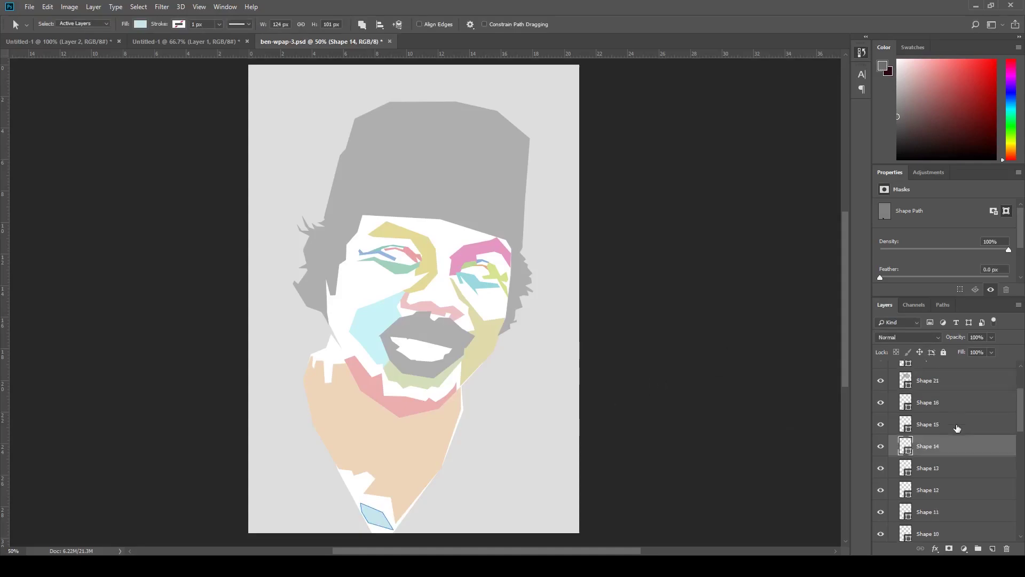
pyautogui.click(958, 428)
pyautogui.scroll(3, 958, 428)
pyautogui.press('i')
pyautogui.hotkey('alt', 'BackSpace')
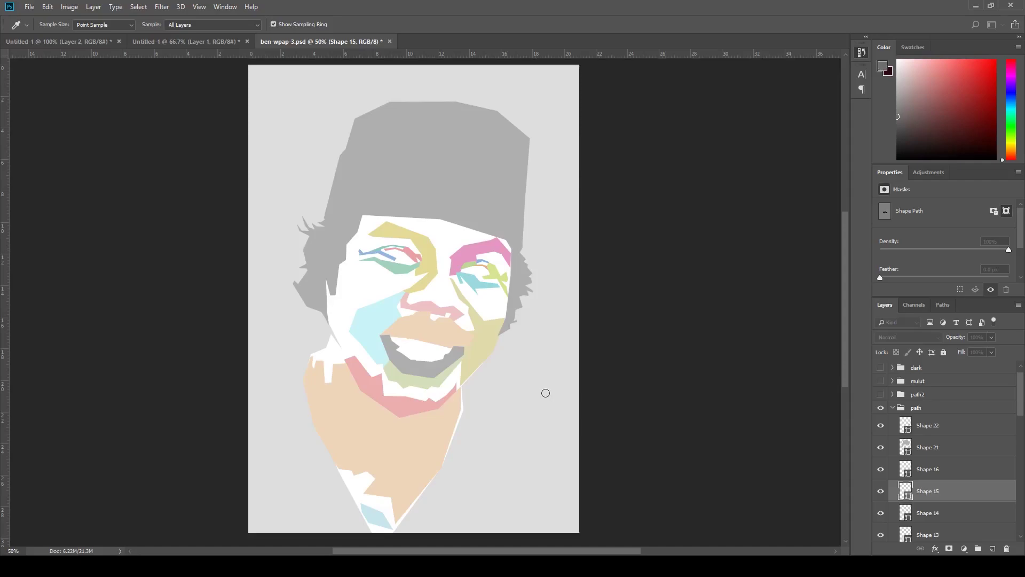
# Step: Fill the moustache and upper-lip shapes with the sampled pastel pink
pyautogui.hotkey('alt', 'BackSpace')
pyautogui.hotkey('alt', 'BackSpace')
pyautogui.hotkey('alt', ']')
pyautogui.hotkey('alt', 'BackSpace')
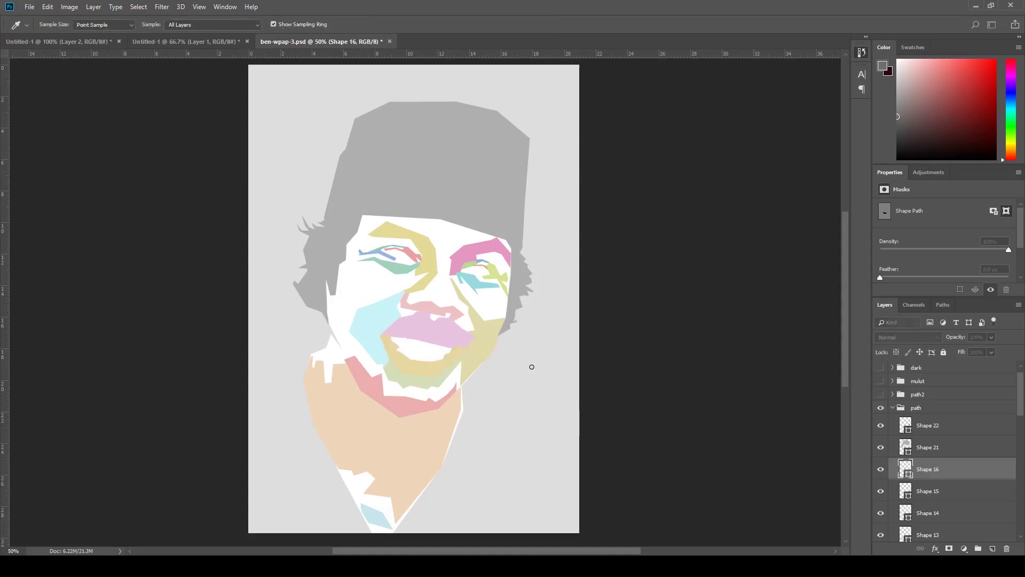
pyautogui.hotkey('alt', 'BackSpace')
# Step: Fill the fez and left hair shapes with a sampled steel blue
pyautogui.keyDown('ctrl'); pyautogui.click(526, 352); pyautogui.keyUp('ctrl')
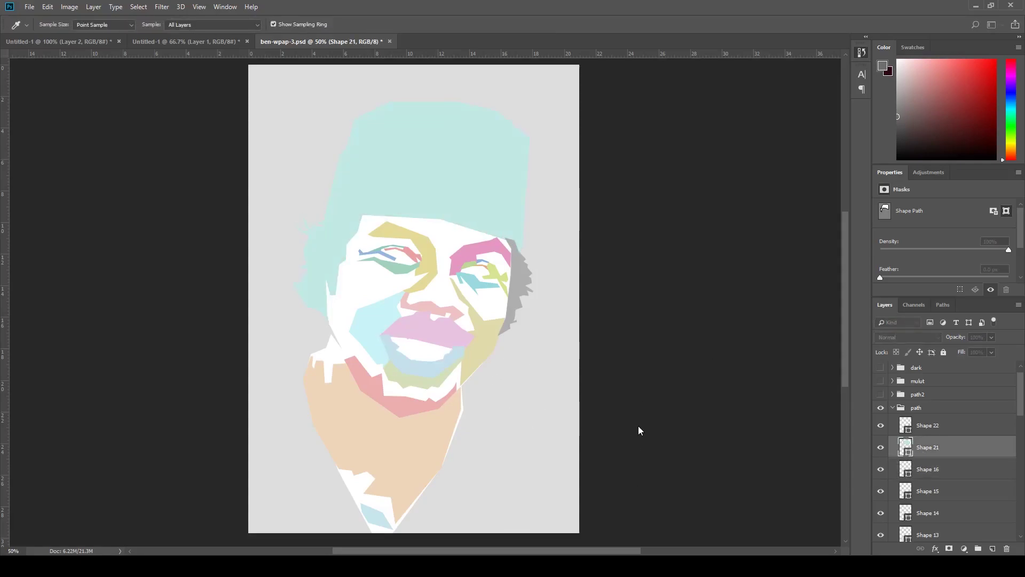
pyautogui.press('a')
pyautogui.click(928, 425)
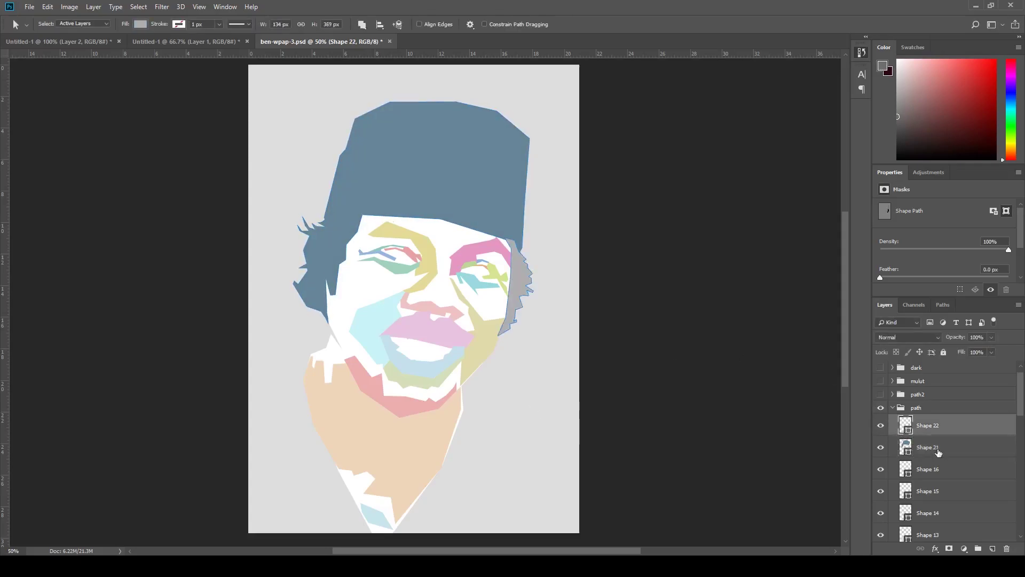
# Step: Fill the right-side hair purple, then show the path2 group at 100% opacity
pyautogui.press('i')
pyautogui.press('a')
pyautogui.click(892, 408)
pyautogui.click(880, 394)
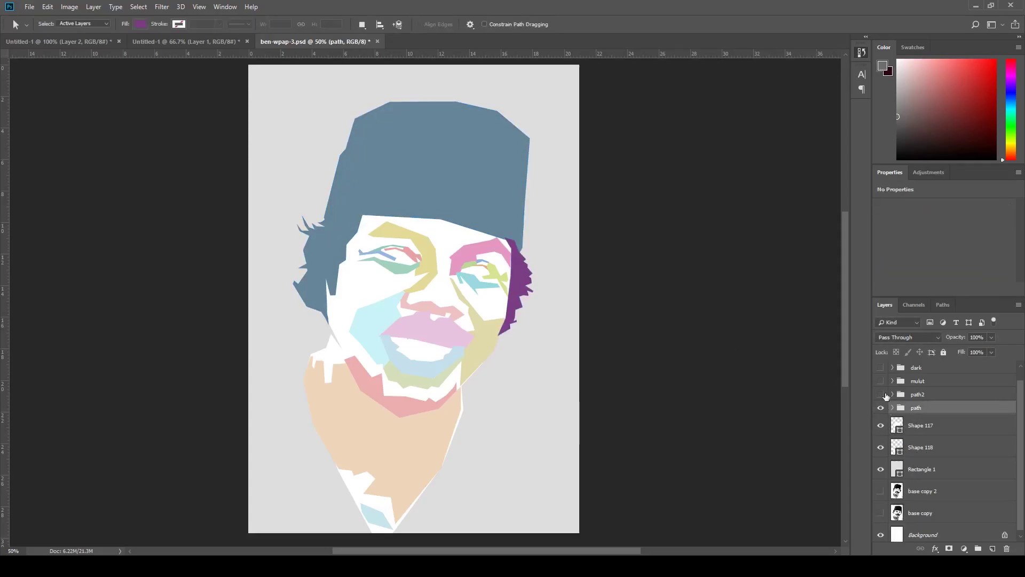
pyautogui.click(932, 395)
pyautogui.click(892, 394)
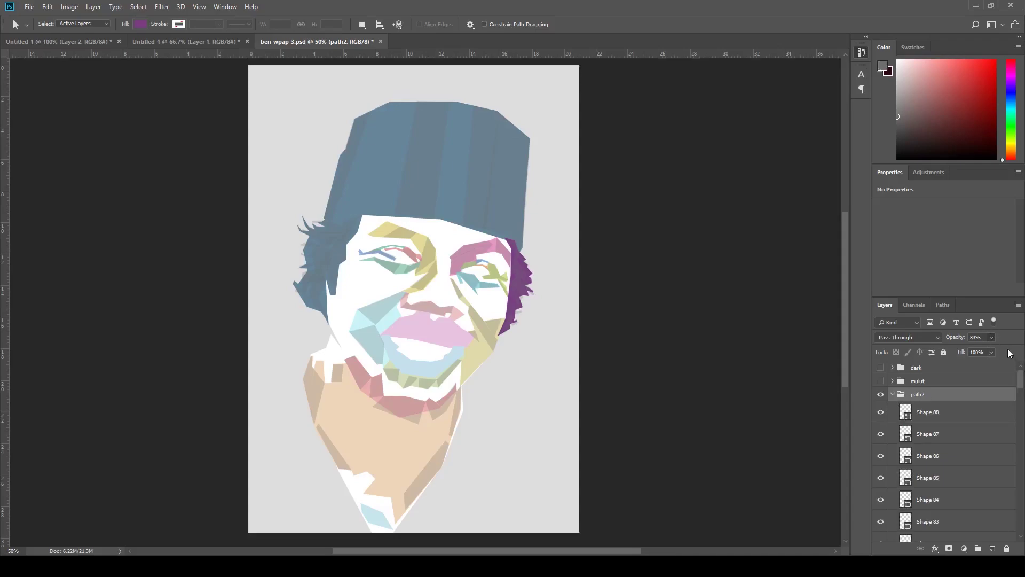
pyautogui.press('0')
# Step: Raise path2's remaining 50%-opacity shape layers, Shape 24 to Shape 26, to 100% opacity
pyautogui.scroll(-6, 959, 432)
pyautogui.scroll(-6, 959, 431)
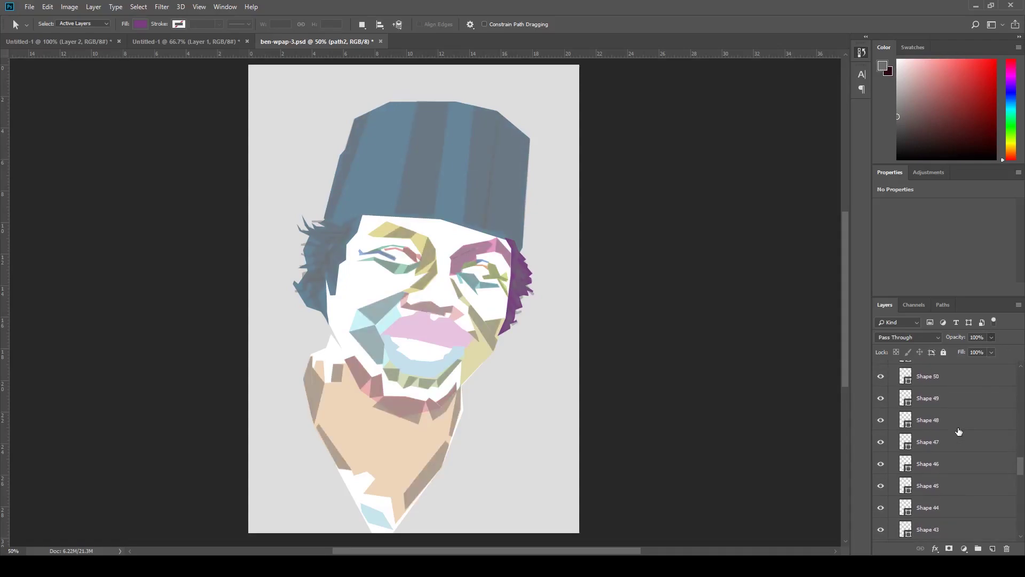
pyautogui.scroll(-5, 959, 431)
pyautogui.scroll(-5, 956, 435)
pyautogui.click(948, 460)
pyautogui.scroll(-1, 948, 441)
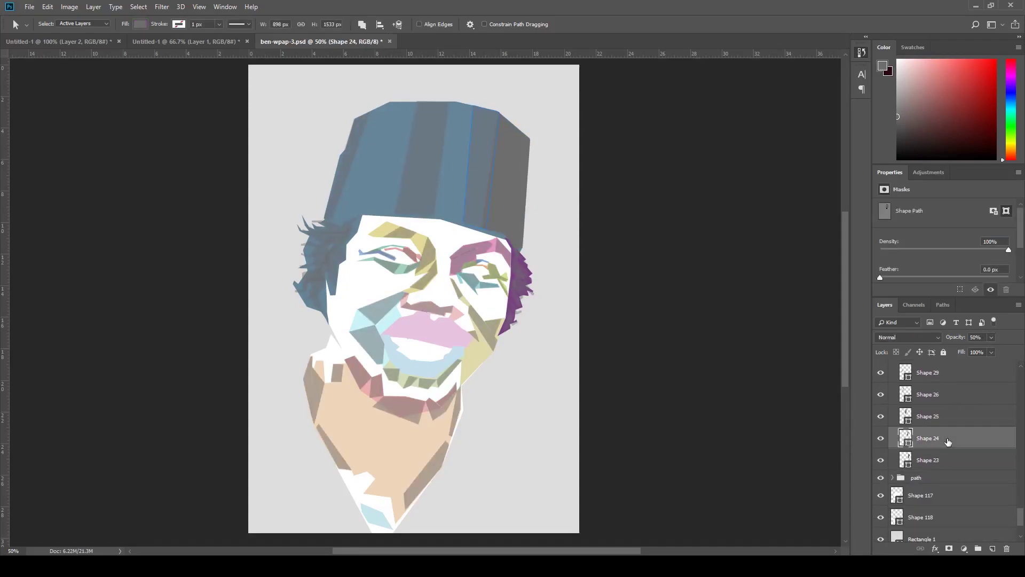
pyautogui.click(939, 394)
pyautogui.press('5')
pyautogui.scroll(10, 954, 406)
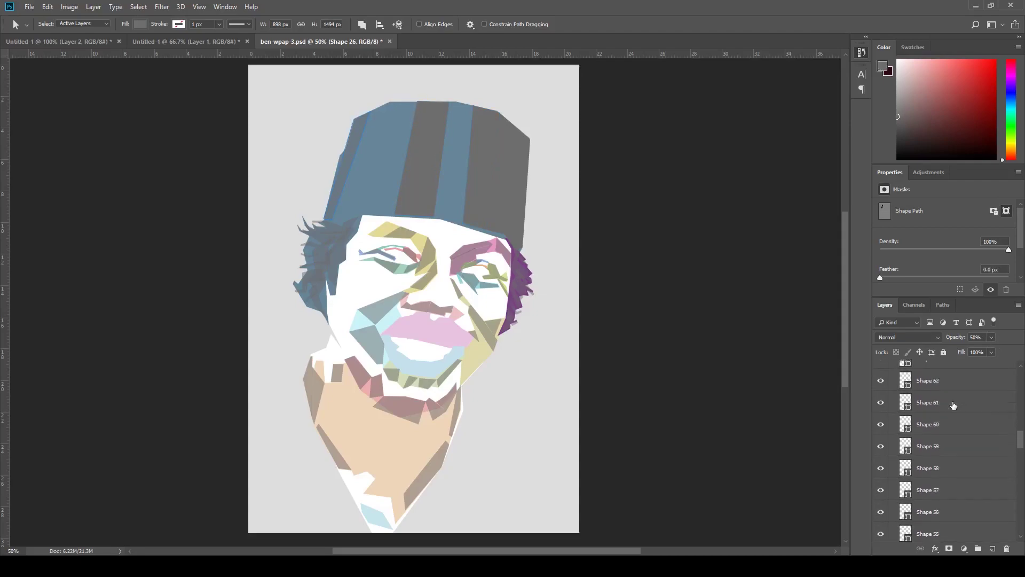
pyautogui.scroll(10, 953, 405)
pyautogui.press('0')
pyautogui.scroll(-10, 954, 416)
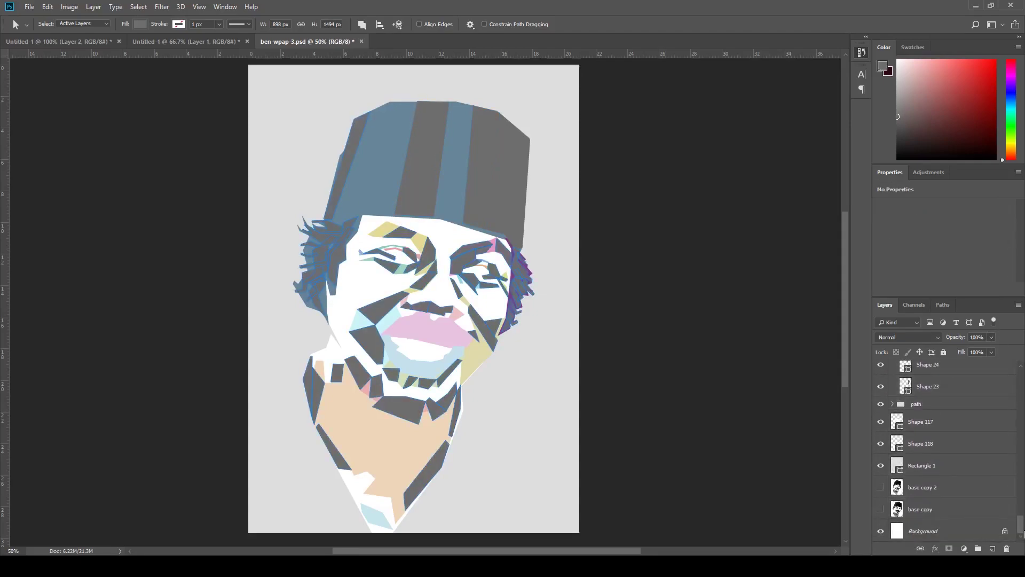
pyautogui.scroll(-10, 942, 443)
# Step: Fill the first fez stripes, Shapes 23 and 24, with sampled dark blue and green
pyautogui.click(907, 518)
pyautogui.press('i')
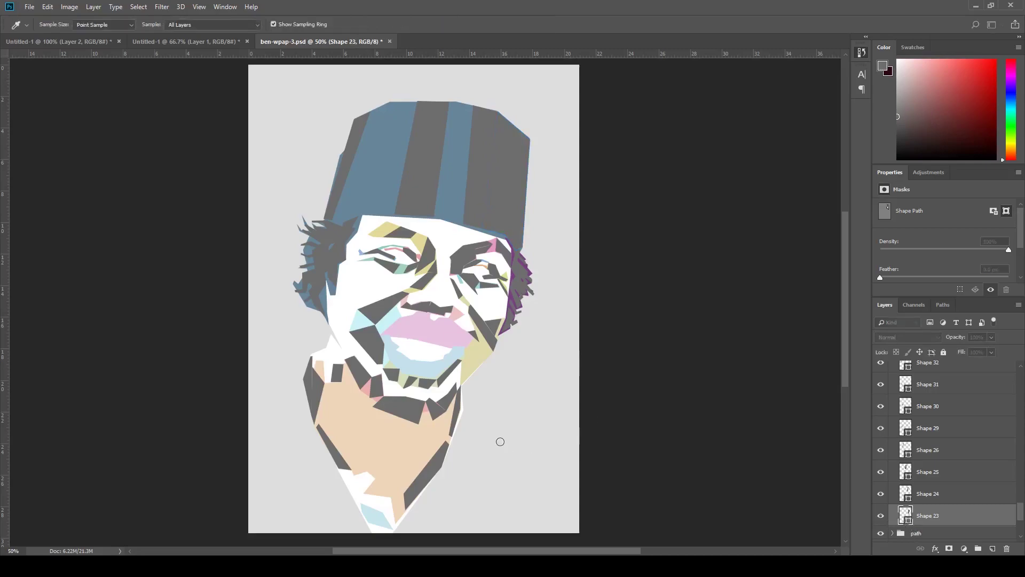
pyautogui.hotkey('alt', 'BackSpace')
pyautogui.click(927, 493)
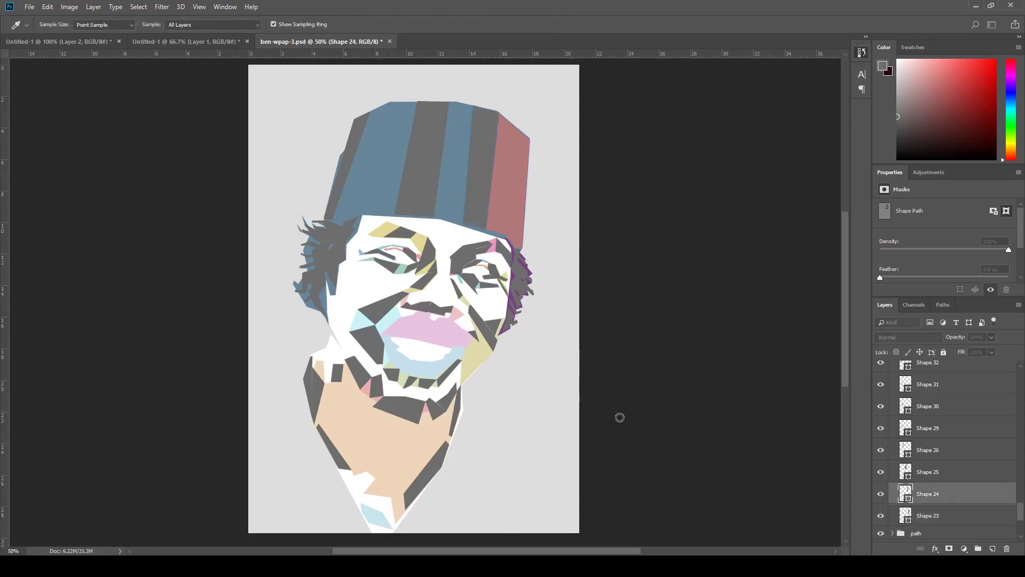
pyautogui.hotkey('alt', 'BackSpace')
pyautogui.hotkey('alt', ']')
pyautogui.hotkey('alt', 'BackSpace')
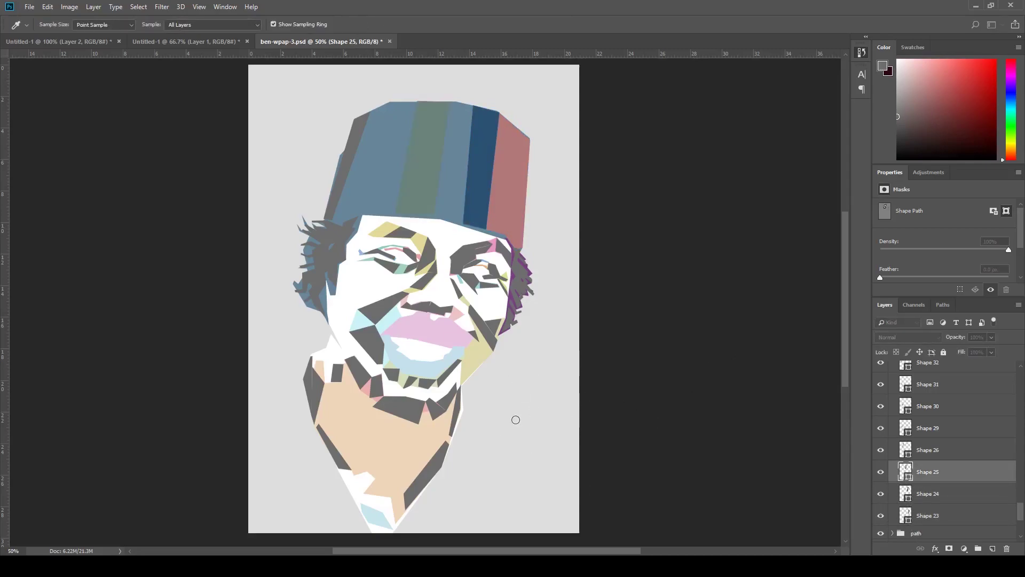
# Step: Fill the leftmost fez strip with a tan colour sampled from the artwork
pyautogui.press('a')
pyautogui.hotkey('alt', ']')
pyautogui.press('i')
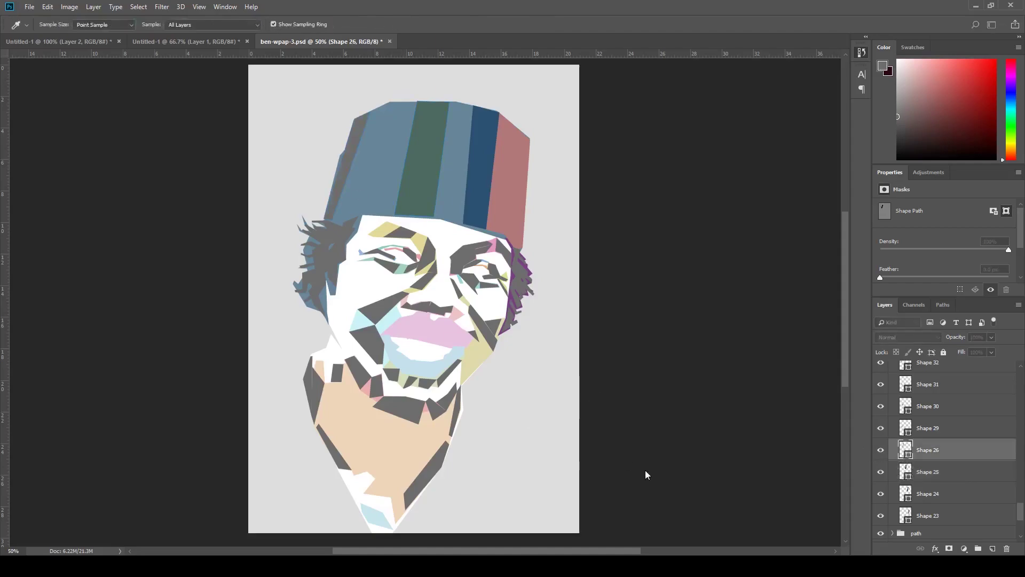
pyautogui.click(532, 381)
pyautogui.hotkey('alt', 'BackSpace')
pyautogui.press('a')
pyautogui.hotkey('alt', ']')
pyautogui.press('i')
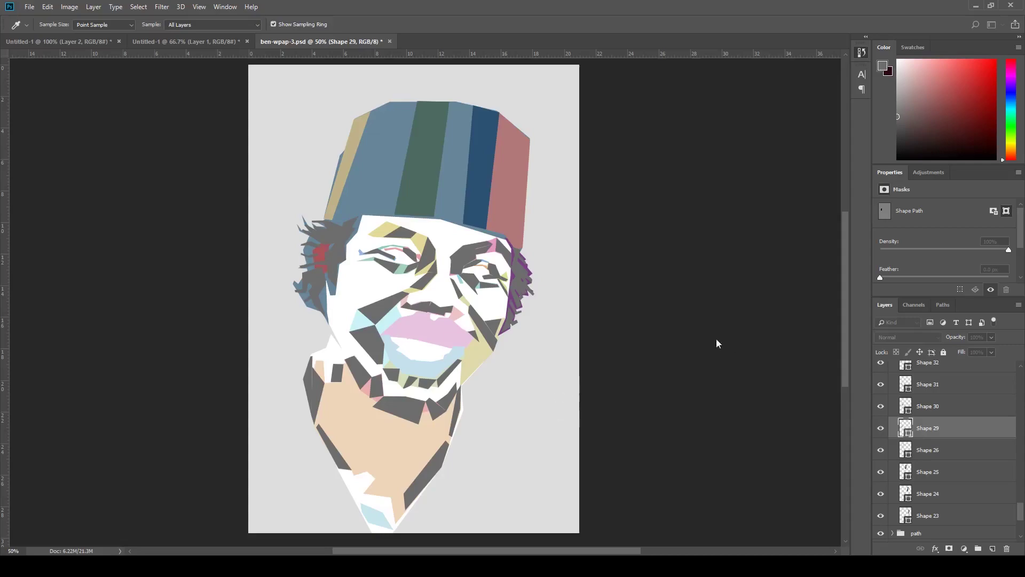
# Step: Fill the fez base with a darker blue and the right stripe with maroon
pyautogui.press('a')
pyautogui.click(406, 207)
pyautogui.press('i')
pyautogui.hotkey('alt', 'BackSpace')
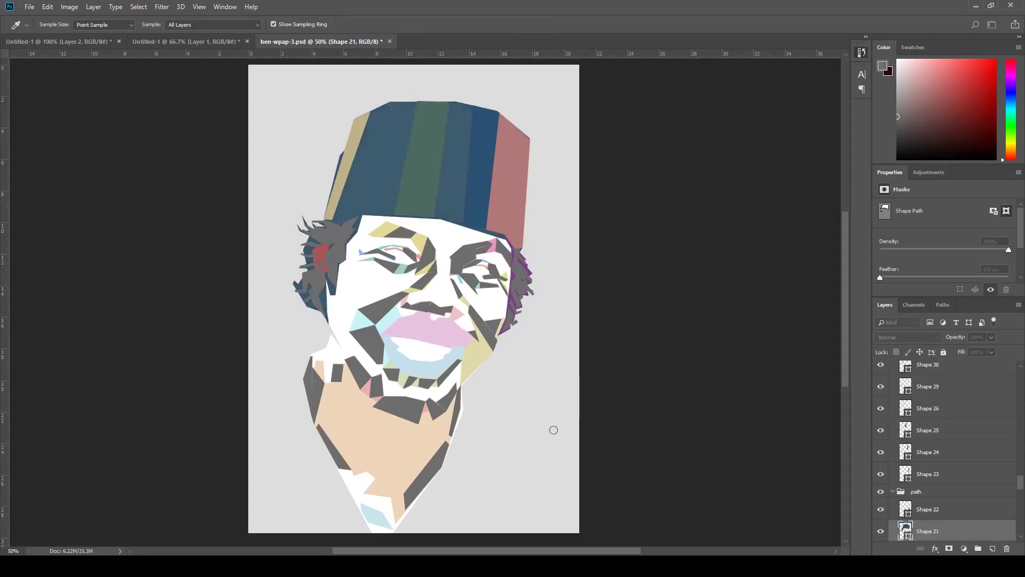
pyautogui.press('a')
pyautogui.click(506, 177)
pyautogui.press('i')
pyautogui.hotkey('alt', 'BackSpace')
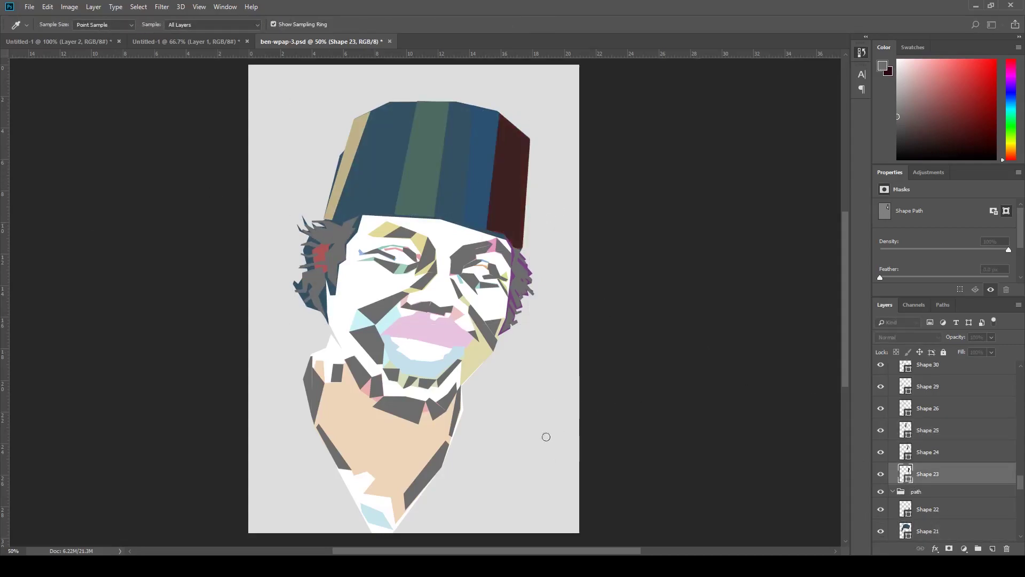
# Step: Darken the navy and green fez stripes and fill the left strip dark olive
pyautogui.click(475, 161)
pyautogui.press('i')
pyautogui.hotkey('alt', 'BackSpace')
pyautogui.press('a')
pyautogui.click(422, 160)
pyautogui.hotkey('alt', 'BackSpace')
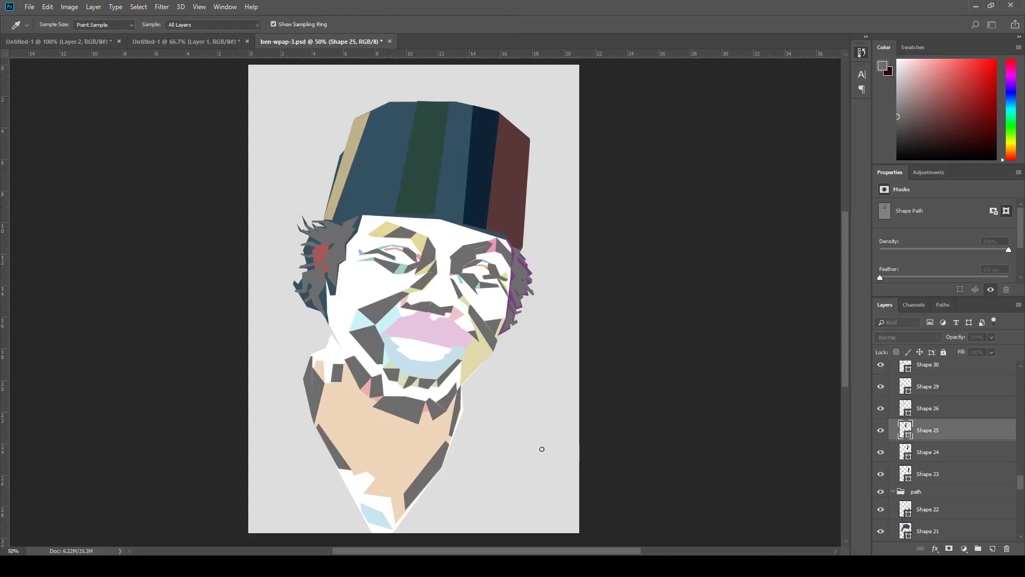
pyautogui.press('a')
pyautogui.click(353, 160)
pyautogui.press('i')
pyautogui.hotkey('alt', 'BackSpace')
pyautogui.click(908, 390)
pyautogui.press('i')
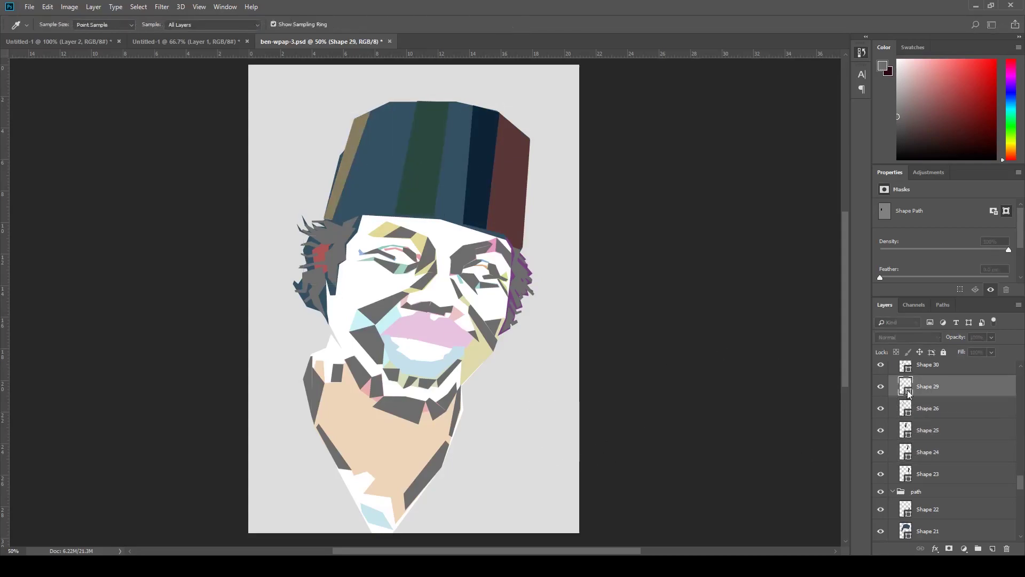
# Step: Fill the left hair pieces, Shapes 30 to 33, with red and green patches
pyautogui.hotkey('alt', ']')
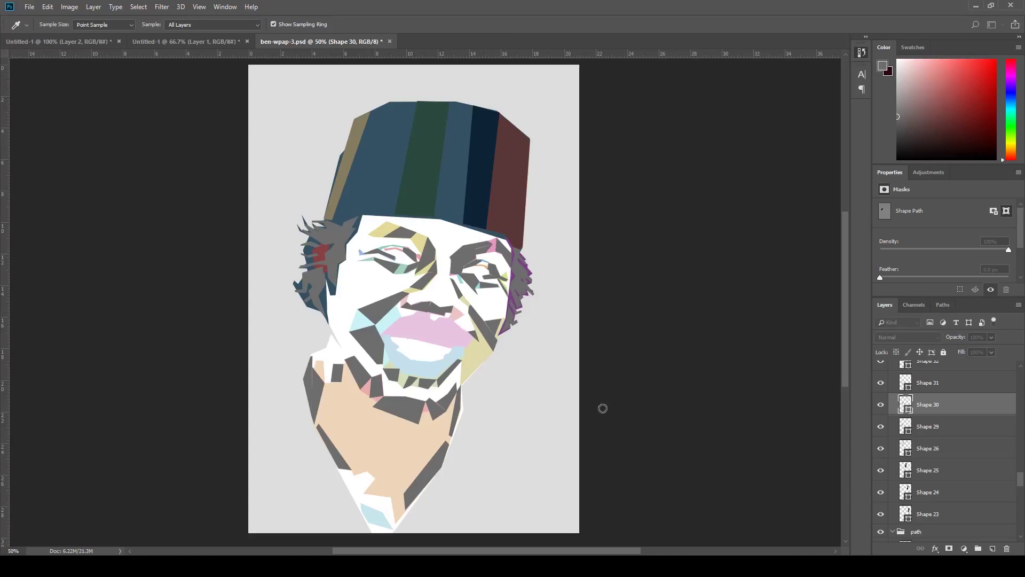
pyautogui.press('a')
pyautogui.hotkey('alt', 'BackSpace')
pyautogui.press('i')
pyautogui.hotkey('alt', ']')
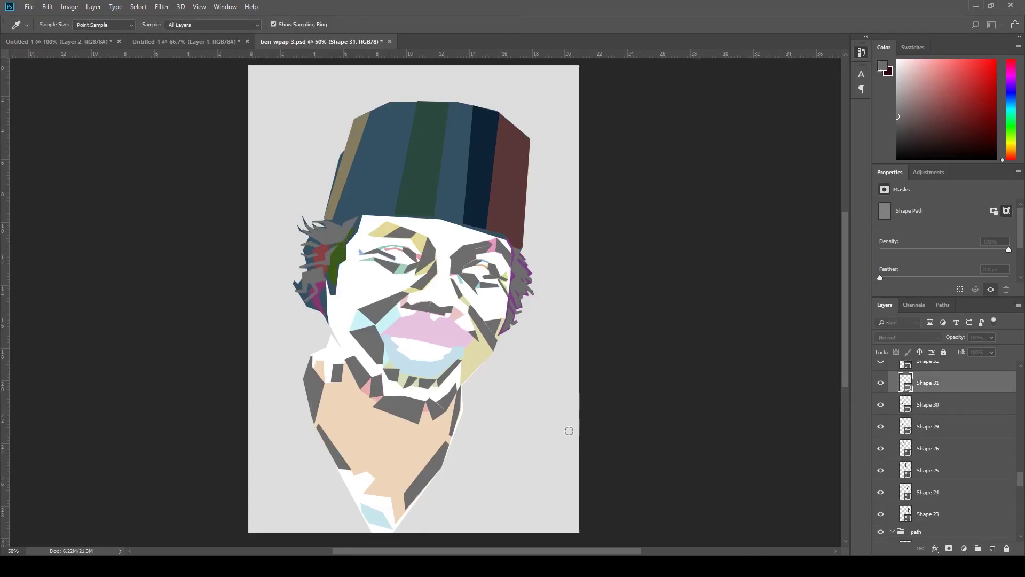
pyautogui.hotkey('alt', ']')
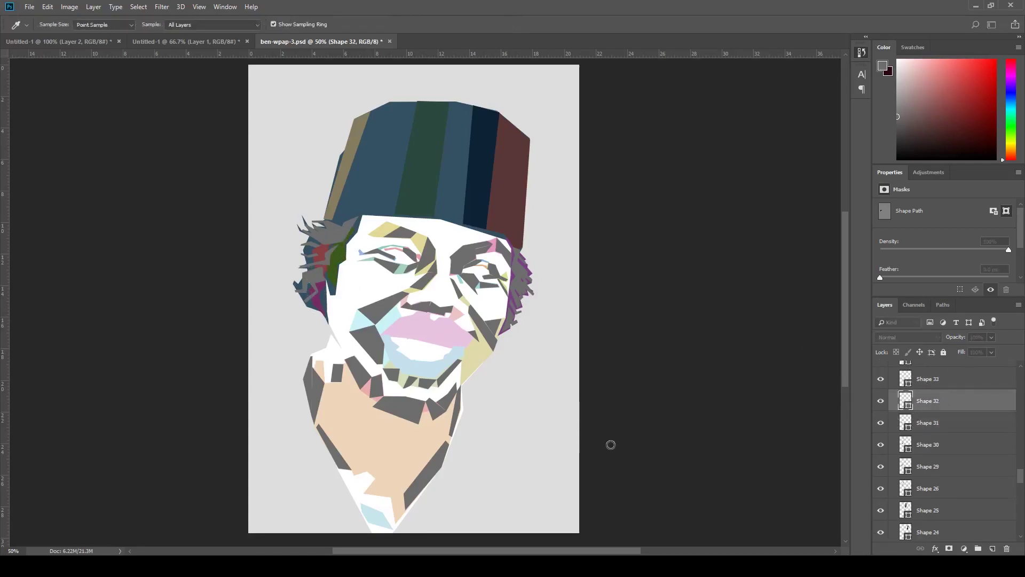
pyautogui.press('v')
pyautogui.click(930, 382)
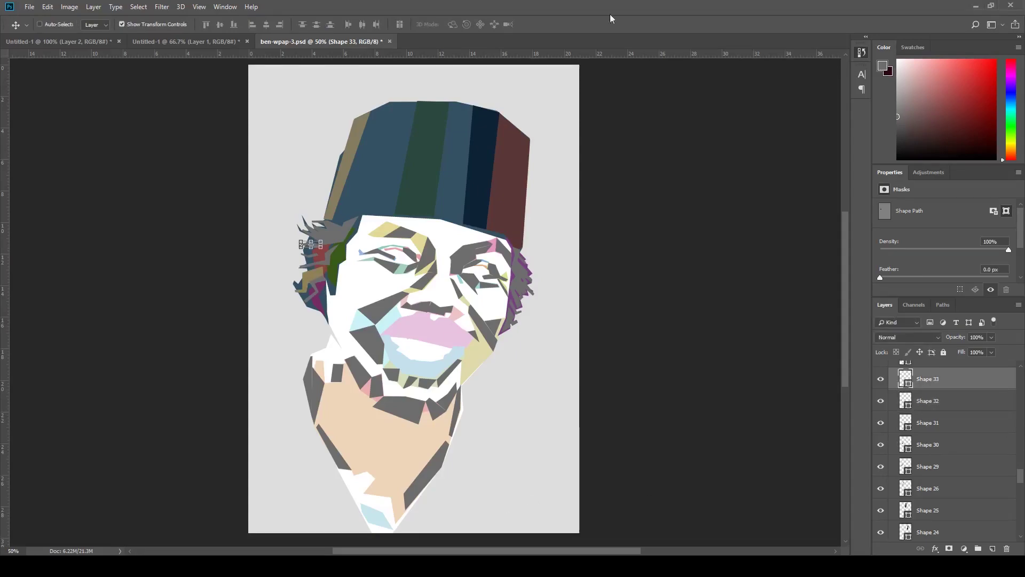
# Step: Recolour the hair facets from Shape 34 through Shape 38 with sampled purple, red and blue
pyautogui.press('i')
pyautogui.hotkey('alt', ']')
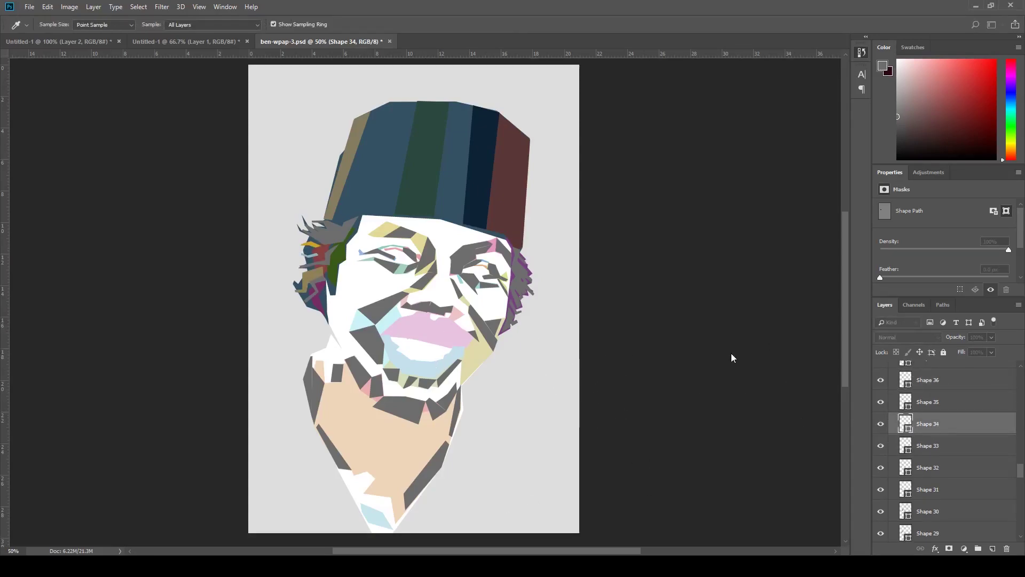
pyautogui.hotkey('alt', ']')
pyautogui.hotkey('alt', ']')
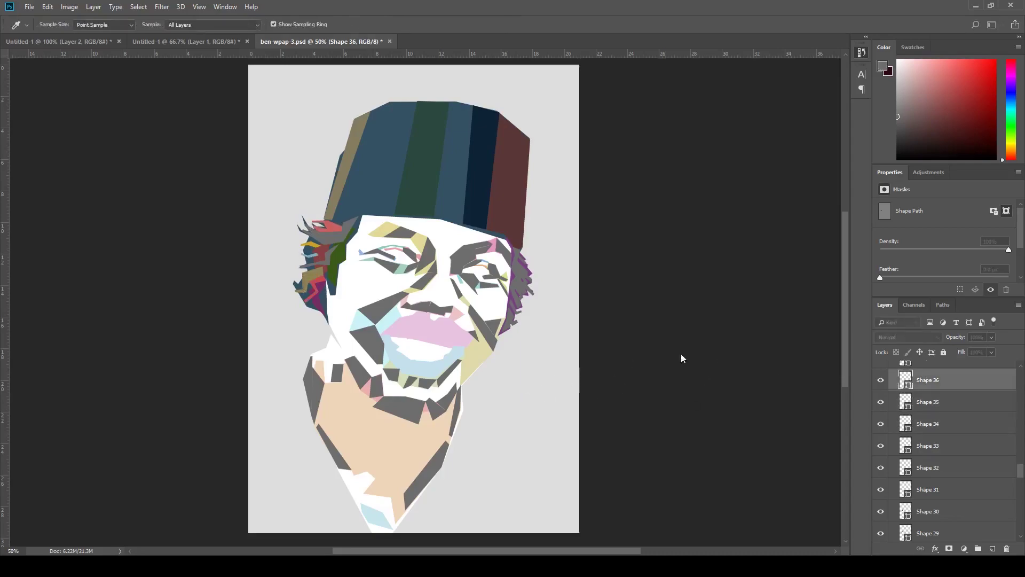
pyautogui.hotkey('alt', ']')
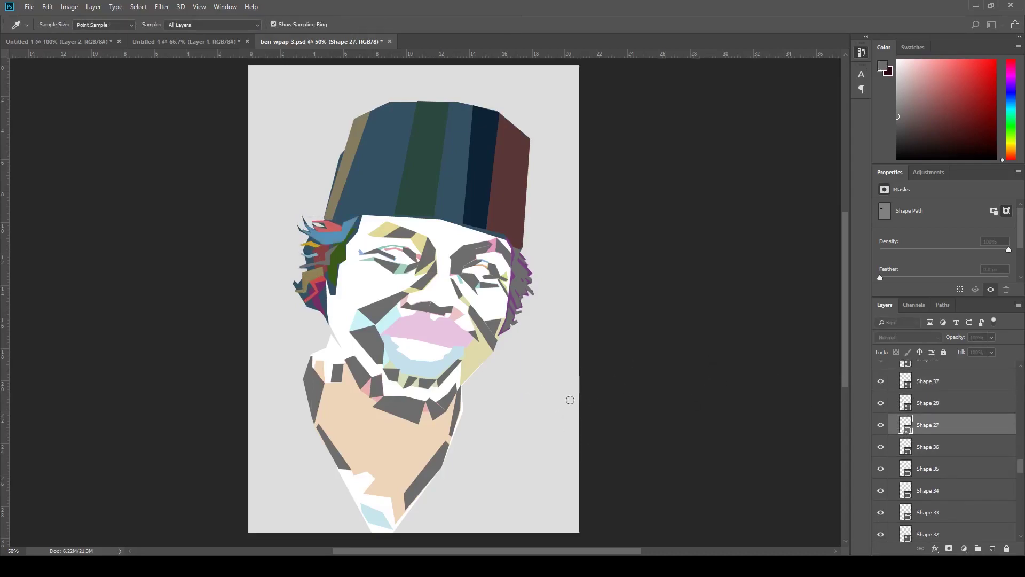
pyautogui.hotkey('alt', ']')
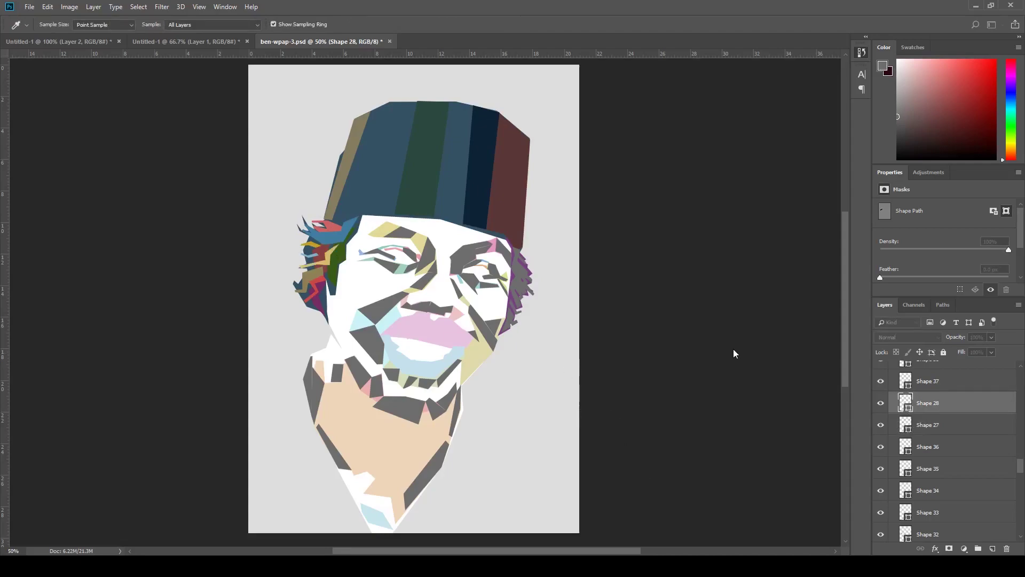
pyautogui.hotkey('alt', ']')
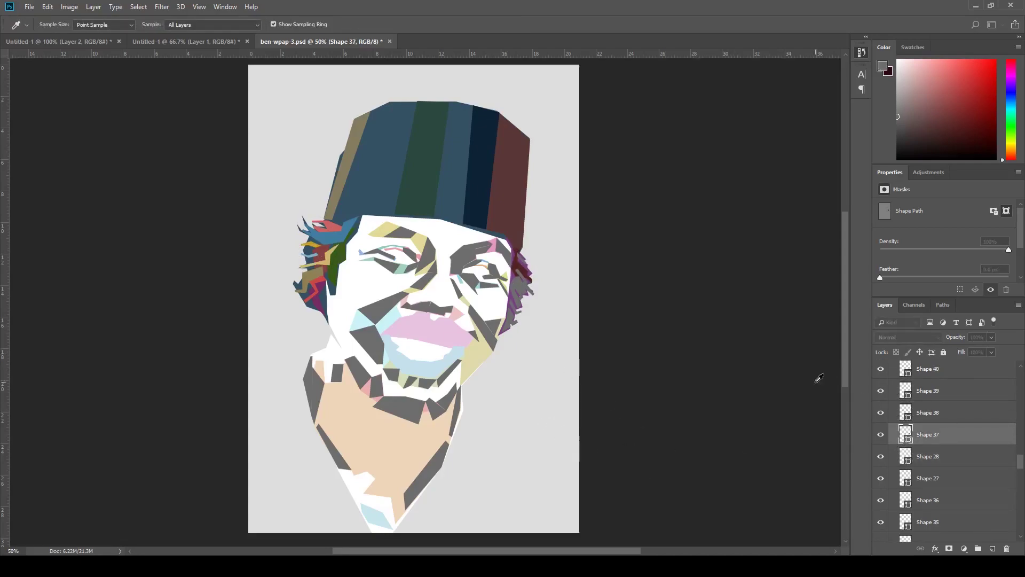
pyautogui.hotkey('alt', ']')
# Step: Fill the forehead and eye facets, Shapes 39 to 44, with sampled pastel colours
pyautogui.hotkey('alt', ']')
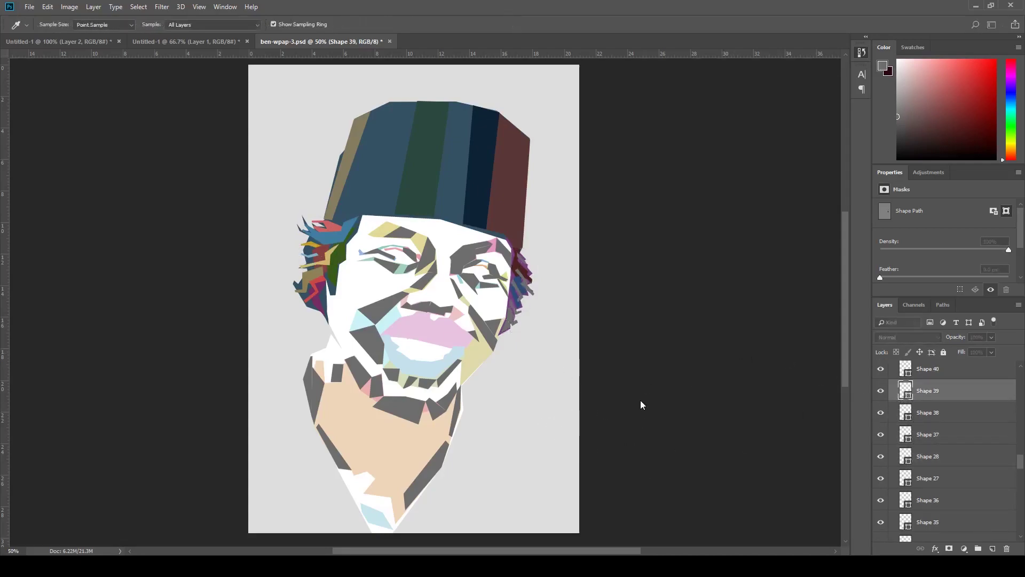
pyautogui.hotkey('alt', ']')
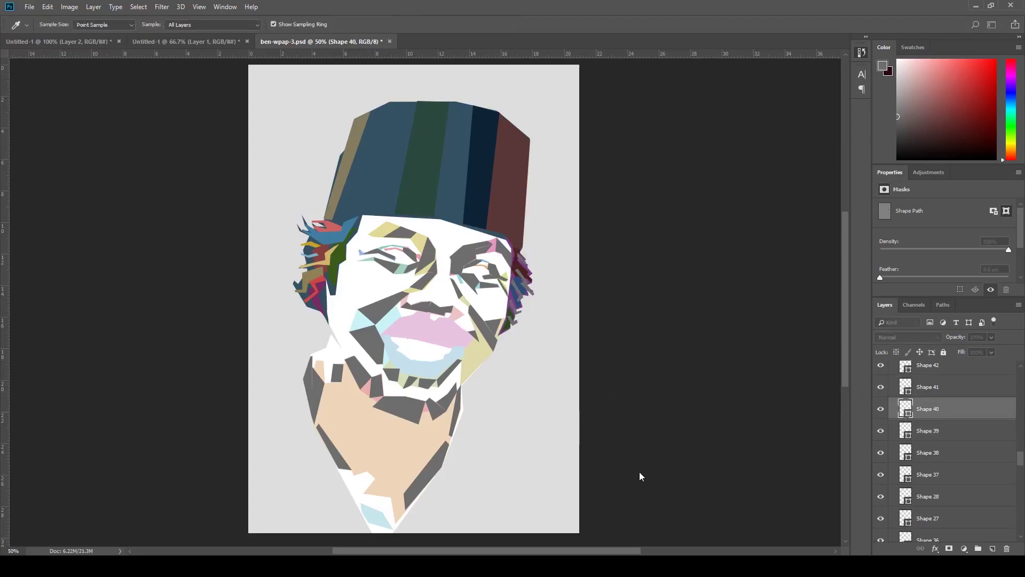
pyautogui.hotkey('alt', ']')
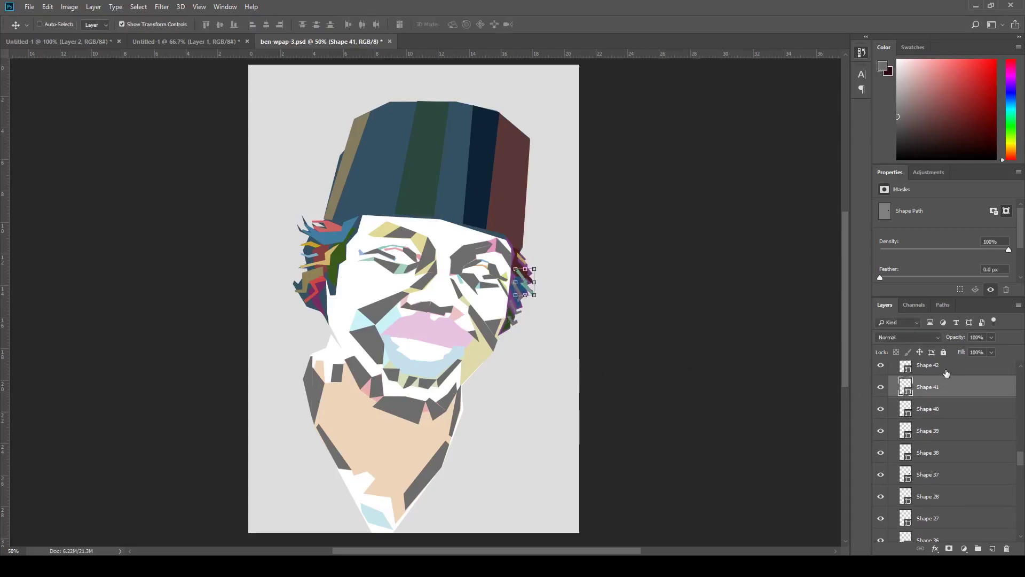
pyautogui.hotkey('alt', ']')
pyautogui.hotkey('alt', ']')
pyautogui.press('v')
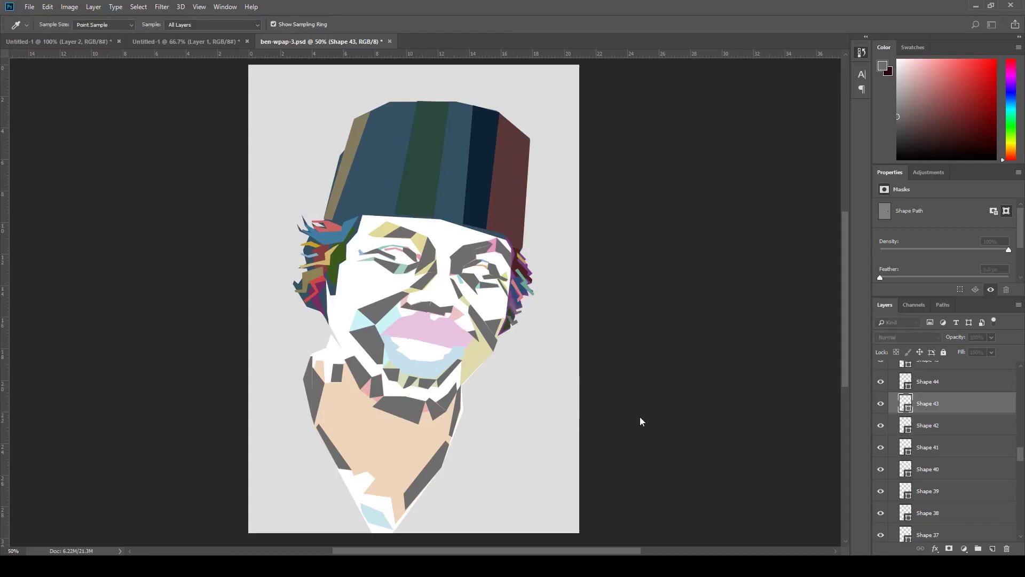
pyautogui.click(926, 383)
pyautogui.press('i')
pyautogui.scroll(2, 929, 418)
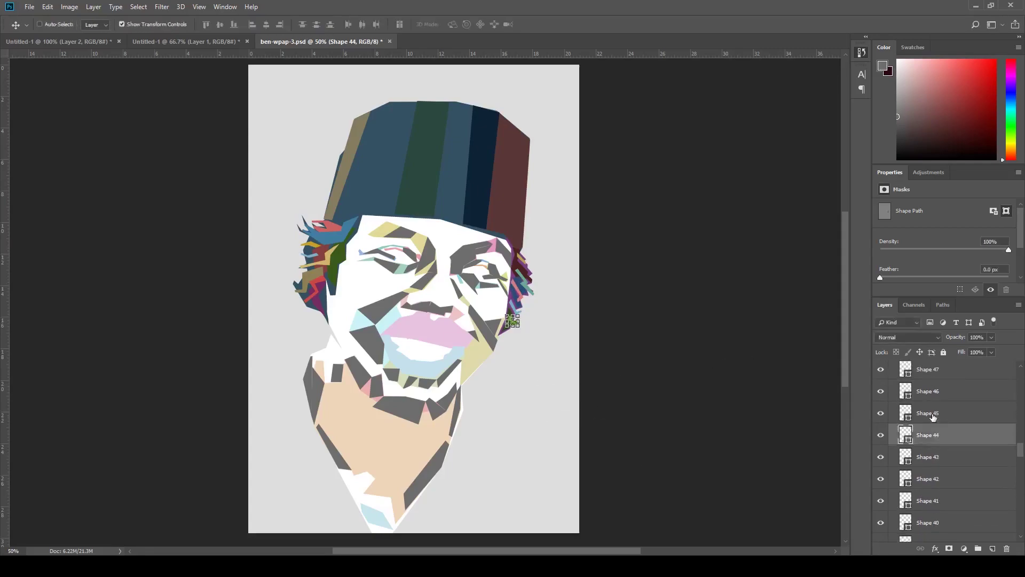
pyautogui.click(927, 418)
# Step: Fill facets Shape 46 to Shape 52 with sampled pastel colours
pyautogui.press('v')
pyautogui.click(942, 396)
pyautogui.press('i')
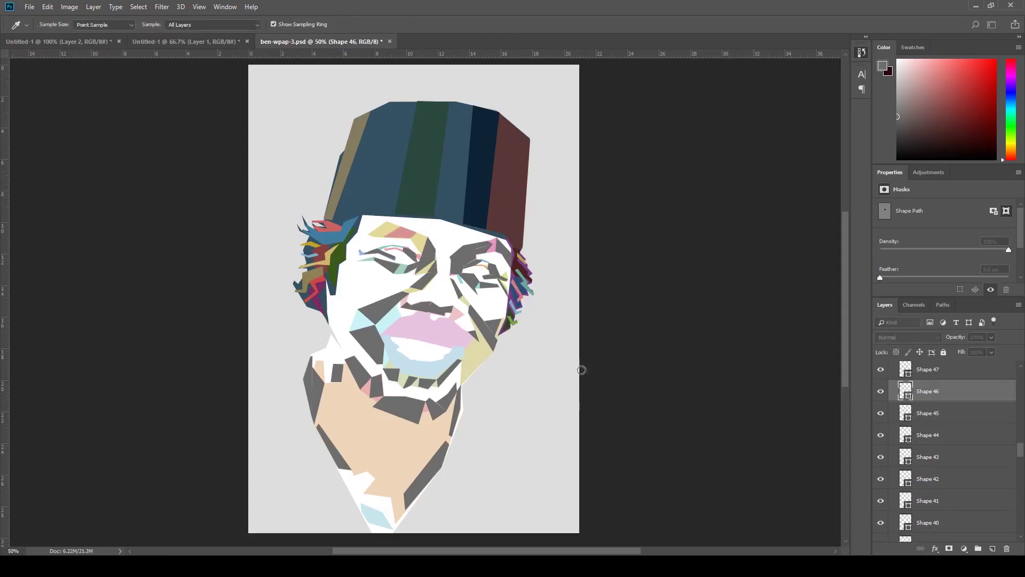
pyautogui.hotkey('alt', ']')
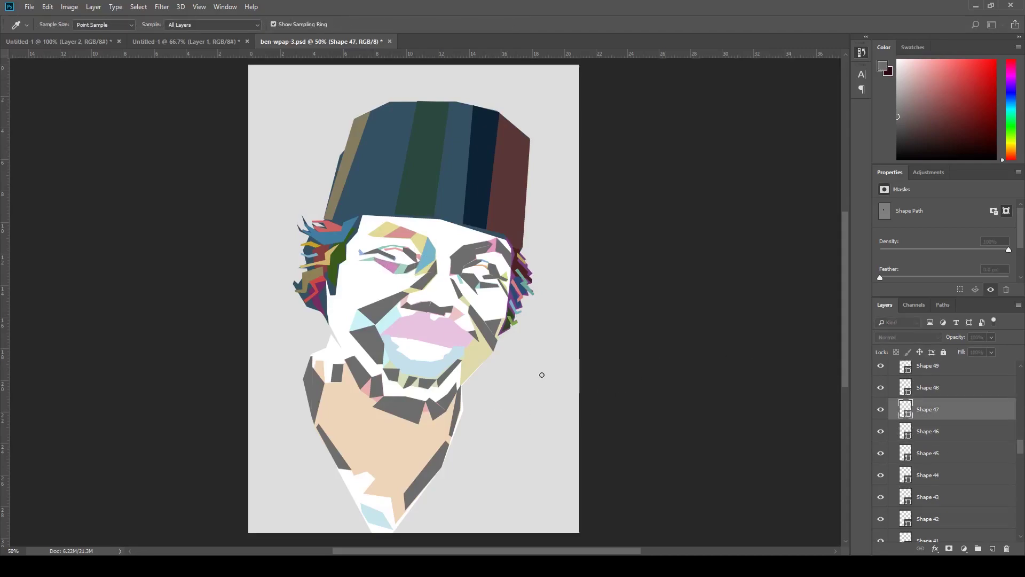
pyautogui.hotkey('alt', ']')
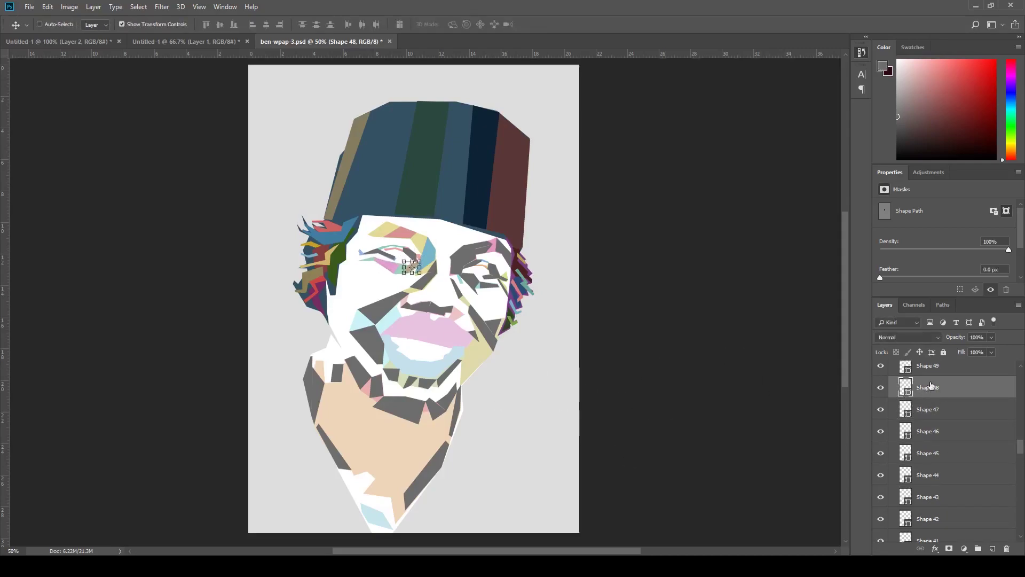
pyautogui.hotkey('alt', ']')
pyautogui.hotkey('alt', ']')
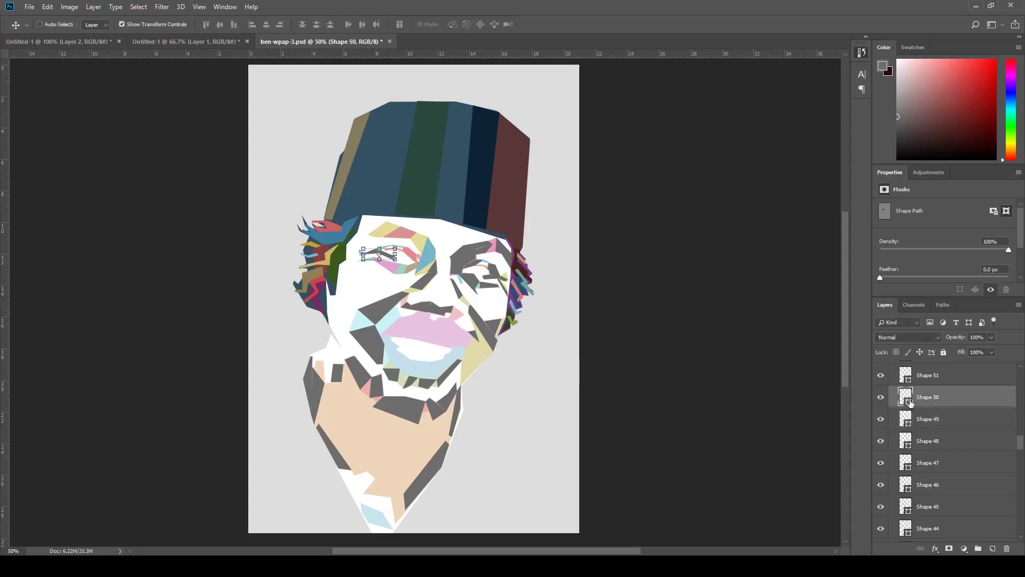
pyautogui.hotkey('alt', ']')
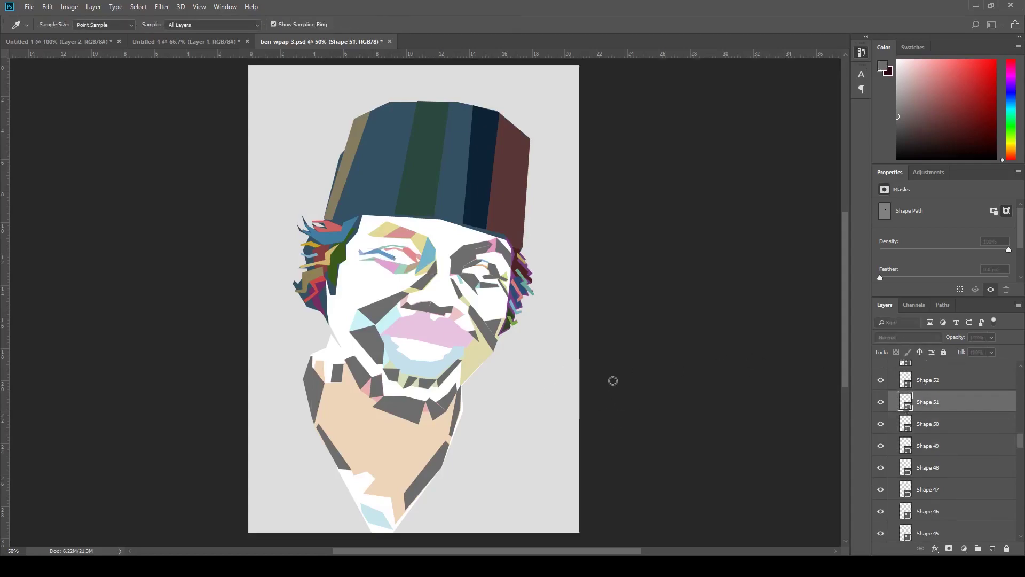
pyautogui.hotkey('alt', ']')
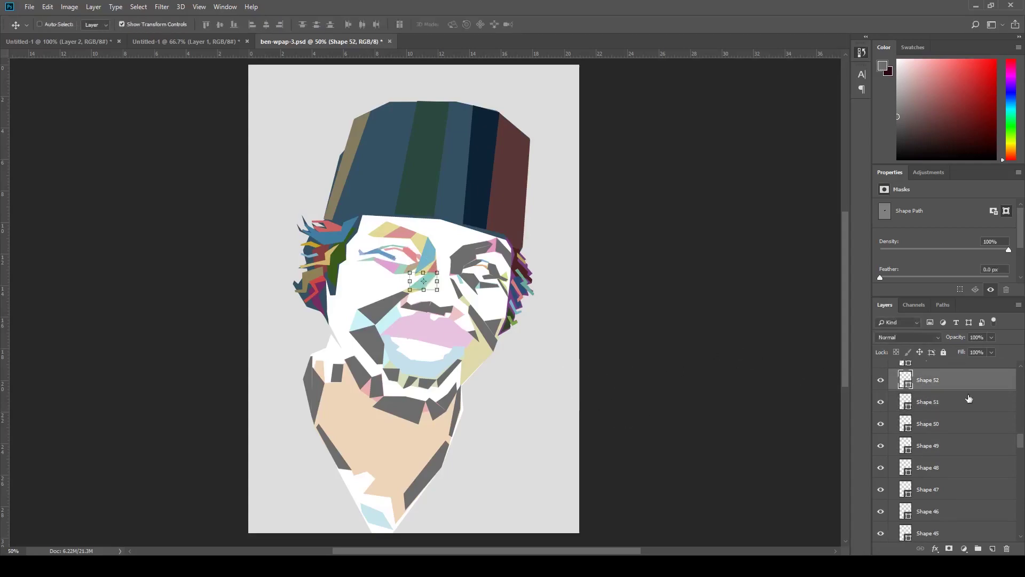
# Step: Recolour facets Shape 53 to Shape 61 in pastel tones sampled from the face
pyautogui.hotkey('alt', ']')
pyautogui.press('v')
pyautogui.press('i')
pyautogui.hotkey('alt', ']')
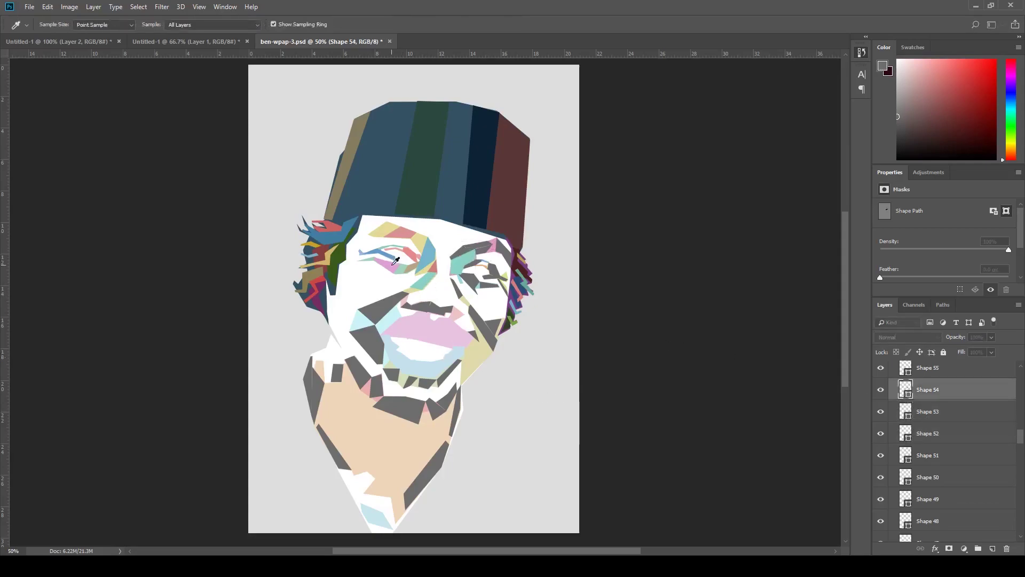
pyautogui.hotkey('alt', ']')
pyautogui.hotkey('alt', ']')
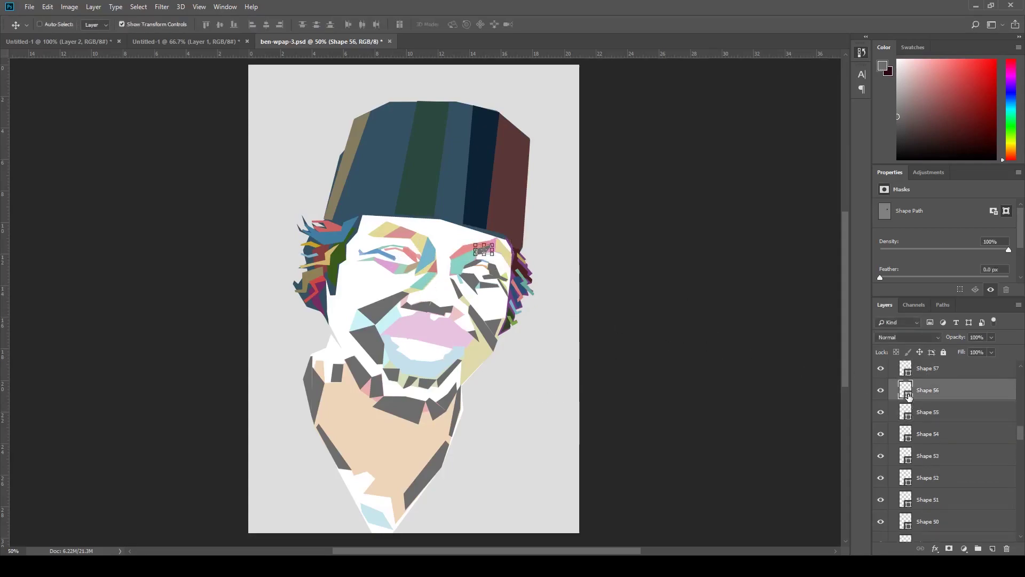
pyautogui.hotkey('alt', ']')
pyautogui.press('v')
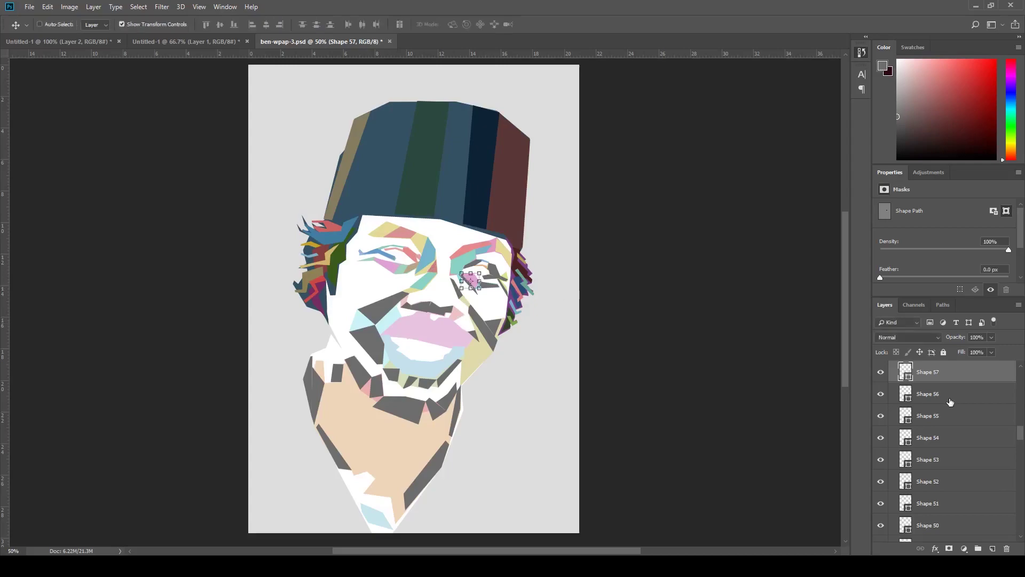
pyautogui.hotkey('alt', ']')
pyautogui.click(927, 450)
pyautogui.press('i')
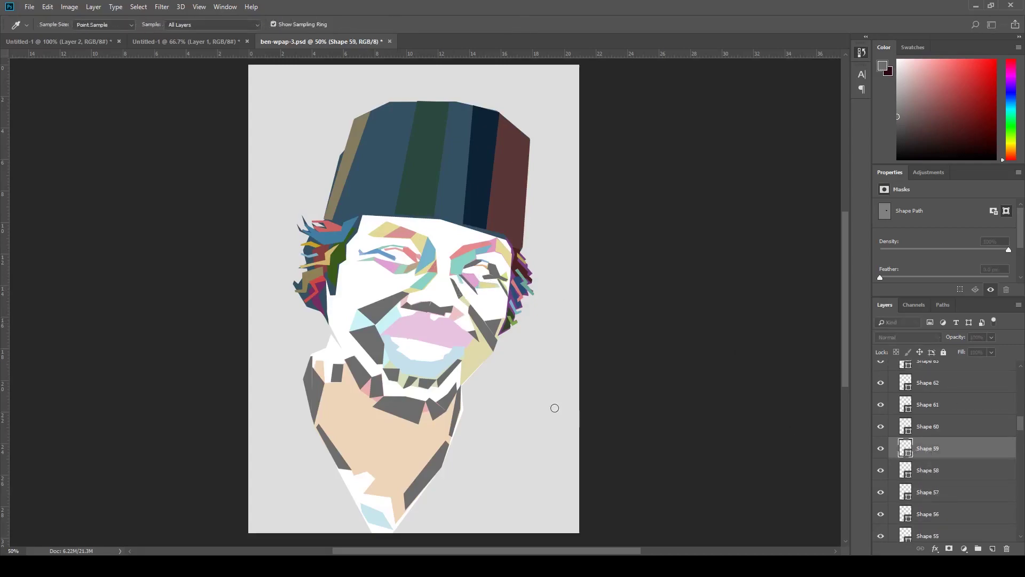
pyautogui.hotkey('alt', ']')
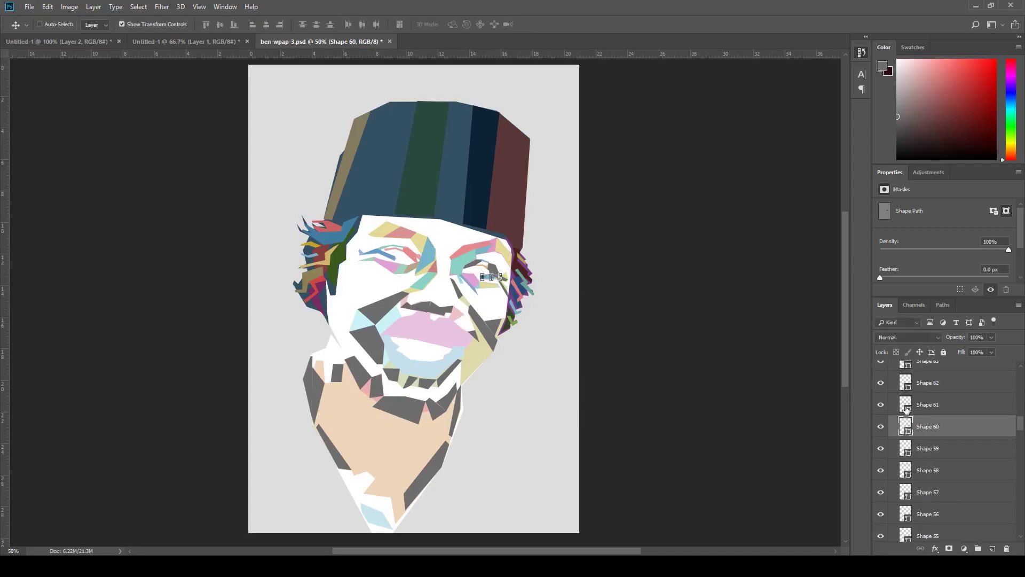
pyautogui.hotkey('alt', ']')
# Step: Fill cheek and mouth facets Shape 62 to Shape 71 with pastel pink, blue and yellow
pyautogui.keyDown('ctrl'); pyautogui.click(484, 279); pyautogui.keyUp('ctrl')
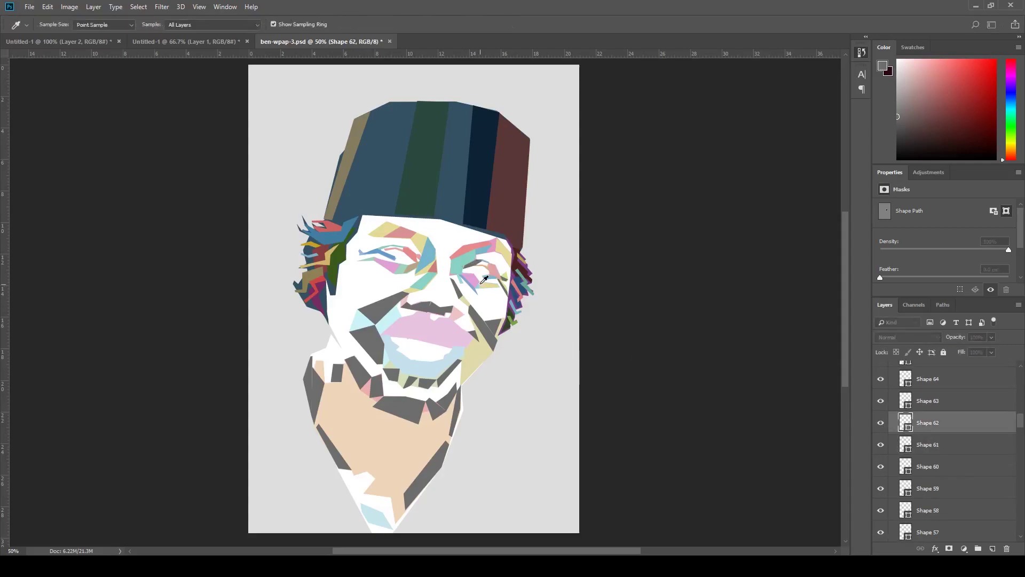
pyautogui.click(908, 399)
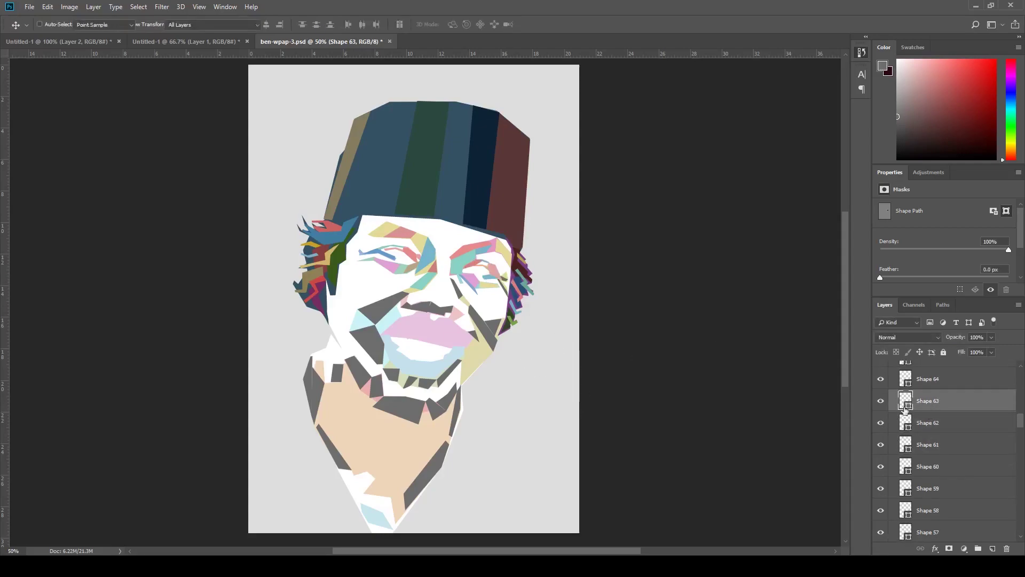
pyautogui.click(904, 384)
pyautogui.press('i')
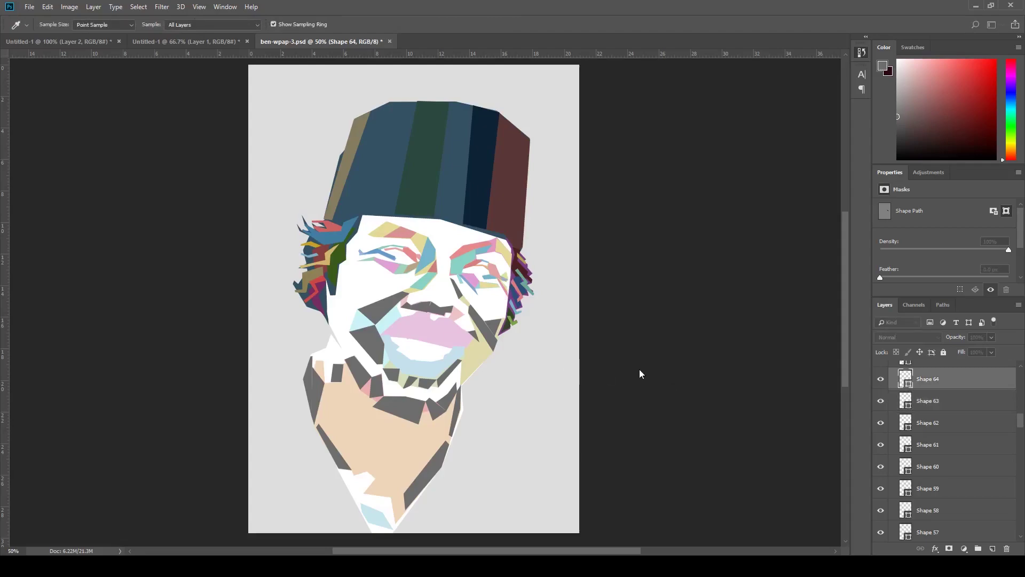
pyautogui.hotkey('alt', ']')
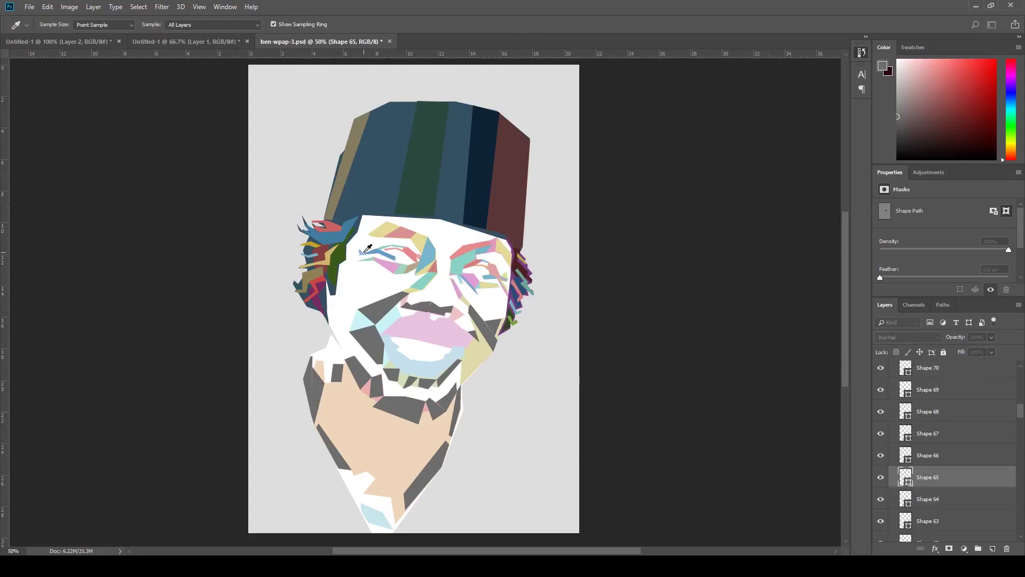
pyautogui.keyDown('ctrl'); pyautogui.click(457, 288); pyautogui.keyUp('ctrl')
pyautogui.keyDown('ctrl'); pyautogui.click(478, 275); pyautogui.keyUp('ctrl')
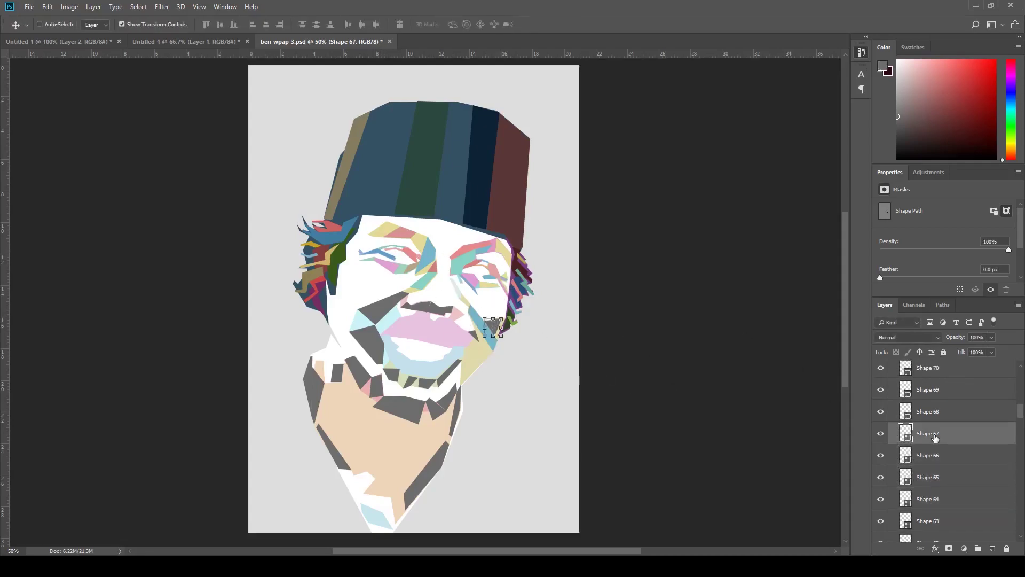
pyautogui.press('v')
pyautogui.keyDown('ctrl'); pyautogui.click(492, 327); pyautogui.keyUp('ctrl')
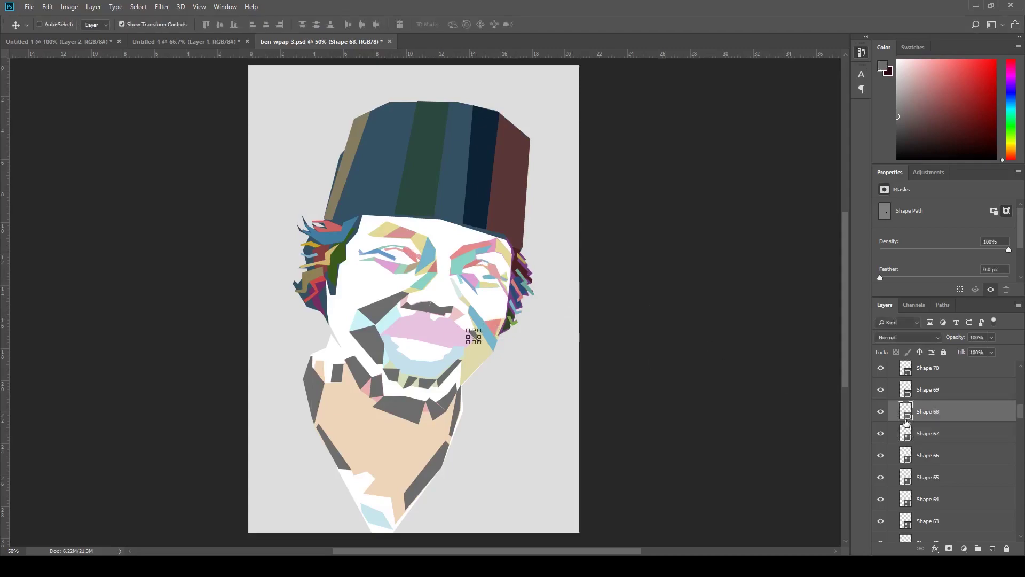
pyautogui.click(920, 392)
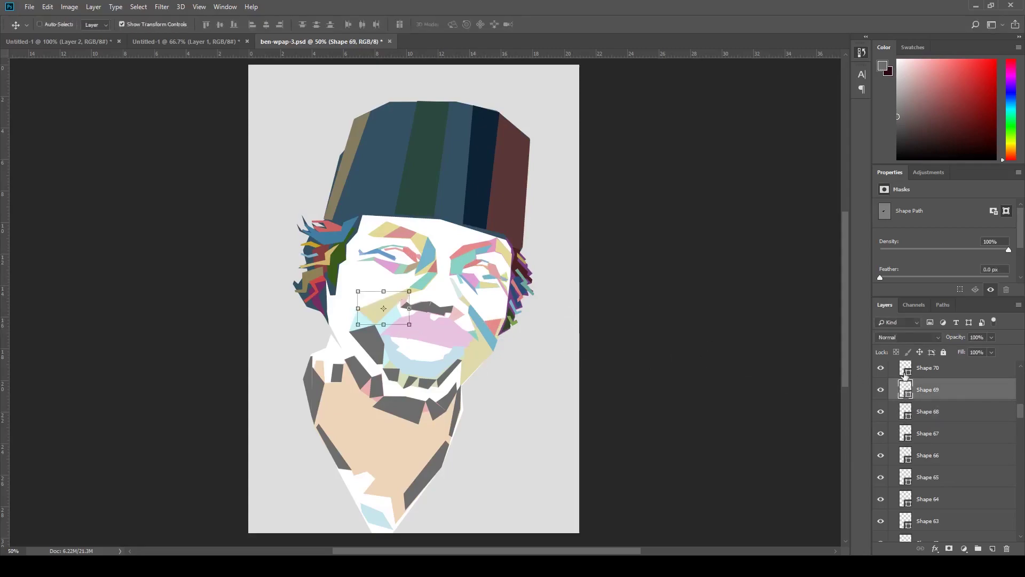
pyautogui.click(931, 375)
pyautogui.keyDown('ctrl'); pyautogui.click(386, 369); pyautogui.keyUp('ctrl')
# Step: Recolour facets Shape 72 to Shape 80 down to the blue chin facet in pastels
pyautogui.press('i')
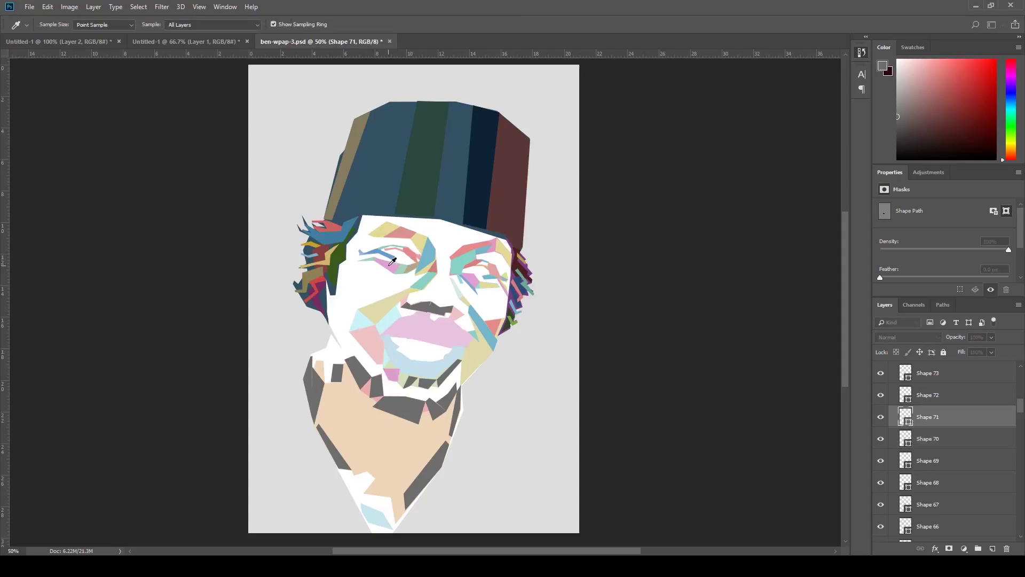
pyautogui.keyDown('ctrl'); pyautogui.click(473, 280); pyautogui.keyUp('ctrl')
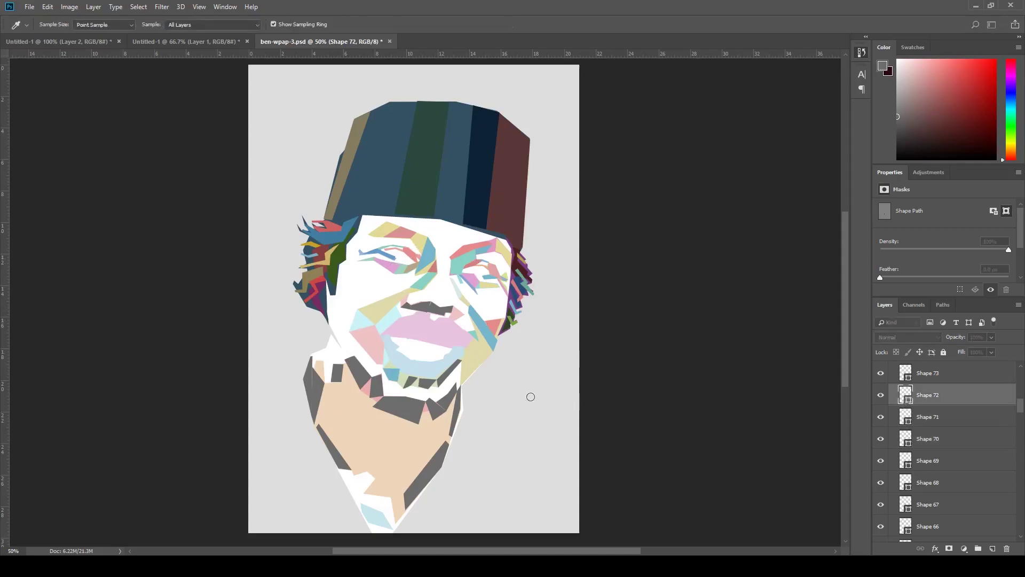
pyautogui.keyDown('ctrl'); pyautogui.click(420, 384); pyautogui.keyUp('ctrl')
pyautogui.keyDown('ctrl'); pyautogui.click(527, 384); pyautogui.keyUp('ctrl')
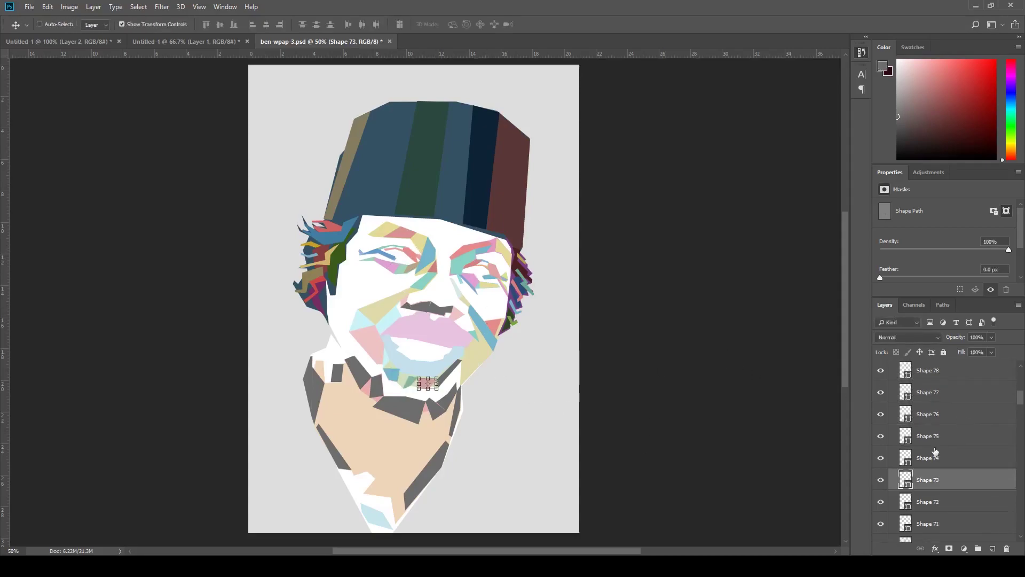
pyautogui.keyDown('ctrl'); pyautogui.click(449, 371); pyautogui.keyUp('ctrl')
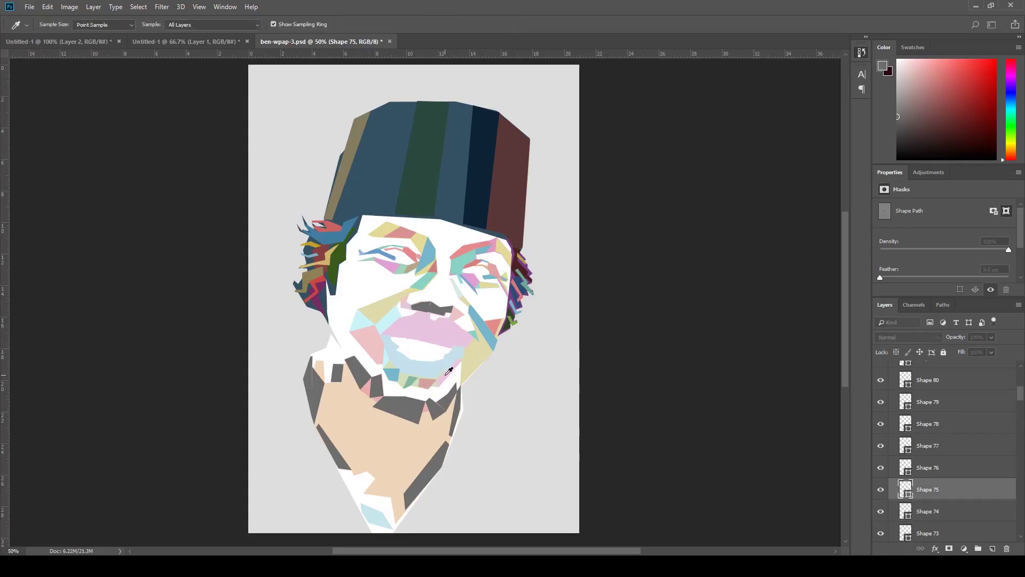
pyautogui.keyDown('ctrl'); pyautogui.click(420, 306); pyautogui.keyUp('ctrl')
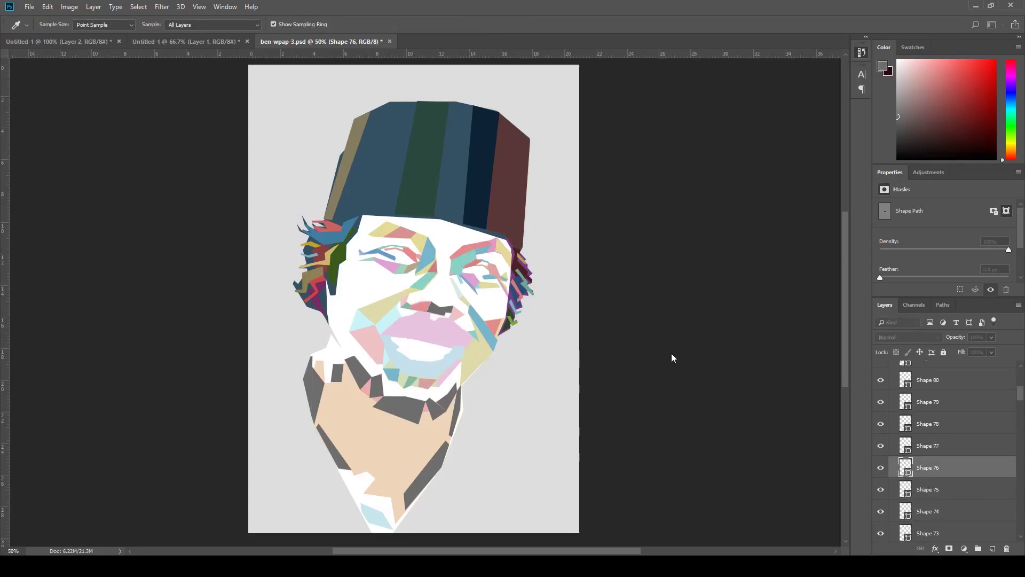
pyautogui.keyDown('ctrl'); pyautogui.click(438, 309); pyautogui.keyUp('ctrl')
pyautogui.keyDown('ctrl'); pyautogui.click(390, 259); pyautogui.keyUp('ctrl')
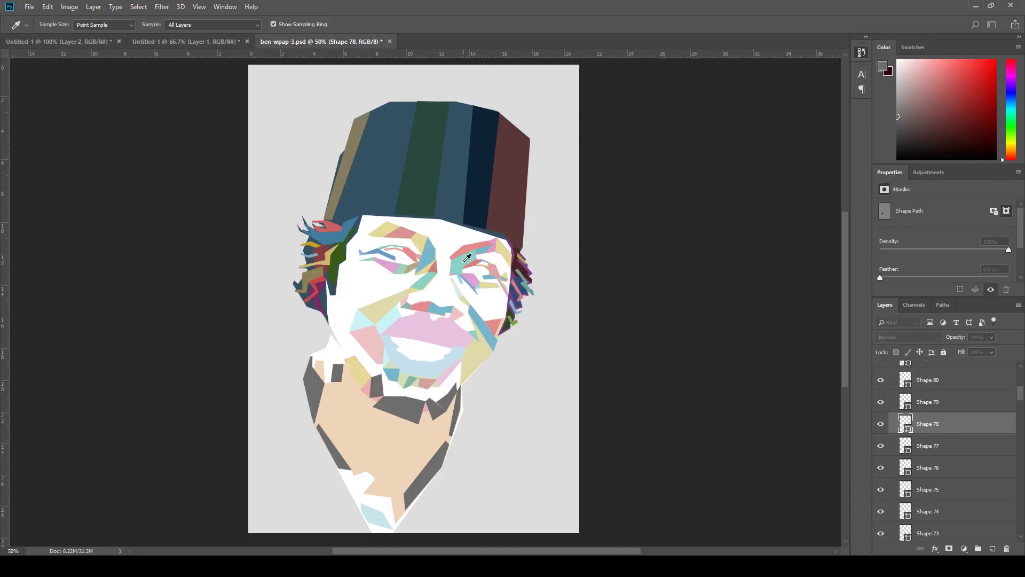
pyautogui.keyDown('ctrl'); pyautogui.click(402, 332); pyautogui.keyUp('ctrl')
pyautogui.keyDown('ctrl'); pyautogui.click(395, 409); pyautogui.keyUp('ctrl')
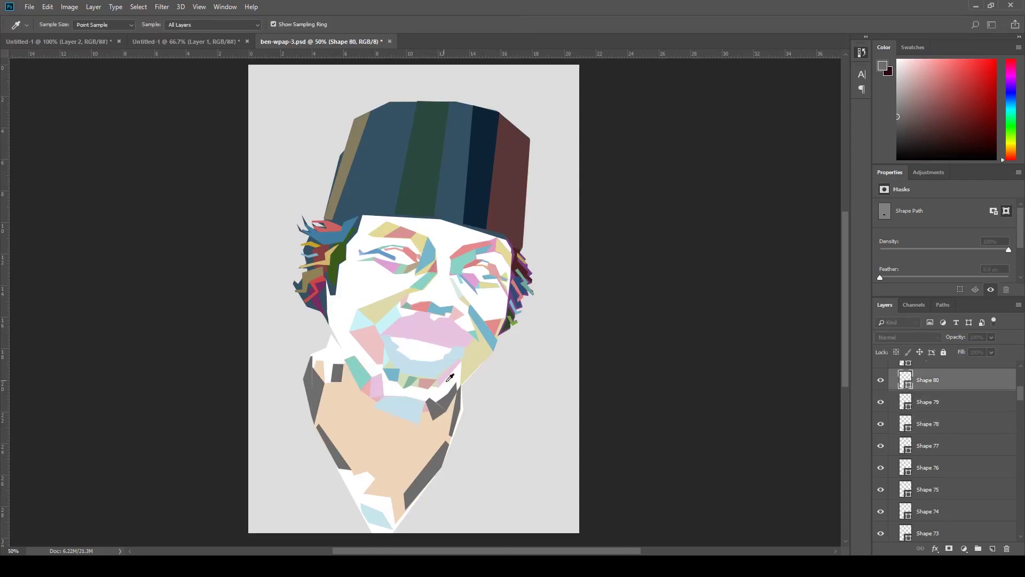
# Step: Fill the last jaw facets, Shape 81 to Shape 85, with sampled pastel colours
pyautogui.scroll(3, 953, 415)
pyautogui.click(927, 465)
pyautogui.press('i')
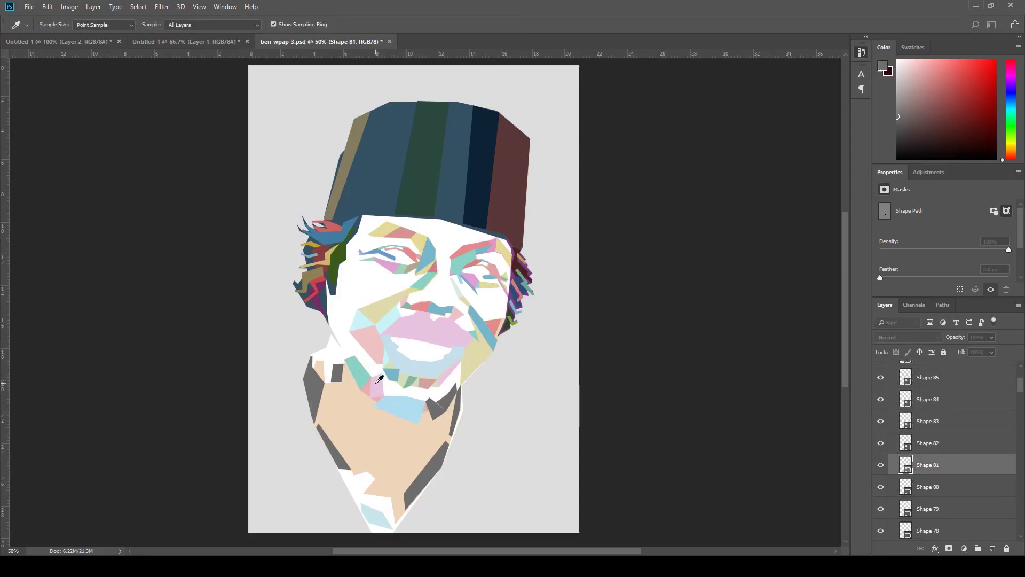
pyautogui.keyDown('ctrl'); pyautogui.click(432, 414); pyautogui.keyUp('ctrl')
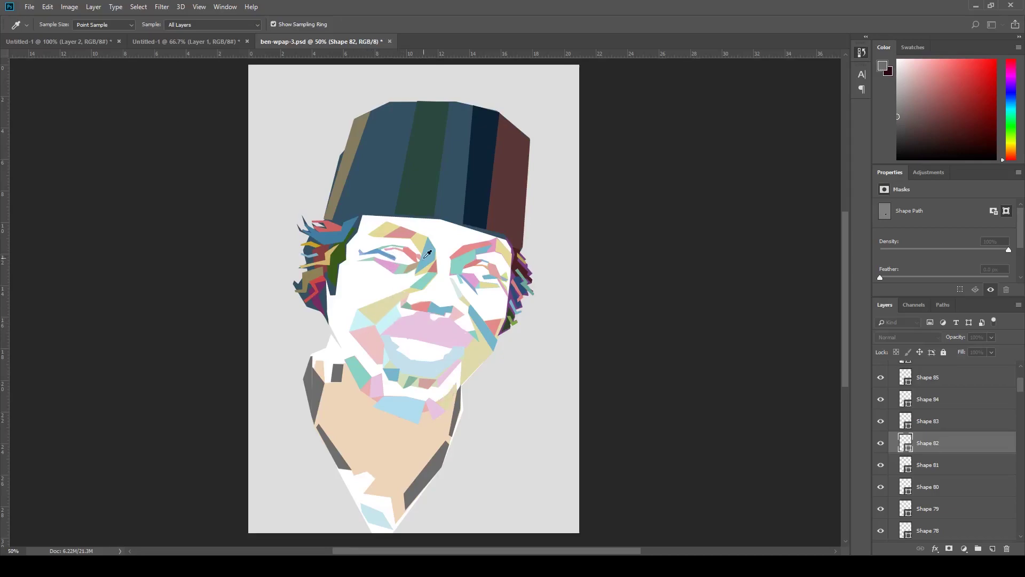
pyautogui.click(928, 421)
pyautogui.hotkey('alt', ']')
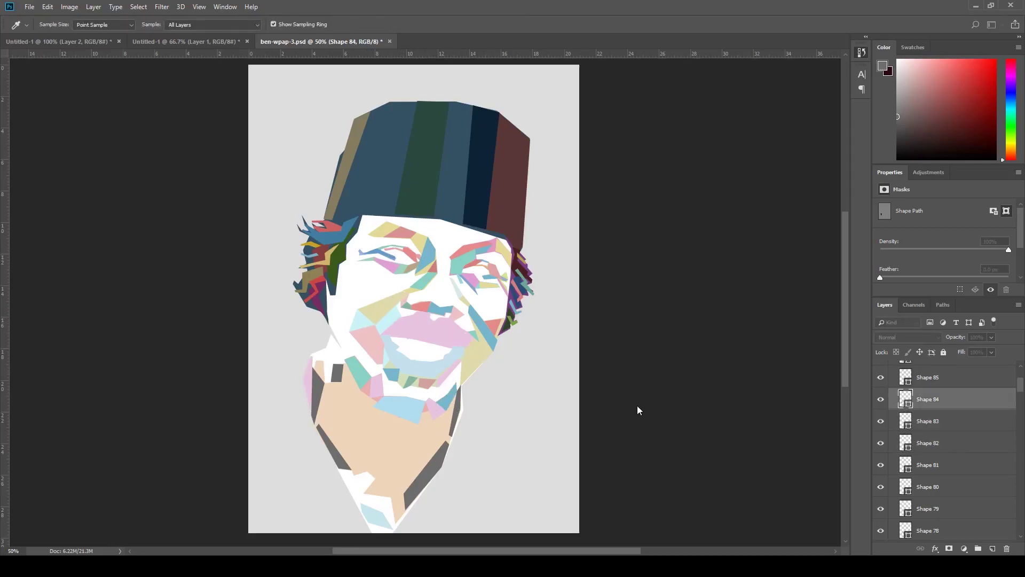
pyautogui.keyDown('ctrl'); pyautogui.click(376, 325); pyautogui.keyUp('ctrl')
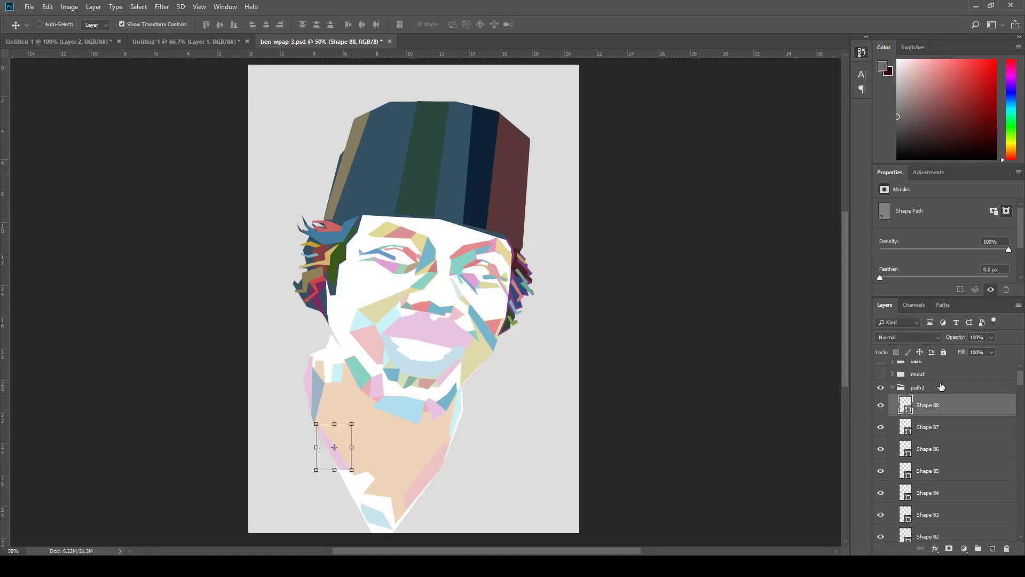
# Step: Collapse the path2 group, then open the mulut mouth group and select its shape layers
pyautogui.click(941, 387)
pyautogui.click(881, 387)
pyautogui.click(892, 387)
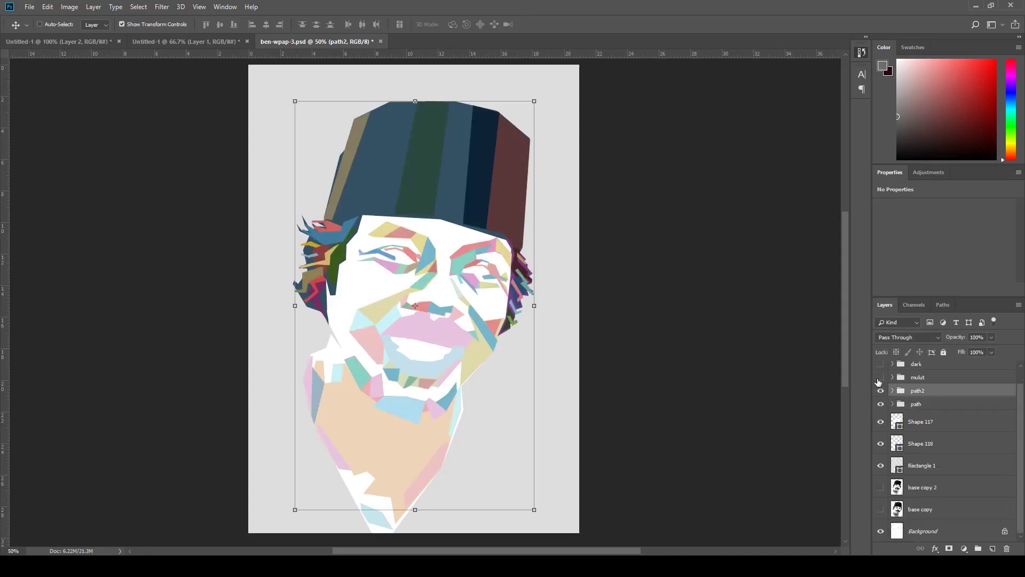
pyautogui.click(918, 377)
pyautogui.scroll(-3, 911, 468)
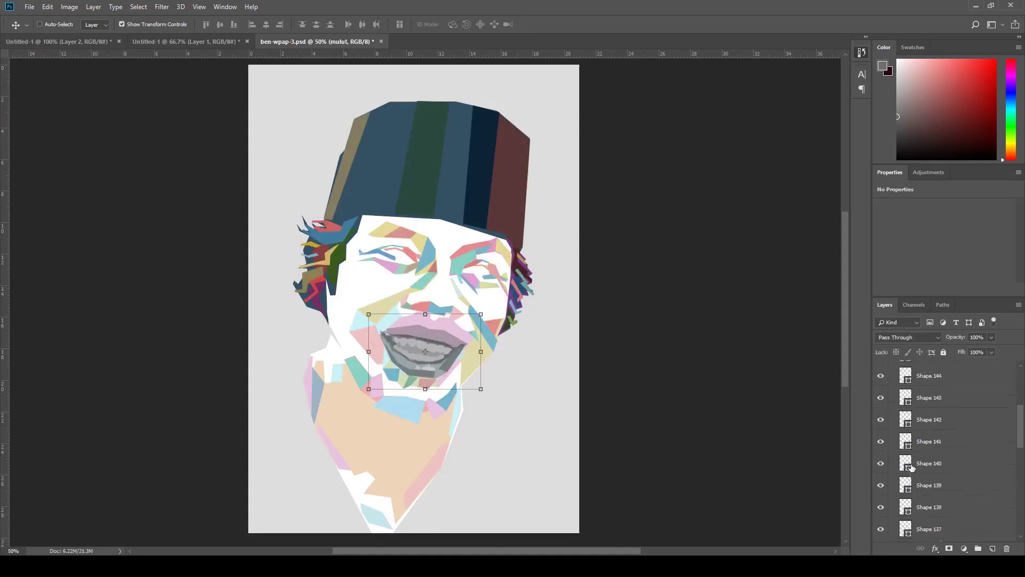
pyautogui.scroll(-2, 912, 468)
pyautogui.click(929, 481)
pyautogui.scroll(5, 929, 481)
pyautogui.keyDown('shift'); pyautogui.click(929, 407); pyautogui.keyUp('shift')
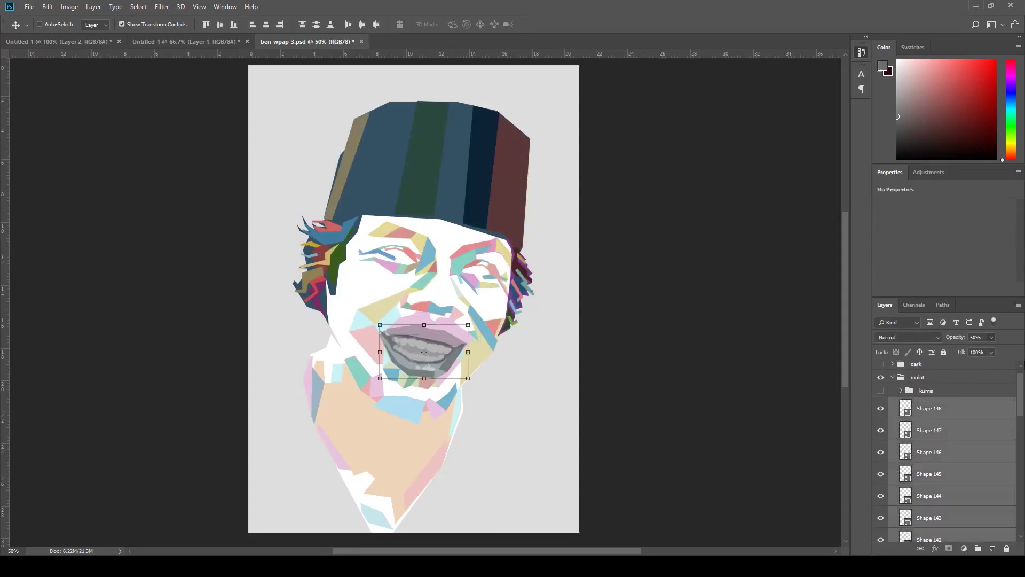
pyautogui.scroll(-5, 929, 467)
# Step: Recolour mouth Shapes 128–136 with Eyedropper-sampled dark red lip and white tooth colours
pyautogui.click(909, 469)
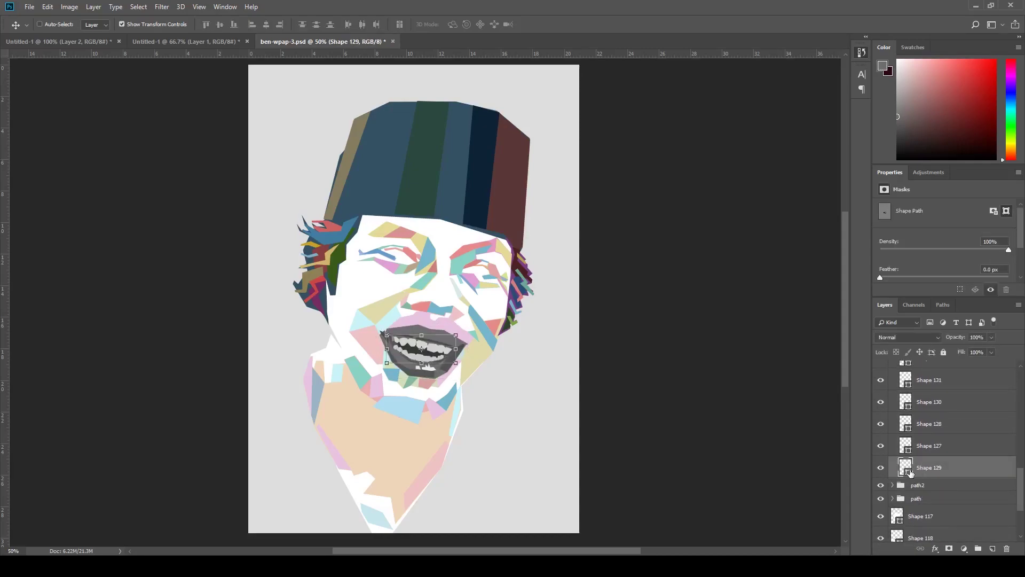
pyautogui.click(929, 446)
pyautogui.press('i')
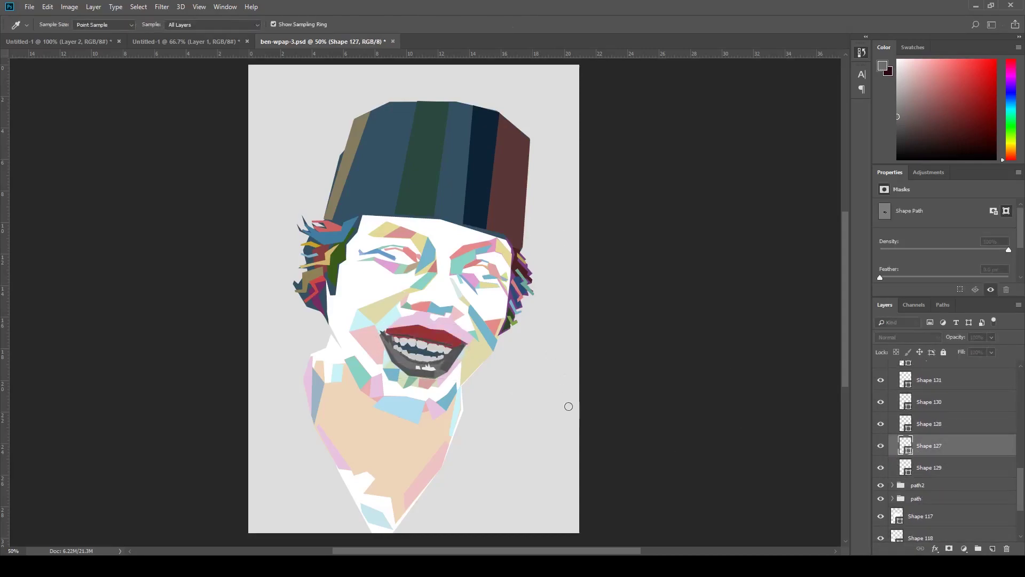
pyautogui.keyDown('ctrl'); pyautogui.click(417, 357); pyautogui.keyUp('ctrl')
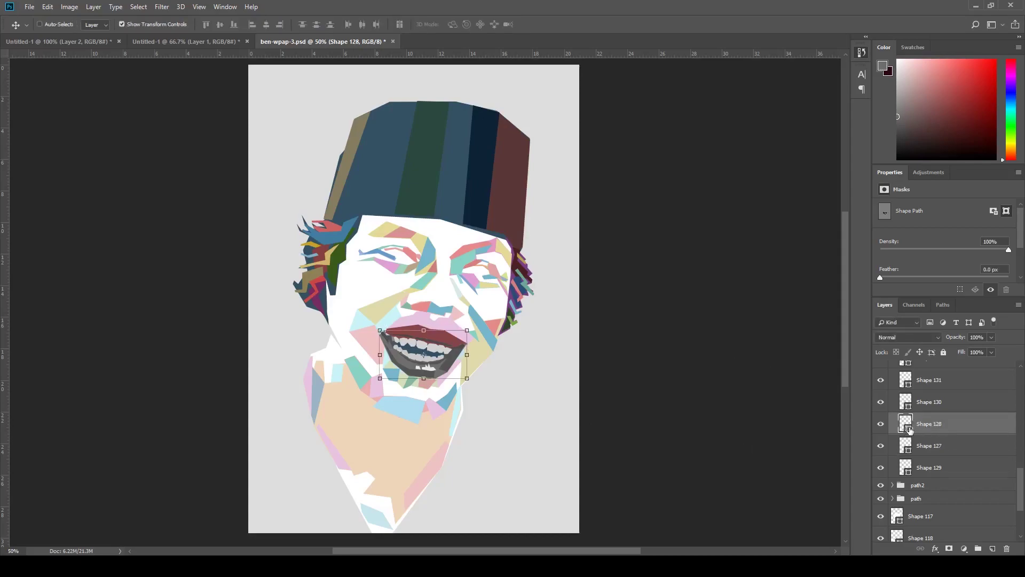
pyautogui.keyDown('ctrl'); pyautogui.click(491, 364); pyautogui.keyUp('ctrl')
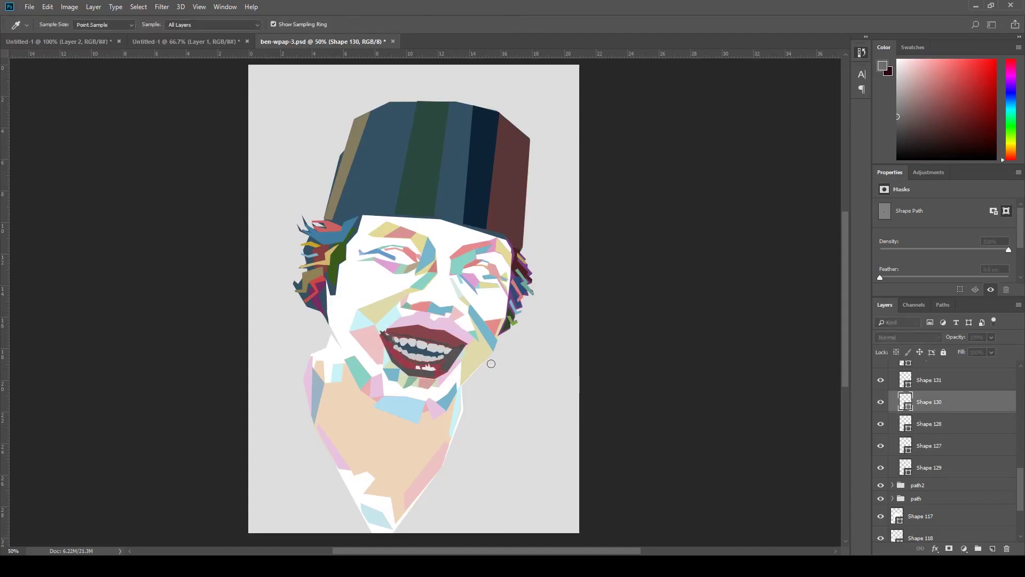
pyautogui.click(931, 384)
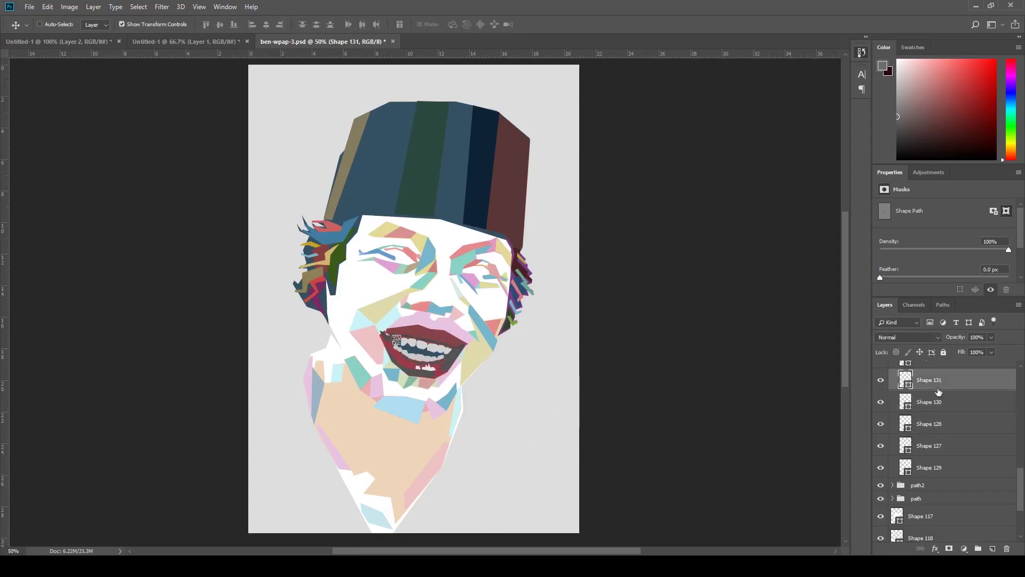
pyautogui.click(932, 364)
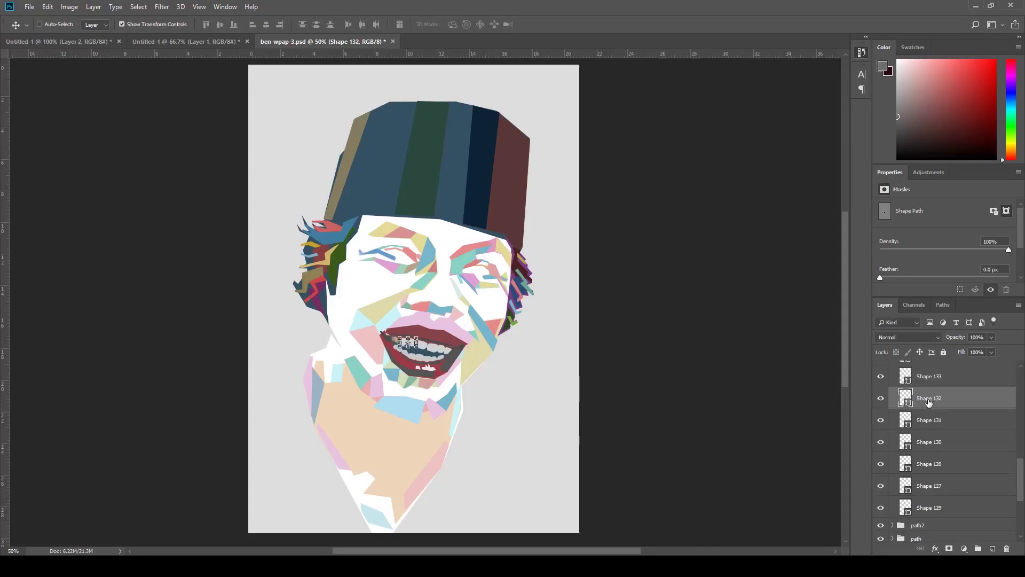
pyautogui.hotkey('alt', ']')
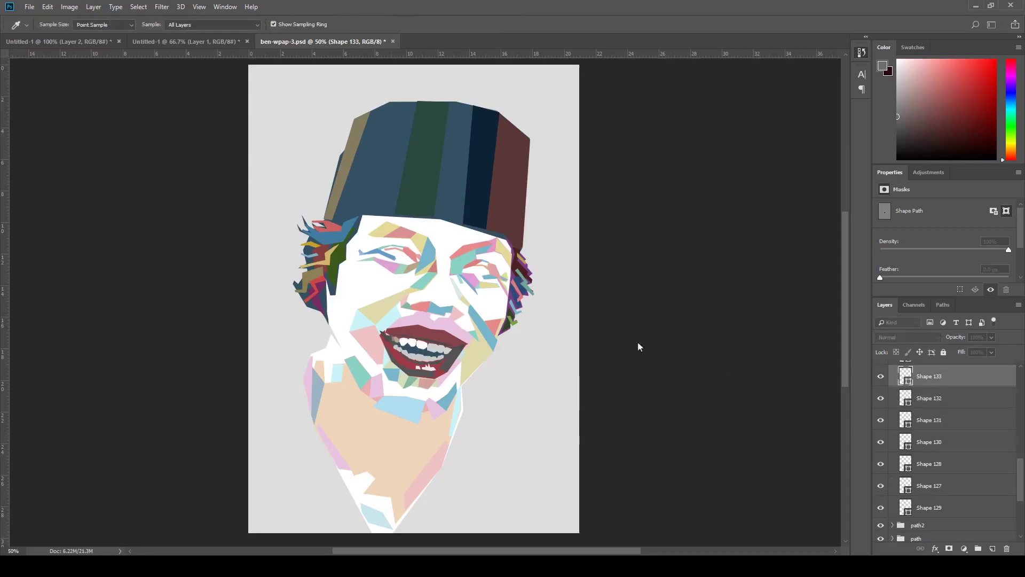
pyautogui.hotkey('alt', ']')
pyautogui.hotkey('alt', ']')
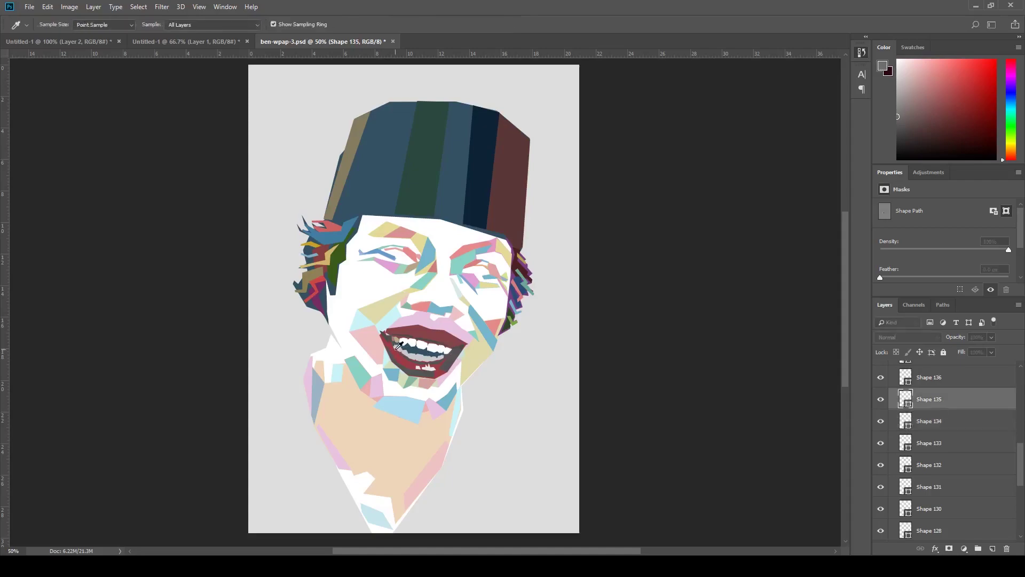
pyautogui.hotkey('alt', ']')
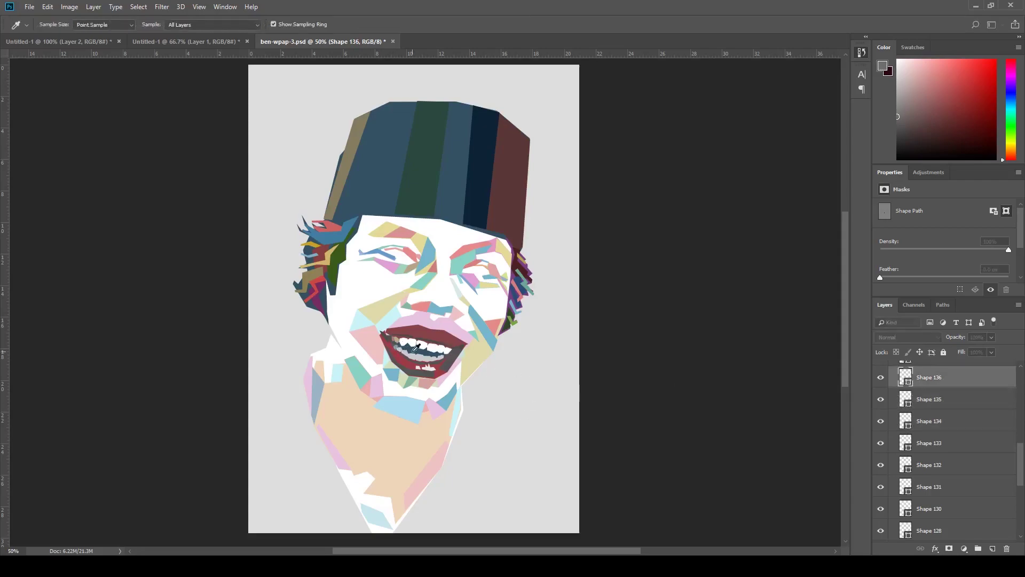
pyautogui.press('v')
pyautogui.hotkey('alt', ']')
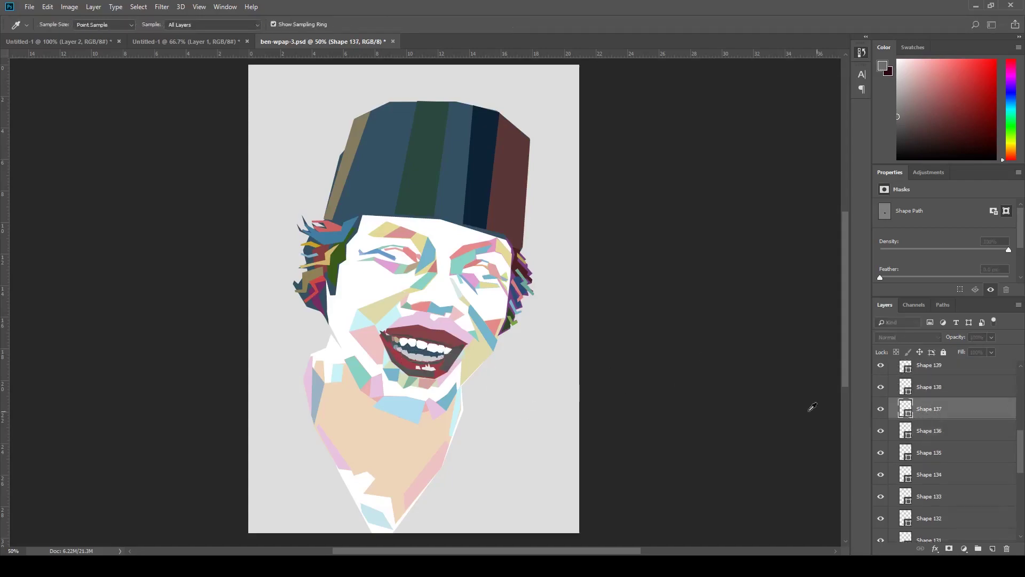
# Step: Recolour mouth Shapes 138–143 by sampling colours with the Eyedropper
pyautogui.click(933, 433)
pyautogui.press('i')
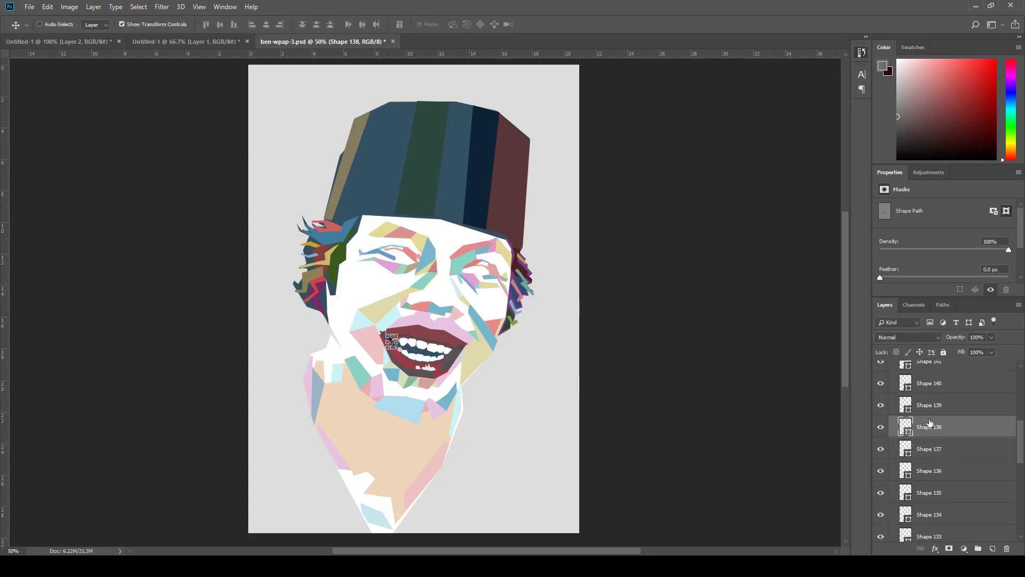
pyautogui.hotkey('alt', ']')
pyautogui.press('v')
pyautogui.click(910, 391)
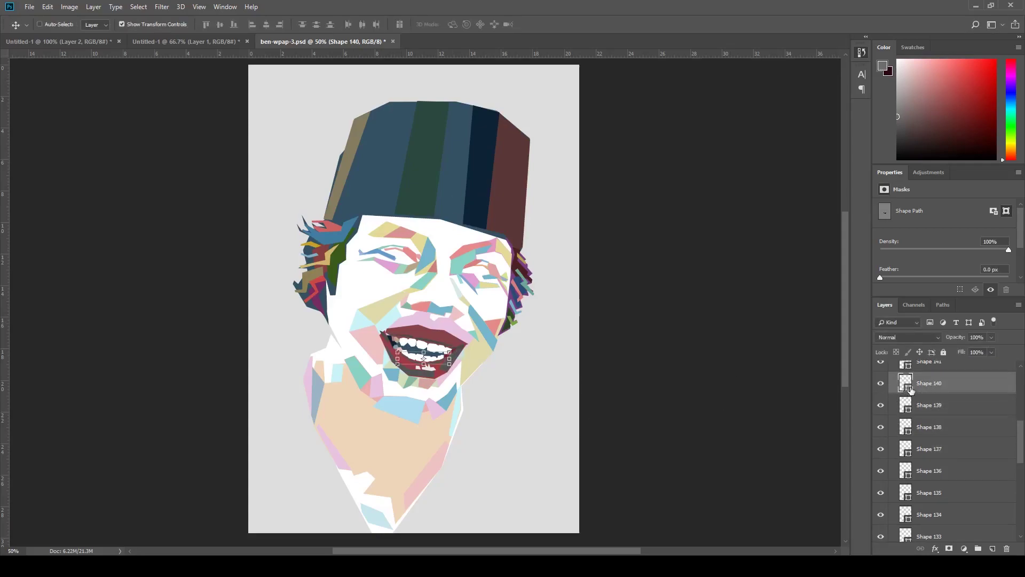
pyautogui.press('i')
pyautogui.hotkey('alt', ']')
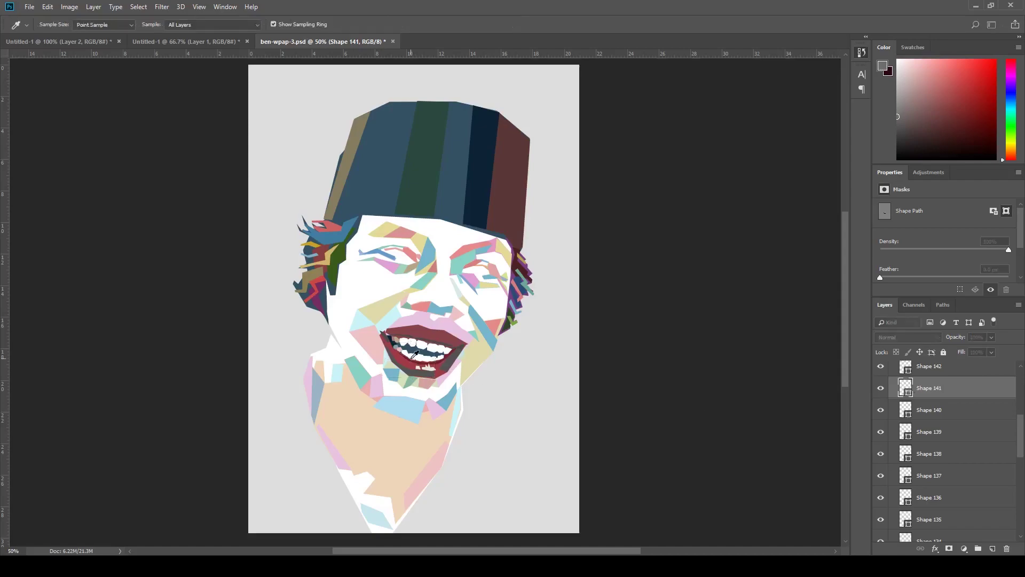
pyautogui.press('v')
pyautogui.hotkey('alt', ']')
pyautogui.press('i')
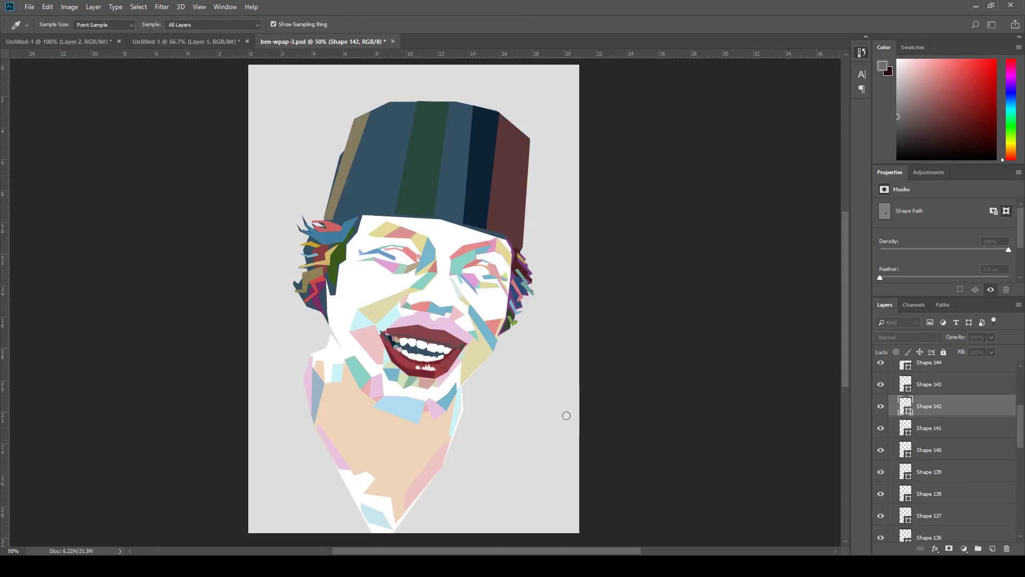
pyautogui.press('v')
pyautogui.hotkey('alt', ']')
pyautogui.press('i')
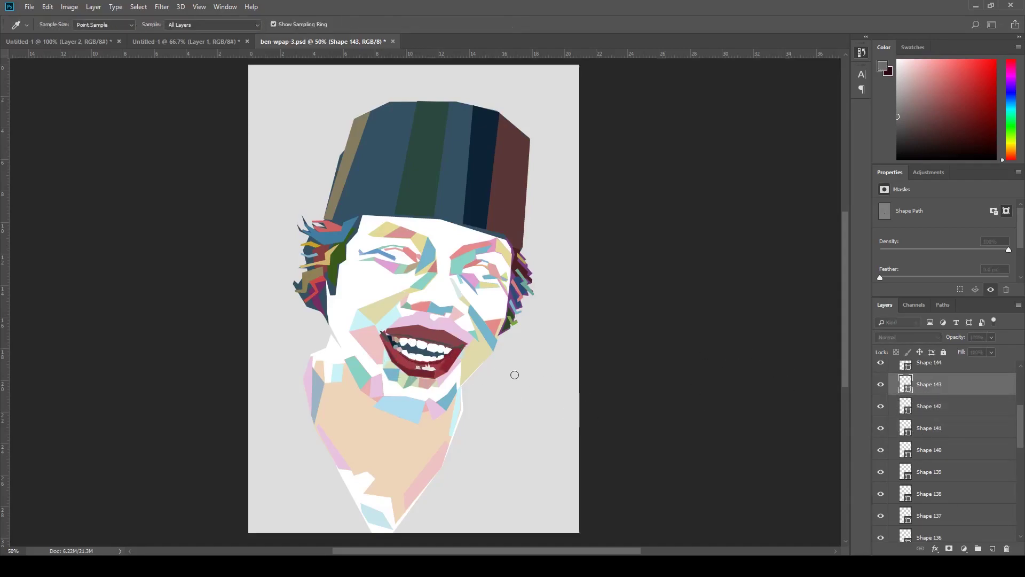
pyautogui.press('v')
# Step: Recolour the remaining mouth Shapes 144–148 with sampled colours
pyautogui.click(934, 383)
pyautogui.press('i')
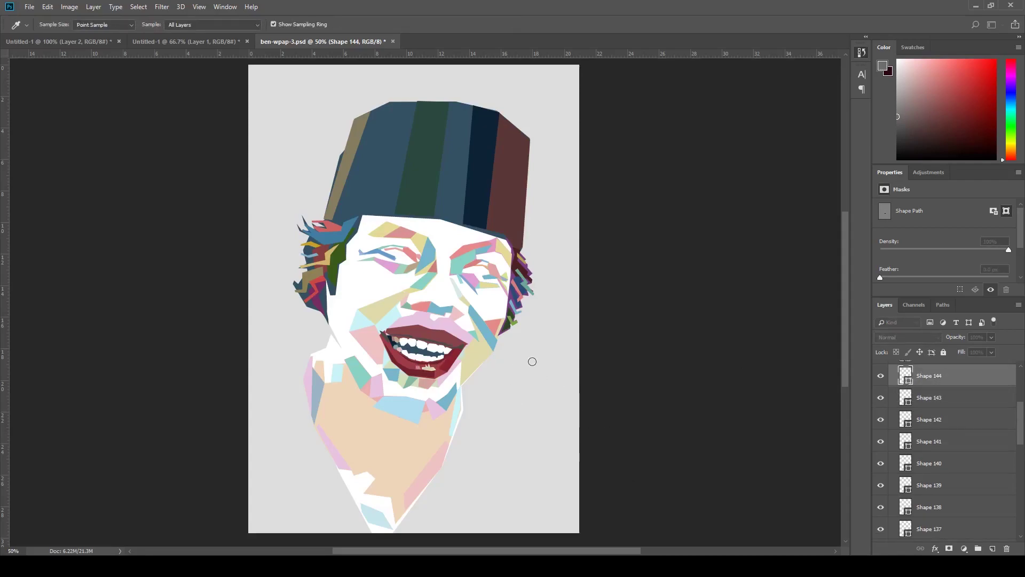
pyautogui.press('v')
pyautogui.hotkey('alt', ']')
pyautogui.press('i')
pyautogui.press('v')
pyautogui.click(928, 382)
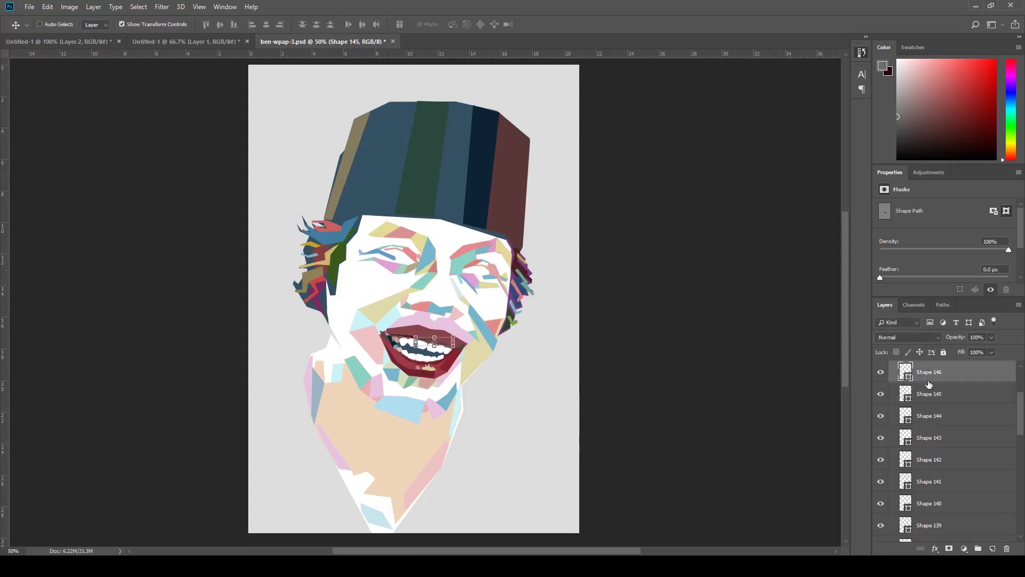
pyautogui.press('i')
pyautogui.press('v')
pyautogui.hotkey('alt', ']')
pyautogui.press('i')
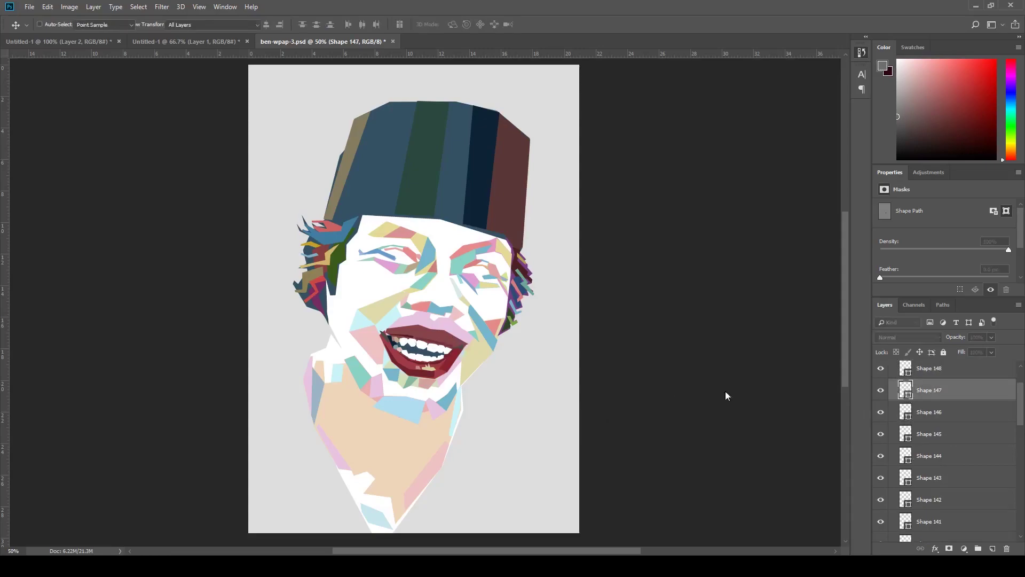
pyautogui.press('v')
pyautogui.scroll(1, 937, 412)
pyautogui.click(937, 412)
pyautogui.press('i')
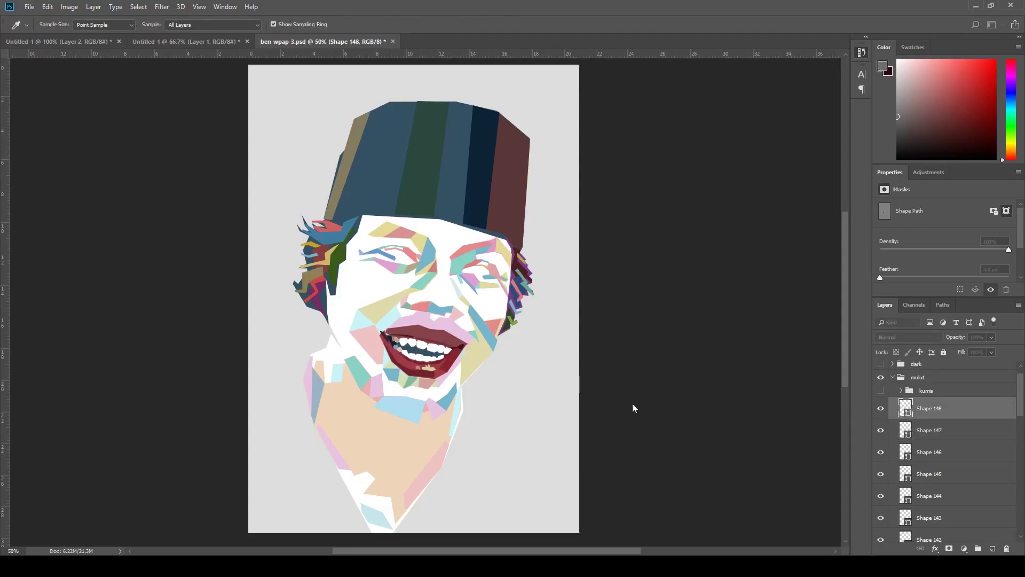
pyautogui.press('v')
# Step: Show the kumis group and recolour moustache Shapes 149 and 150 dark slate blue
pyautogui.click(881, 393)
pyautogui.click(910, 391)
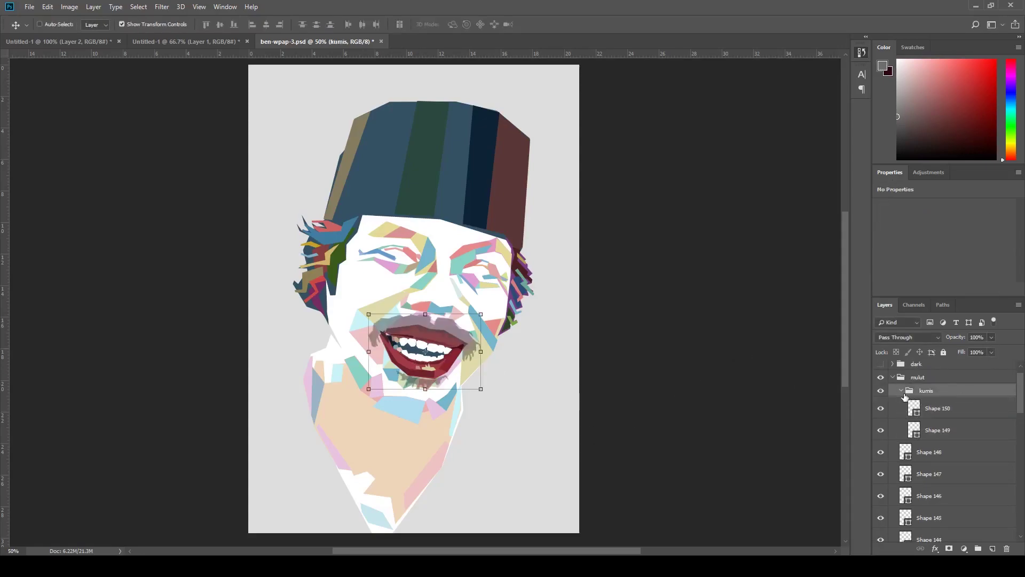
pyautogui.click(957, 426)
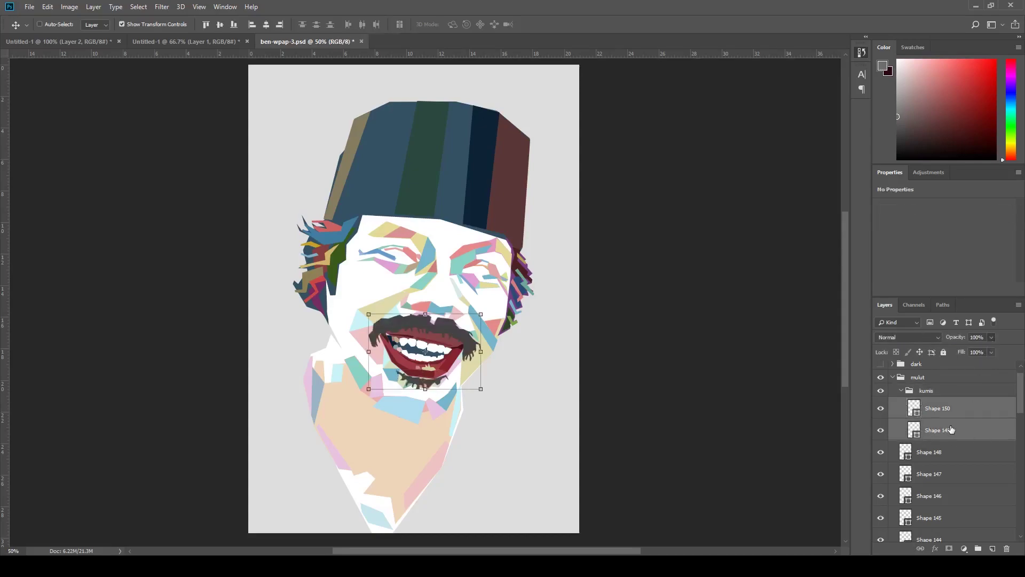
pyautogui.click(917, 415)
pyautogui.press('i')
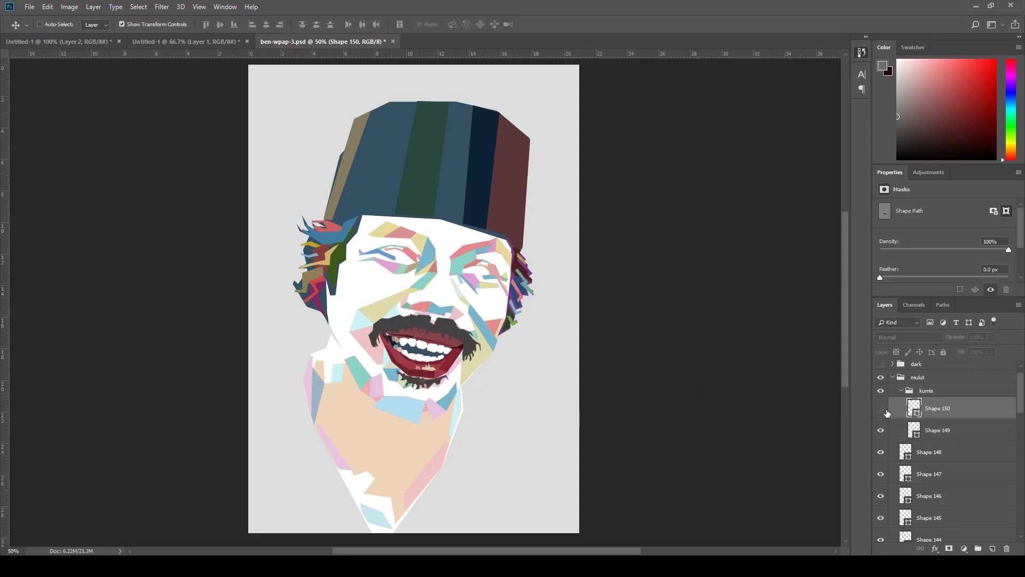
pyautogui.hotkey('alt', '[')
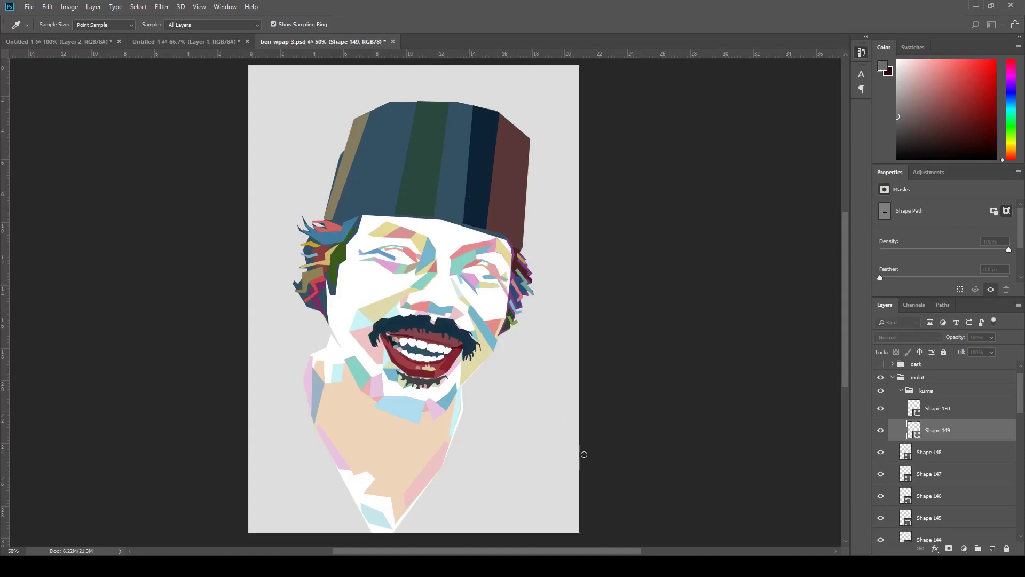
pyautogui.press('v')
pyautogui.hotkey('alt', ']')
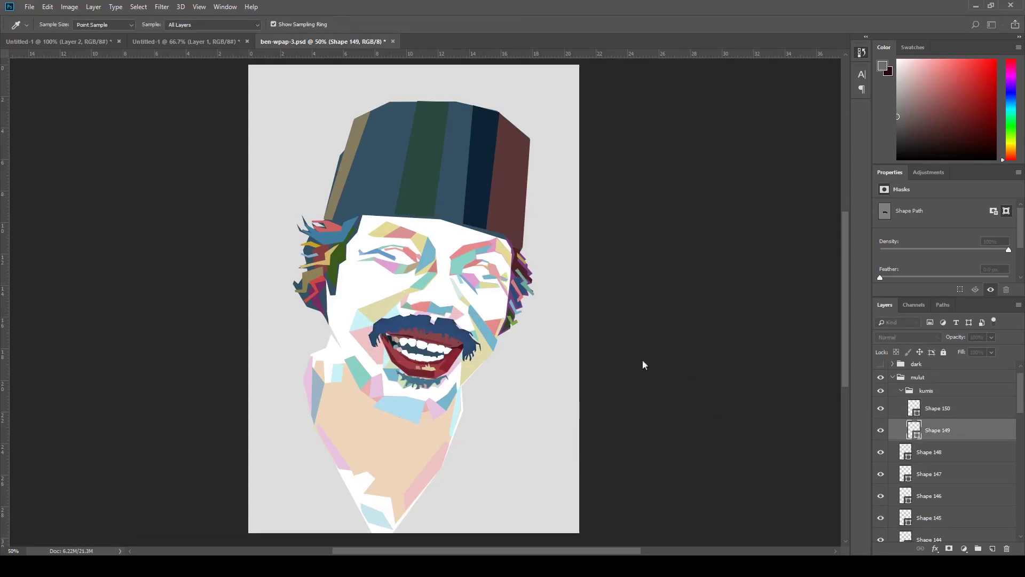
pyautogui.click(892, 394)
# Step: Expand the dark group and recolour eye Shapes 89–94 with sampled colours
pyautogui.click(917, 381)
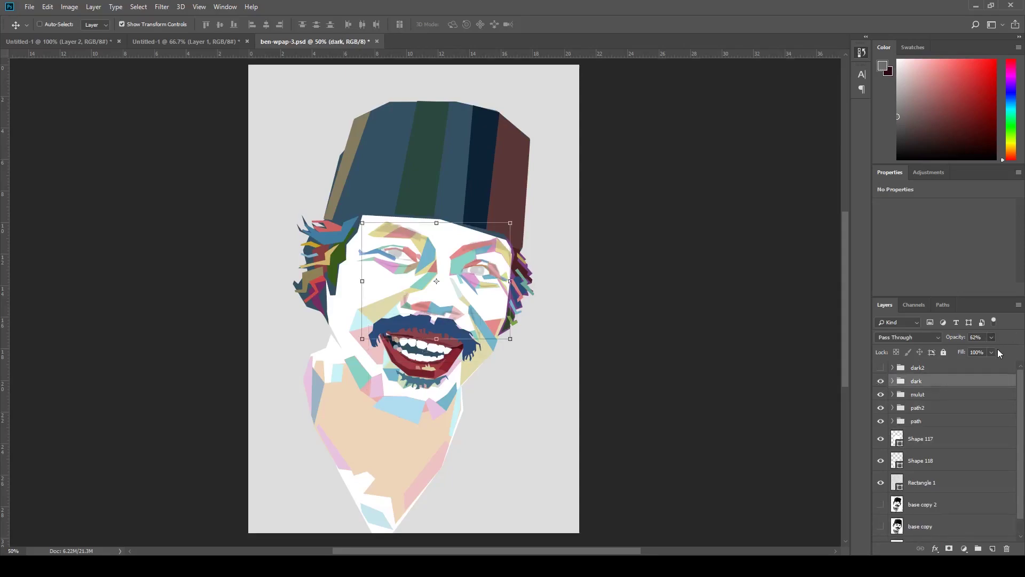
pyautogui.hotkey('alt', '[')
pyautogui.scroll(-3, 939, 407)
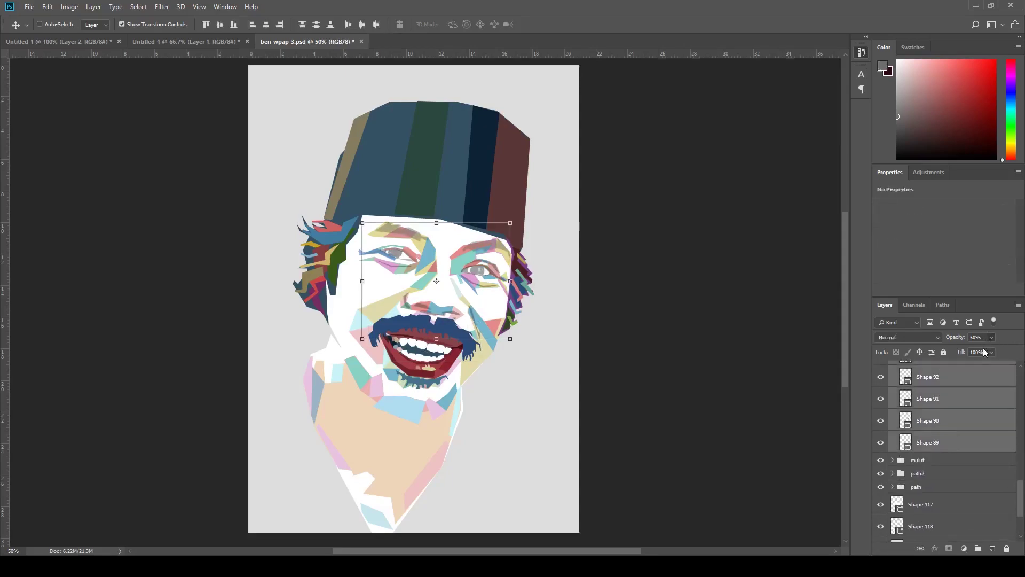
pyautogui.click(928, 442)
pyautogui.press('i')
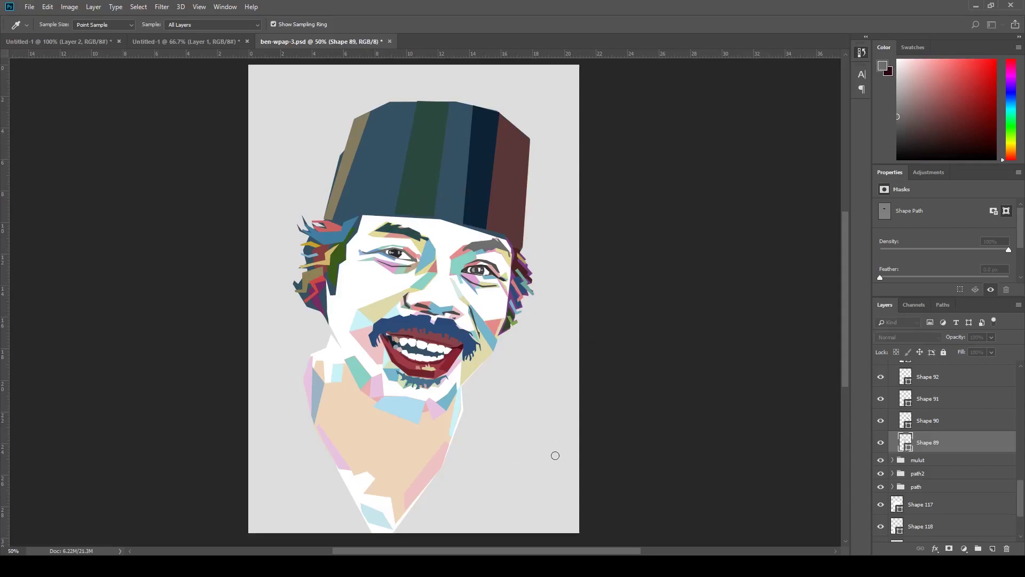
pyautogui.hotkey('alt', ']')
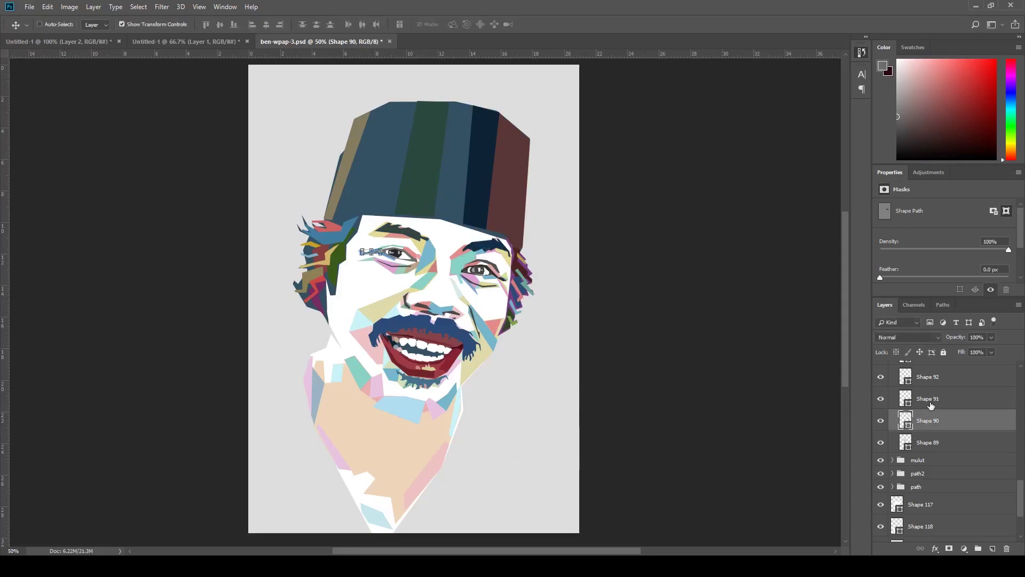
pyautogui.hotkey('alt', ']')
pyautogui.click(593, 440)
pyautogui.hotkey('alt', ']')
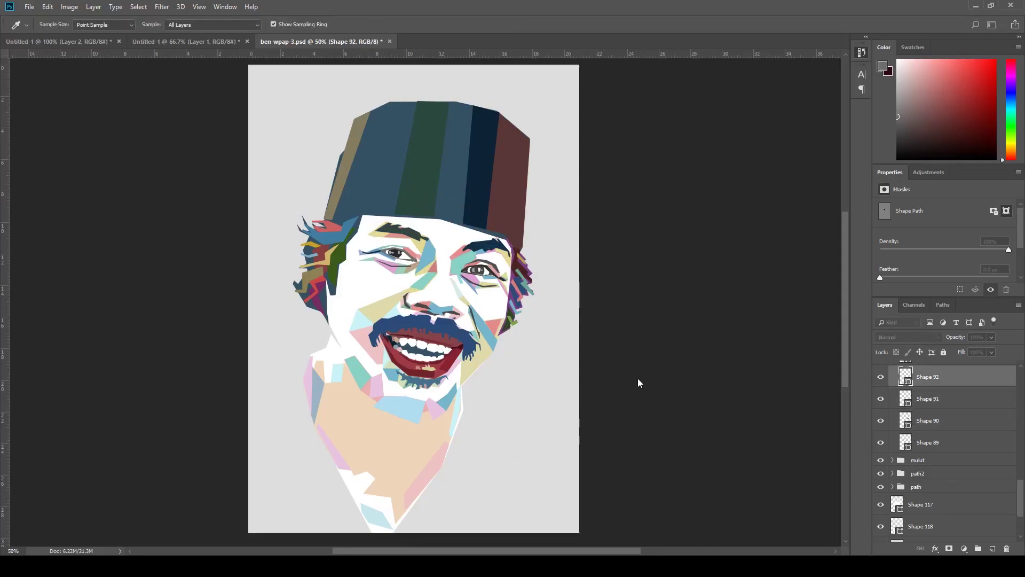
pyautogui.hotkey('alt', ']')
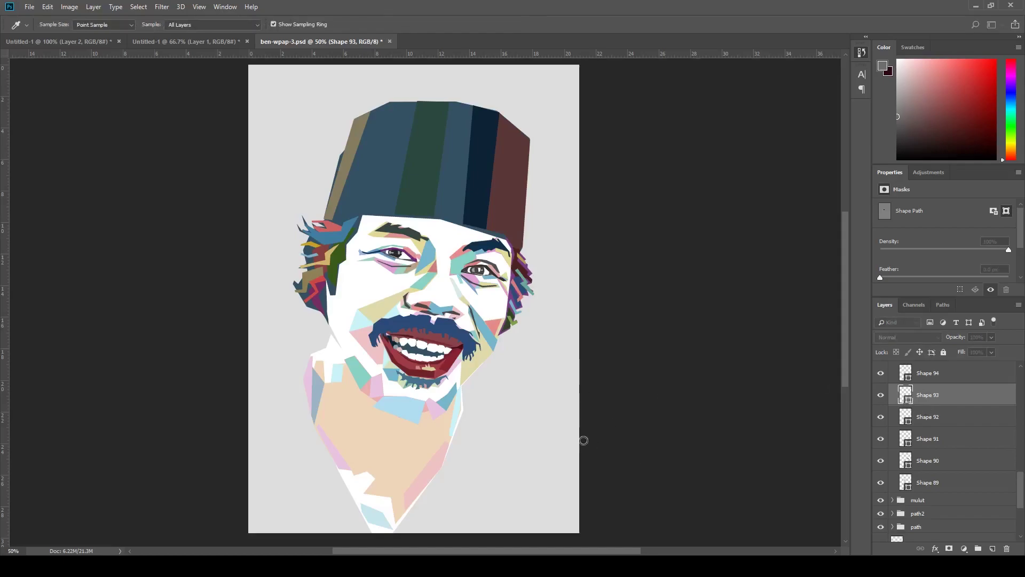
pyautogui.hotkey('alt', ']')
# Step: Zoom in on the left eye and make its pupil navy with light-blue highlights
pyautogui.press('z')
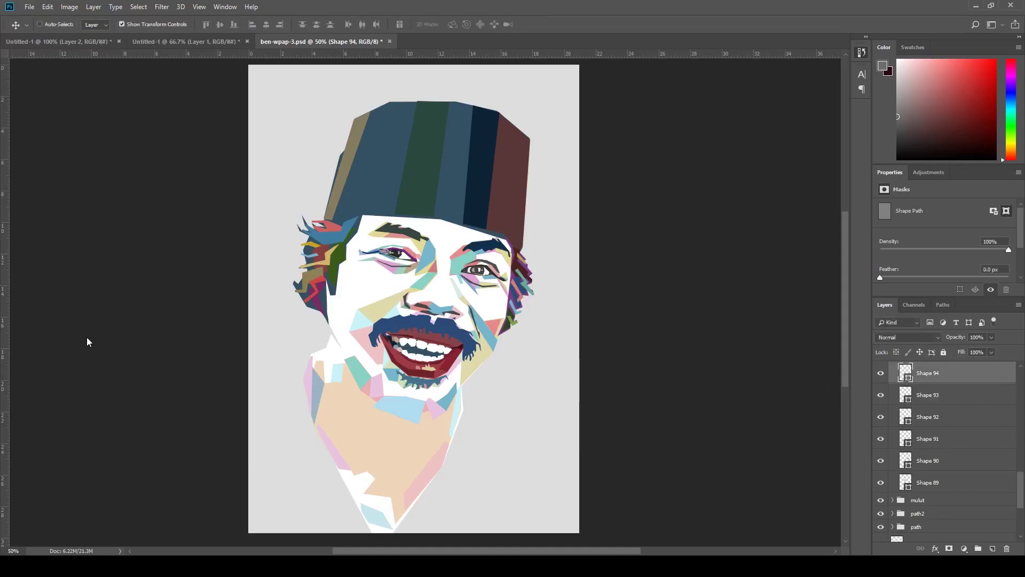
pyautogui.moveTo(414, 254); pyautogui.dragTo(481, 254)
pyautogui.hotkey('alt', ']')
pyautogui.click(923, 466)
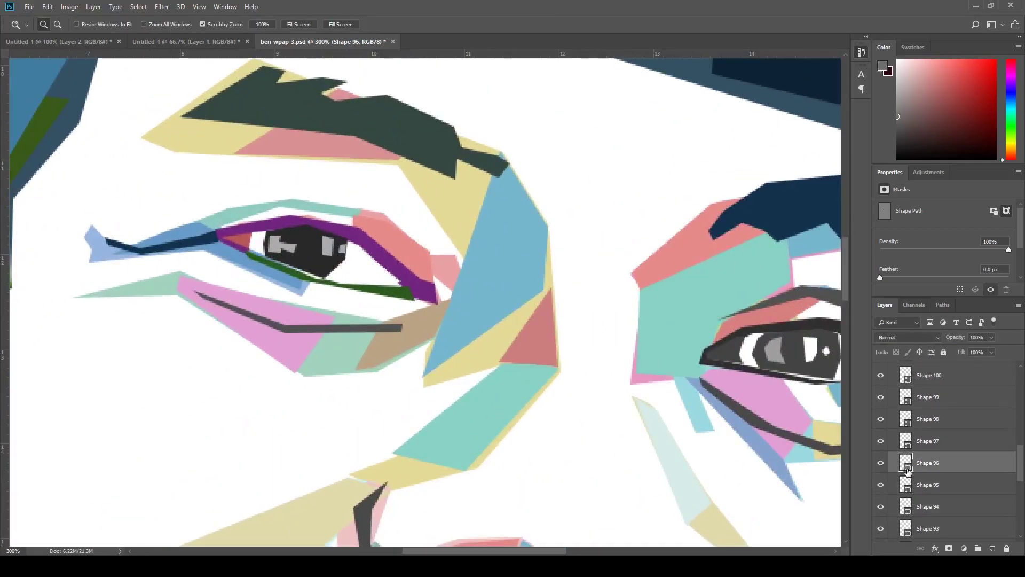
pyautogui.click(926, 437)
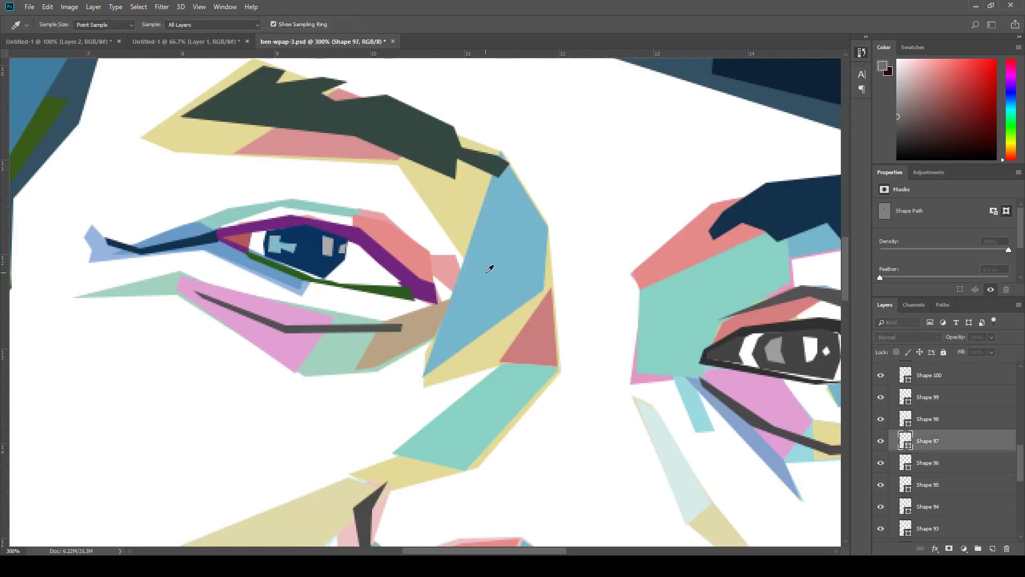
pyautogui.click(906, 402)
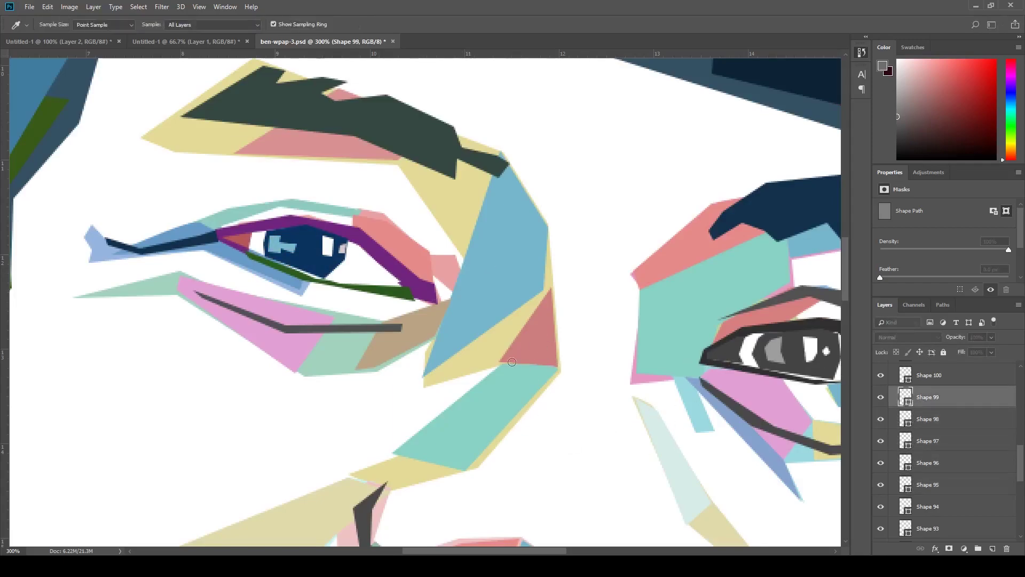
# Step: Pick the inner and eyelid shapes of the left eye on canvas, then zoom out to the whole face
pyautogui.press('v')
pyautogui.keyDown('ctrl'); pyautogui.click(237, 240); pyautogui.keyUp('ctrl')
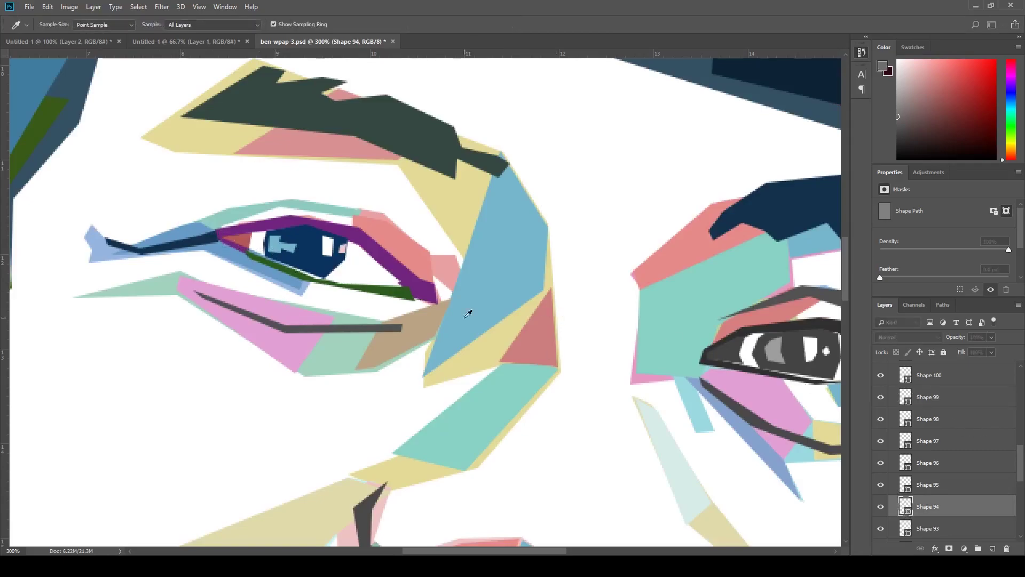
pyautogui.keyDown('ctrl'); pyautogui.click(458, 297); pyautogui.keyUp('ctrl')
pyautogui.keyDown('ctrl'); pyautogui.click(160, 243); pyautogui.keyUp('ctrl')
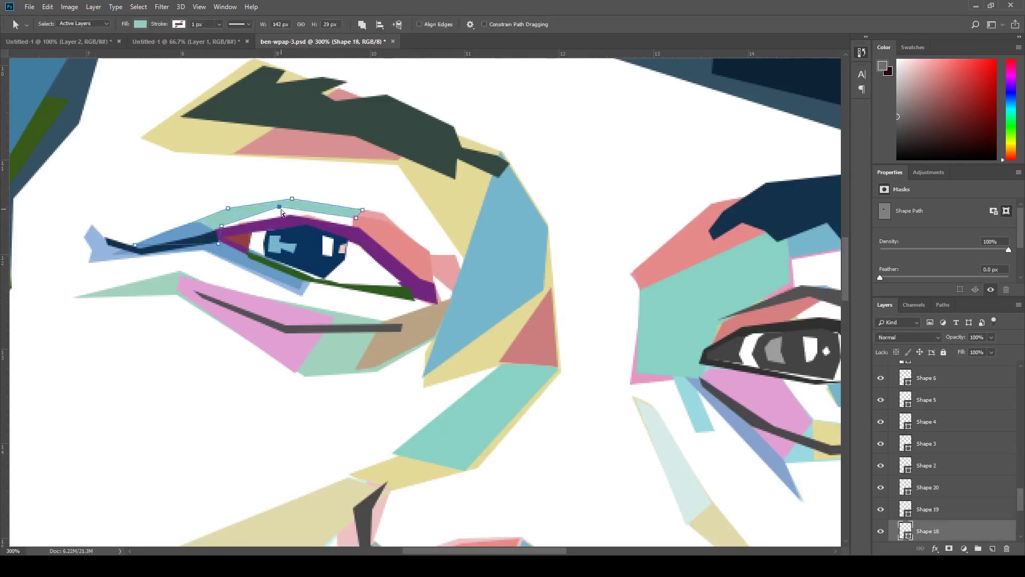
pyautogui.keyDown('ctrl'); pyautogui.click(331, 229); pyautogui.keyUp('ctrl')
pyautogui.press('z')
pyautogui.hotkey('ctrl', '1')
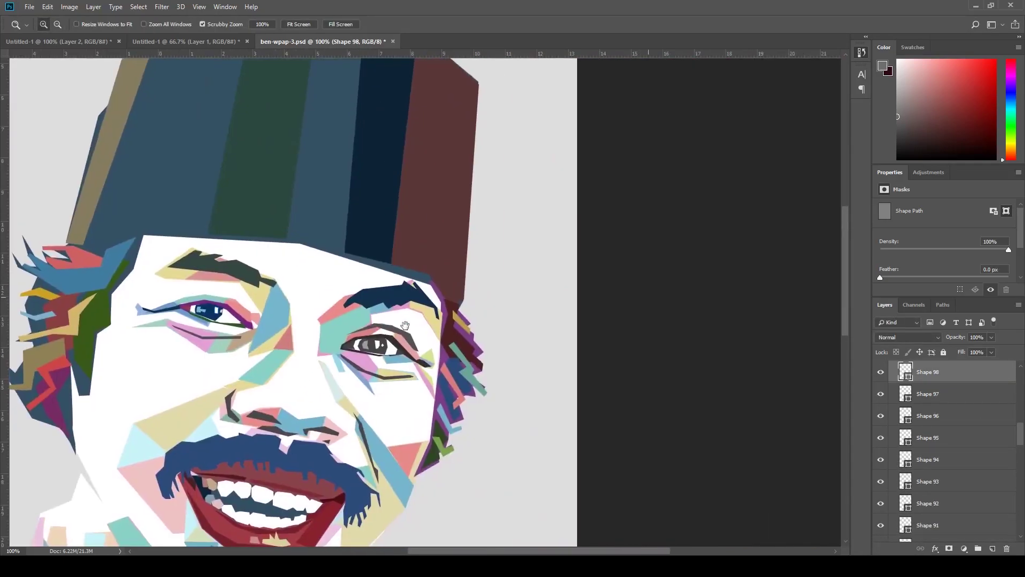
pyautogui.scroll(1, 934, 427)
pyautogui.click(882, 404)
# Step: Zoom in on the eyes and nose, select Shape 100, and recolour the stroke above the right eye teal
pyautogui.press('v')
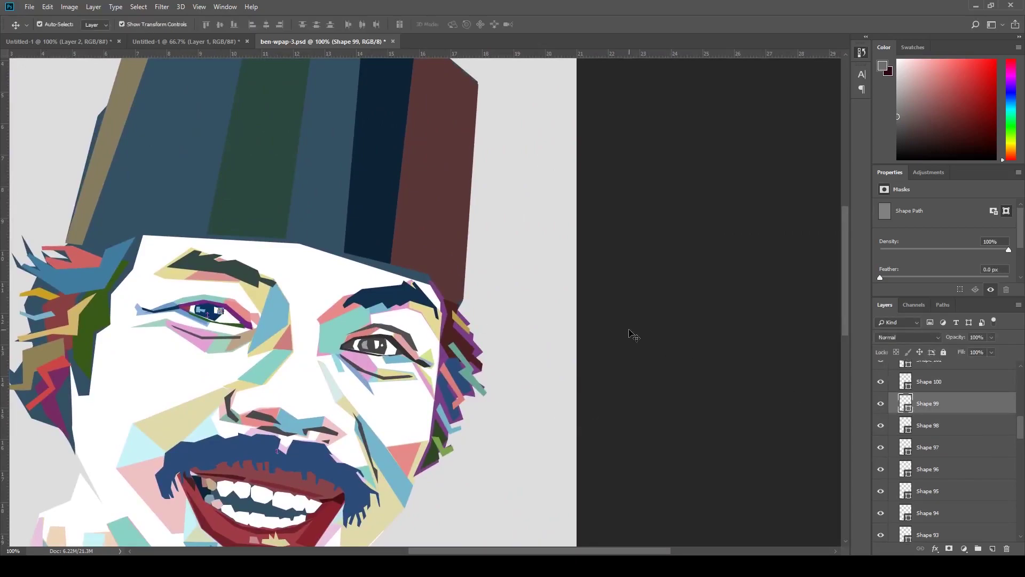
pyautogui.press('z')
pyautogui.click(283, 319)
pyautogui.press('i')
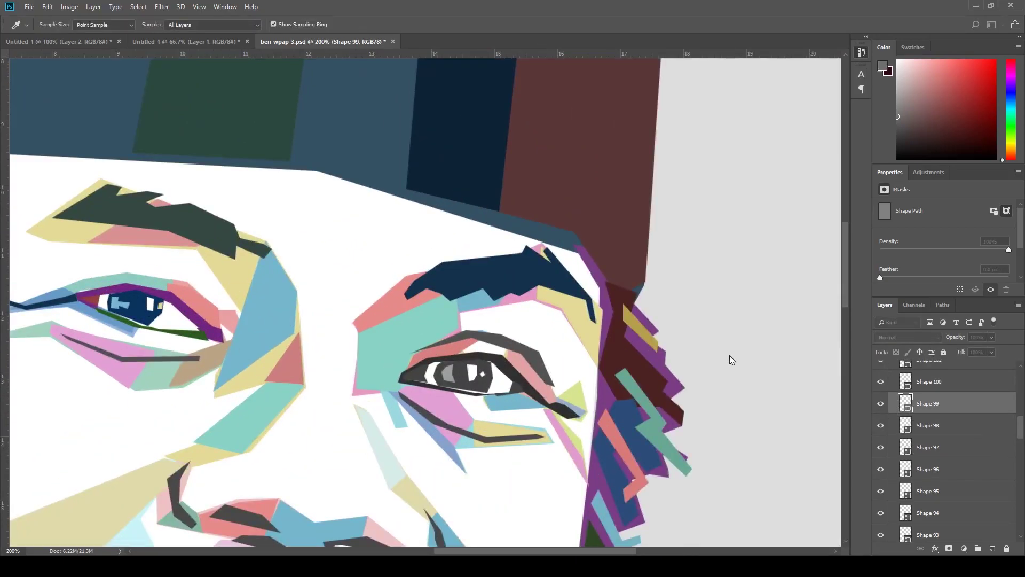
pyautogui.click(929, 381)
pyautogui.press('z')
pyautogui.scroll(1, 929, 402)
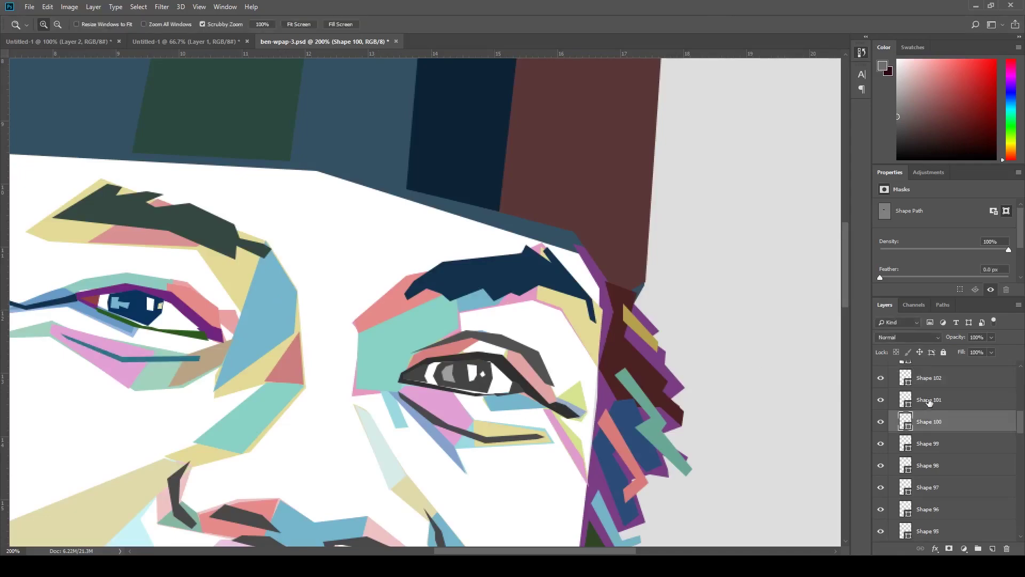
pyautogui.click(885, 378)
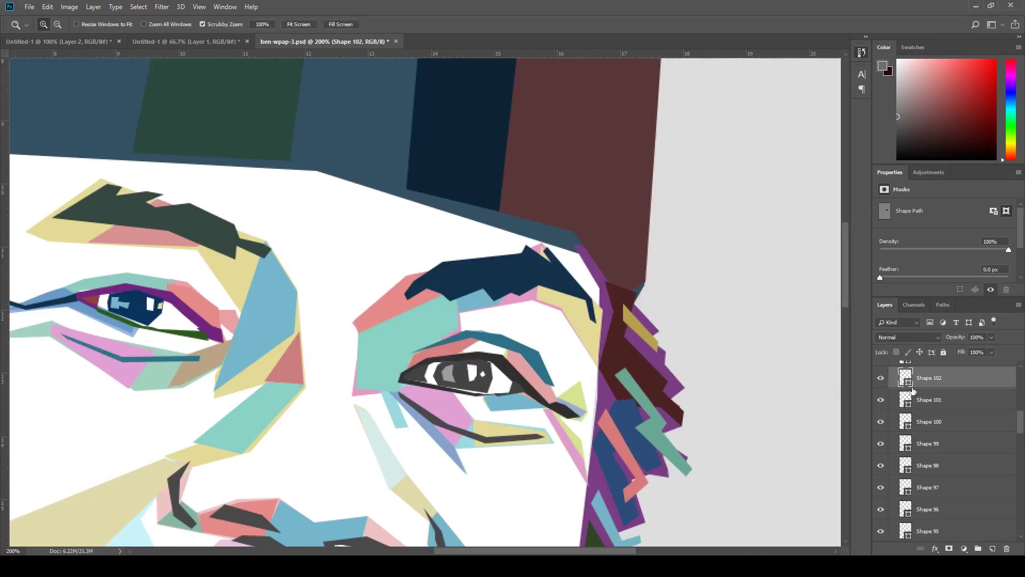
pyautogui.scroll(2, 913, 391)
# Step: Zoom in on the right eye and raise the purple outline's lower anchor point
pyautogui.click(430, 380)
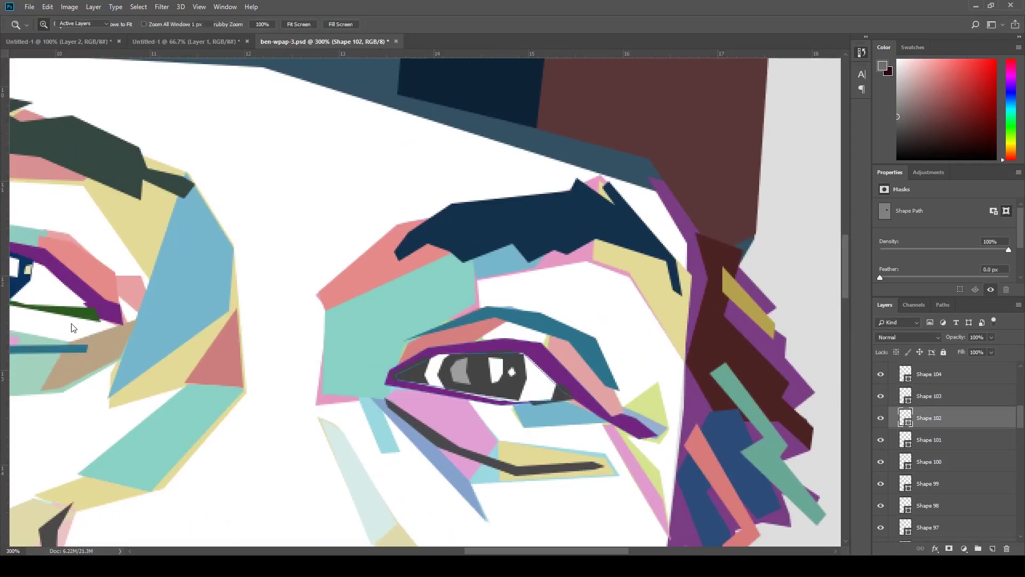
pyautogui.press('a')
pyautogui.click(520, 401)
pyautogui.moveTo(503, 409); pyautogui.dragTo(503, 407)
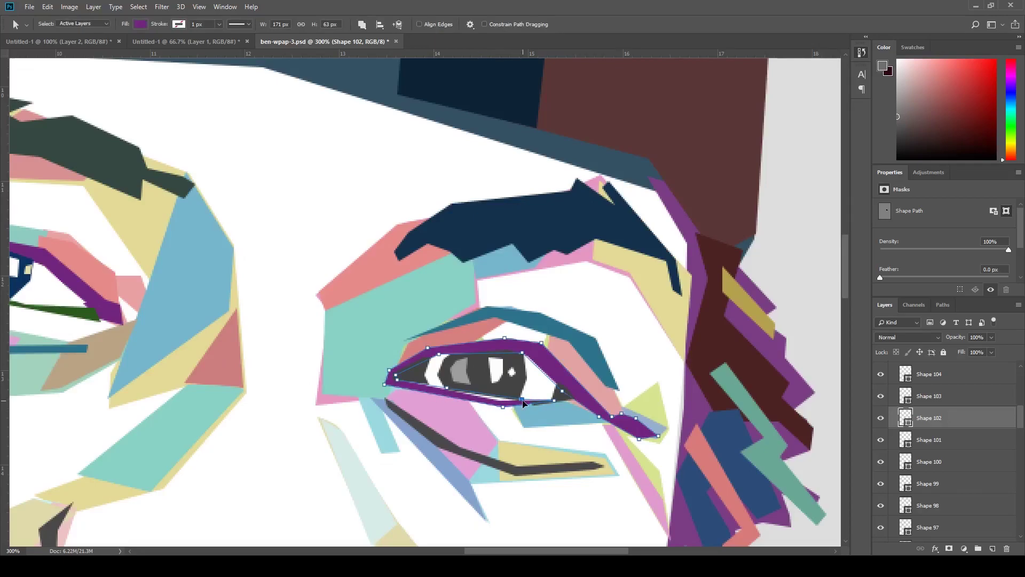
# Step: Recolour the right iris dark green and the under-eye stroke blue via Shapes 104 and 111
pyautogui.click(931, 394)
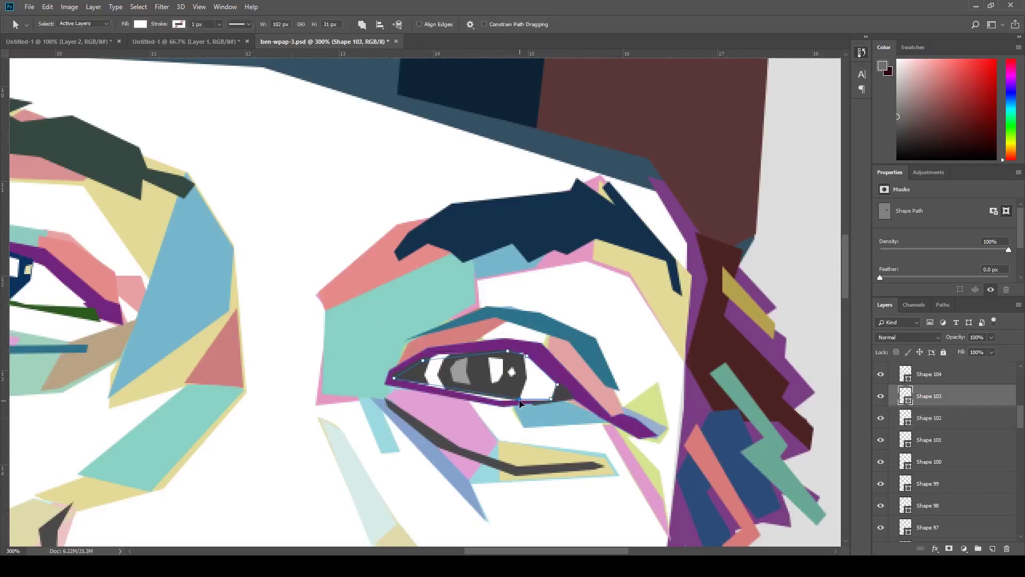
pyautogui.click(929, 373)
pyautogui.press('i')
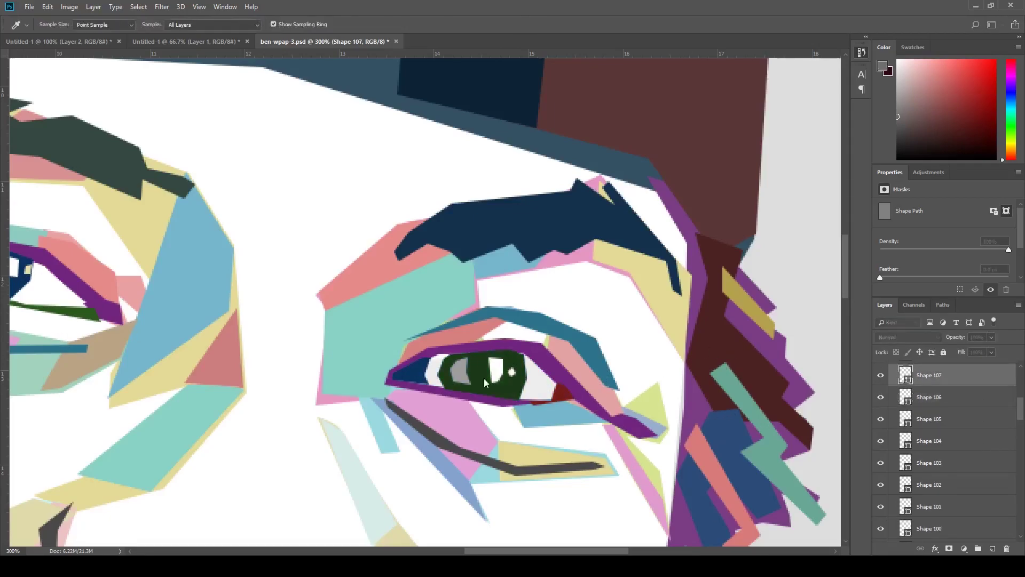
pyautogui.click(932, 404)
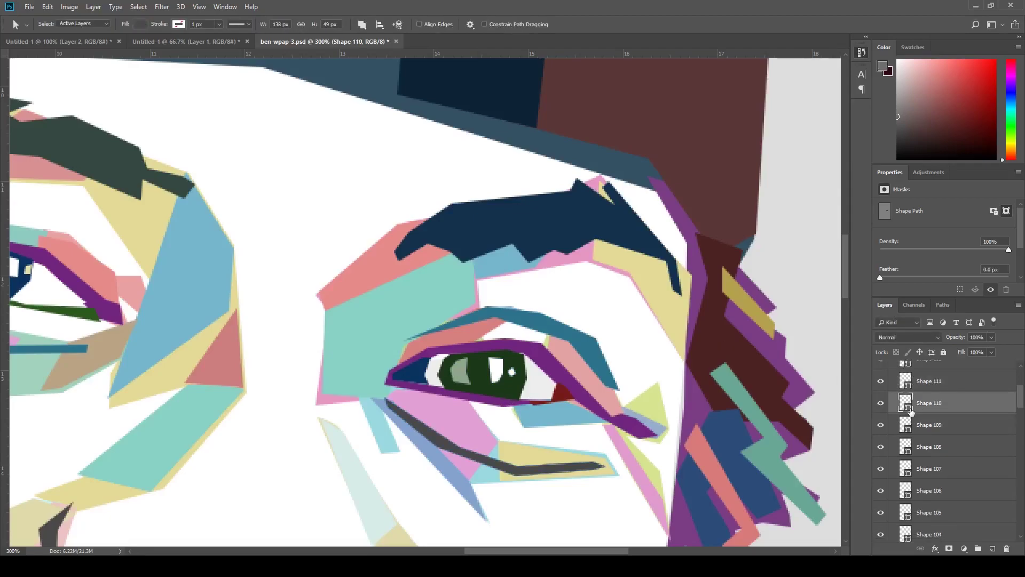
pyautogui.click(954, 383)
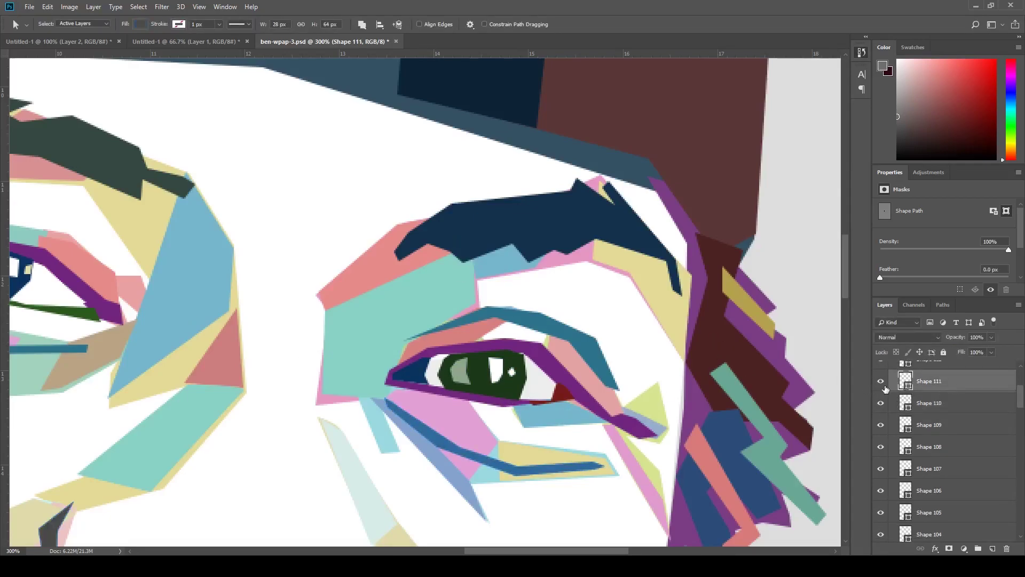
pyautogui.scroll(-3, 265, 380)
pyautogui.scroll(2, 698, 408)
pyautogui.press('i')
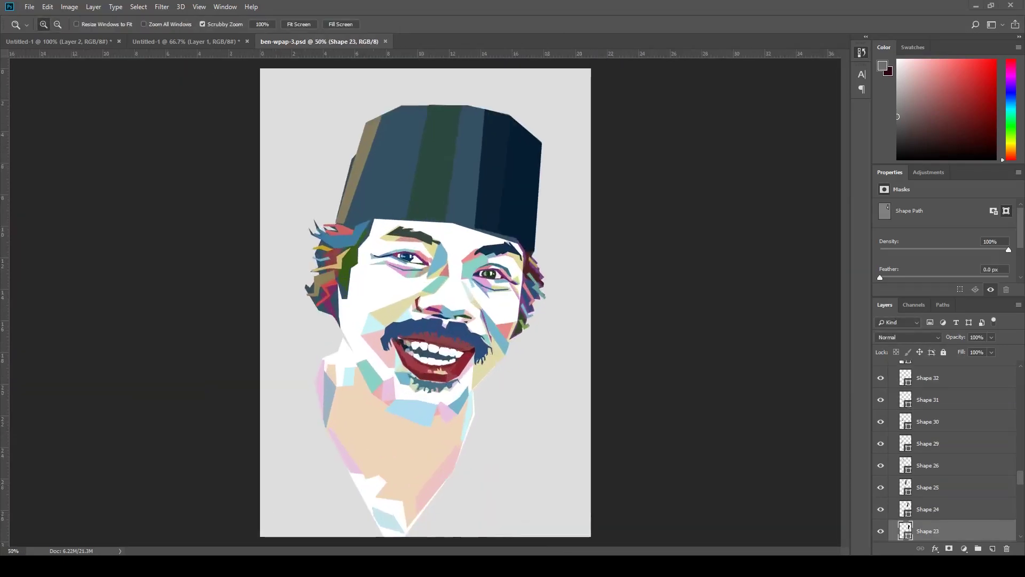
# Step: Zoom in on the nose and mouth and expand the mulut group to reach the kumis layer
pyautogui.doubleClick(446, 298)
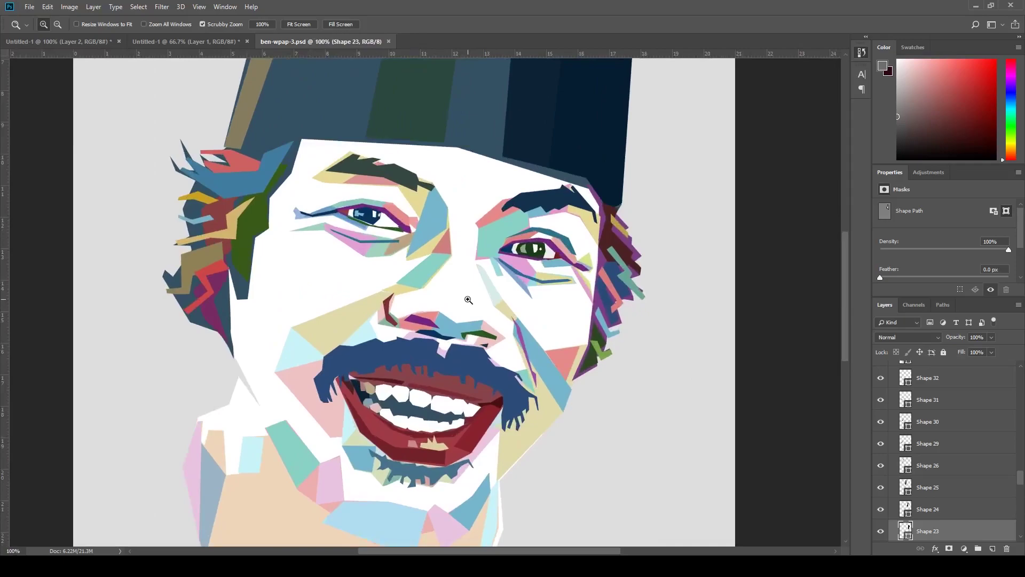
pyautogui.click(469, 300)
pyautogui.click(924, 409)
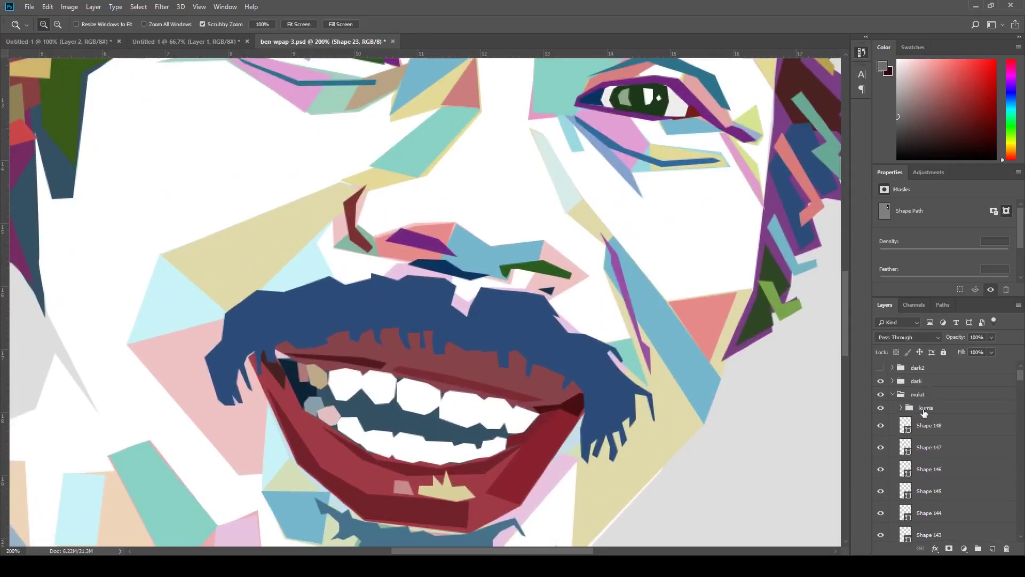
pyautogui.press('p')
# Step: Draw a dark-blue strand shape along the moustache's top-left edge
pyautogui.click(243, 312)
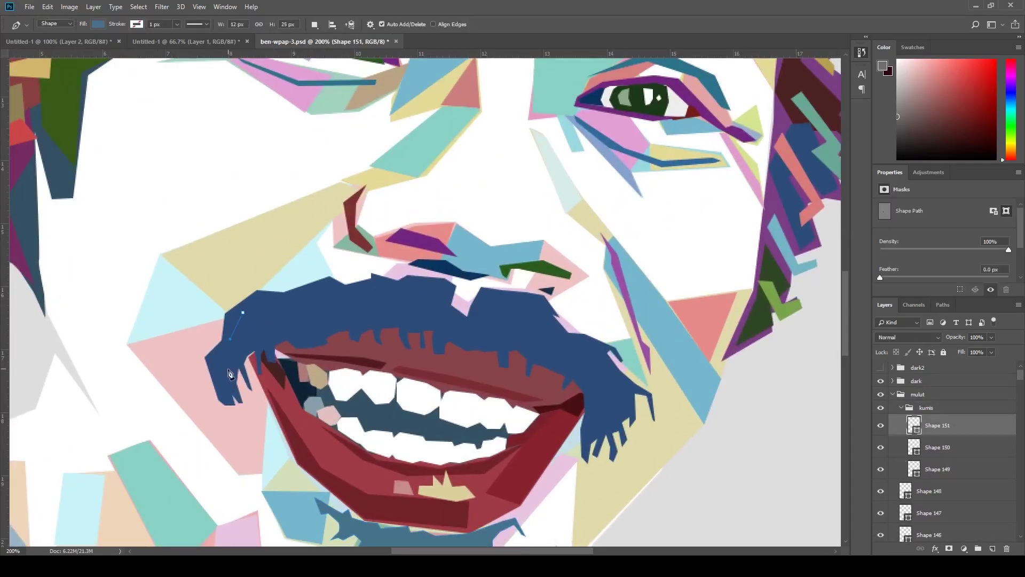
pyautogui.click(230, 338)
pyautogui.click(230, 368)
pyautogui.click(237, 368)
pyautogui.click(266, 333)
pyautogui.click(280, 339)
pyautogui.click(297, 320)
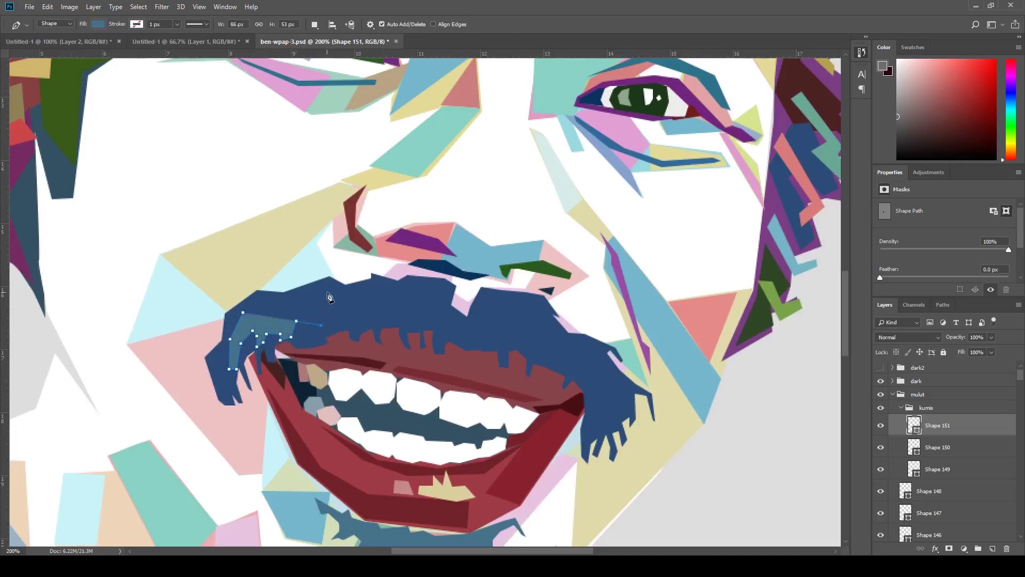
pyautogui.click(328, 290)
pyautogui.click(300, 293)
pyautogui.click(303, 307)
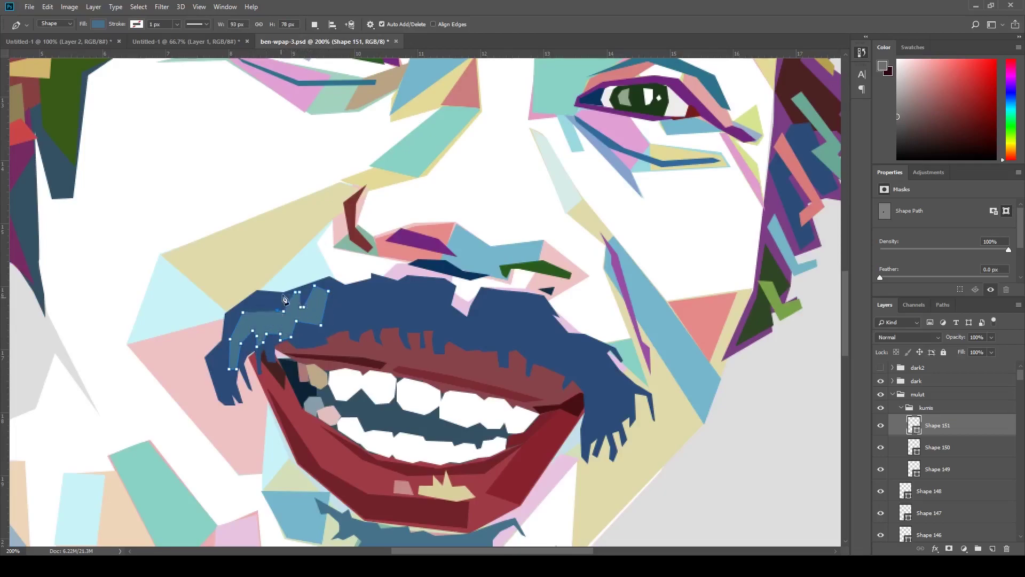
pyautogui.click(285, 288)
pyautogui.click(268, 302)
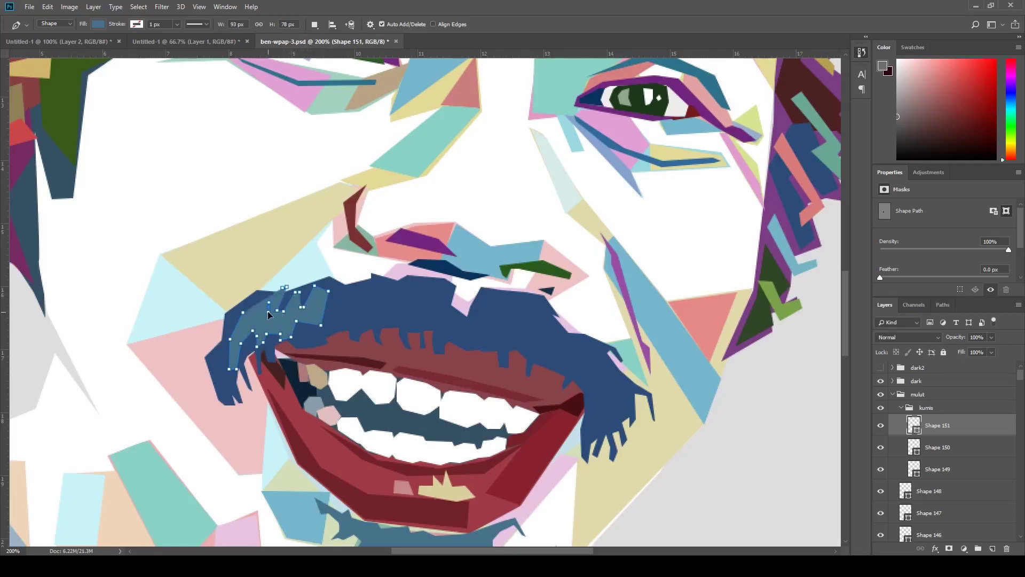
# Step: Draw a second dark-blue moustache strand up to its top corner
pyautogui.click(359, 280)
pyautogui.click(349, 303)
pyautogui.click(347, 322)
pyautogui.click(354, 328)
pyautogui.click(375, 319)
pyautogui.click(379, 303)
pyautogui.click(389, 273)
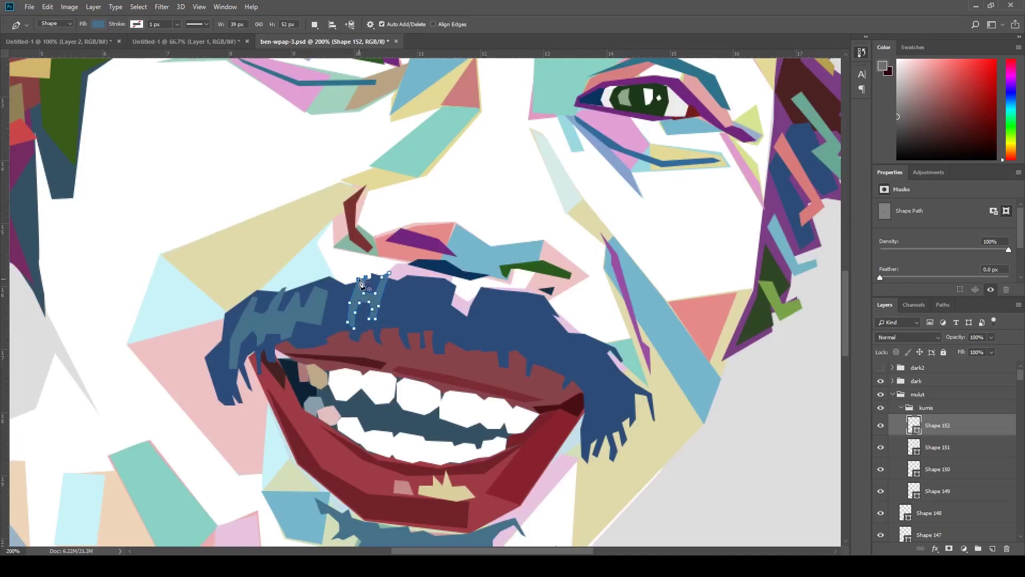
pyautogui.click(359, 279)
# Step: Draw a third dark-blue moustache strand beside the second
pyautogui.click(409, 277)
pyautogui.click(392, 303)
pyautogui.click(395, 322)
pyautogui.click(401, 322)
pyautogui.click(430, 336)
pyautogui.click(428, 318)
pyautogui.click(432, 276)
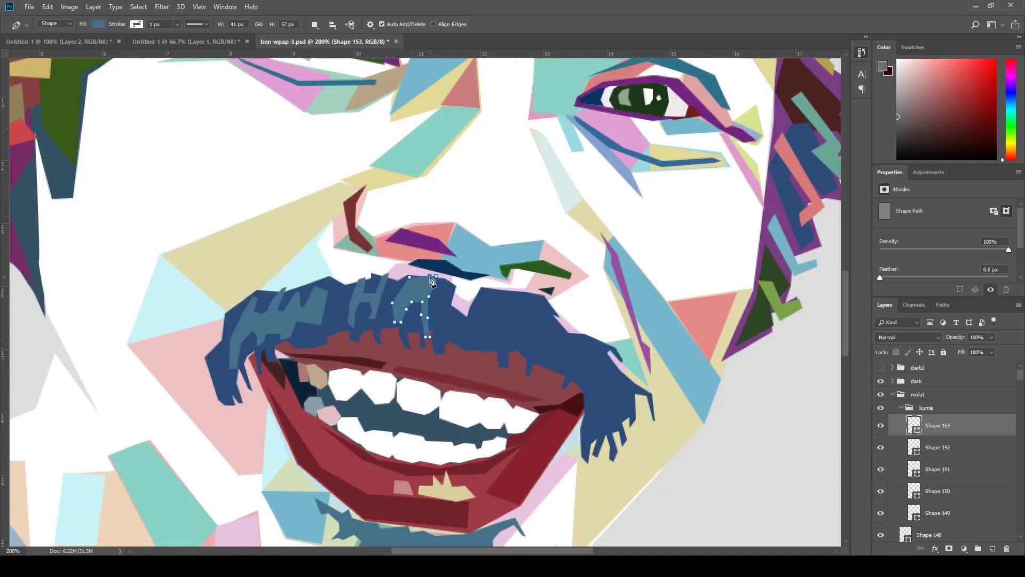
pyautogui.click(415, 277)
# Step: Draw a thin strand extending rightward across the moustache to its right side
pyautogui.click(452, 280)
pyautogui.click(437, 318)
pyautogui.click(442, 344)
pyautogui.click(446, 340)
pyautogui.click(446, 312)
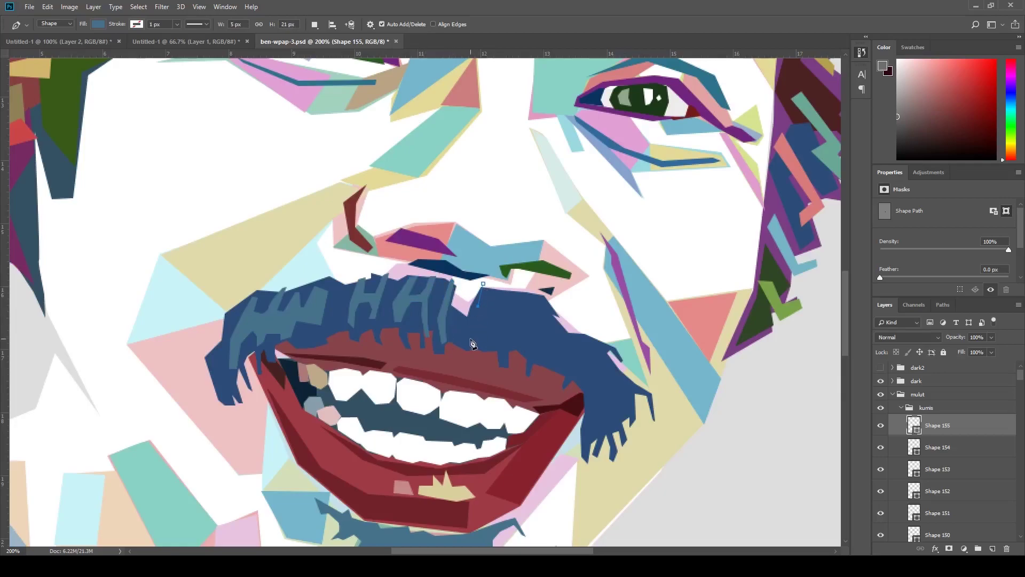
pyautogui.click(496, 354)
pyautogui.click(506, 324)
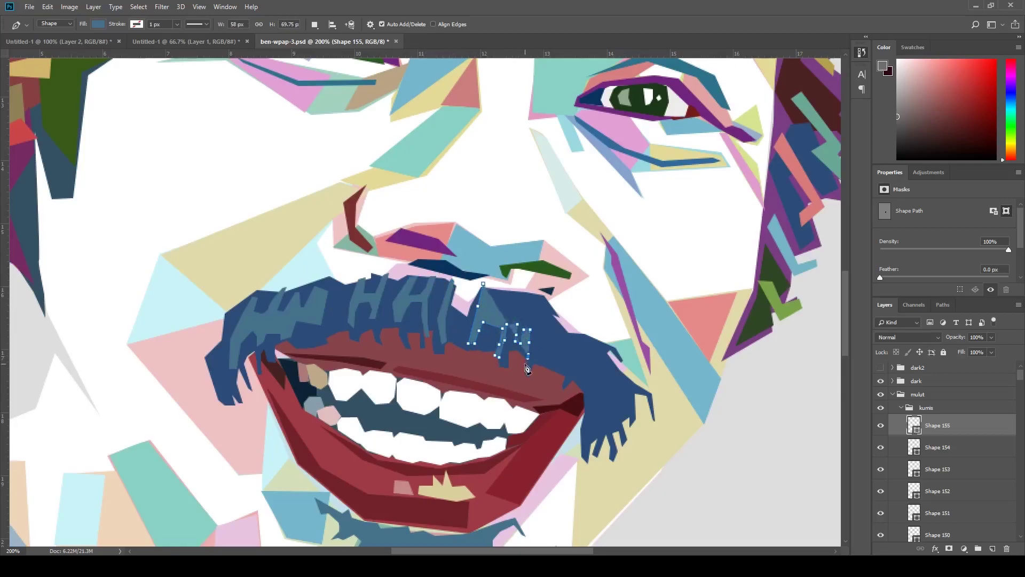
pyautogui.click(526, 363)
pyautogui.click(537, 340)
pyautogui.click(546, 344)
pyautogui.click(547, 367)
pyautogui.click(555, 343)
pyautogui.click(542, 316)
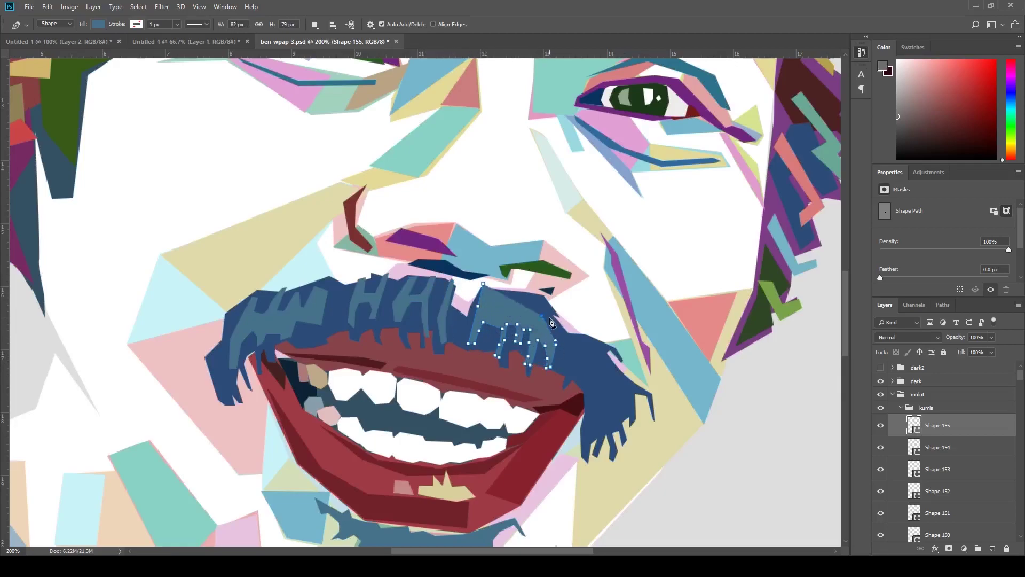
pyautogui.click(528, 294)
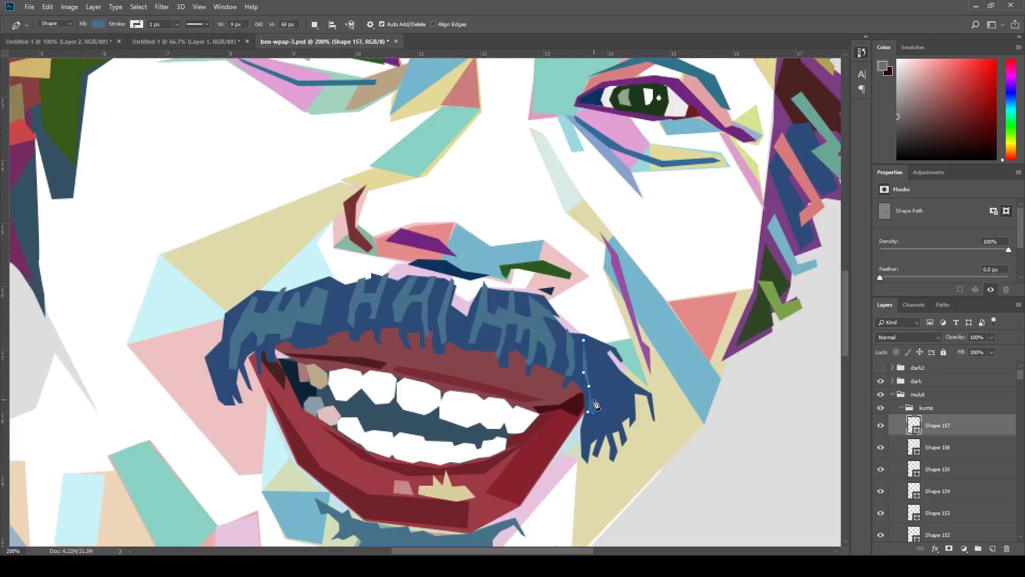
pyautogui.click(585, 346)
# Step: Draw a small strand shape at the moustache's right tip
pyautogui.click(595, 361)
pyautogui.click(612, 378)
pyautogui.click(628, 379)
pyautogui.click(634, 401)
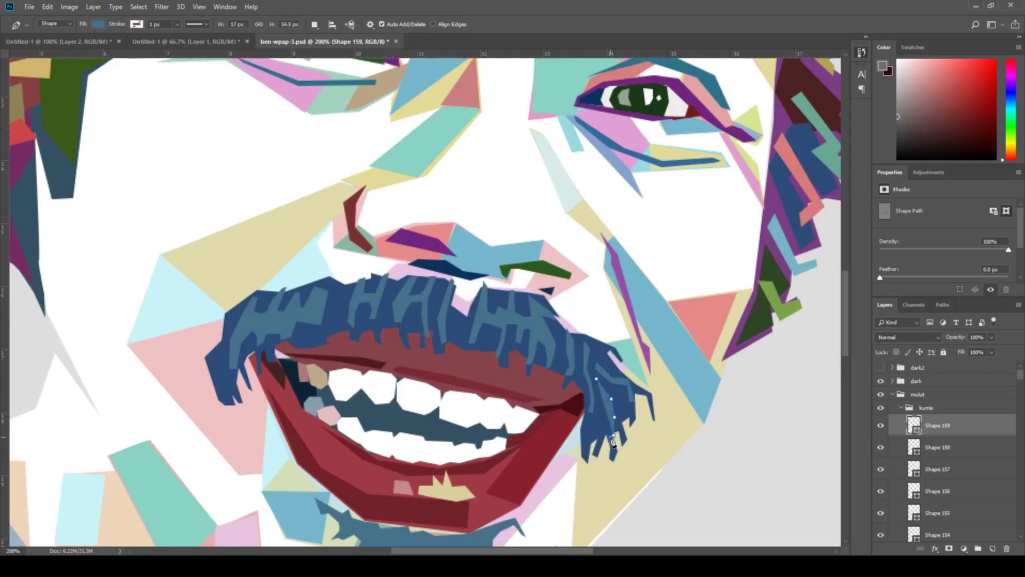
pyautogui.click(580, 451)
pyautogui.click(573, 444)
# Step: Review the whole portrait, hide the Shape 152 strand, and step down to Shape 149
pyautogui.hotkey('ctrl', '-')
pyautogui.hotkey('ctrl', '-')
pyautogui.press('z')
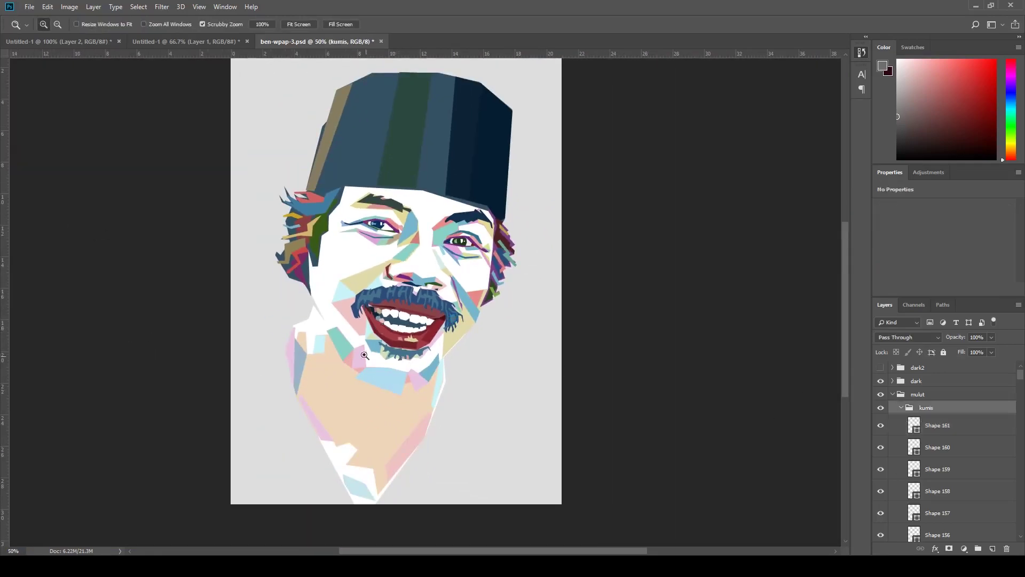
pyautogui.hotkey('ctrl', '+')
pyautogui.hotkey('ctrl', '+')
pyautogui.hotkey('ctrl', '+')
pyautogui.press('v')
pyautogui.keyDown('ctrl'); pyautogui.click(553, 258); pyautogui.keyUp('ctrl')
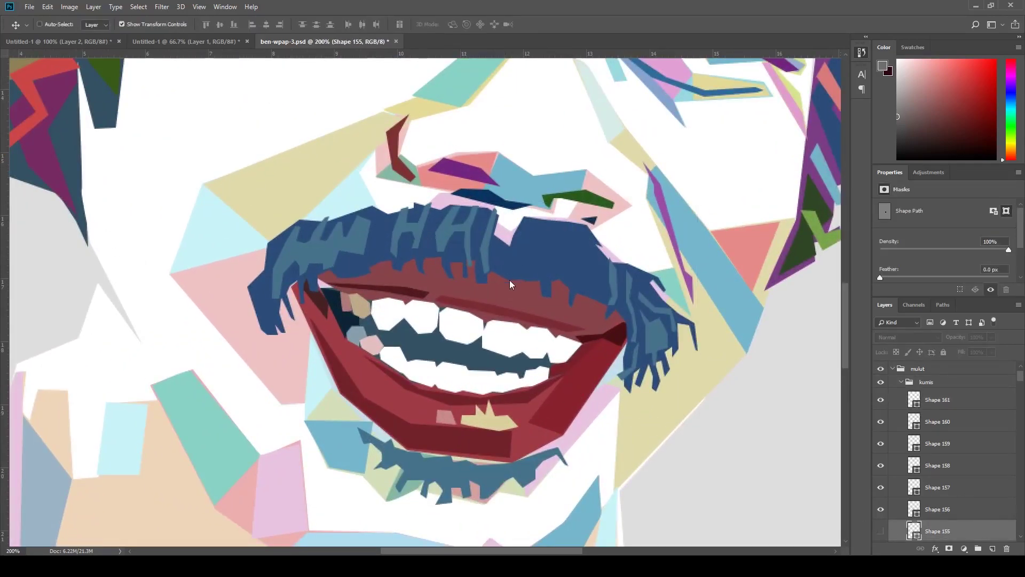
pyautogui.hotkey('alt', '[')
pyautogui.hotkey('ctrl', ',')
pyautogui.hotkey('alt', '[')
pyautogui.hotkey('alt', '[')
pyautogui.hotkey('ctrl', ',')
pyautogui.hotkey('ctrl', '-')
pyautogui.hotkey('ctrl', '-')
pyautogui.hotkey('ctrl', '-')
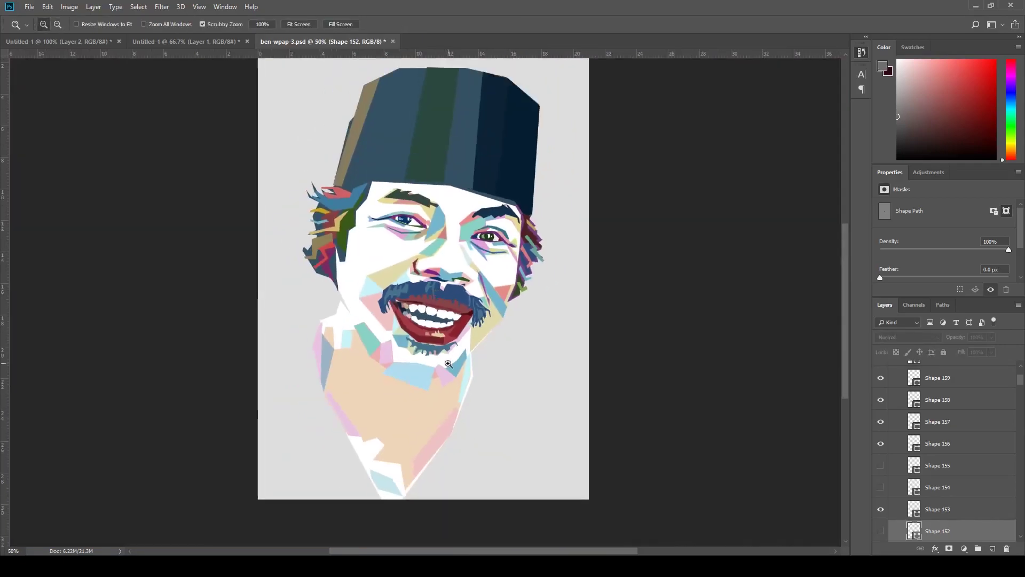
pyautogui.hotkey('ctrl', '+')
pyautogui.hotkey('alt', '[')
pyautogui.hotkey('alt', '[')
pyautogui.hotkey('alt', '[')
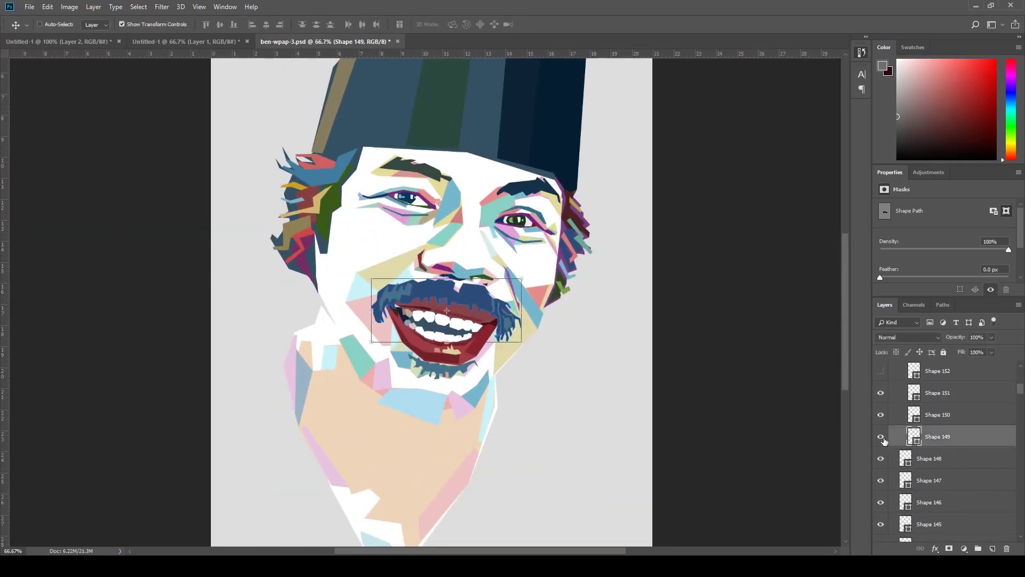
# Step: Draw a purple facet over the left moustache and clip it inside the moustache
pyautogui.press('p')
pyautogui.hotkey('ctrl', '+')
pyautogui.hotkey('ctrl', '+')
pyautogui.click(447, 249)
pyautogui.click(411, 291)
pyautogui.click(398, 333)
pyautogui.click(428, 335)
pyautogui.click(455, 287)
pyautogui.click(447, 249)
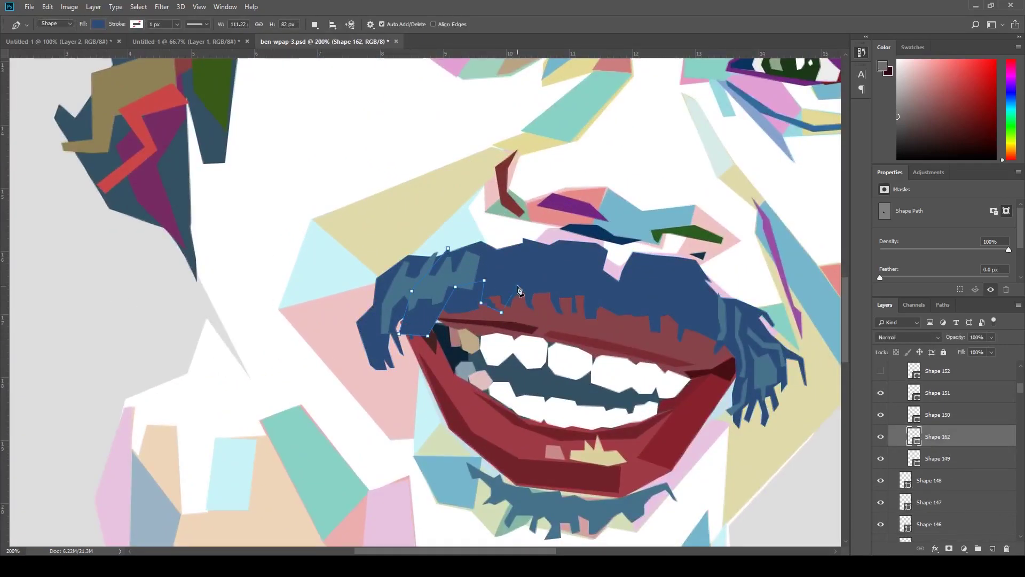
pyautogui.click(518, 285)
pyautogui.click(538, 226)
pyautogui.click(480, 237)
pyautogui.click(448, 248)
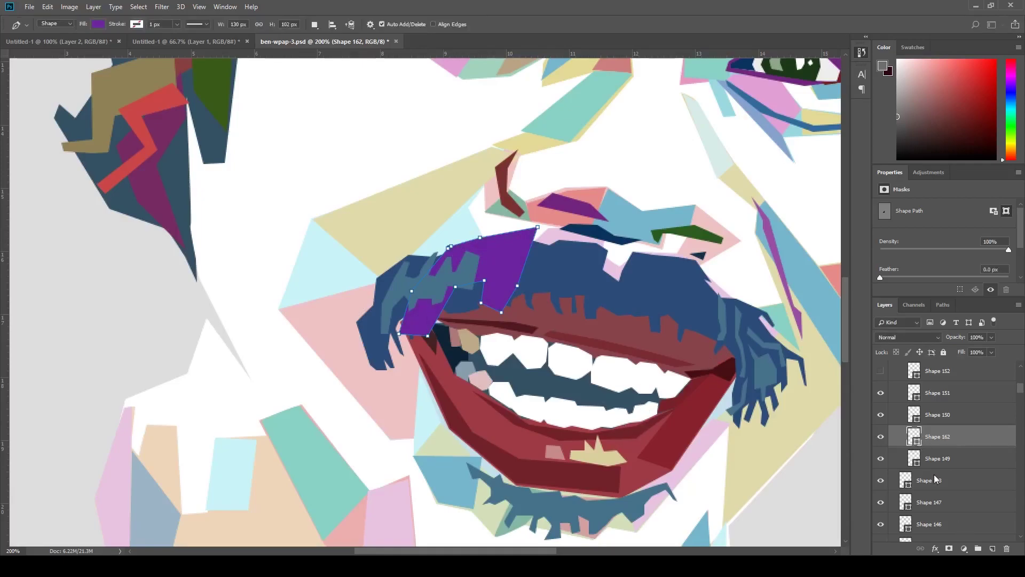
pyautogui.hotkey('ctrl', 'alt', 'g')
pyautogui.hotkey('alt', '[')
# Step: Draw a dark-green facet and another facet over the right moustache
pyautogui.click(572, 235)
pyautogui.click(555, 279)
pyautogui.click(554, 308)
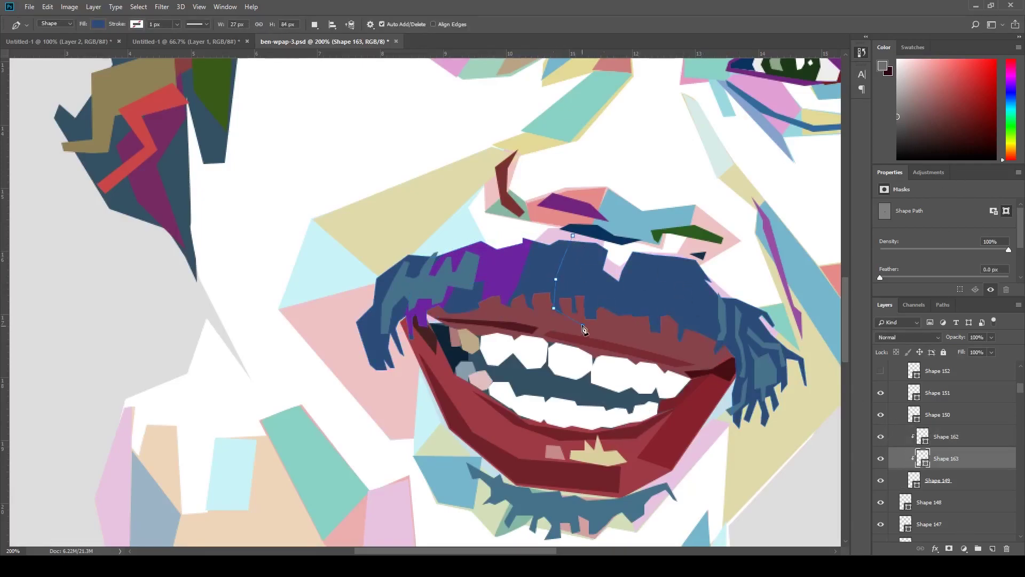
pyautogui.click(627, 254)
pyautogui.click(627, 320)
pyautogui.click(661, 337)
pyautogui.click(724, 358)
pyautogui.click(730, 291)
pyautogui.click(627, 254)
# Step: Draw a facet over the right moustache tips and recolour it with a sampled artwork colour
pyautogui.press('z')
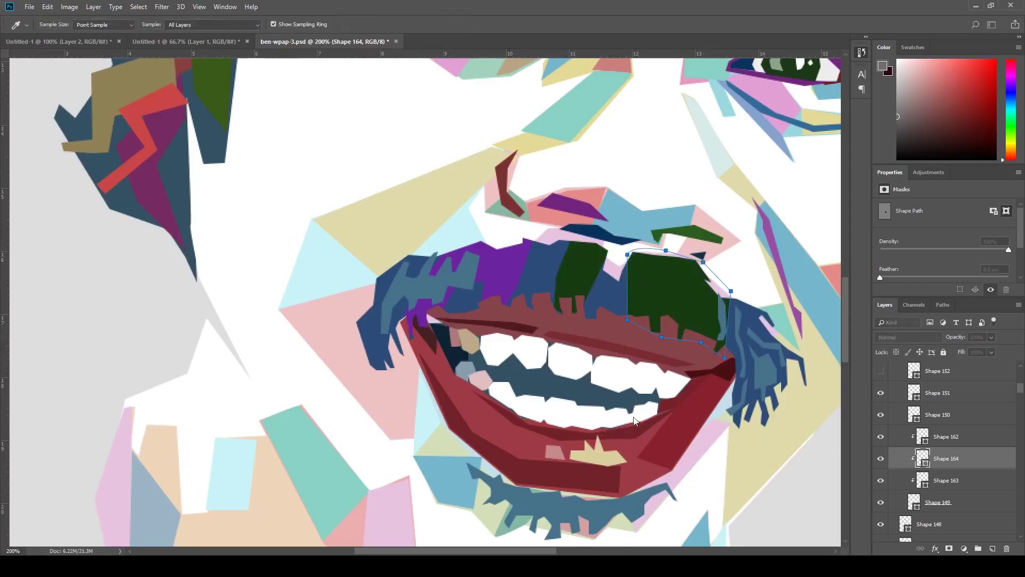
pyautogui.keyDown('alt'); pyautogui.click(618, 323); pyautogui.keyUp('alt')
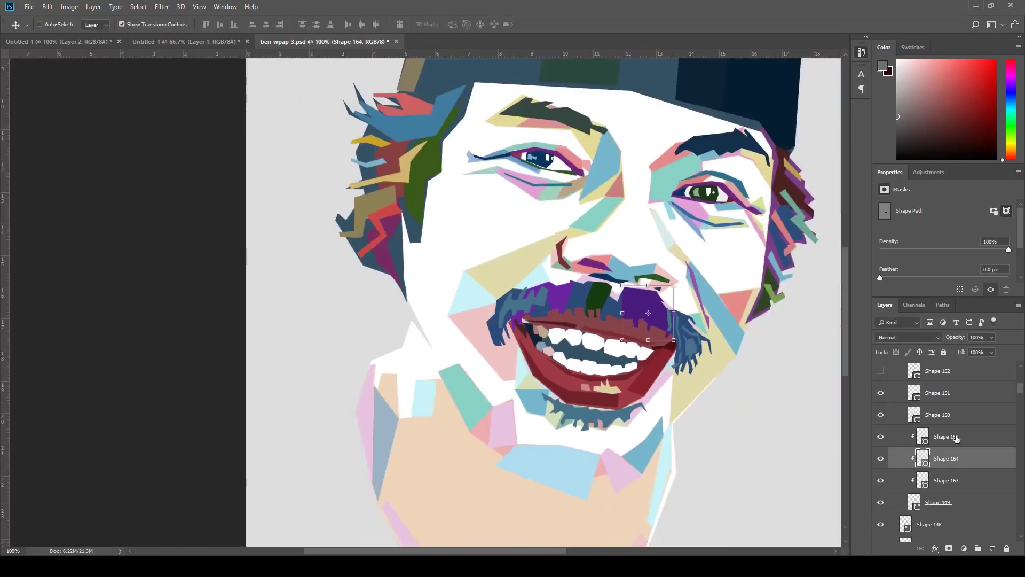
pyautogui.click(945, 480)
pyautogui.click(618, 323)
pyautogui.press('p')
pyautogui.click(662, 317)
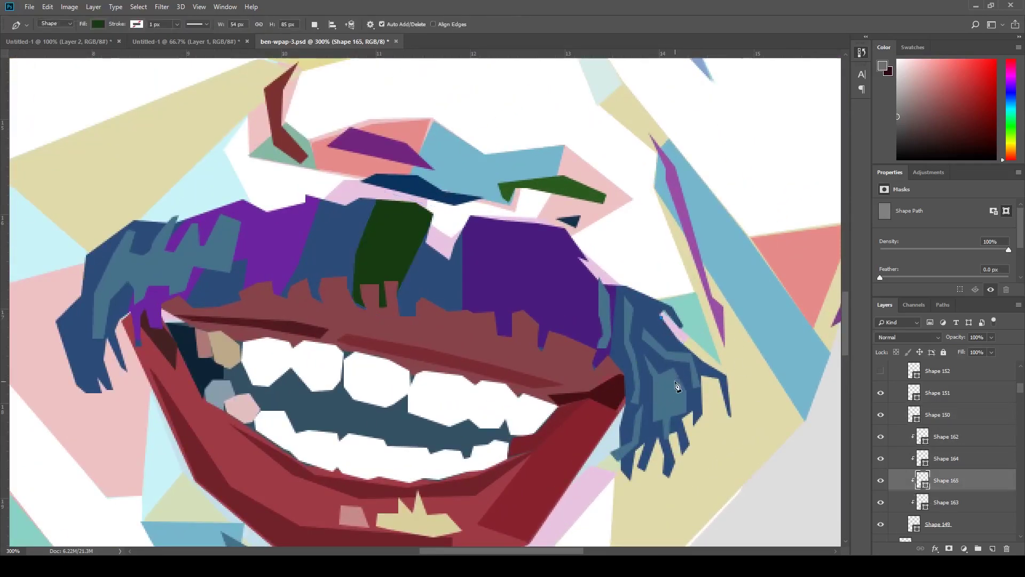
pyautogui.click(647, 413)
pyautogui.click(614, 483)
pyautogui.click(753, 375)
pyautogui.click(662, 317)
pyautogui.press('i')
pyautogui.click(122, 255)
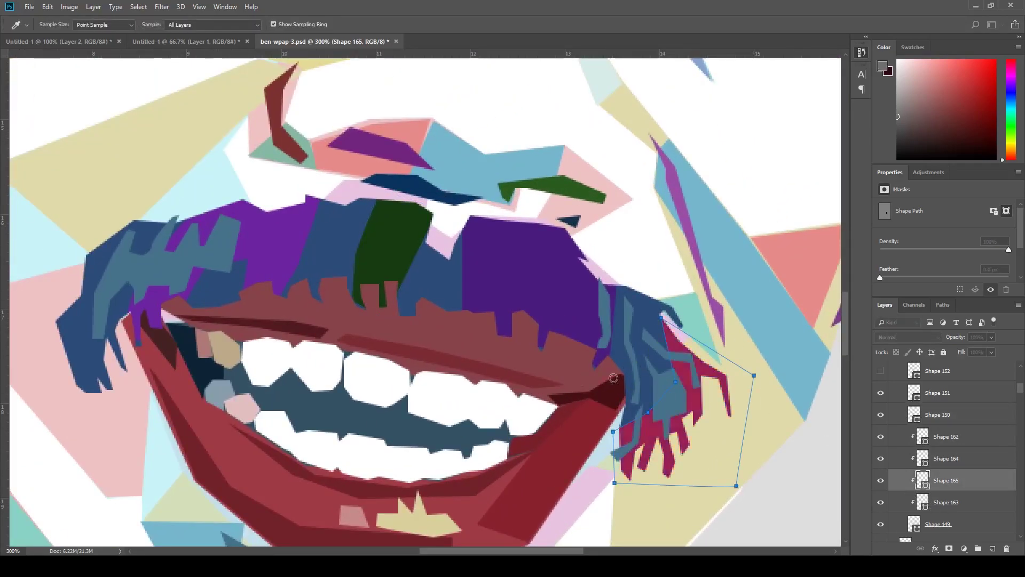
pyautogui.click(406, 361)
# Step: Move the Shape 161 layer down below Shape 158
pyautogui.press('z')
pyautogui.keyDown('alt'); pyautogui.click(127, 340); pyautogui.keyUp('alt')
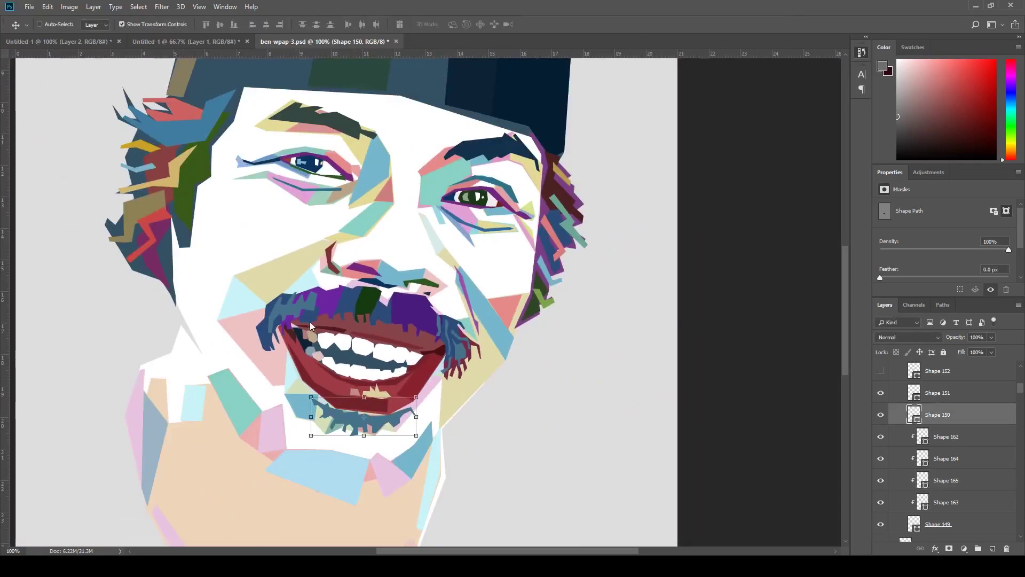
pyautogui.hotkey('alt', ']')
pyautogui.press('i')
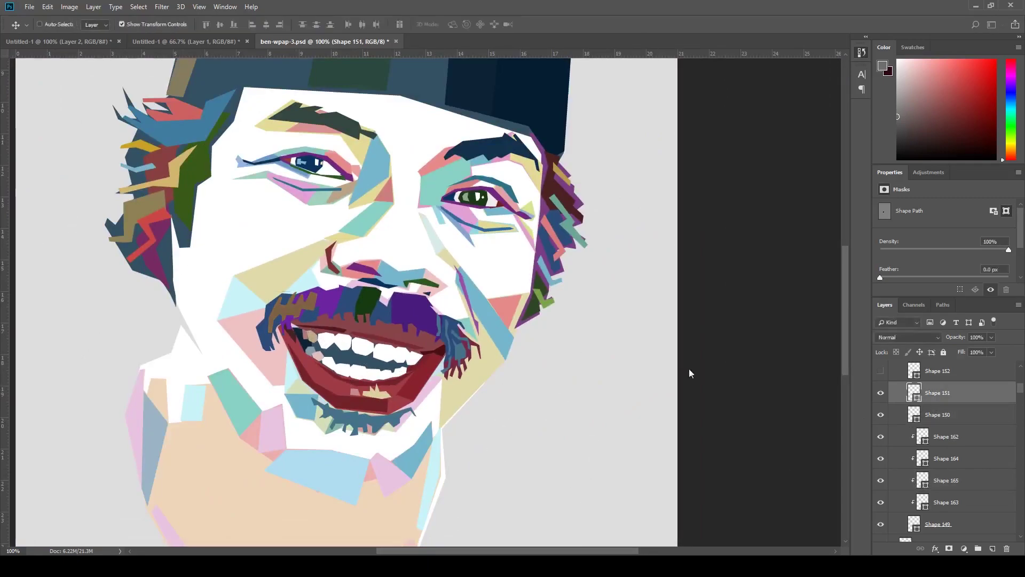
pyautogui.hotkey('alt', '.')
pyautogui.hotkey('ctrl', '[')
pyautogui.hotkey('ctrl', '[')
pyautogui.hotkey('ctrl', '[')
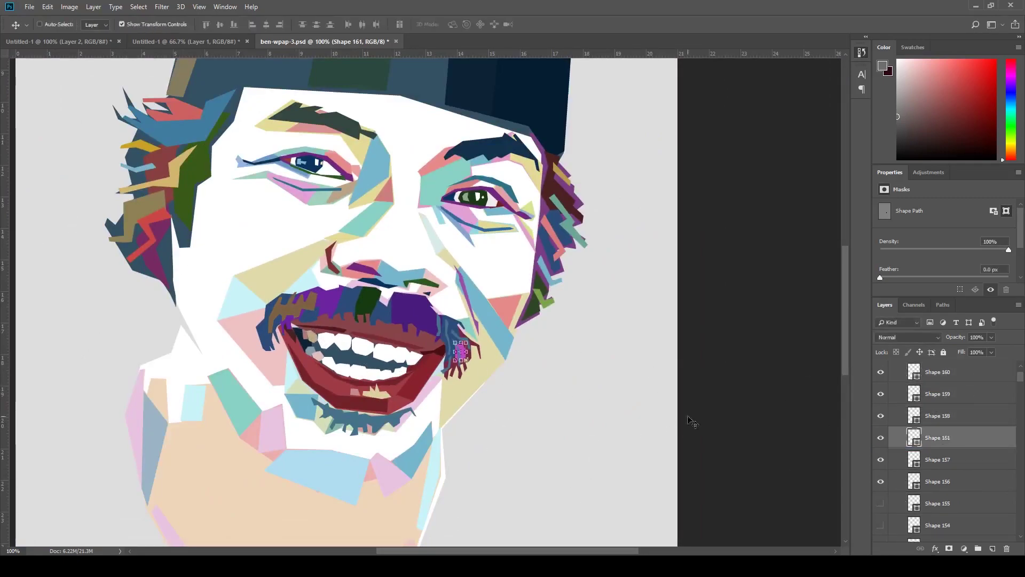
pyautogui.hotkey('alt', '[')
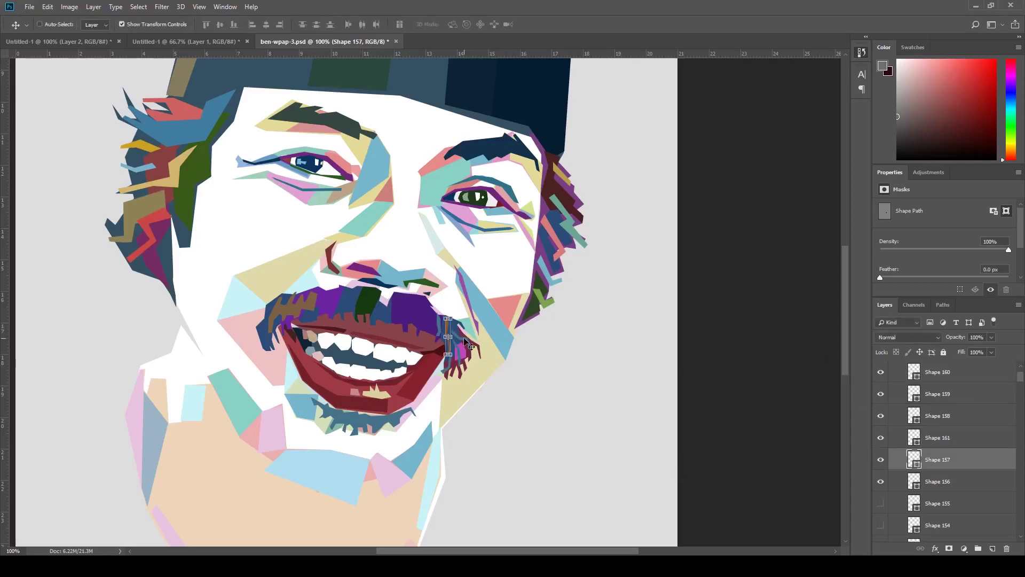
# Step: Inspect the Shape 158, 164, 163 and 150 facets by selecting them on the canvas
pyautogui.keyDown('ctrl'); pyautogui.click(465, 345); pyautogui.keyUp('ctrl')
pyautogui.press('v')
pyautogui.press('i')
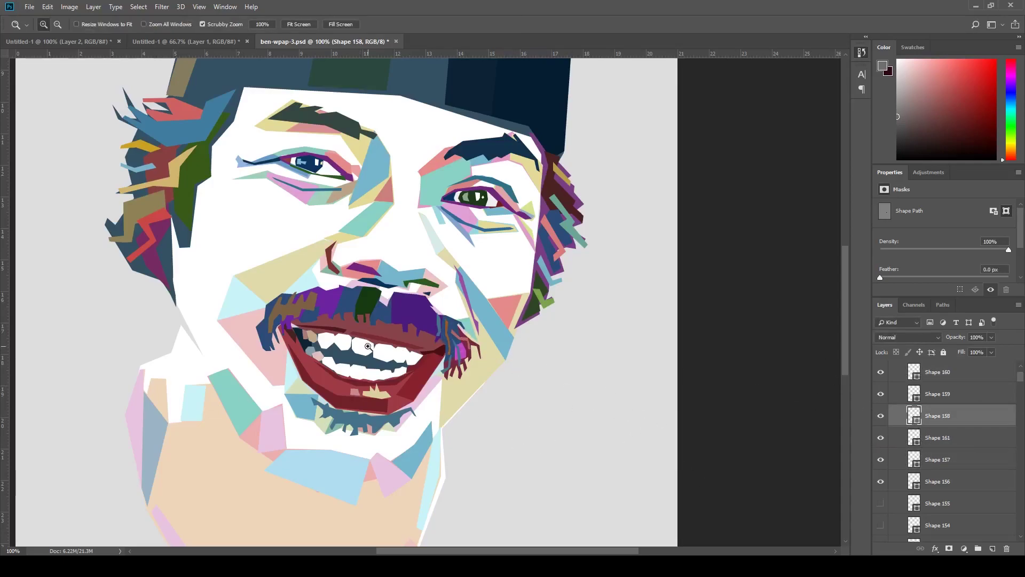
pyautogui.hotkey('ctrl', '-')
pyautogui.keyDown('ctrl'); pyautogui.click(507, 316); pyautogui.keyUp('ctrl')
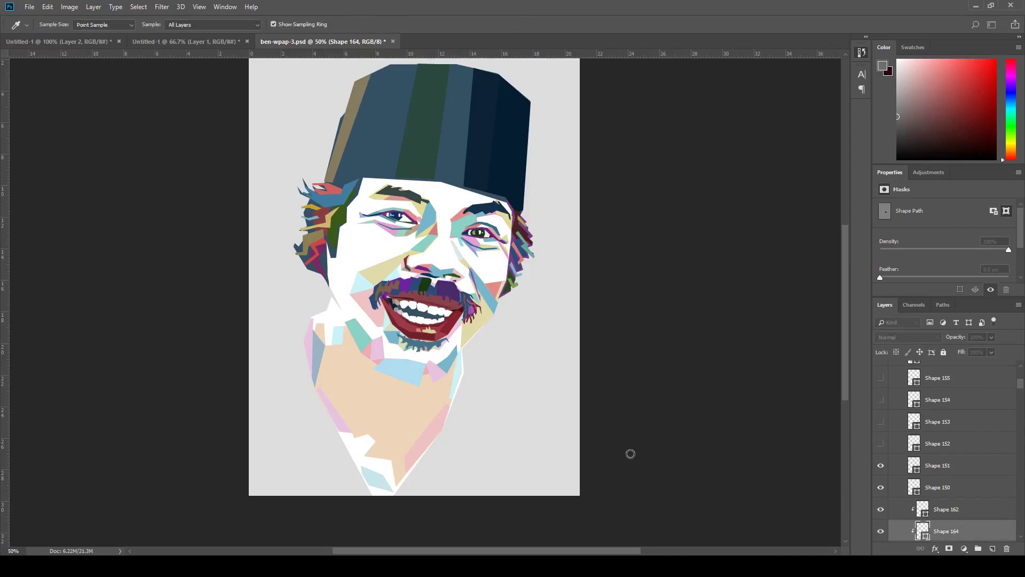
pyautogui.keyDown('ctrl'); pyautogui.click(430, 291); pyautogui.keyUp('ctrl')
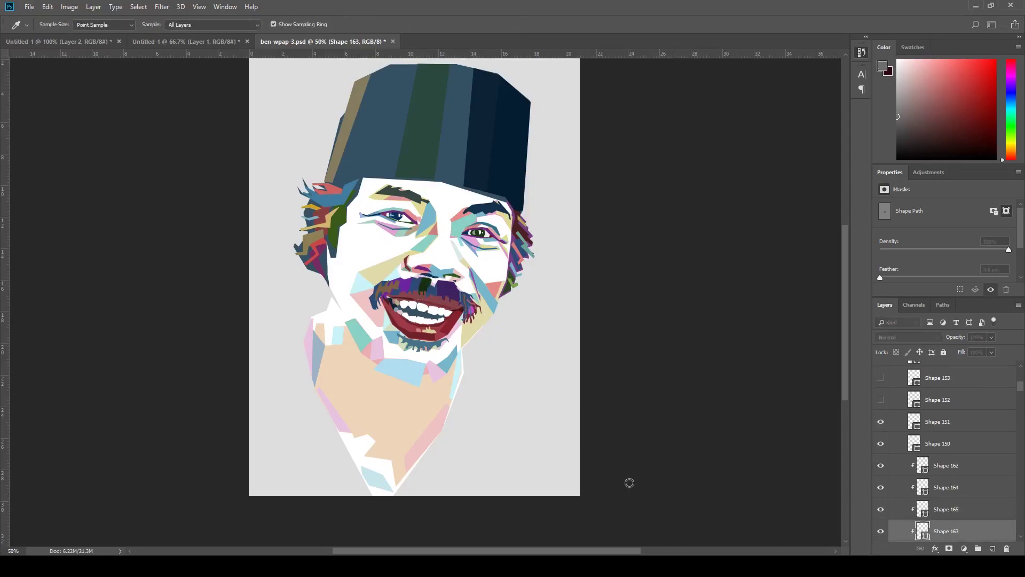
pyautogui.keyDown('ctrl'); pyautogui.click(456, 364); pyautogui.keyUp('ctrl')
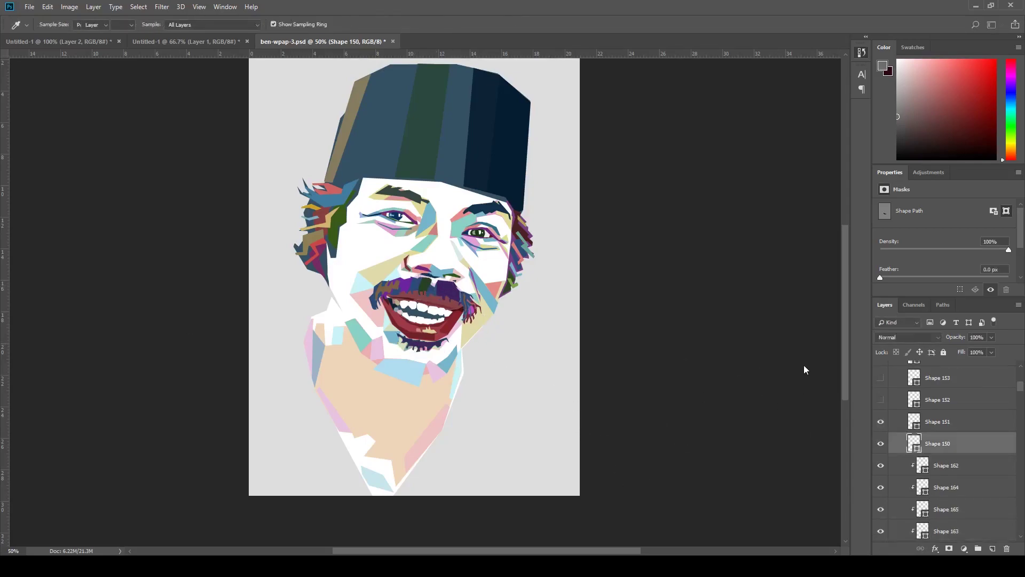
pyautogui.press('z')
pyautogui.hotkey('ctrl', '+')
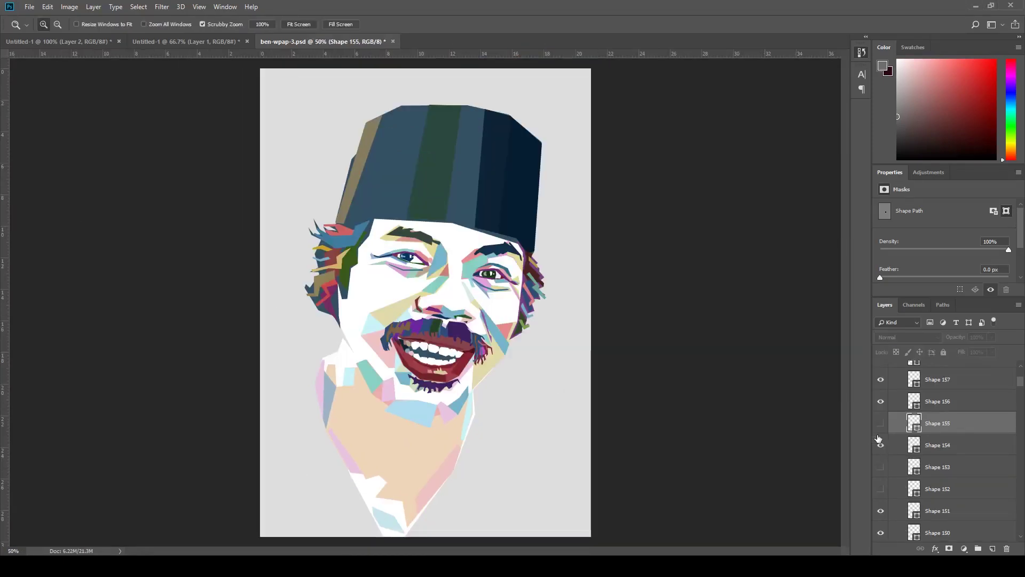
# Step: Hide Shape 154, show Shape 155, and select the Shape 119 chin shadow layer
pyautogui.click(880, 444)
pyautogui.click(881, 423)
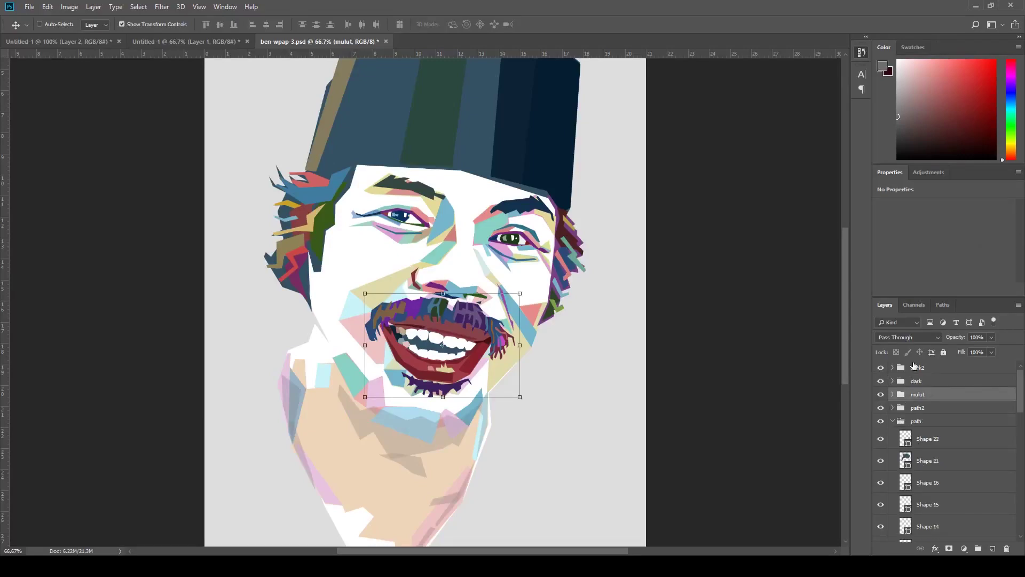
pyautogui.scroll(-3, 945, 454)
pyautogui.click(928, 378)
pyautogui.keyDown('shift'); pyautogui.click(934, 401); pyautogui.keyUp('shift')
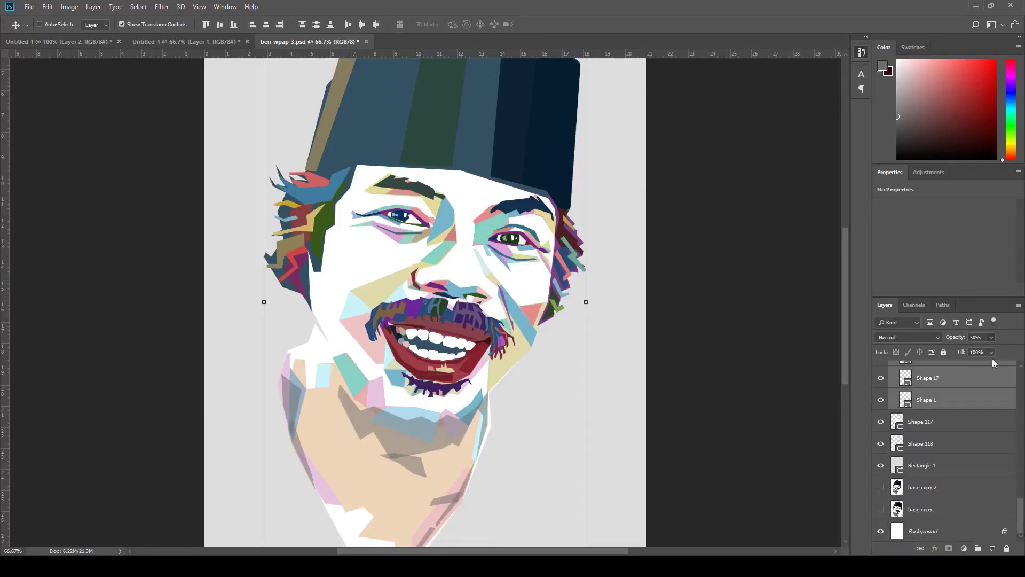
pyautogui.click(939, 404)
pyautogui.moveTo(1020, 515); pyautogui.dragTo(1023, 406)
pyautogui.click(929, 485)
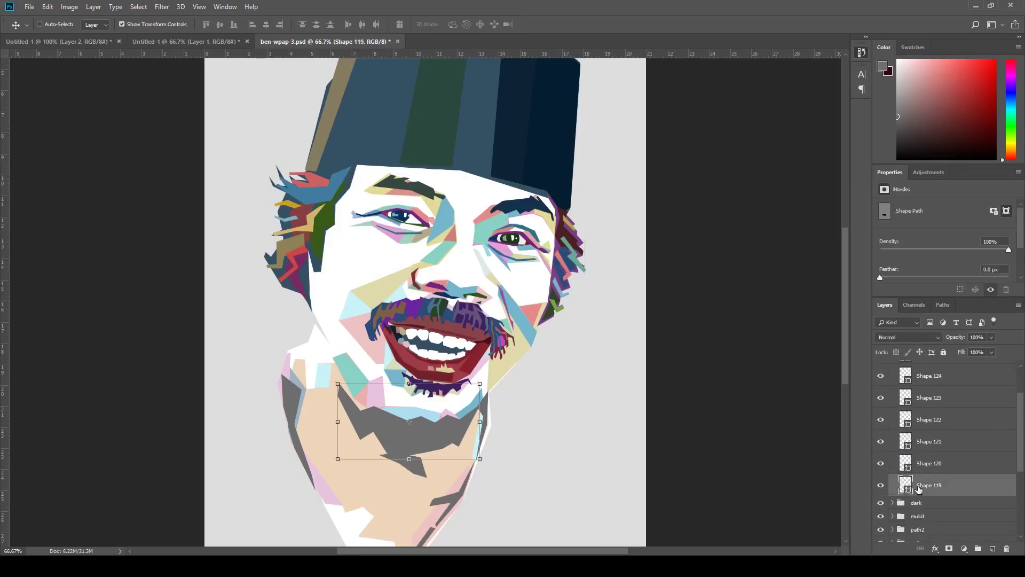
# Step: Recolour chin shapes 119 and 120 lip maroon and Shape 121 purple
pyautogui.press('i')
pyautogui.click(422, 316)
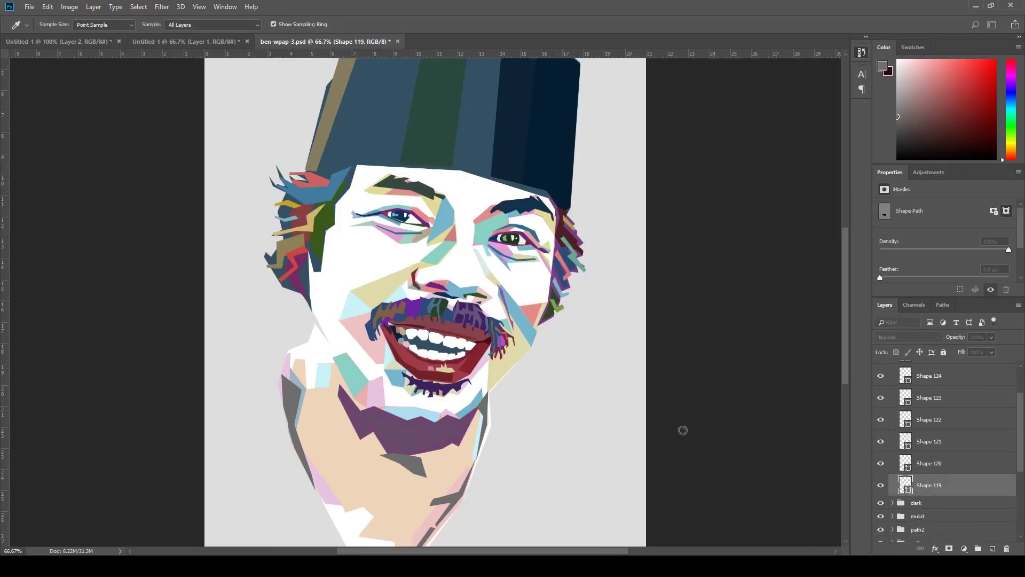
pyautogui.keyDown('ctrl'); pyautogui.click(291, 400); pyautogui.keyUp('ctrl')
pyautogui.click(423, 375)
pyautogui.keyDown('ctrl'); pyautogui.click(302, 454); pyautogui.keyUp('ctrl')
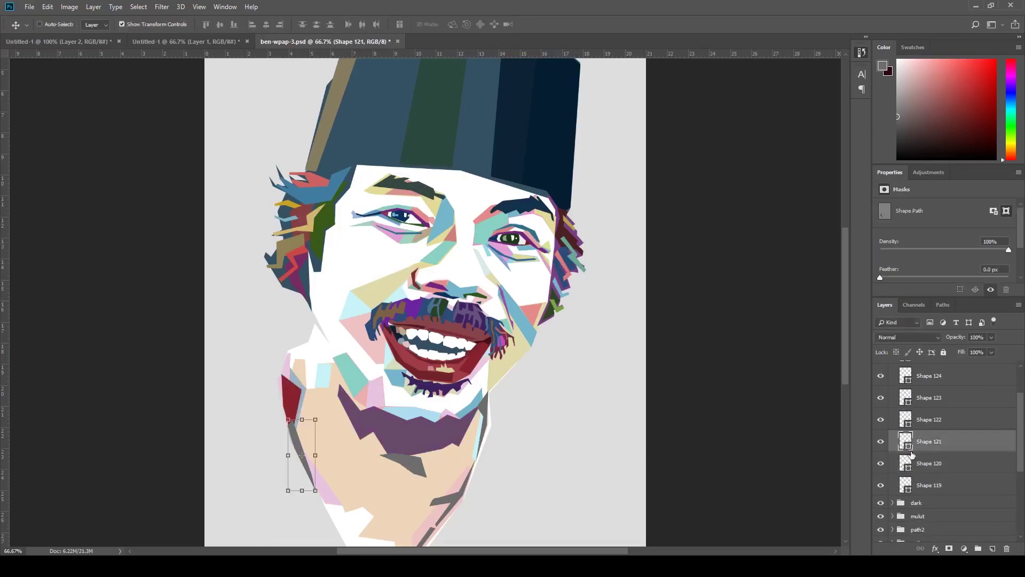
pyautogui.click(423, 375)
# Step: Turn the Shape 125 grey chin shape brown with a colour sampled from the portrait
pyautogui.keyDown('ctrl'); pyautogui.click(482, 427); pyautogui.keyUp('ctrl')
pyautogui.keyDown('ctrl'); pyautogui.click(531, 208); pyautogui.keyUp('ctrl')
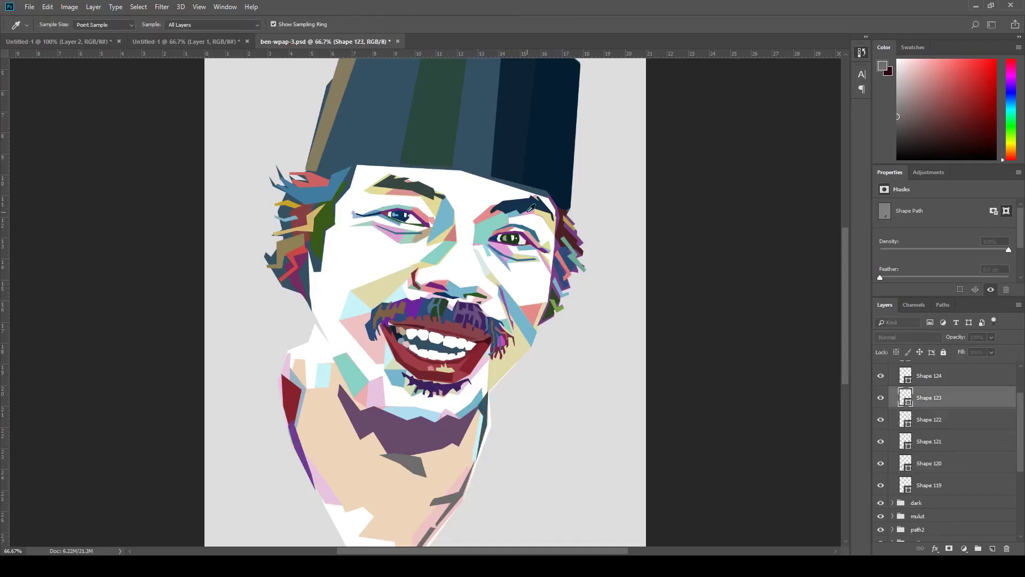
pyautogui.keyDown('ctrl'); pyautogui.click(445, 499); pyautogui.keyUp('ctrl')
pyautogui.keyDown('ctrl'); pyautogui.click(422, 535); pyautogui.keyUp('ctrl')
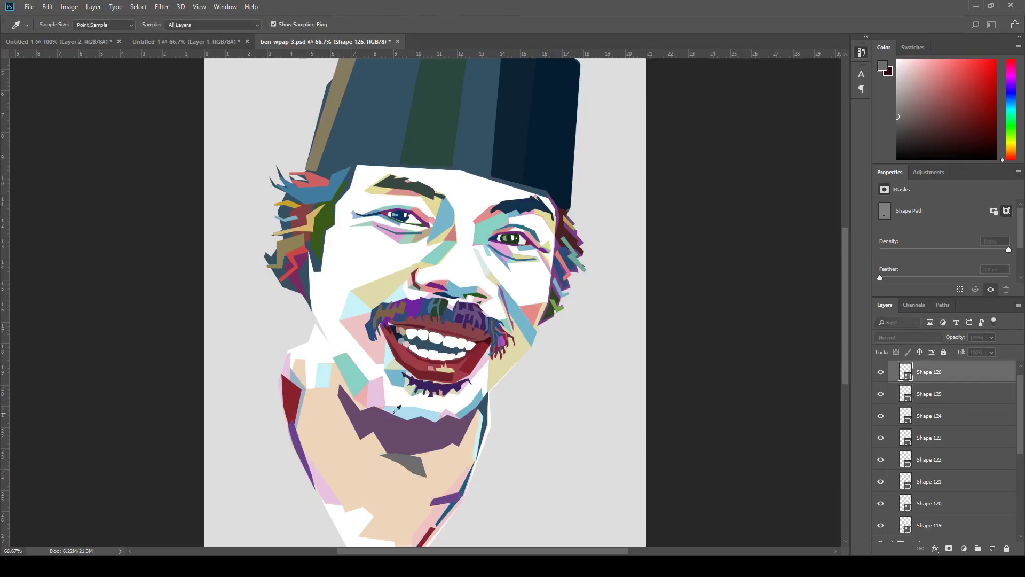
pyautogui.keyDown('ctrl'); pyautogui.click(403, 463); pyautogui.keyUp('ctrl')
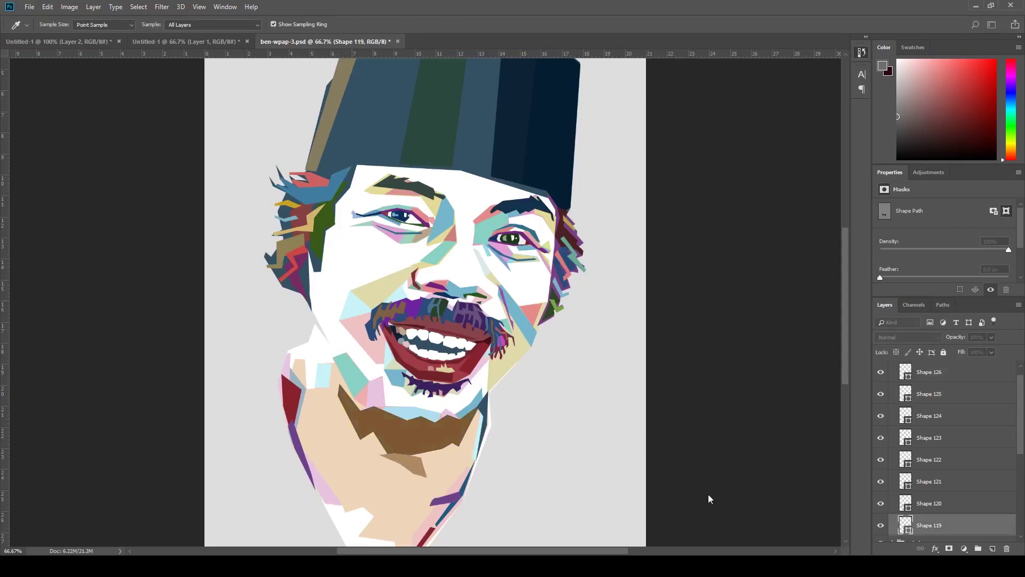
pyautogui.press('v')
pyautogui.scroll(1, 938, 388)
# Step: Check Shapes 126 and 13, then select the Shape 117 face layer
pyautogui.click(938, 388)
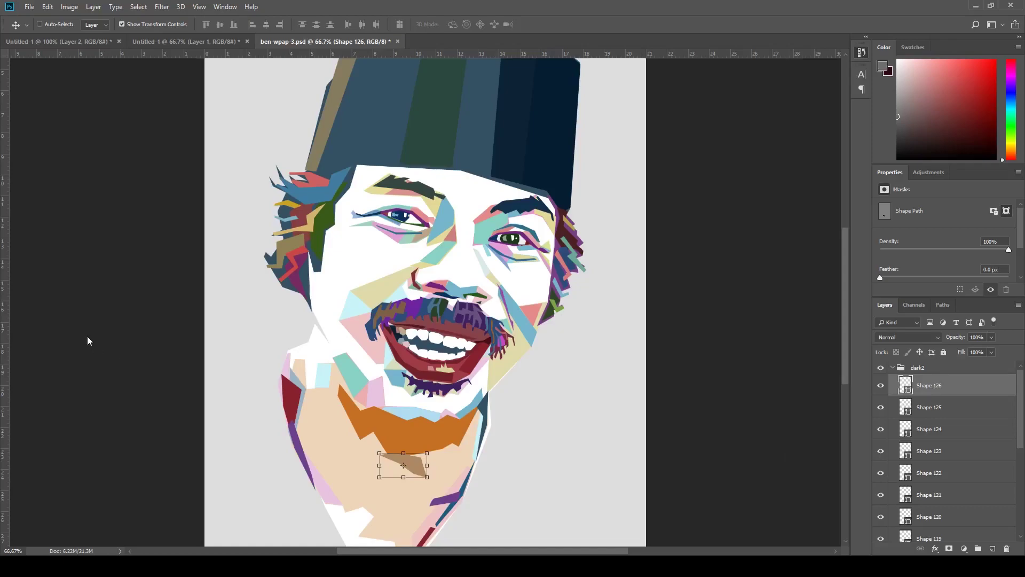
pyautogui.hotkey('ctrl', '-')
pyautogui.hotkey('ctrl', '-')
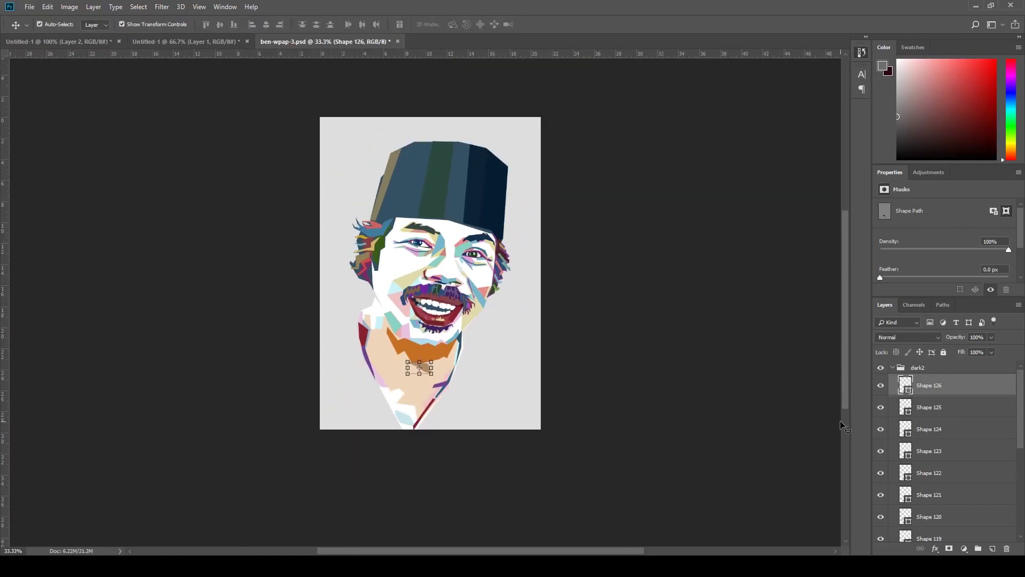
pyautogui.hotkey('ctrl', '+')
pyautogui.keyDown('ctrl'); pyautogui.click(405, 459); pyautogui.keyUp('ctrl')
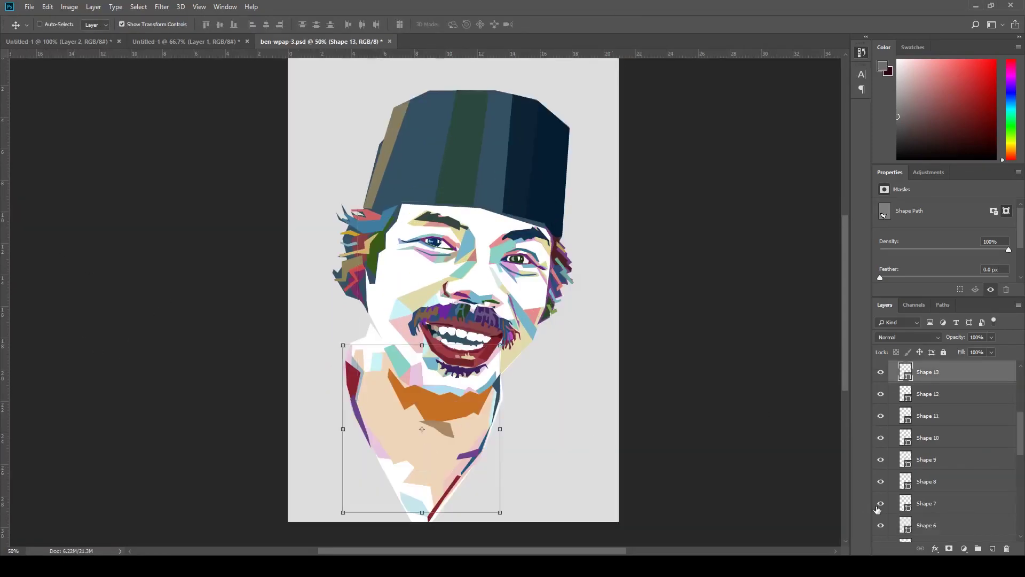
pyautogui.press('i')
pyautogui.press('v')
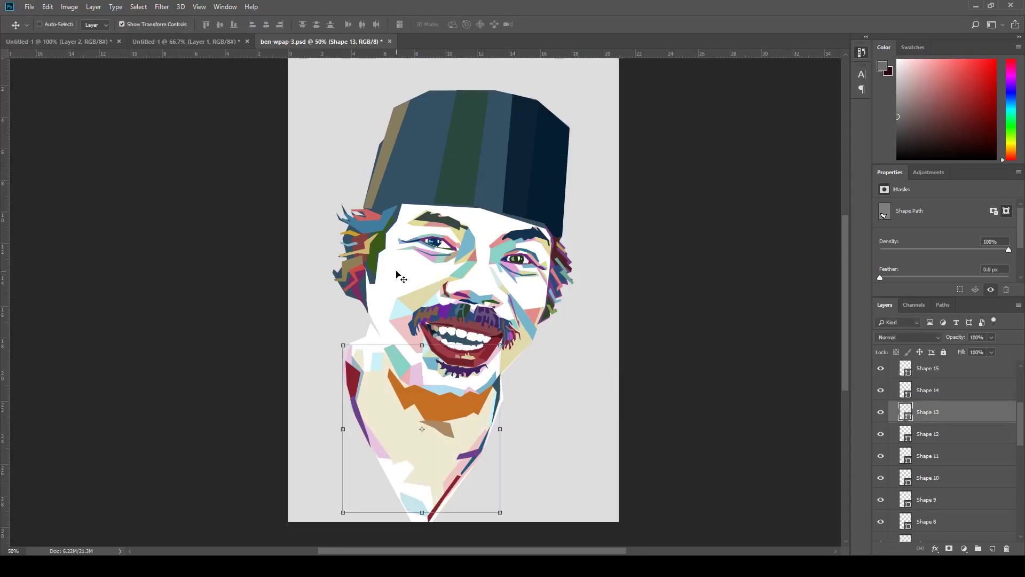
pyautogui.keyDown('ctrl'); pyautogui.click(402, 278); pyautogui.keyUp('ctrl')
# Step: Start a face facet at the hat's lower edge filled with the light grey background colour
pyautogui.press('p')
pyautogui.click(494, 212)
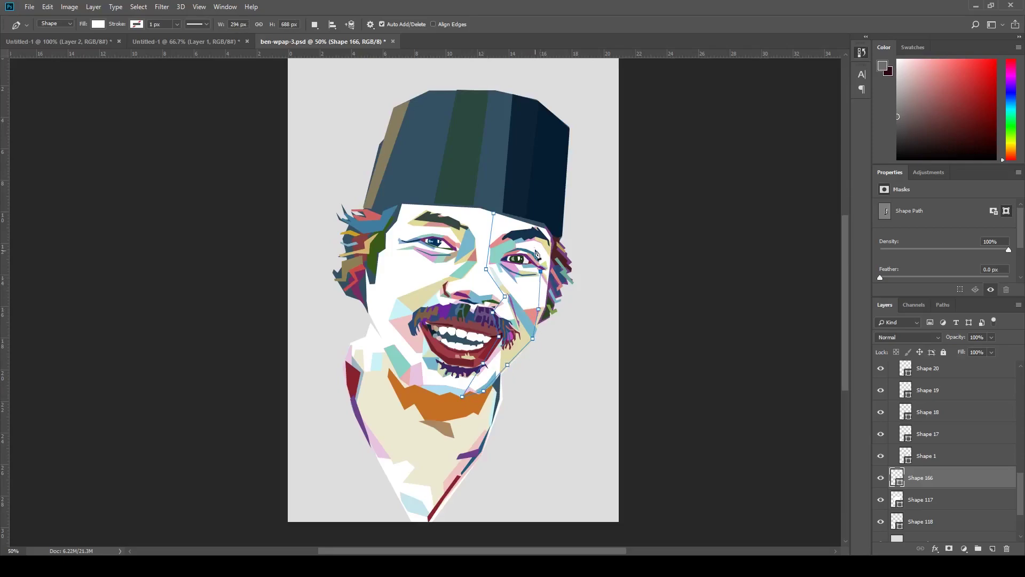
pyautogui.press('i')
pyautogui.click(577, 373)
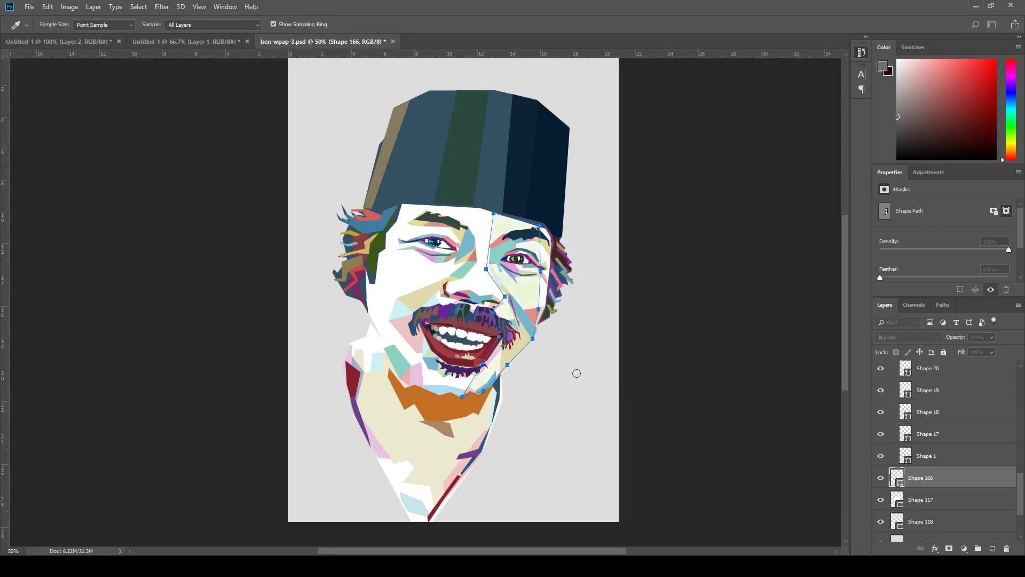
pyautogui.press('p')
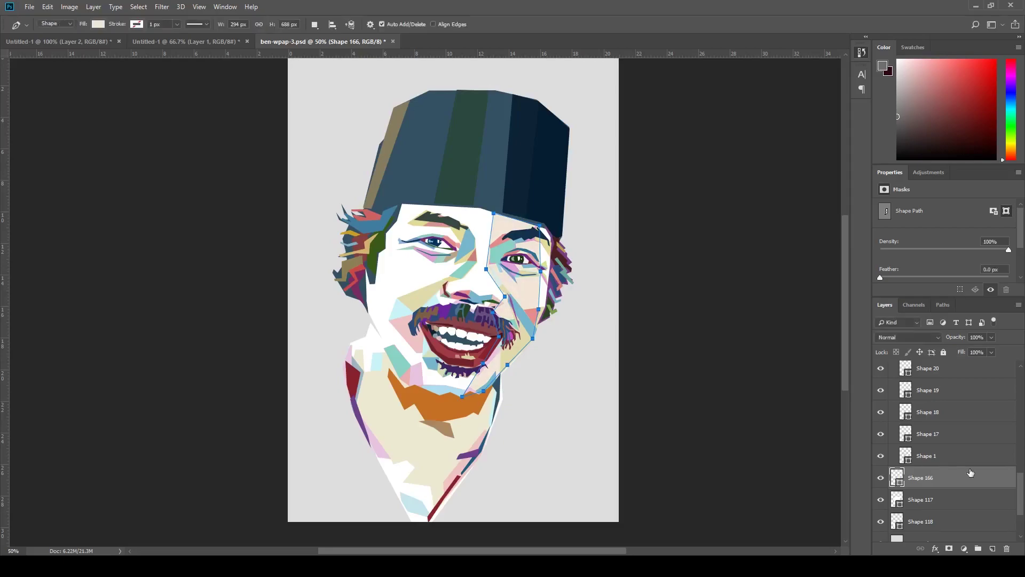
pyautogui.press('Escape')
# Step: Draw a white triangular facet from the chin down the chest
pyautogui.click(410, 385)
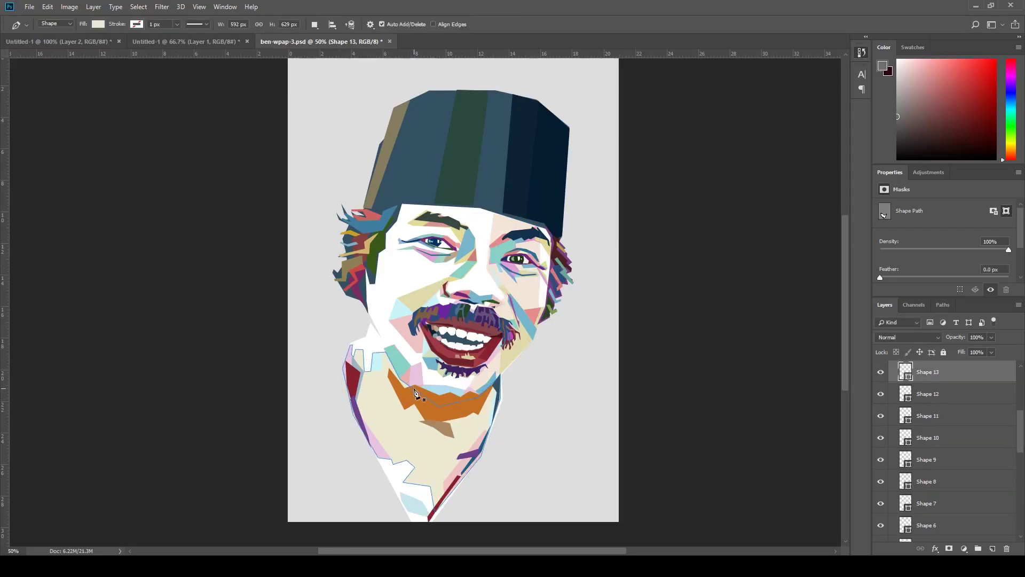
pyautogui.click(415, 438)
pyautogui.click(440, 500)
pyautogui.scroll(-2, 430, 481)
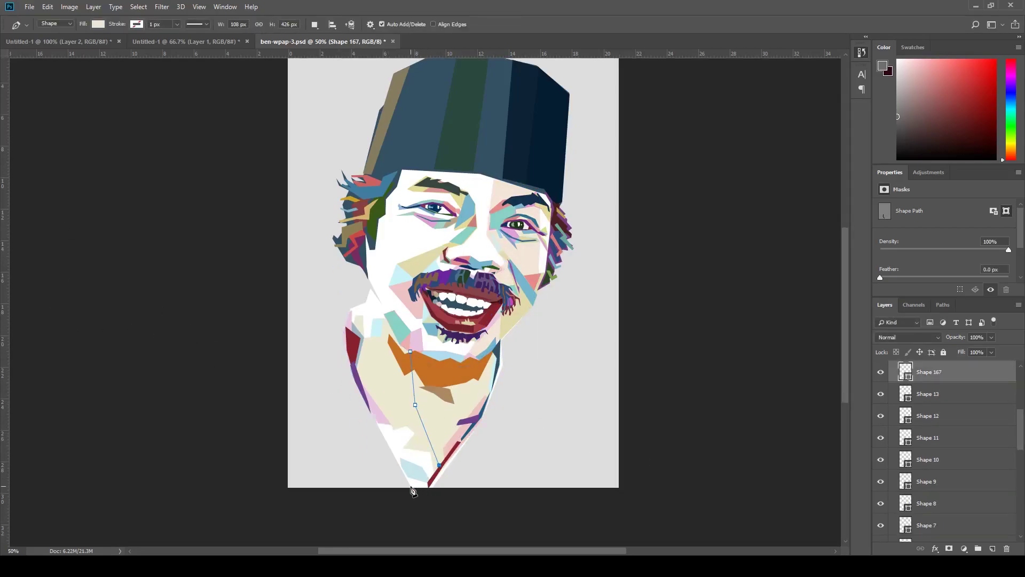
pyautogui.click(410, 487)
pyautogui.click(351, 372)
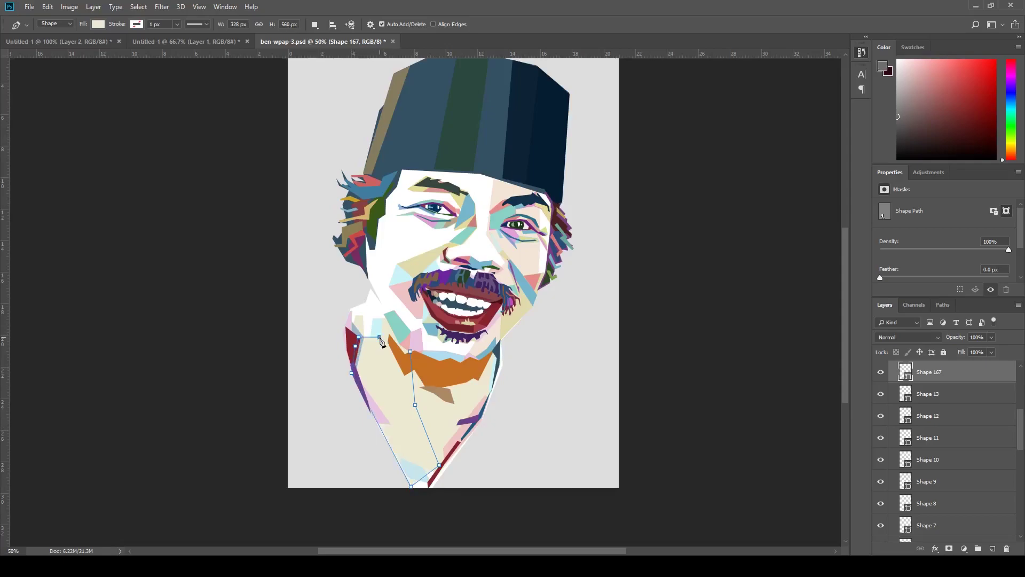
pyautogui.press('Return')
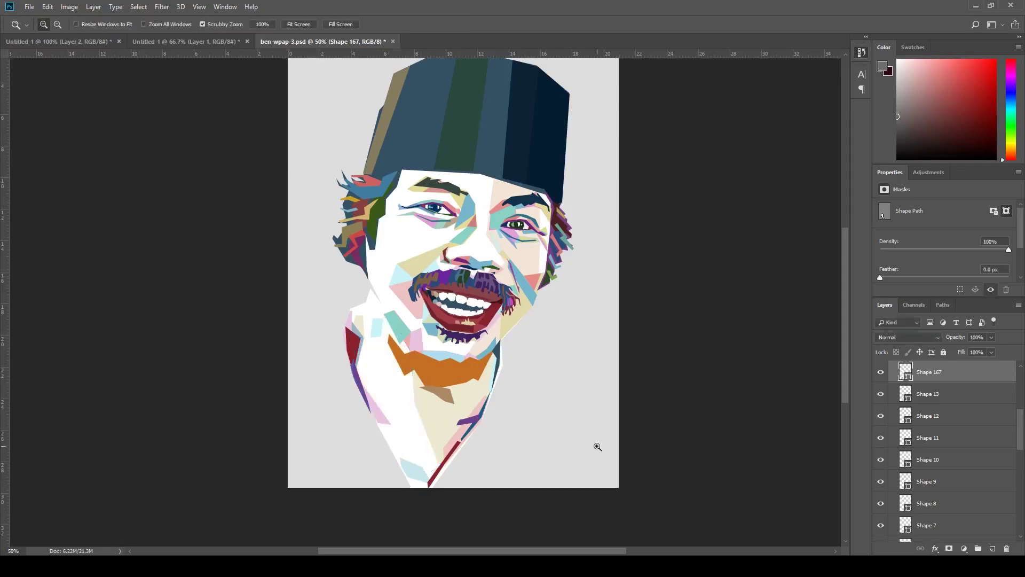
pyautogui.press('v')
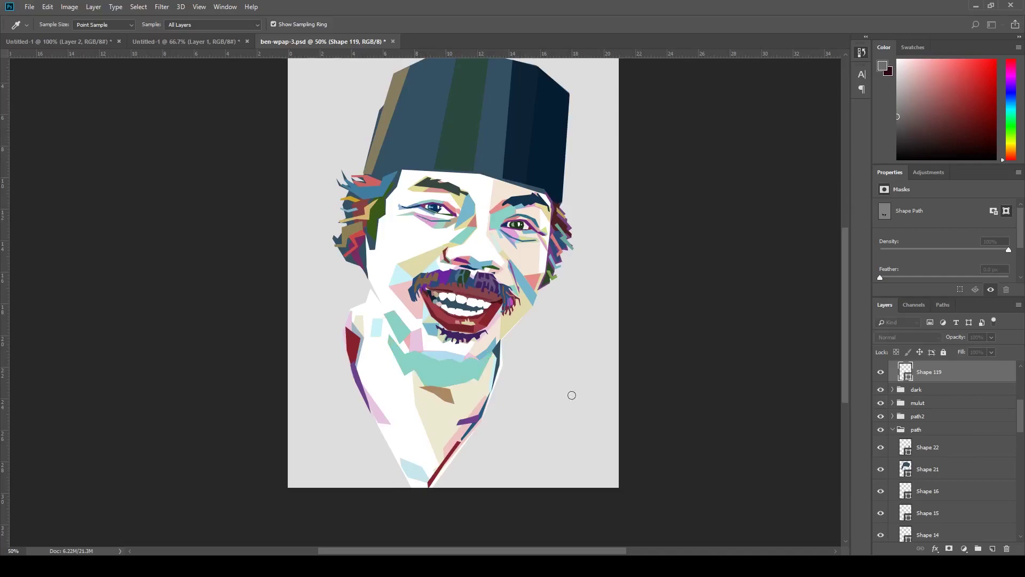
# Step: Drag the Shape 119 chin shape into the path group
pyautogui.press('z')
pyautogui.moveTo(515, 366); pyautogui.dragTo(501, 412)
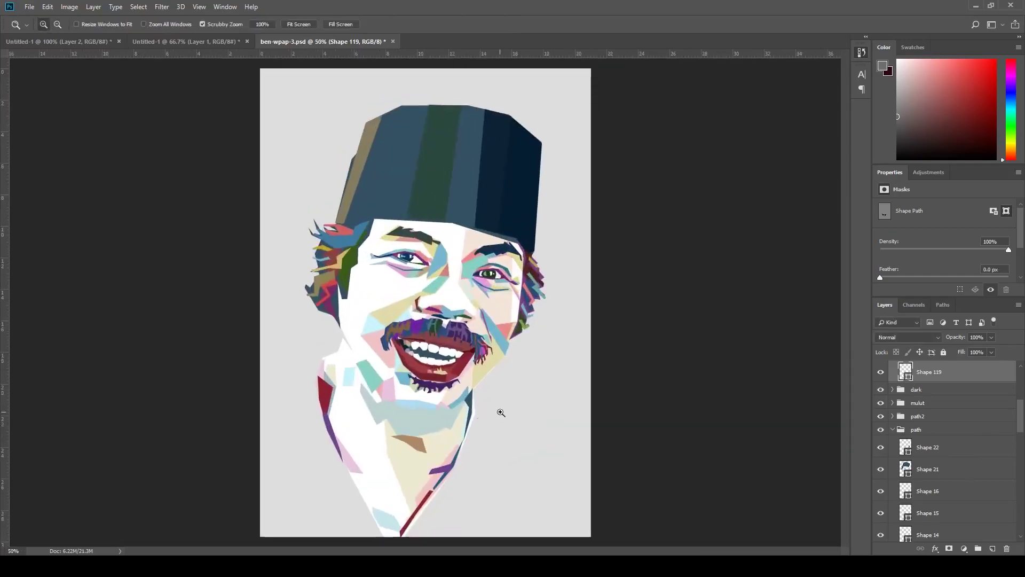
pyautogui.press('v')
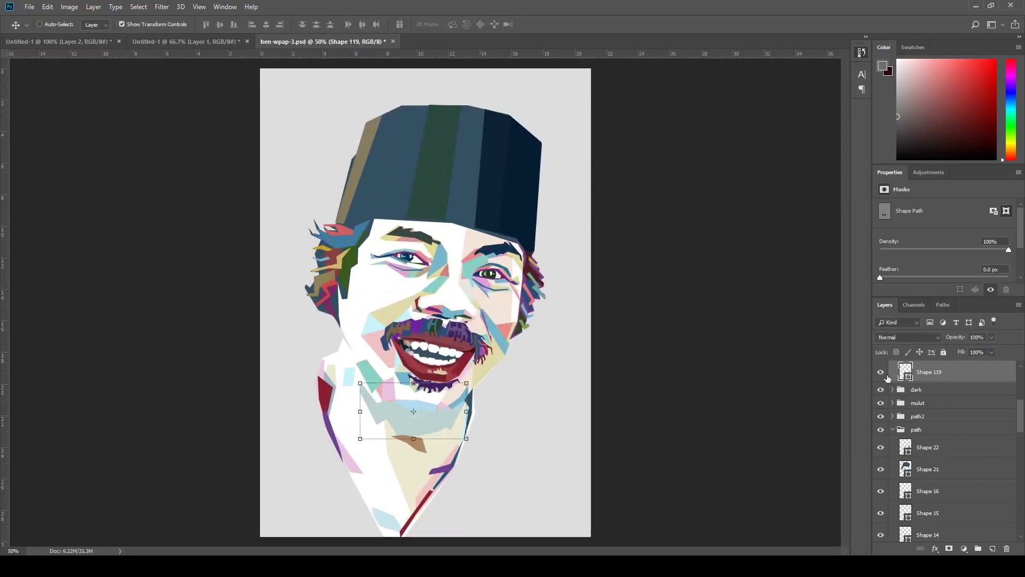
pyautogui.moveTo(888, 378); pyautogui.dragTo(905, 436)
# Step: Pull two Shape 119 chin anchors downward to widen the chin facet
pyautogui.press('i')
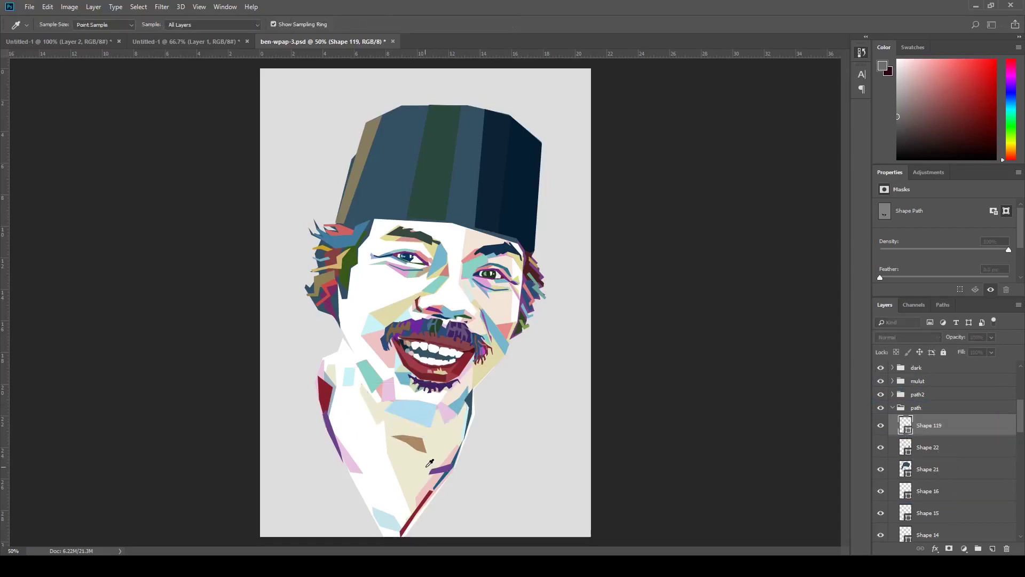
pyautogui.press('a')
pyautogui.hotkey('ctrl', '+')
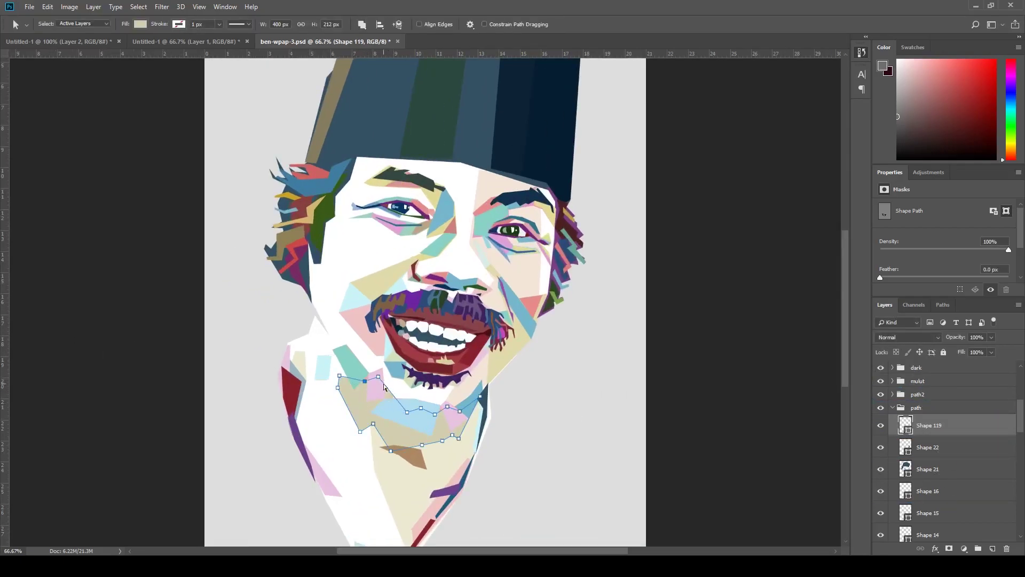
pyautogui.moveTo(384, 386); pyautogui.dragTo(359, 408)
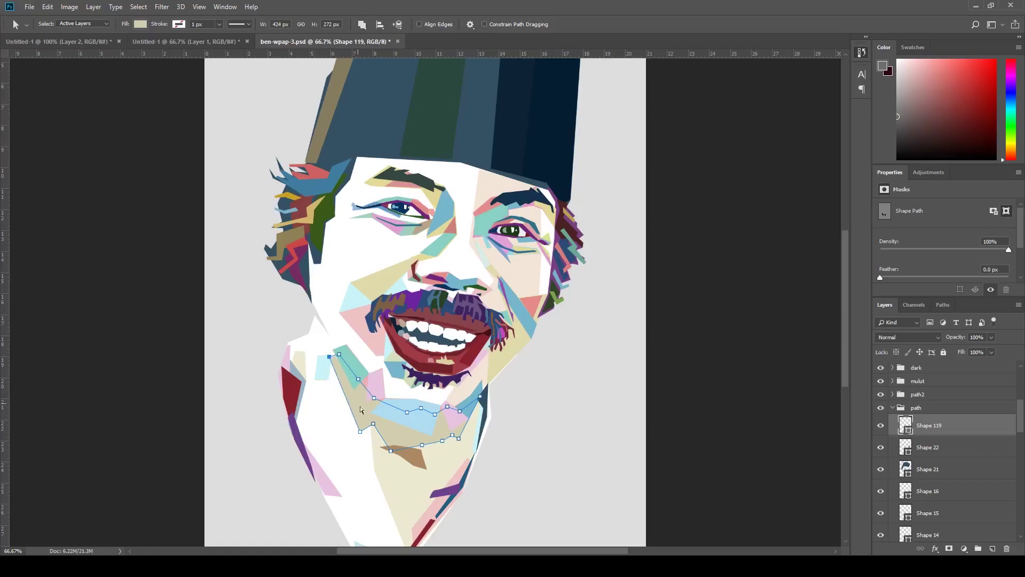
pyautogui.press('v')
pyautogui.hotkey('ctrl', '-')
pyautogui.hotkey('ctrl', '-')
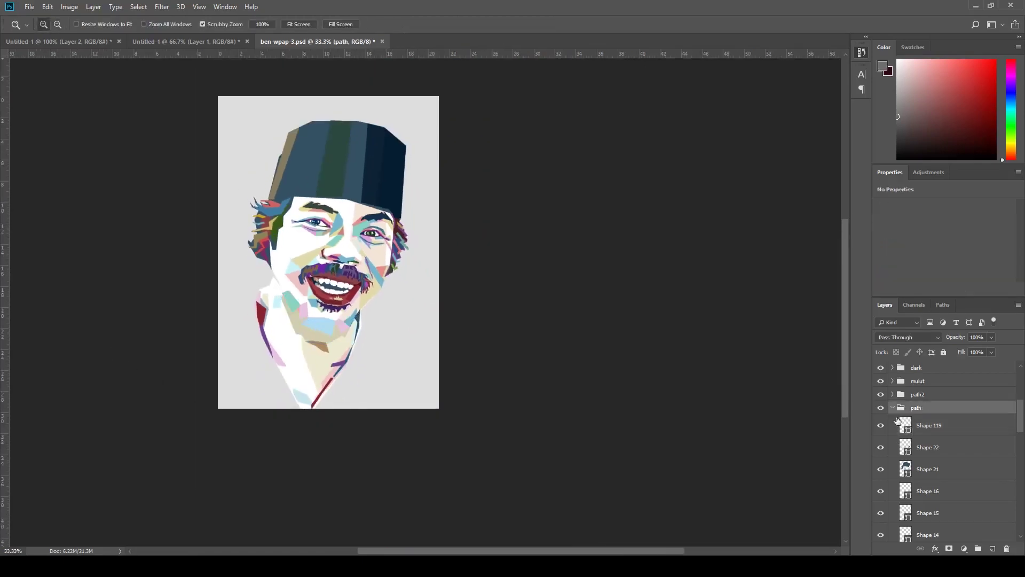
pyautogui.hotkey('ctrl', '+')
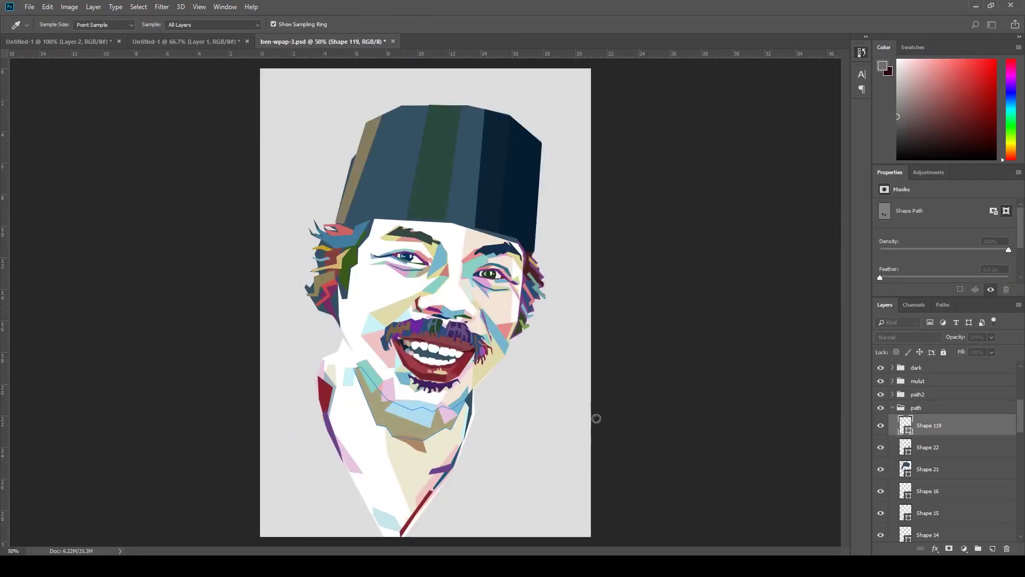
# Step: Begin the Shape 168 facet at the hairline and run it down the left cheek
pyautogui.press('z')
pyautogui.press('v')
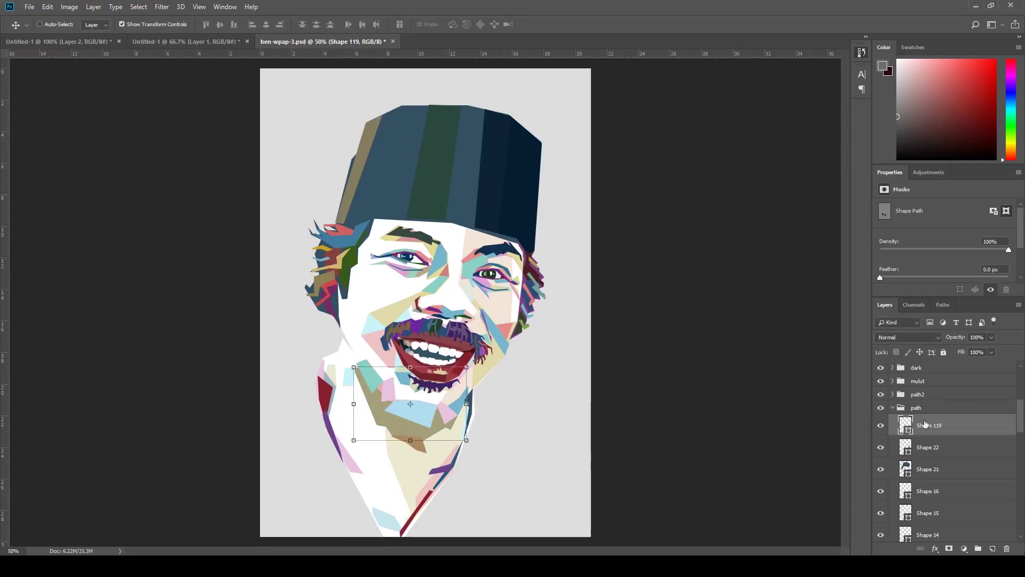
pyautogui.press('p')
pyautogui.click(423, 219)
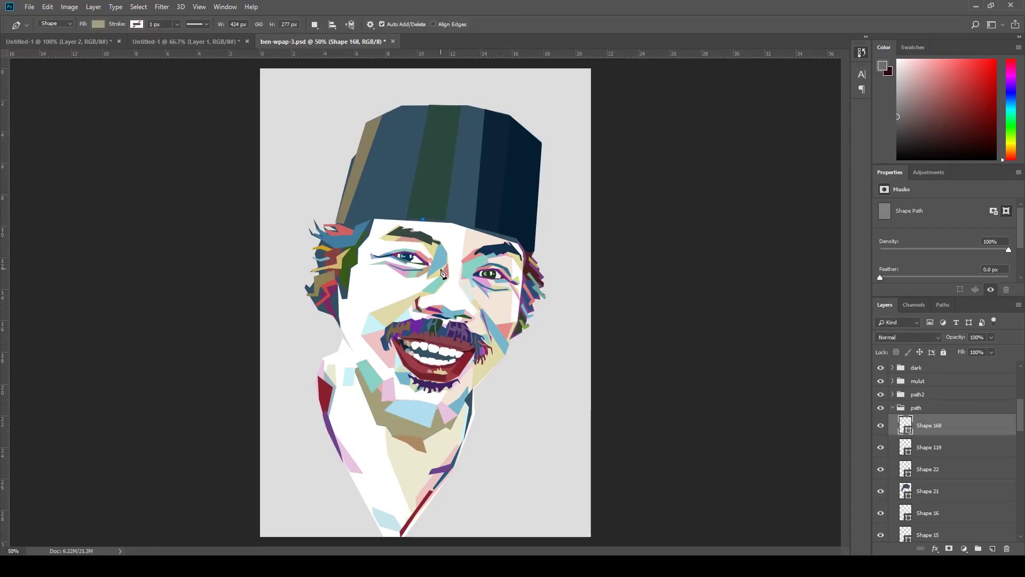
pyautogui.click(439, 270)
pyautogui.click(351, 278)
pyautogui.click(356, 336)
pyautogui.click(381, 378)
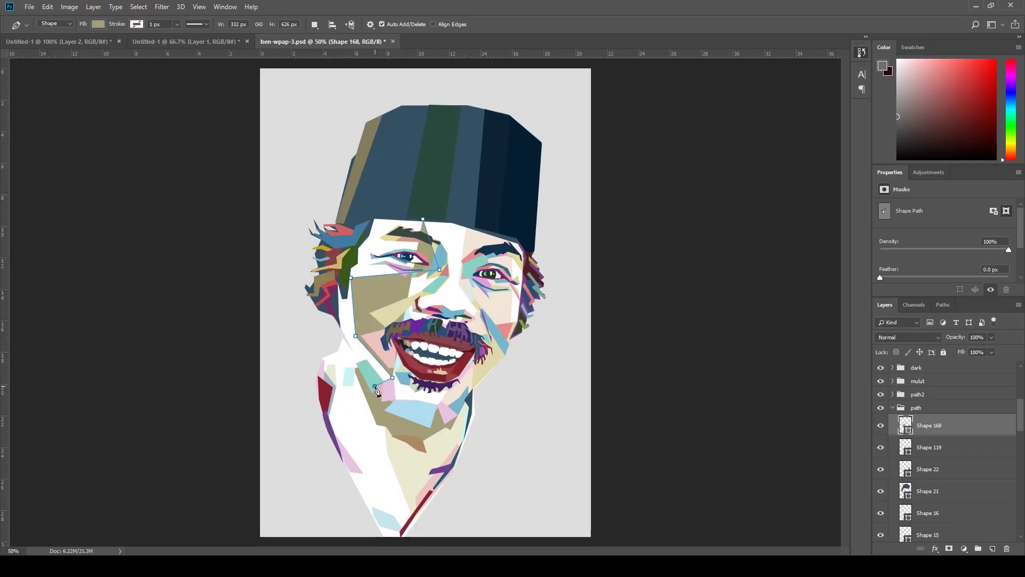
# Step: Bring the cheek facet back up the jawline to the hairline and close it
pyautogui.click(374, 386)
pyautogui.click(343, 337)
pyautogui.click(336, 279)
pyautogui.click(373, 217)
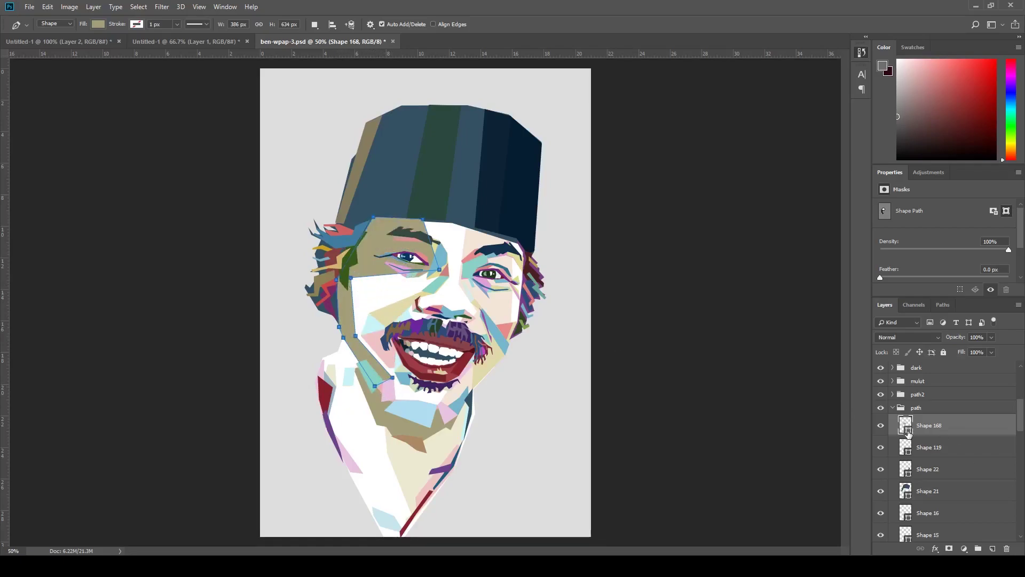
pyautogui.press('z')
pyautogui.keyDown('alt'); pyautogui.click(529, 372); pyautogui.keyUp('alt')
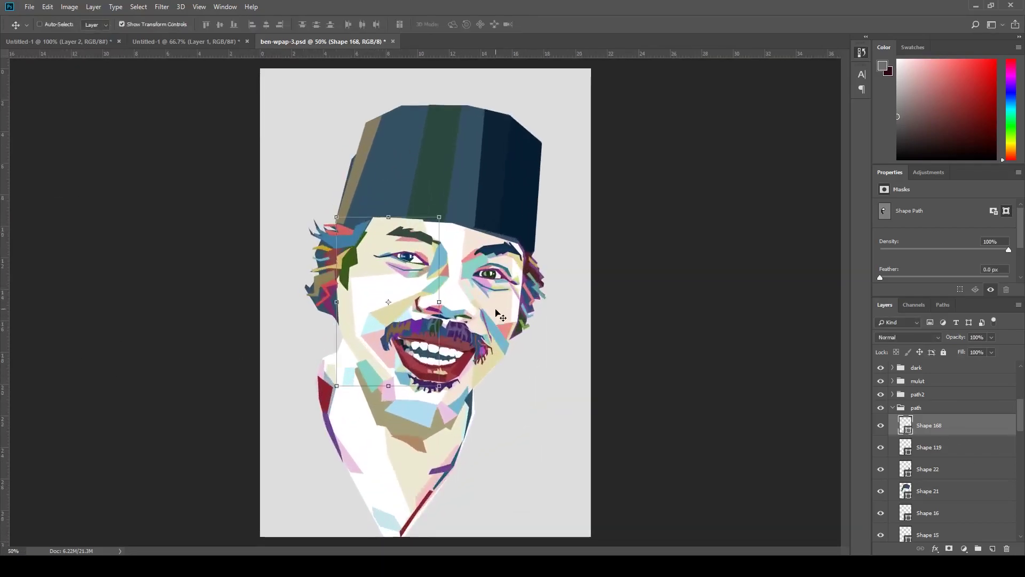
pyautogui.press('p')
# Step: Draw the four-point Shape 169 facet over the left eye, clipped to the cheek facet
pyautogui.click(372, 208)
pyautogui.click(350, 277)
pyautogui.click(448, 282)
pyautogui.click(442, 210)
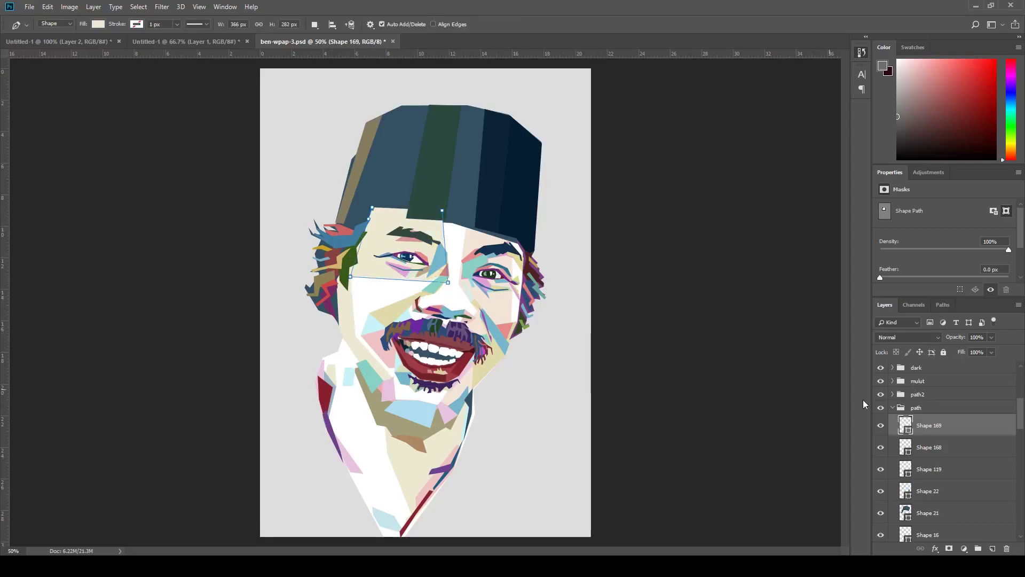
pyautogui.click(372, 207)
pyautogui.keyDown('alt'); pyautogui.click(970, 437); pyautogui.keyUp('alt')
# Step: Reshape Shape 168: nudge one corner down and pull the top-right corner inward
pyautogui.press('v')
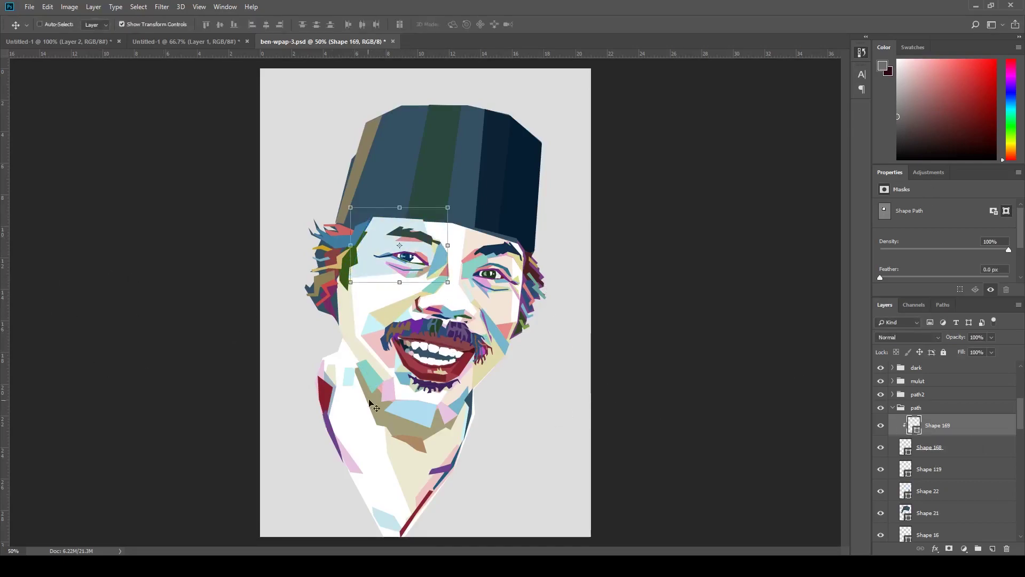
pyautogui.write('32')
pyautogui.press('a')
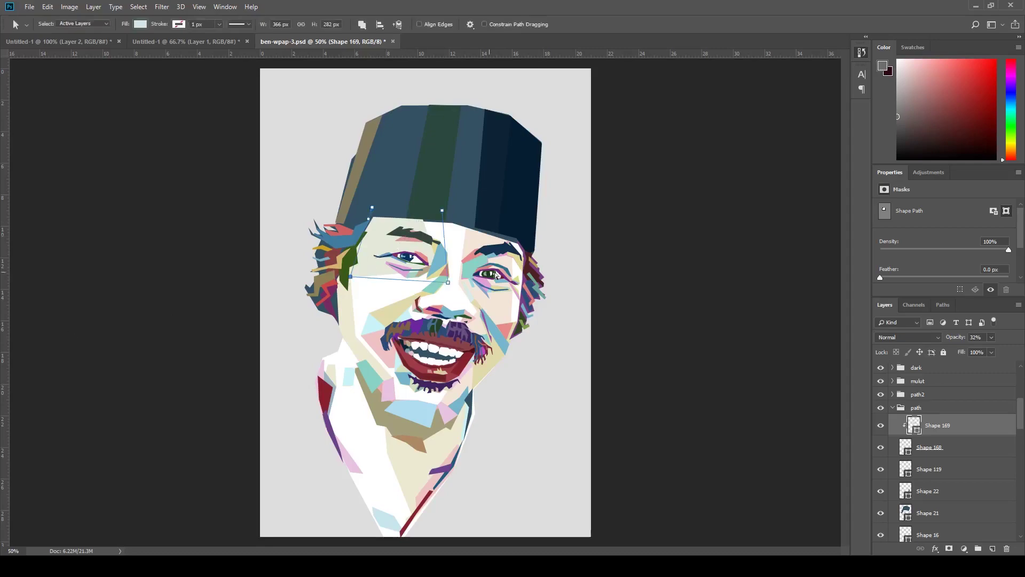
pyautogui.click(925, 448)
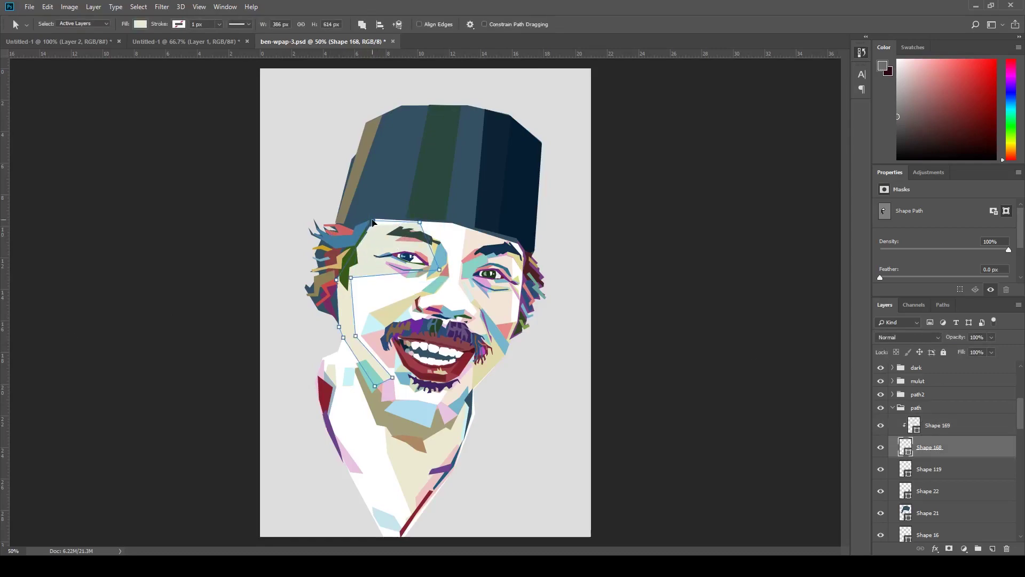
pyautogui.moveTo(439, 269); pyautogui.dragTo(441, 278)
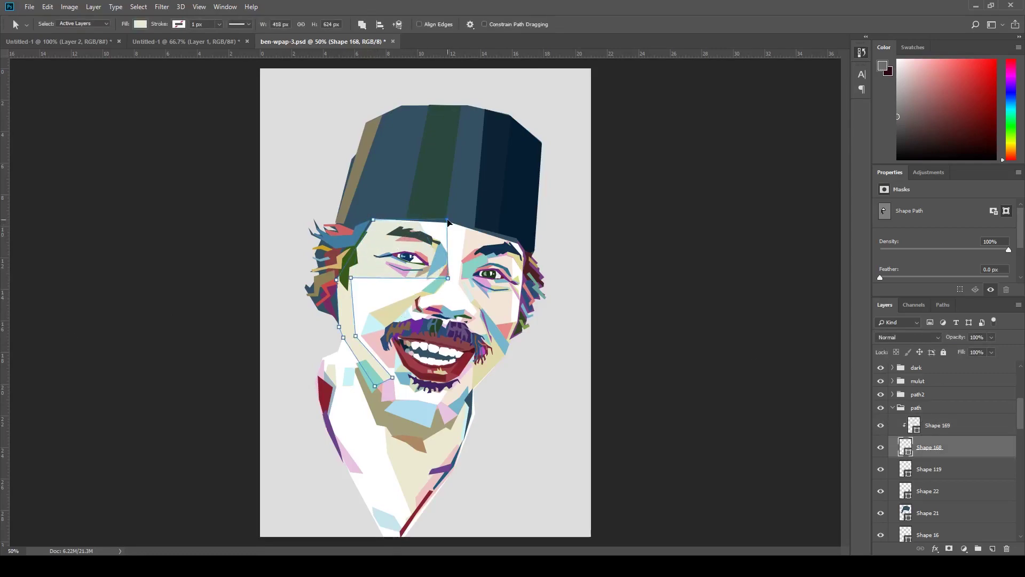
pyautogui.press('z')
pyautogui.keyDown('ctrl'); pyautogui.click(547, 466); pyautogui.keyUp('ctrl')
pyautogui.press('a')
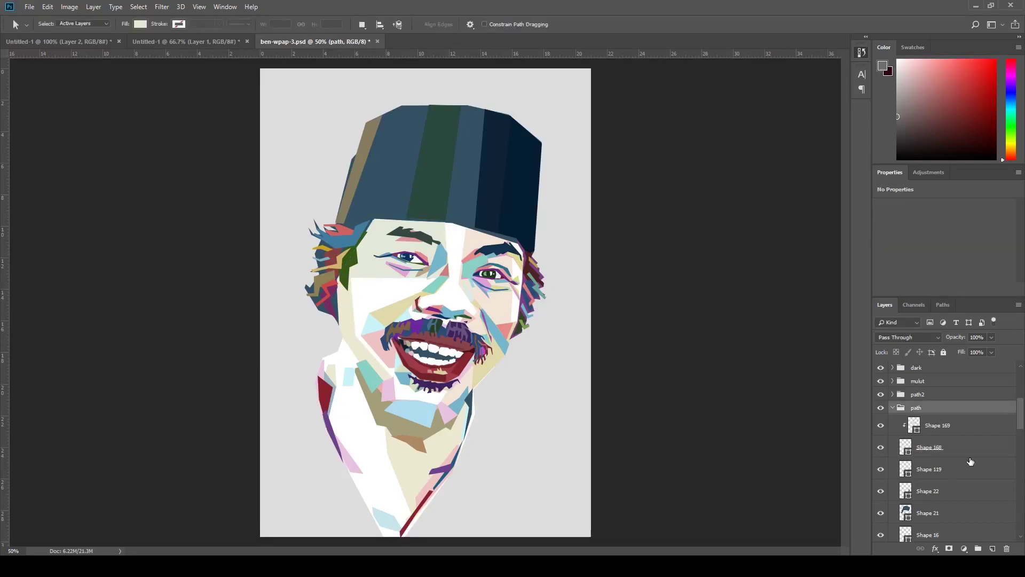
pyautogui.click(354, 279)
pyautogui.moveTo(445, 222); pyautogui.dragTo(397, 235)
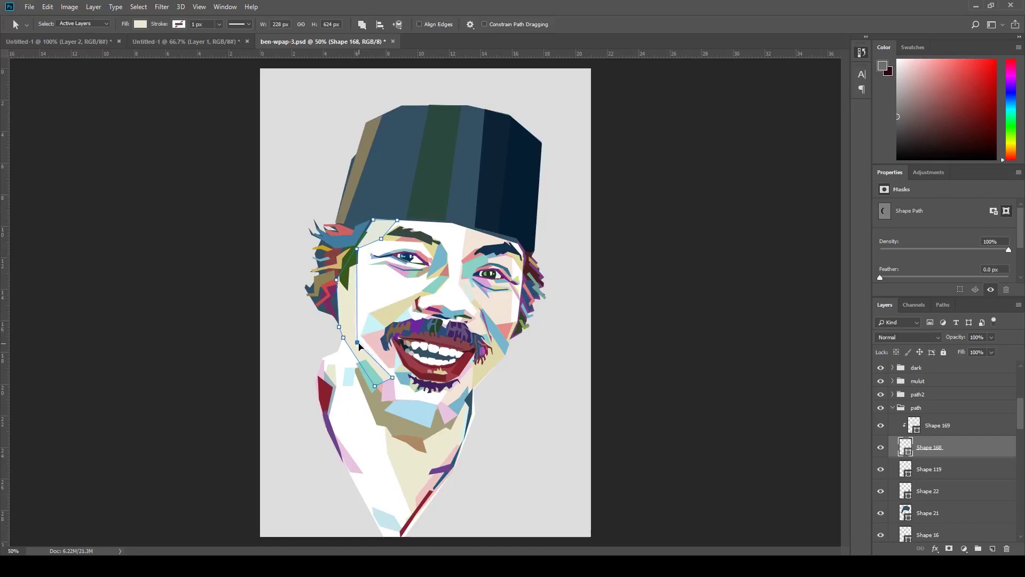
pyautogui.press('z')
pyautogui.keyDown('alt'); pyautogui.click(80, 343); pyautogui.keyUp('alt')
pyautogui.keyDown('ctrl'); pyautogui.click(395, 456); pyautogui.keyUp('ctrl')
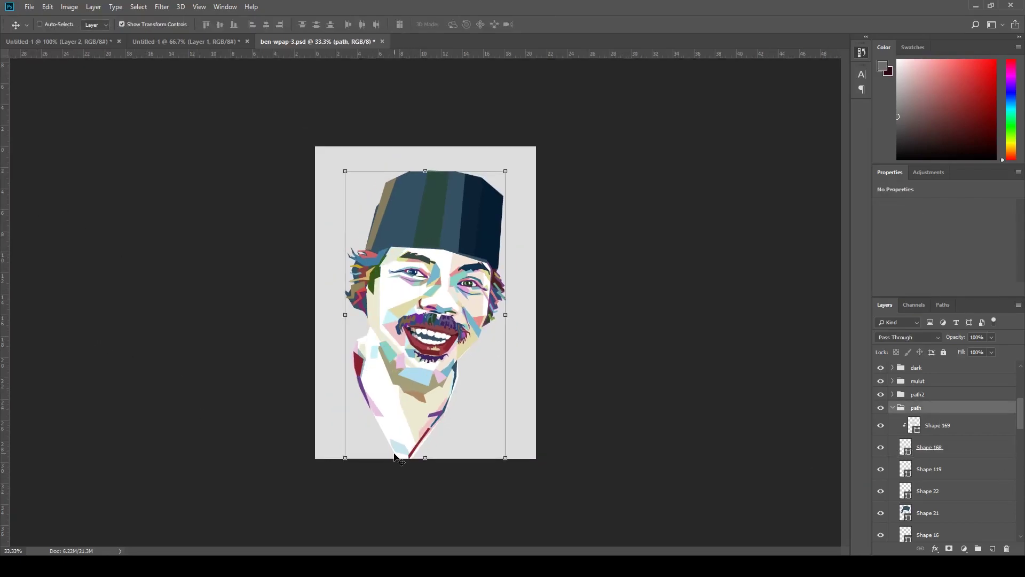
pyautogui.hotkey('ctrl', '+')
pyautogui.press('p')
pyautogui.click(408, 521)
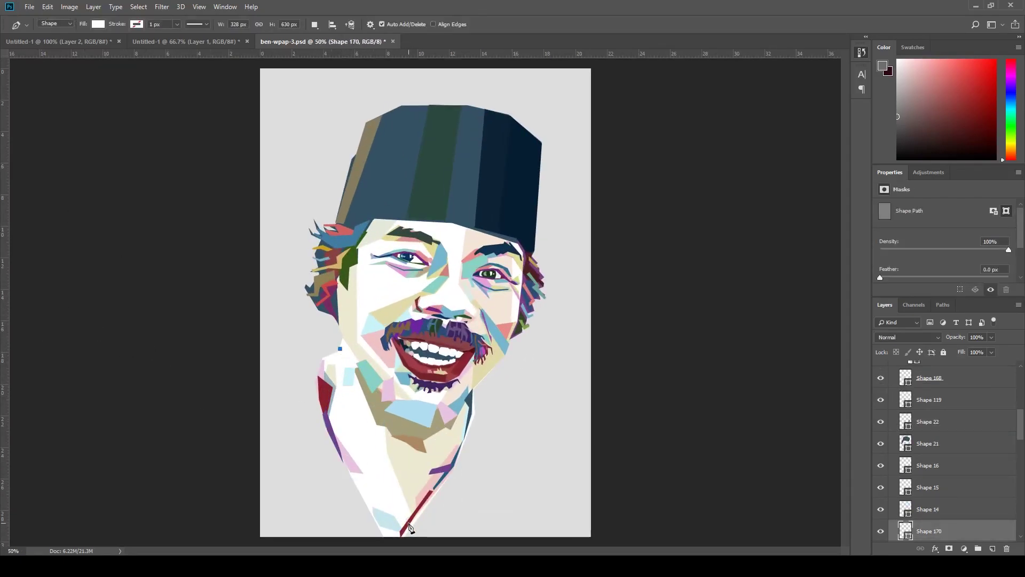
pyautogui.click(340, 349)
pyautogui.press('Return')
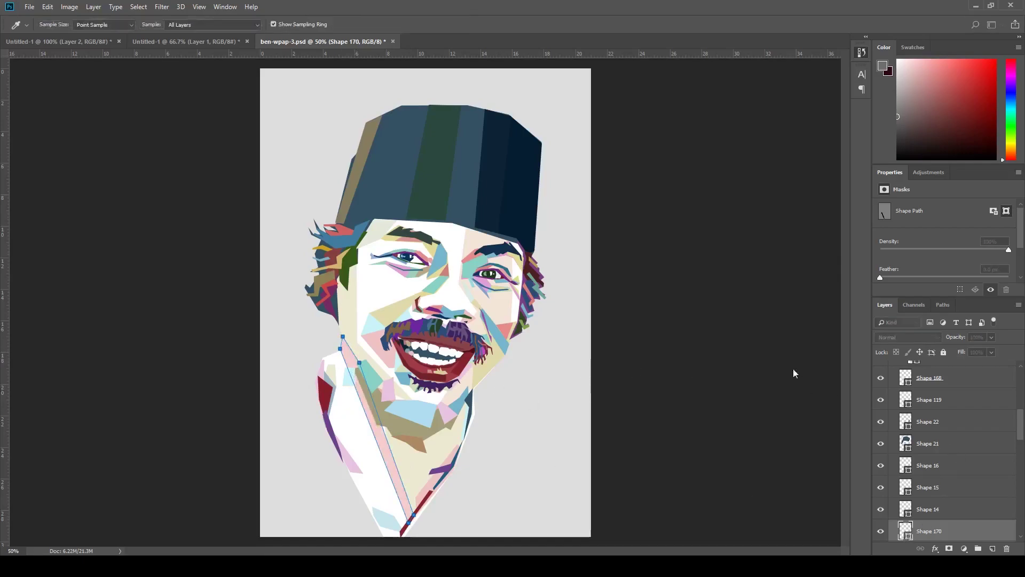
pyautogui.click(340, 349)
pyautogui.click(403, 524)
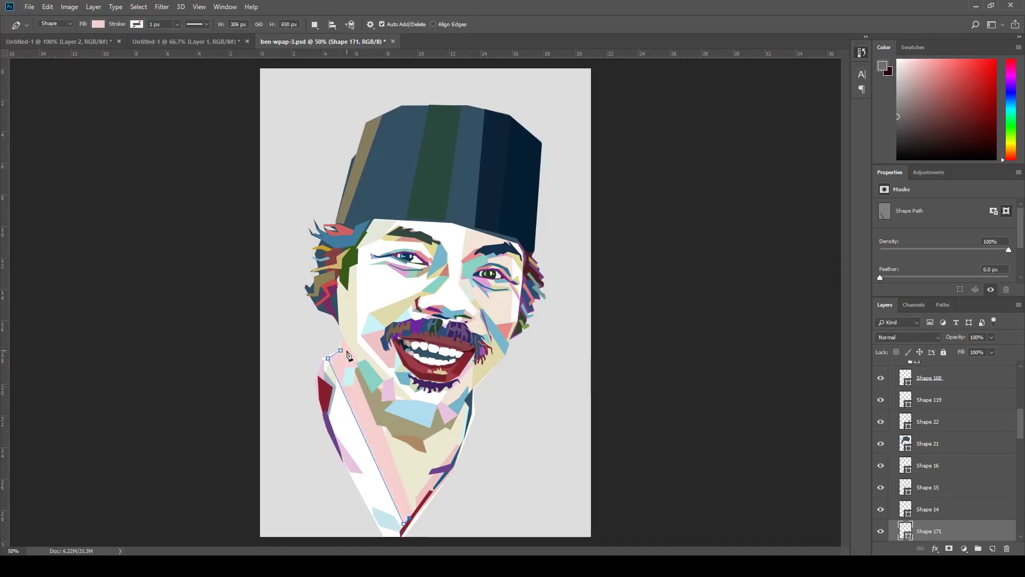
pyautogui.press('i')
pyautogui.click(349, 399)
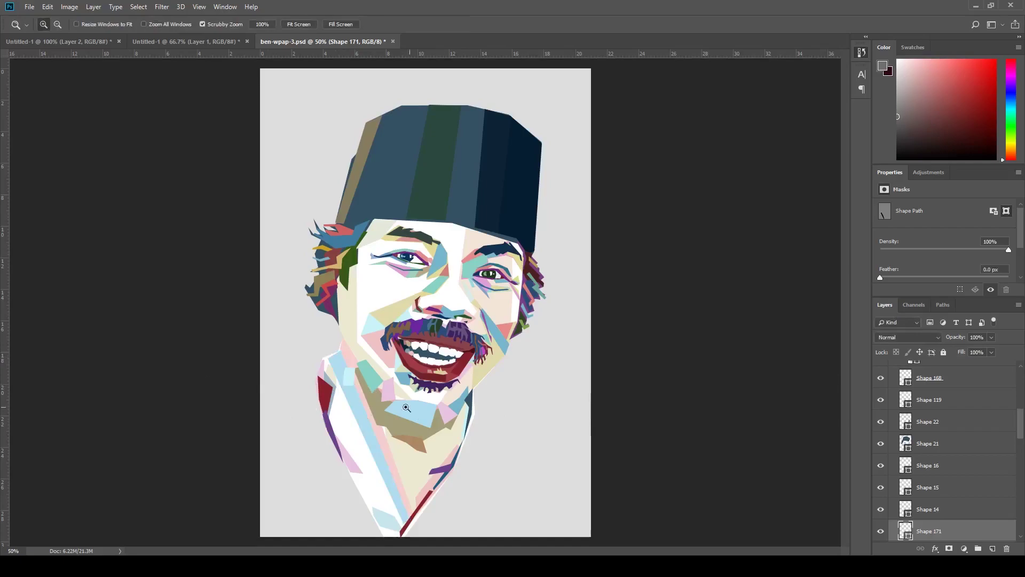
pyautogui.hotkey('alt', 'BackSpace')
pyautogui.press('Return')
pyautogui.click(354, 394)
pyautogui.click(331, 406)
pyautogui.click(401, 526)
pyautogui.click(353, 394)
pyautogui.press('i')
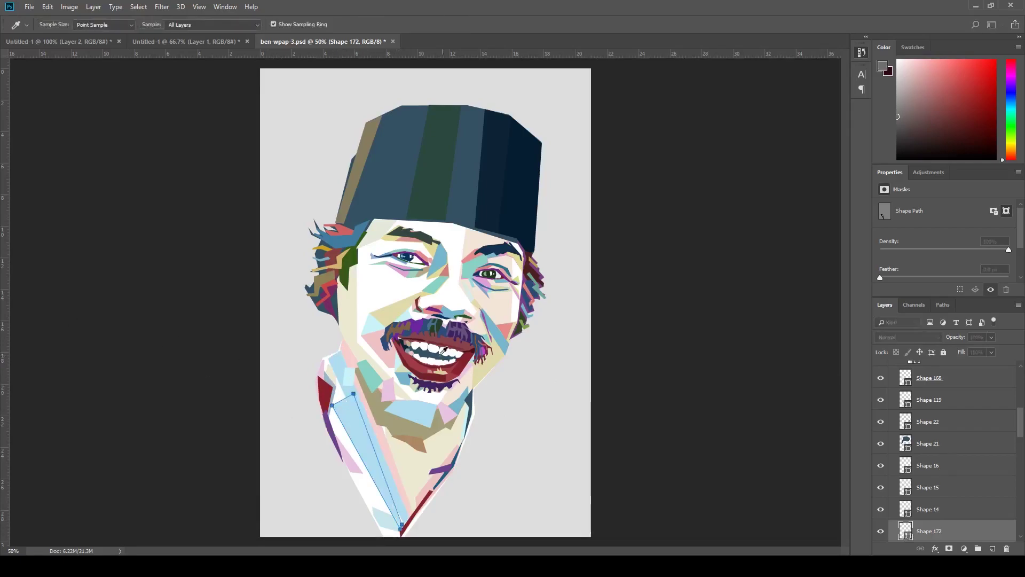
pyautogui.press('p')
pyautogui.press('5')
pyautogui.press('5')
pyautogui.press('z')
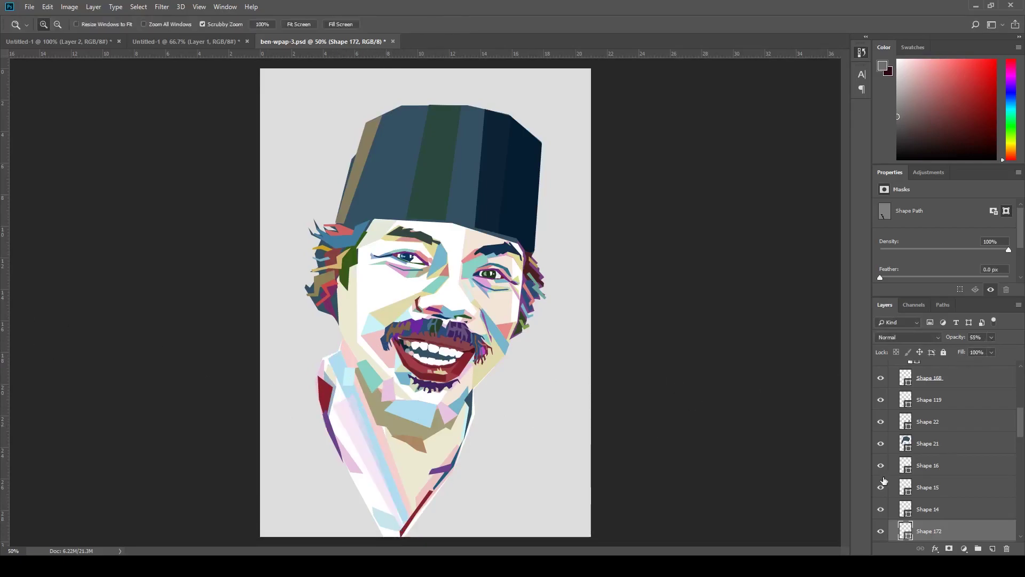
pyautogui.hotkey('ctrl', '-')
pyautogui.hotkey('ctrl', '-')
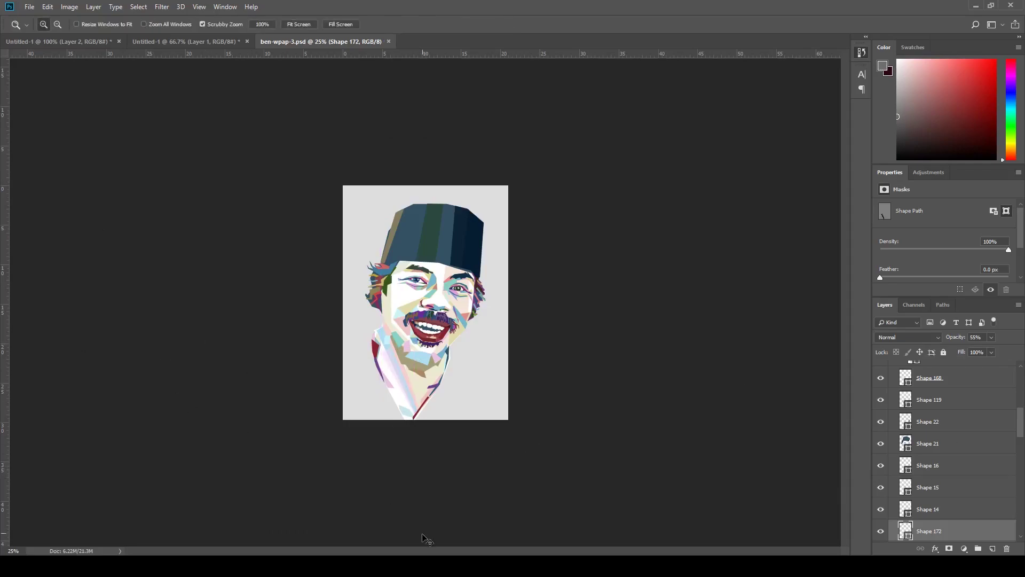
pyautogui.hotkey('ctrl', '+')
pyautogui.press('v')
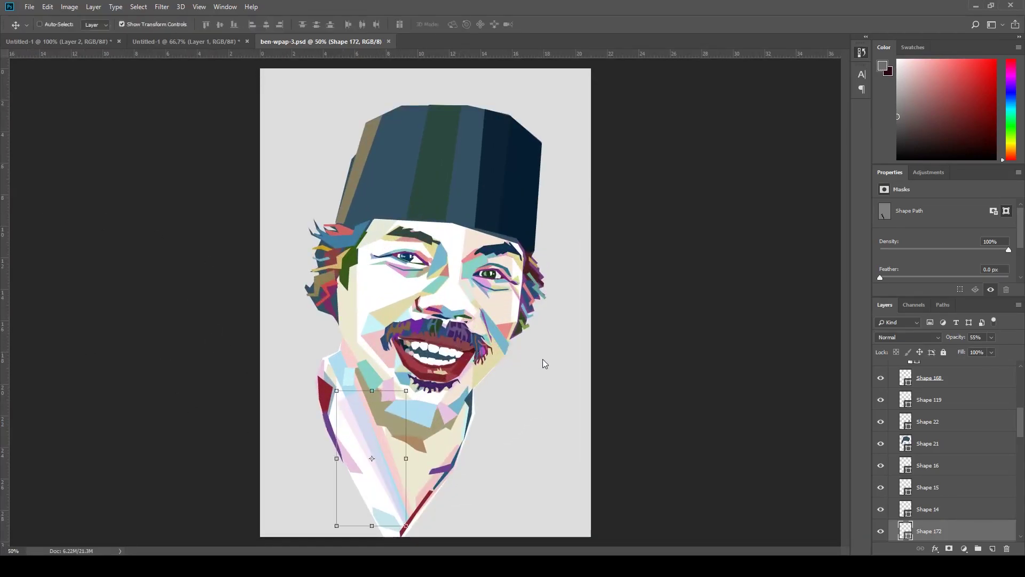
pyautogui.press('i')
pyautogui.keyDown('ctrl'); pyautogui.click(506, 334); pyautogui.keyUp('ctrl')
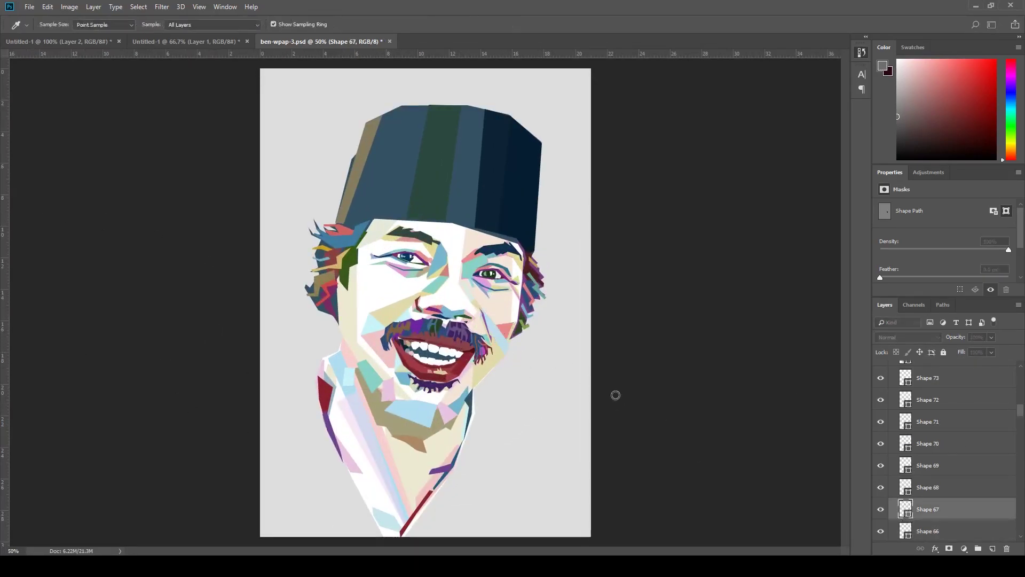
# Step: Tilt the pink Shape 79 facet under the chin by raising its left anchor
pyautogui.press('v')
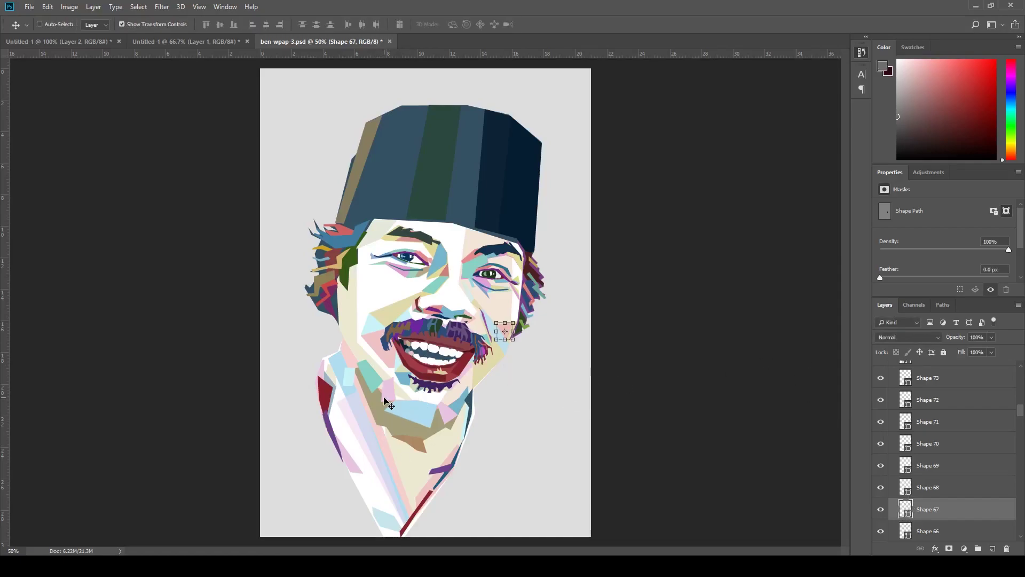
pyautogui.hotkey('ctrl', '+')
pyautogui.keyDown('ctrl'); pyautogui.click(367, 378); pyautogui.keyUp('ctrl')
pyautogui.moveTo(366, 378); pyautogui.dragTo(461, 154)
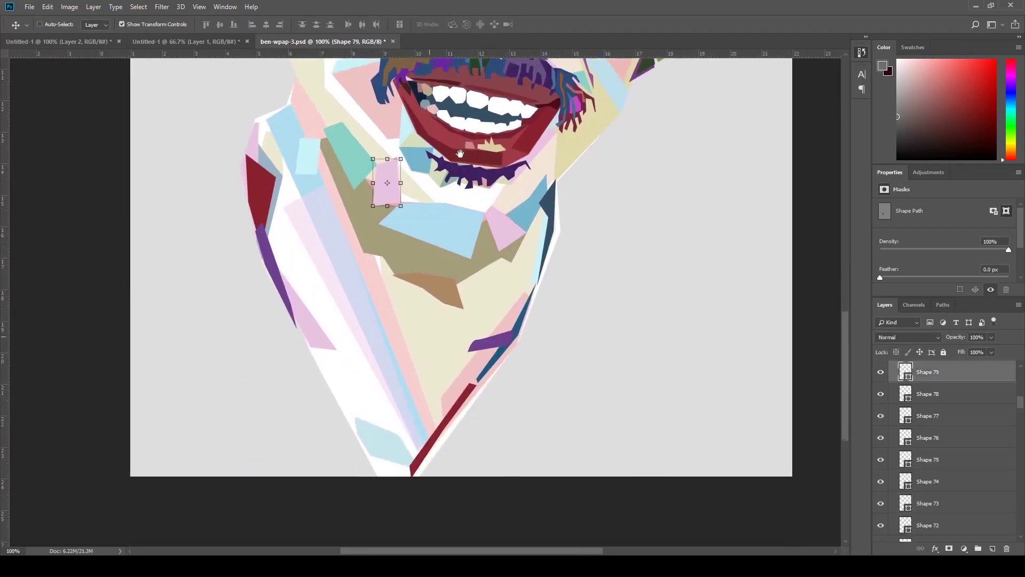
pyautogui.press('a')
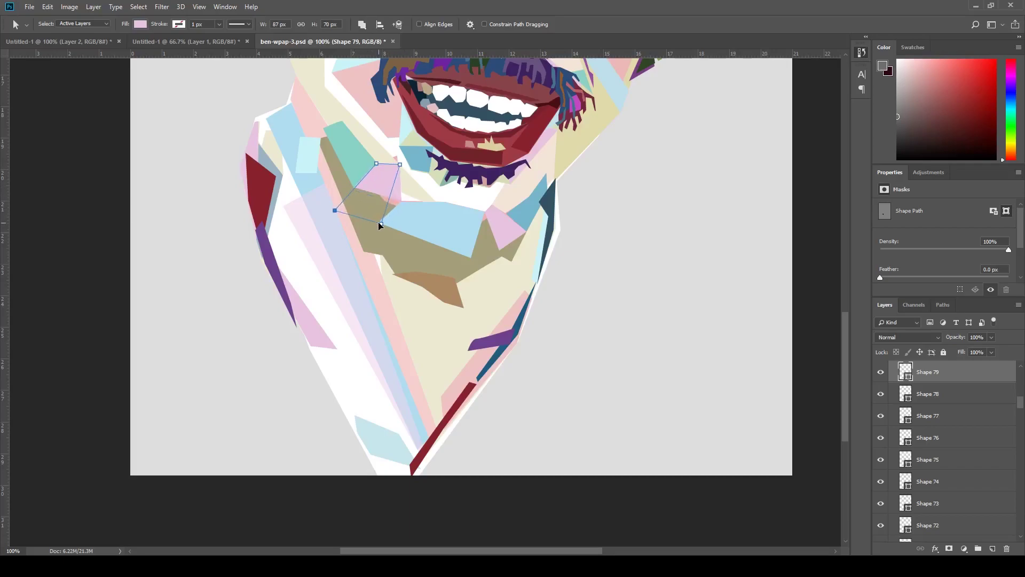
pyautogui.moveTo(335, 210); pyautogui.dragTo(354, 192)
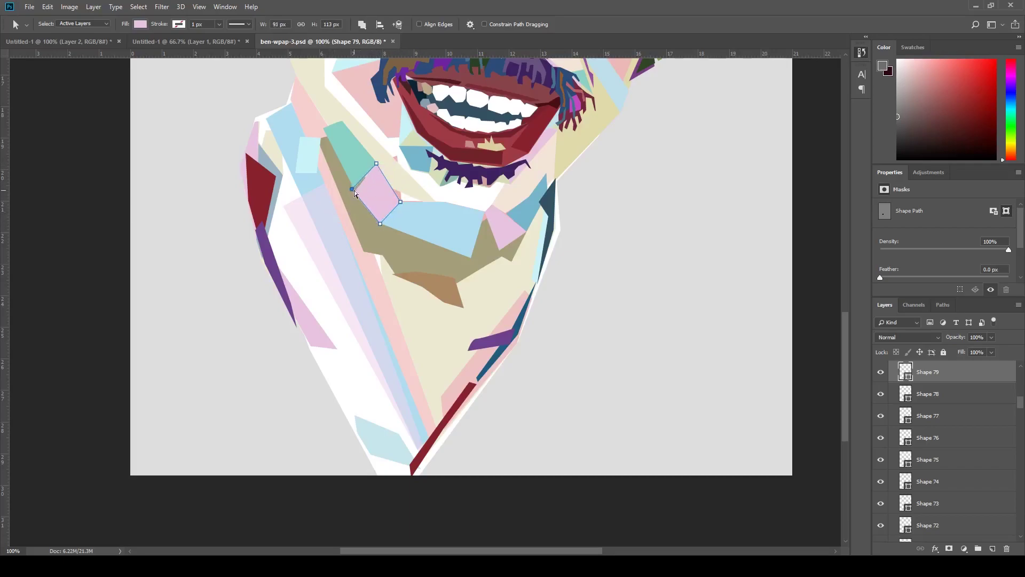
# Step: Inspect the outlines of Shapes 12 and 119, then select the dark2 group
pyautogui.keyDown('ctrl'); pyautogui.click(398, 162); pyautogui.keyUp('ctrl')
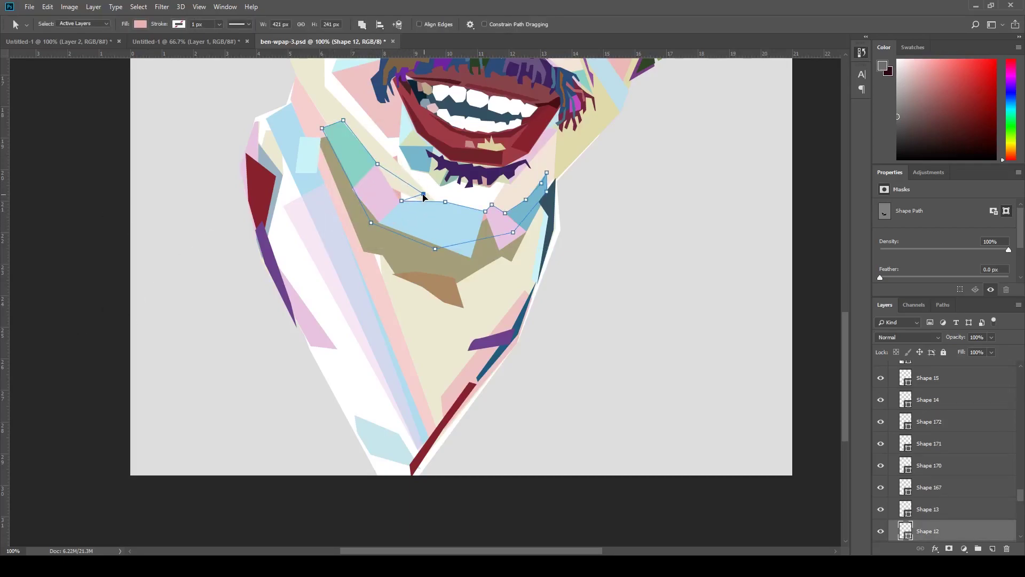
pyautogui.keyDown('ctrl'); pyautogui.click(427, 251); pyautogui.keyUp('ctrl')
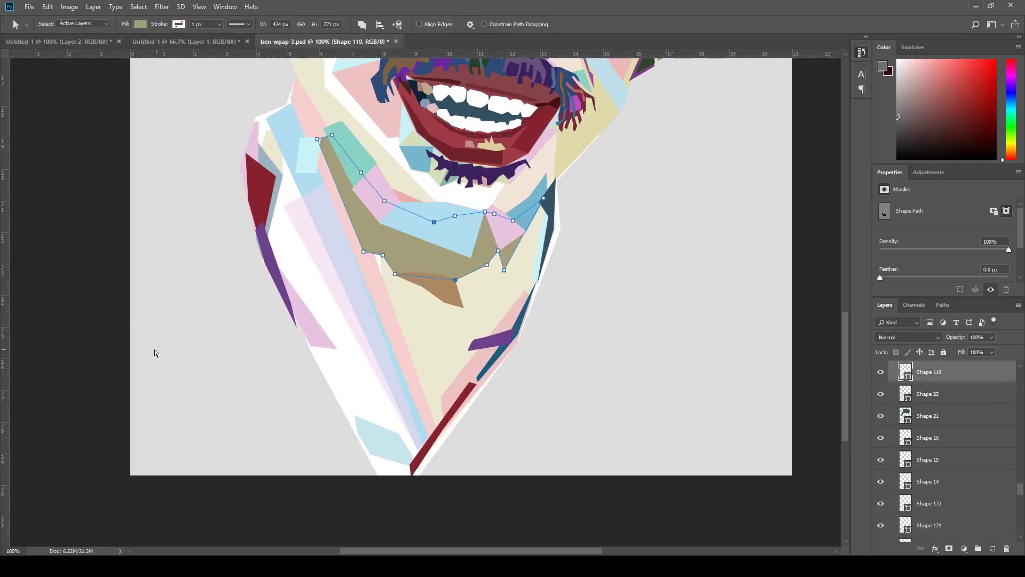
pyautogui.hotkey('ctrl', '-')
pyautogui.hotkey('ctrl', '-')
pyautogui.hotkey('ctrl', '-')
pyautogui.press('v')
pyautogui.scroll(1, 965, 398)
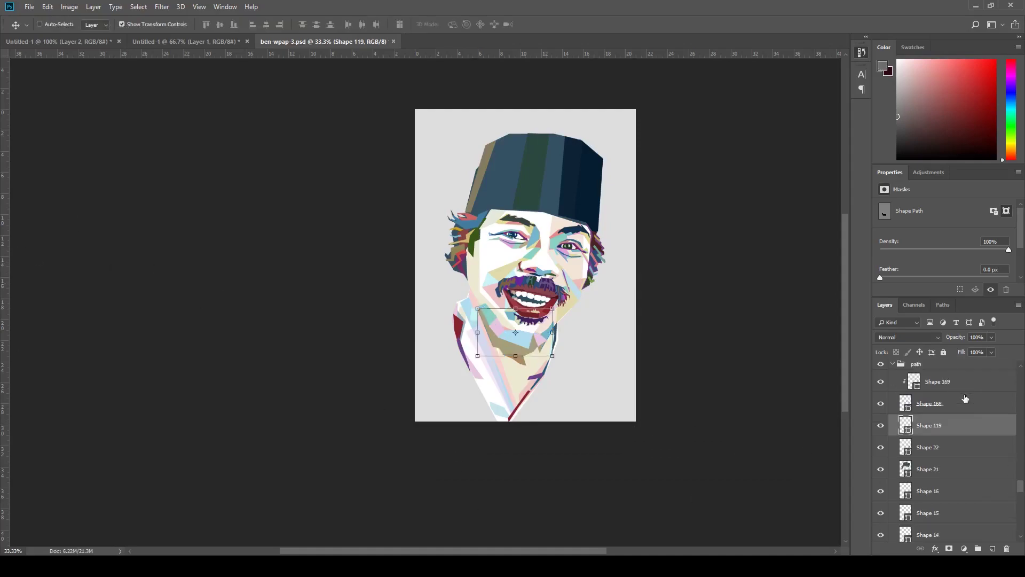
pyautogui.scroll(10, 965, 398)
pyautogui.click(898, 370)
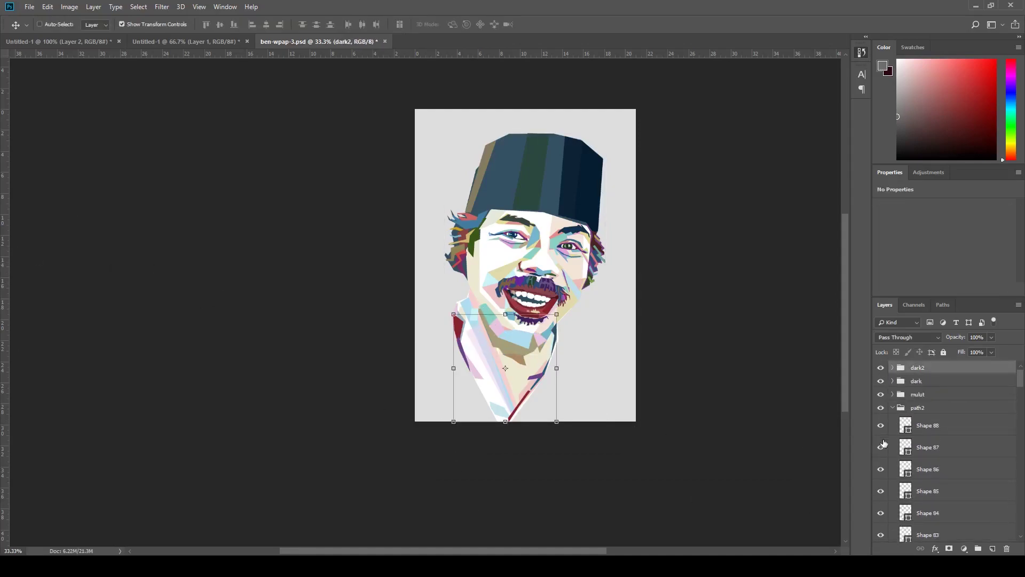
# Step: Above the Rectangle 1 layer, draw the first pink stripe left of the face
pyautogui.keyDown('ctrl'); pyautogui.click(614, 118); pyautogui.keyUp('ctrl')
pyautogui.press('p')
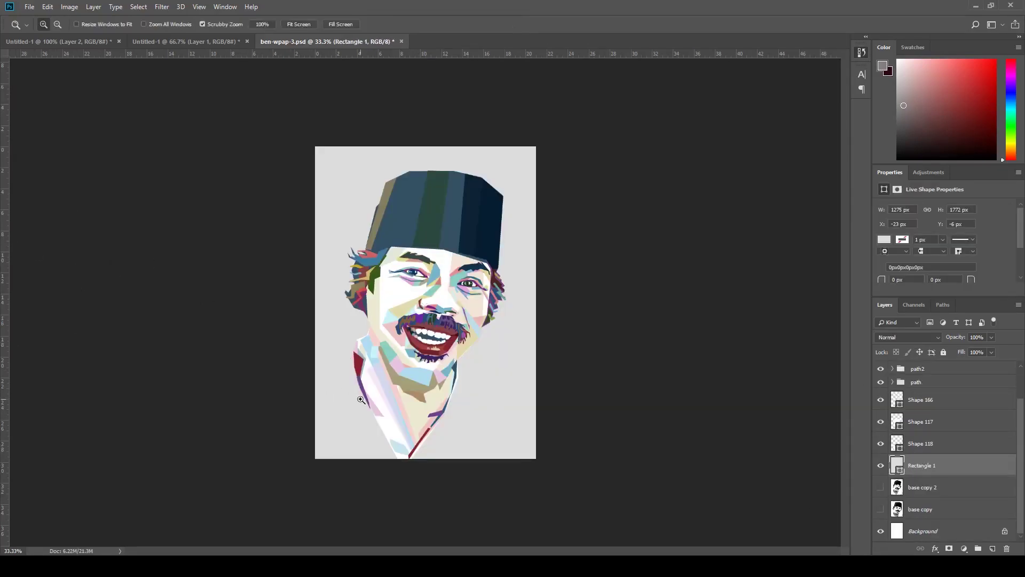
pyautogui.hotkey('ctrl', '+')
pyautogui.click(254, 380)
pyautogui.click(237, 221)
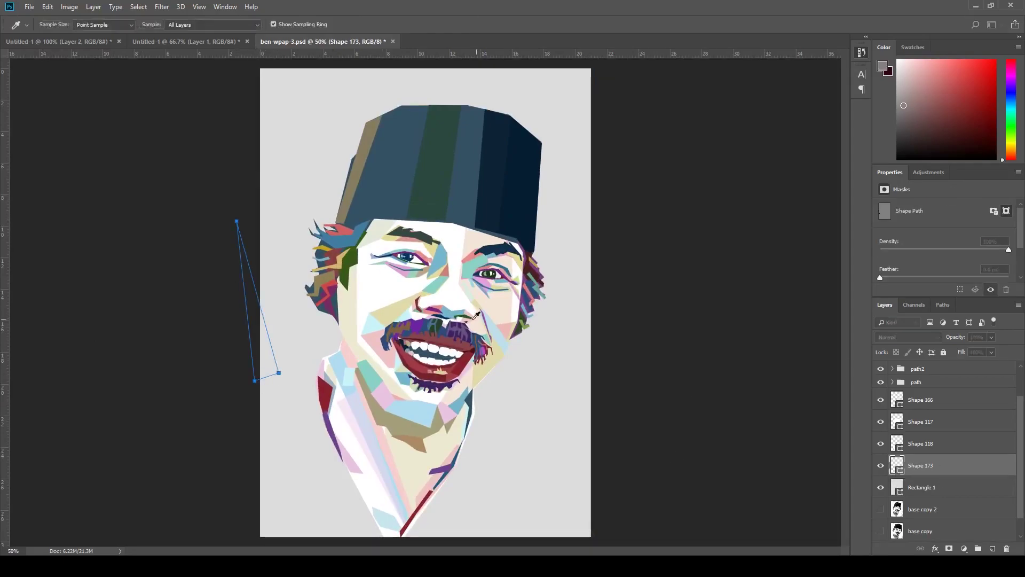
pyautogui.click(255, 381)
pyautogui.press('Return')
# Step: Draw a second stripe along the left edge, fill it yellow and set it to Multiply
pyautogui.click(237, 254)
pyautogui.click(253, 166)
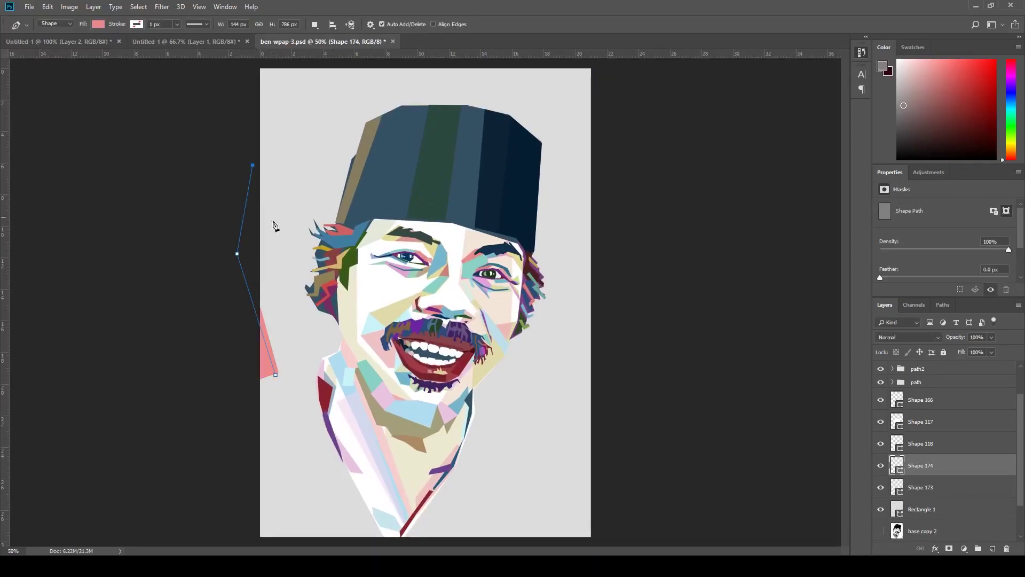
pyautogui.click(300, 364)
pyautogui.press('i')
pyautogui.click(636, 396)
pyautogui.press('p')
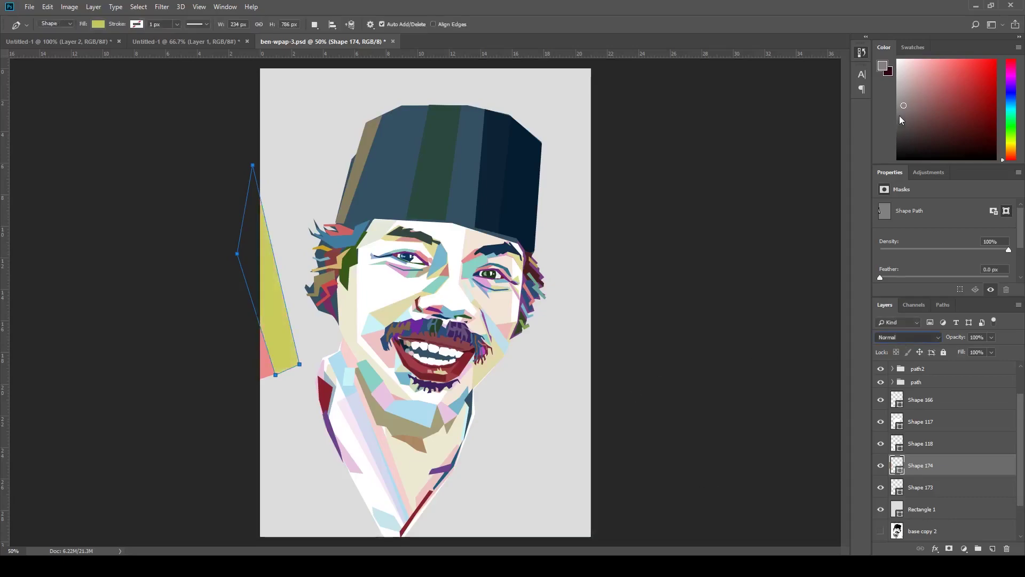
pyautogui.hotkey('shift', 'alt', 'm')
# Step: Draw a blue stripe up the left edge to the top, pulling its bottom corner to the shoulder
pyautogui.click(293, 370)
pyautogui.click(241, 146)
pyautogui.click(253, 66)
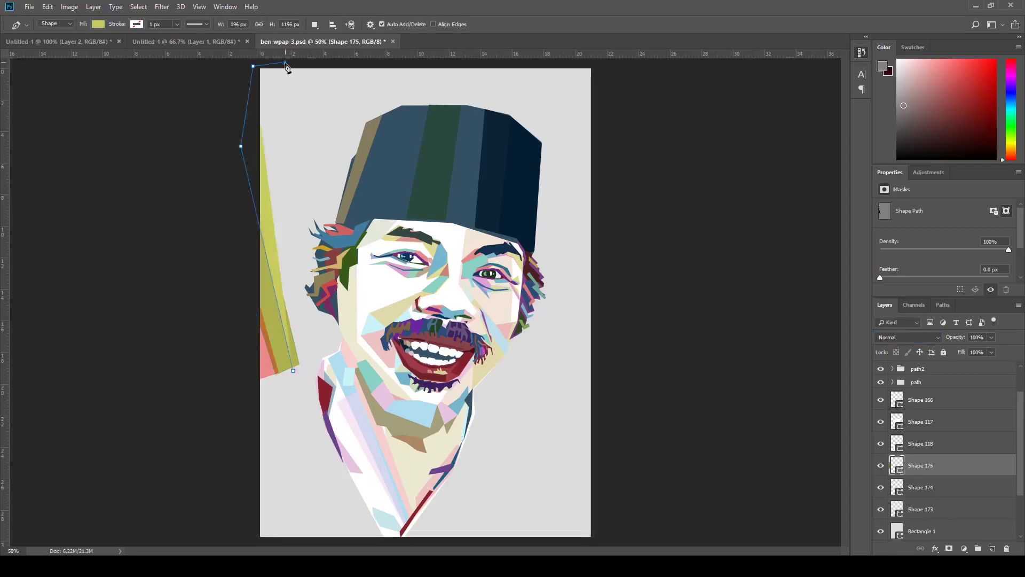
pyautogui.click(285, 62)
pyautogui.click(306, 65)
pyautogui.click(318, 358)
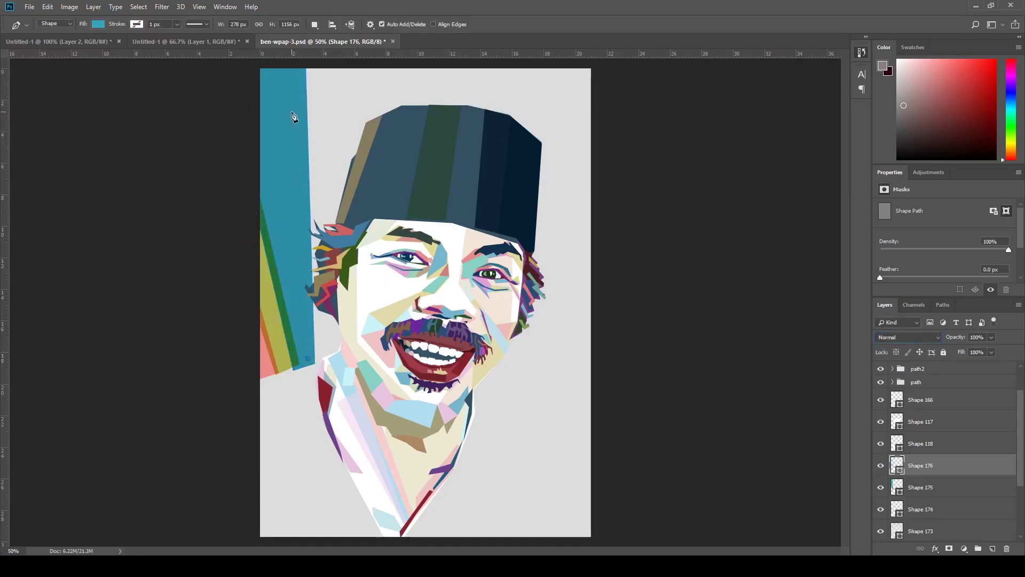
pyautogui.click(353, 356)
pyautogui.click(307, 357)
pyautogui.press('a')
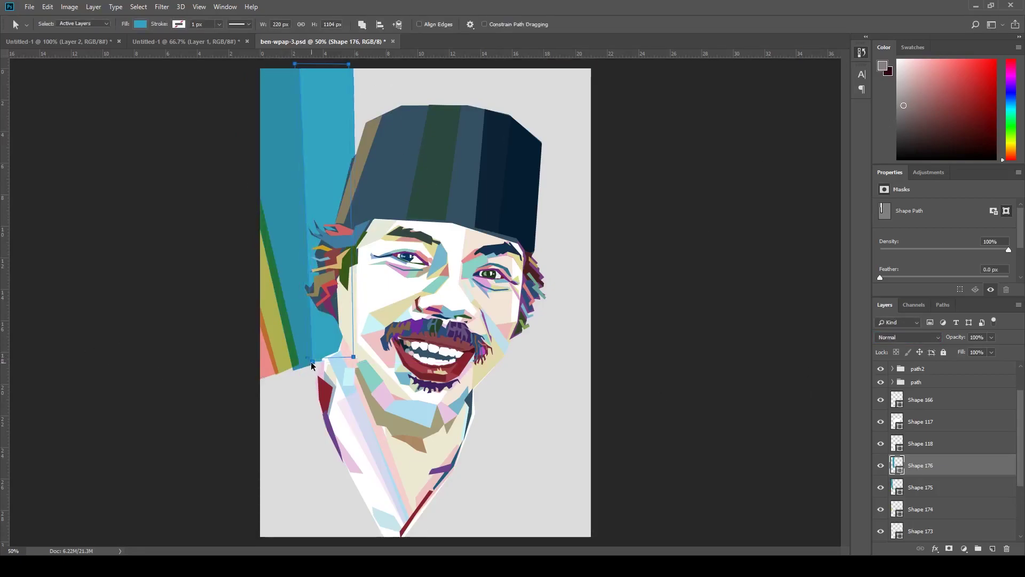
pyautogui.moveTo(307, 358); pyautogui.dragTo(356, 345)
# Step: Set the blue stripe to Multiply, then duplicate it and stretch the copy rightward across the top
pyautogui.press('i')
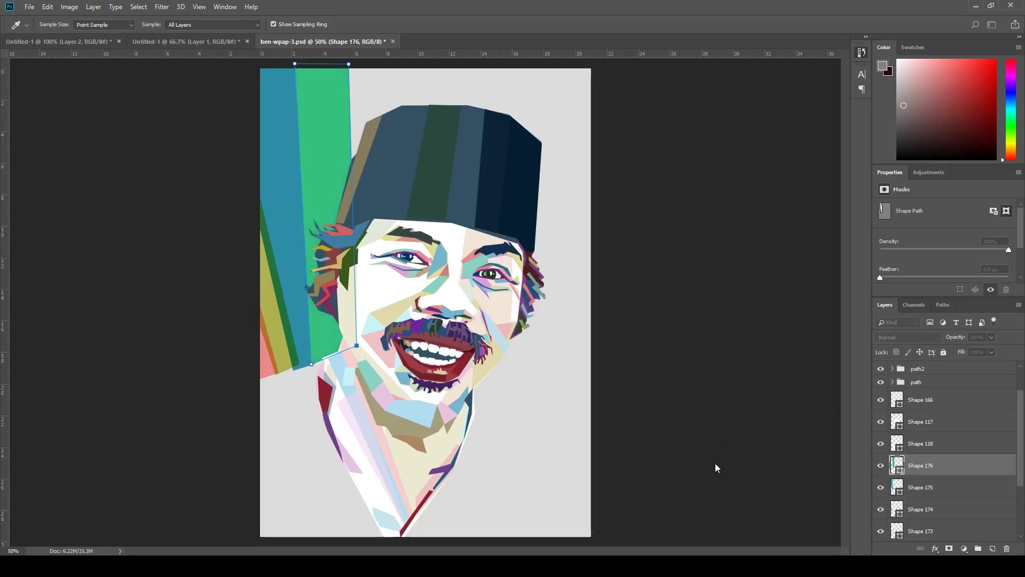
pyautogui.press('a')
pyautogui.hotkey('shift', 'alt', 'm')
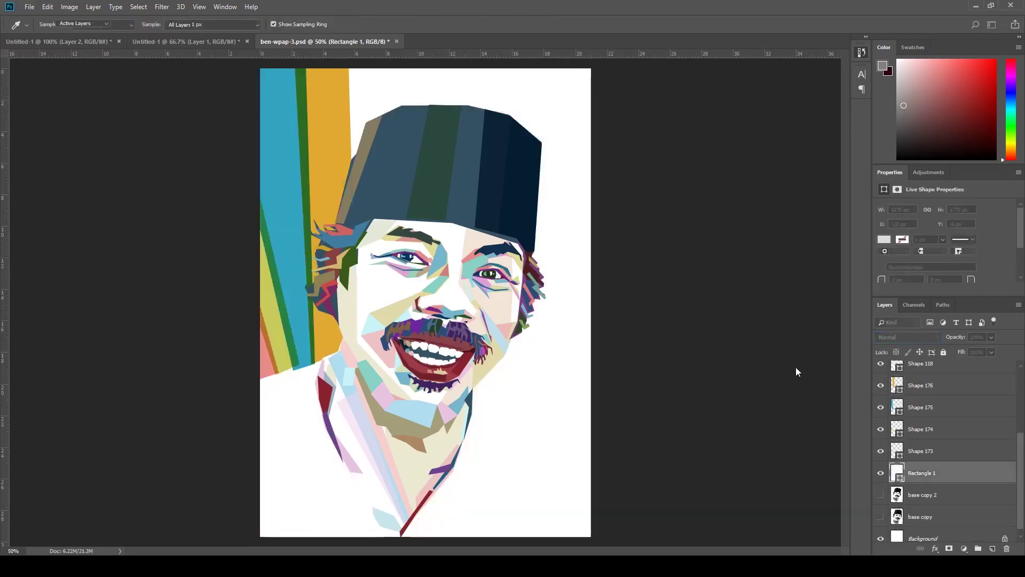
pyautogui.hotkey('ctrl', 'j')
pyautogui.moveTo(295, 64); pyautogui.dragTo(452, 59)
# Step: Fill the copy coral, duplicate it, and widen the new stripe across the top beside the face
pyautogui.press('i')
pyautogui.hotkey('alt', 'BackSpace')
pyautogui.press('p')
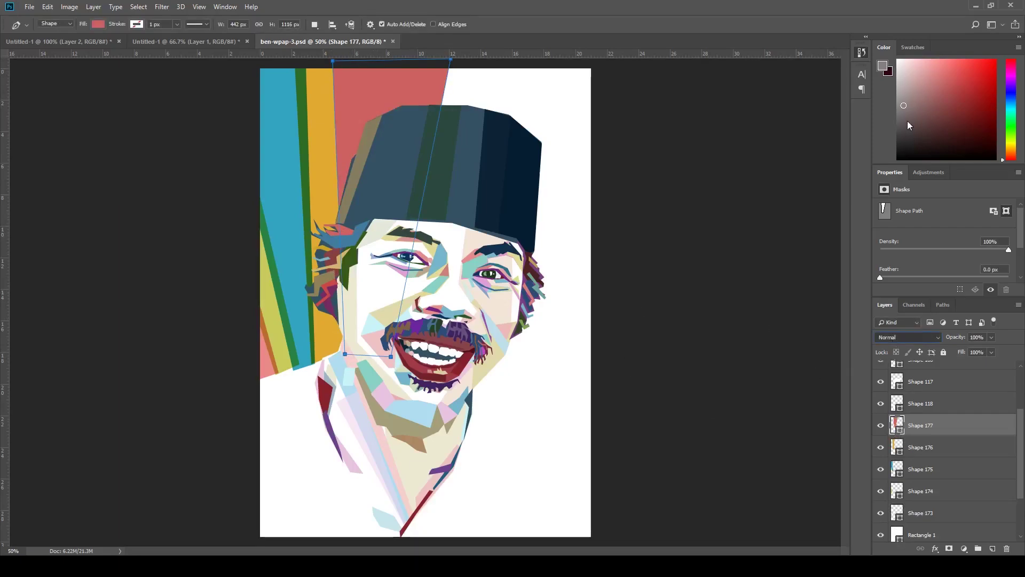
pyautogui.hotkey('ctrl', 'j')
pyautogui.moveTo(345, 354); pyautogui.dragTo(373, 350)
pyautogui.moveTo(333, 61); pyautogui.dragTo(410, 64)
pyautogui.moveTo(451, 59); pyautogui.dragTo(543, 66)
pyautogui.moveTo(431, 367)
pyautogui.mouseDown()
pyautogui.moveTo(421, 380)
pyautogui.moveTo(495, 399)
pyautogui.mouseUp()
# Step: Make the stripe teal with Multiply, then duplicate it to cover the upper right
pyautogui.press('i')
pyautogui.click(367, 371)
pyautogui.hotkey('shift', 'alt', 'm')
pyautogui.press('p')
pyautogui.hotkey('ctrl', 'j')
pyautogui.moveTo(543, 66); pyautogui.dragTo(612, 147)
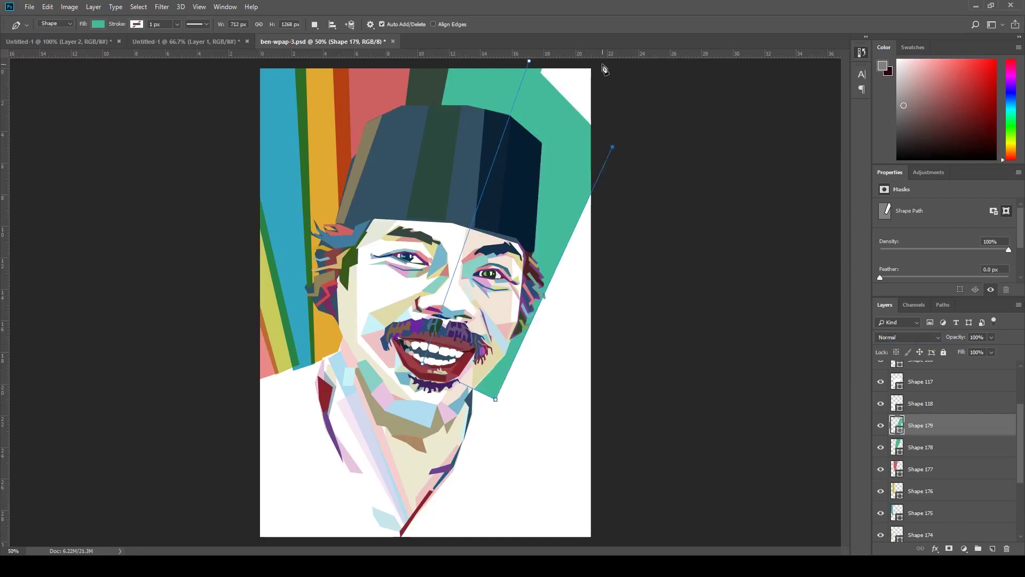
pyautogui.moveTo(410, 64); pyautogui.dragTo(528, 62)
# Step: Return the orange stripe to Normal blending, then duplicate it and shift the copy right and down
pyautogui.press('i')
pyautogui.hotkey('shift', 'alt', 'n')
pyautogui.press('p')
pyautogui.hotkey('ctrl', 'j')
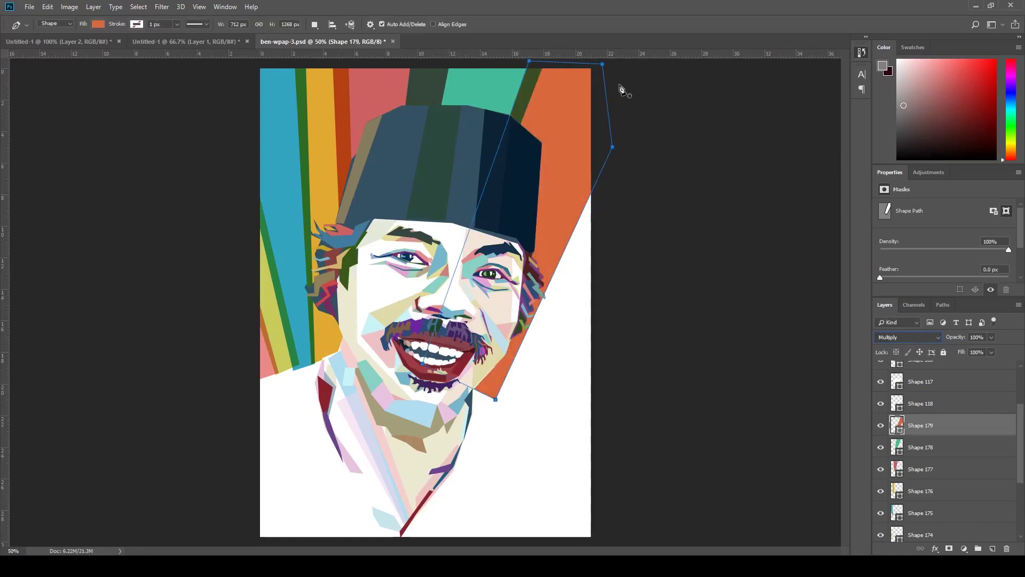
pyautogui.moveTo(612, 146); pyautogui.dragTo(618, 78)
pyautogui.moveTo(495, 399); pyautogui.dragTo(526, 418)
# Step: Fill a stripe blue, duplicate it and reshape the copy down the right side
pyautogui.hotkey('ctrl', 'j')
pyautogui.press('i')
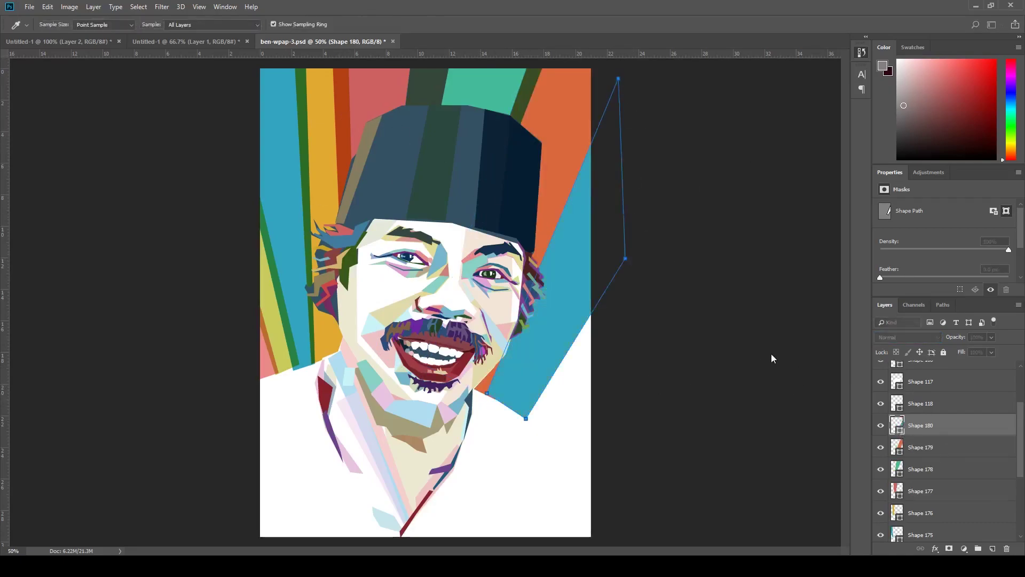
pyautogui.click(278, 267)
pyautogui.press('p')
pyautogui.moveTo(618, 78); pyautogui.dragTo(647, 186)
pyautogui.moveTo(548, 444); pyautogui.dragTo(634, 332)
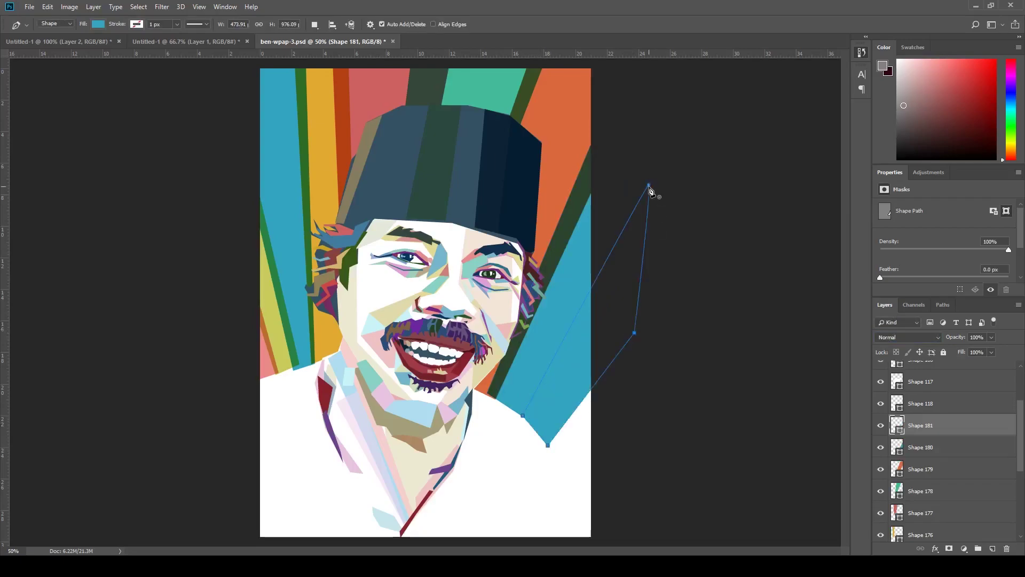
# Step: Set that stripe to Multiply and draw a mint stripe from the right edge to the shoulder
pyautogui.press('i')
pyautogui.press('p')
pyautogui.hotkey('shift', 'alt', 'm')
pyautogui.click(657, 271)
pyautogui.click(548, 445)
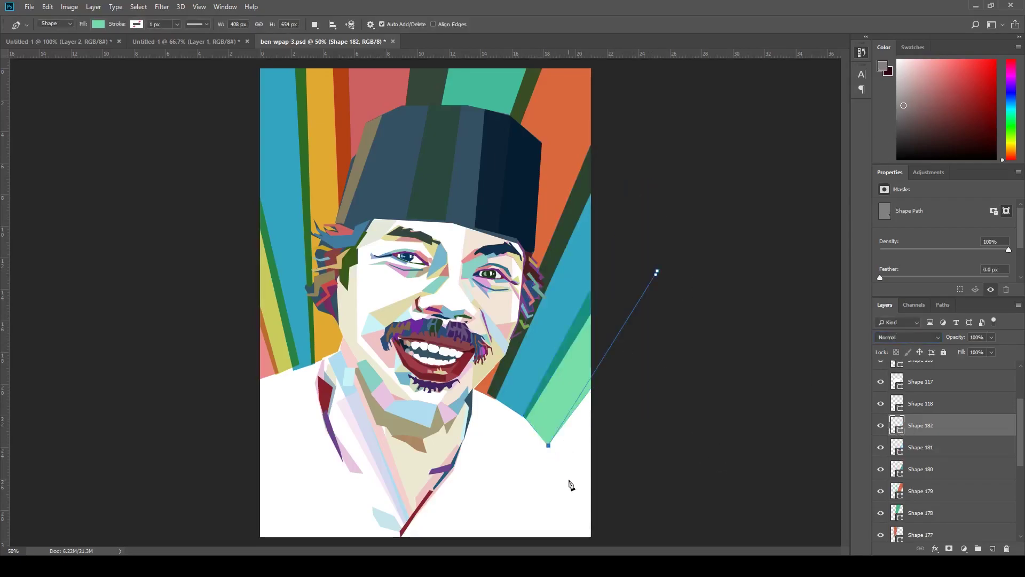
pyautogui.click(565, 462)
pyautogui.click(622, 442)
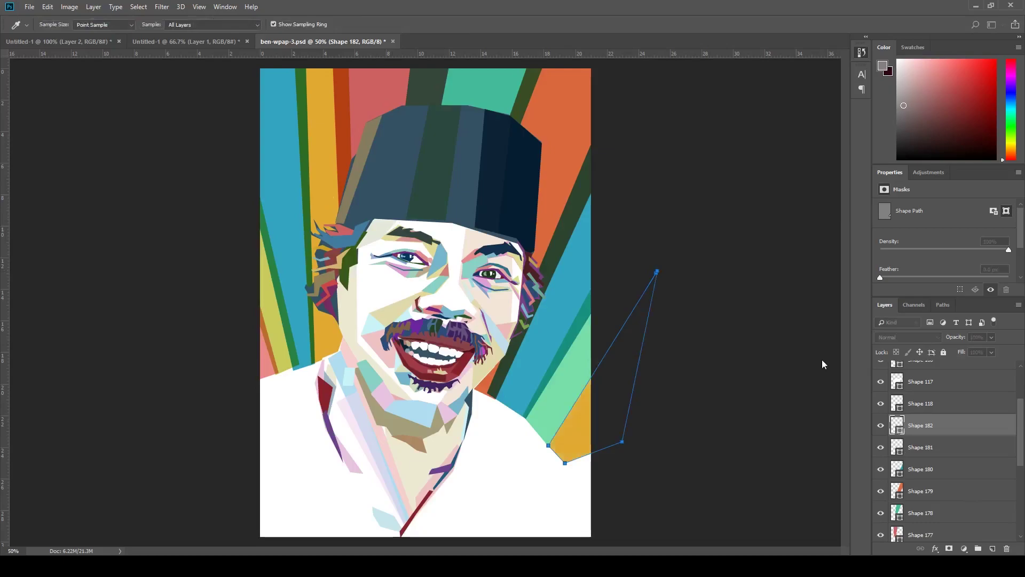
pyautogui.press('Escape')
# Step: Draw a yellow lower-right stripe, adjust its corners, and select the bg1 stripe group
pyautogui.click(641, 418)
pyautogui.click(565, 463)
pyautogui.click(572, 537)
pyautogui.click(625, 541)
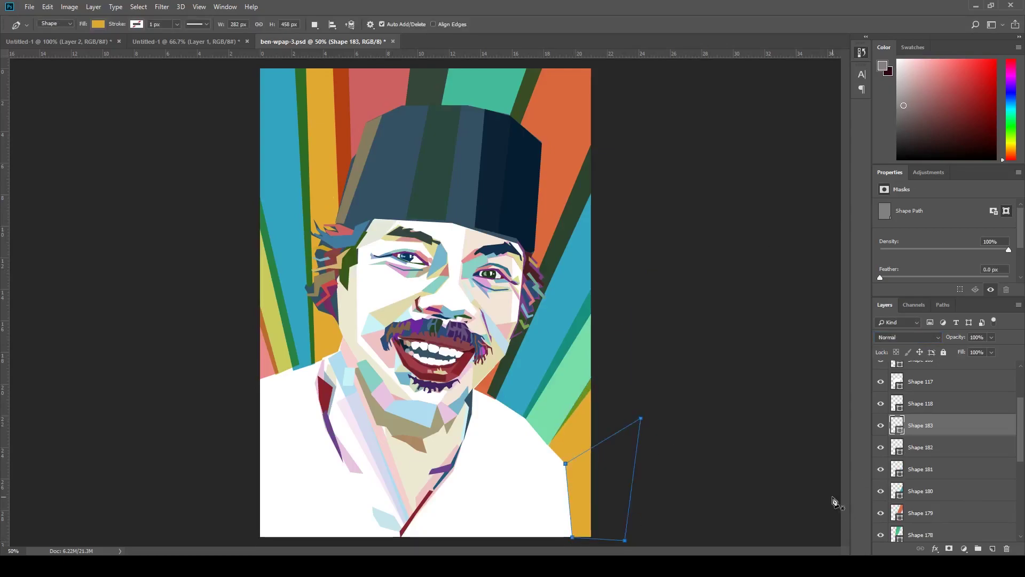
pyautogui.press('a')
pyautogui.moveTo(590, 542); pyautogui.dragTo(594, 541)
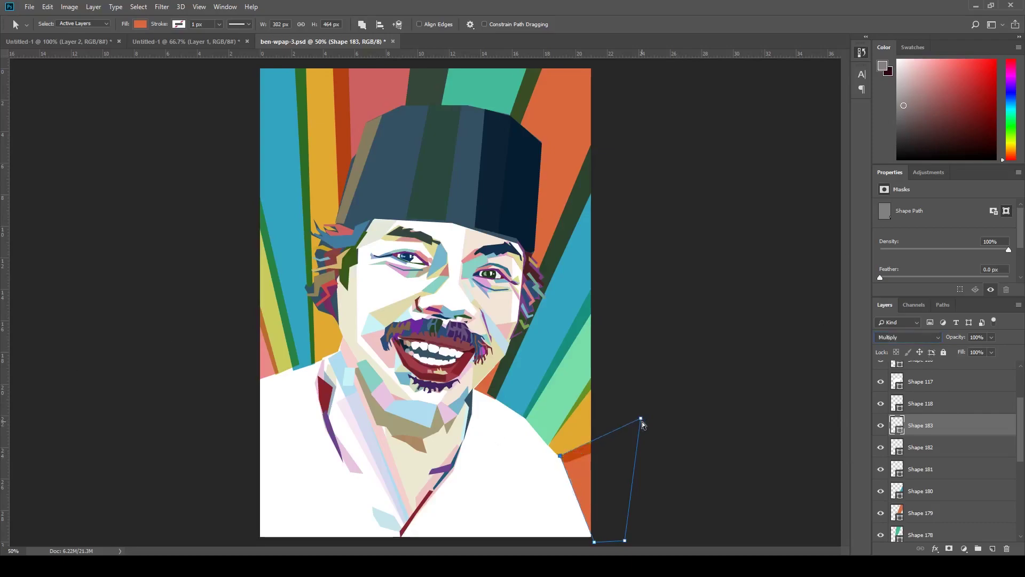
pyautogui.moveTo(641, 421); pyautogui.dragTo(645, 389)
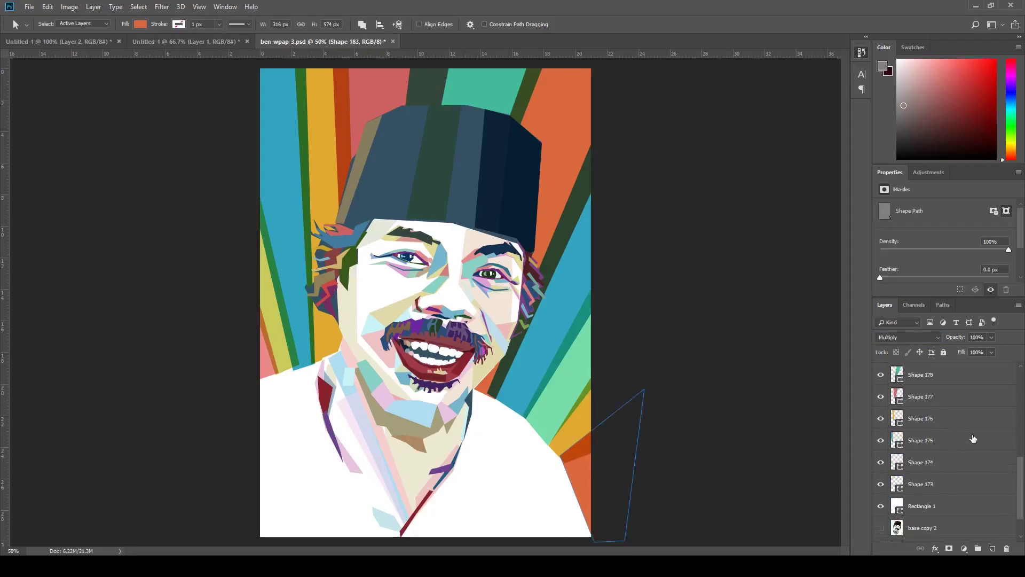
pyautogui.click(932, 477)
# Step: Draw new ray shapes left of the face and across the face
pyautogui.press('p')
pyautogui.hotkey('ctrl', '-')
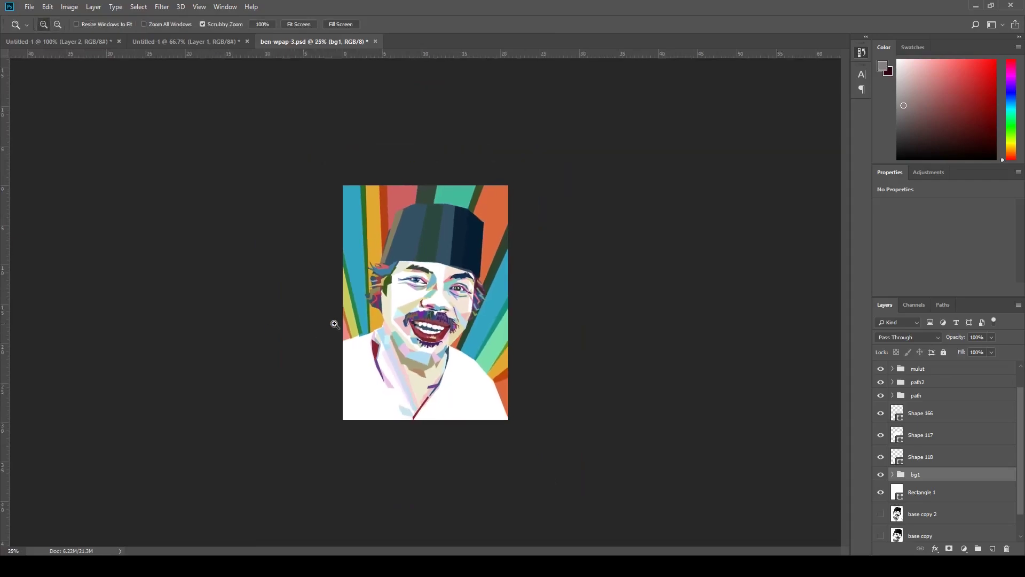
pyautogui.click(337, 353)
pyautogui.click(320, 363)
pyautogui.click(278, 203)
pyautogui.click(299, 226)
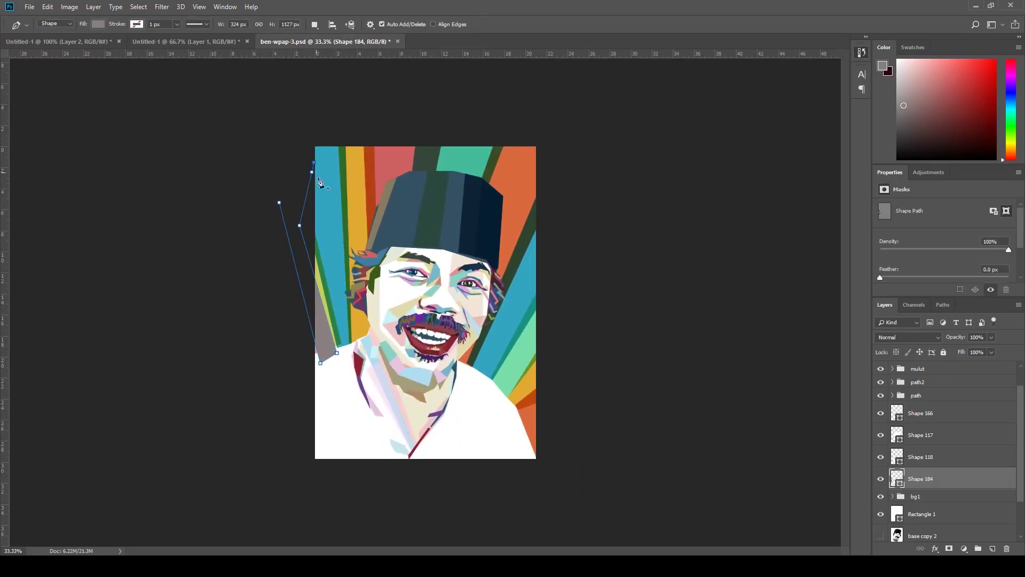
pyautogui.click(355, 128)
pyautogui.click(278, 202)
pyautogui.click(396, 128)
pyautogui.click(388, 348)
pyautogui.click(415, 354)
pyautogui.click(475, 127)
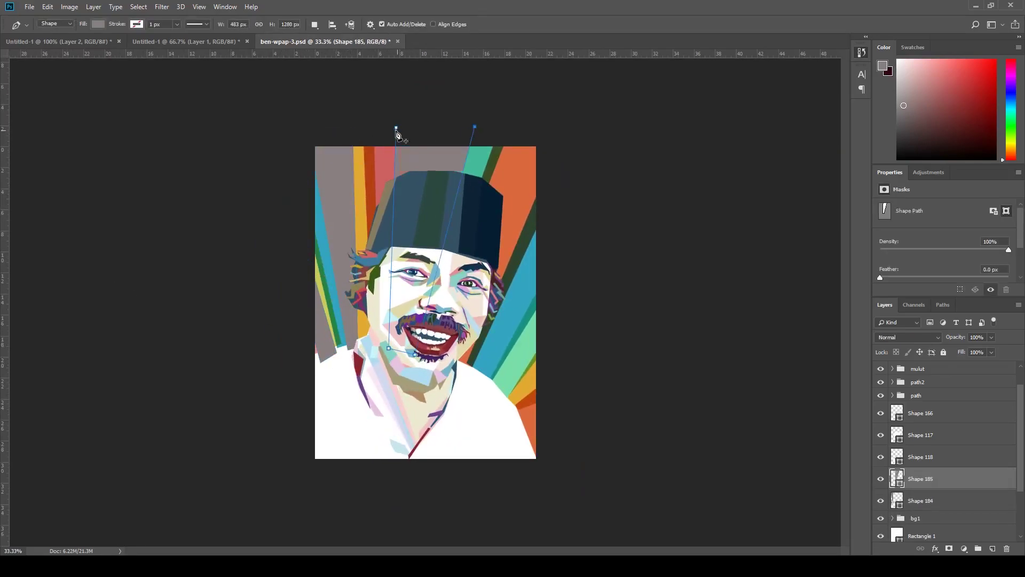
pyautogui.click(396, 128)
# Step: Draw another multi-corner ray shape down the right side of the face
pyautogui.click(486, 131)
pyautogui.click(541, 135)
pyautogui.click(566, 168)
pyautogui.click(572, 241)
pyautogui.click(578, 286)
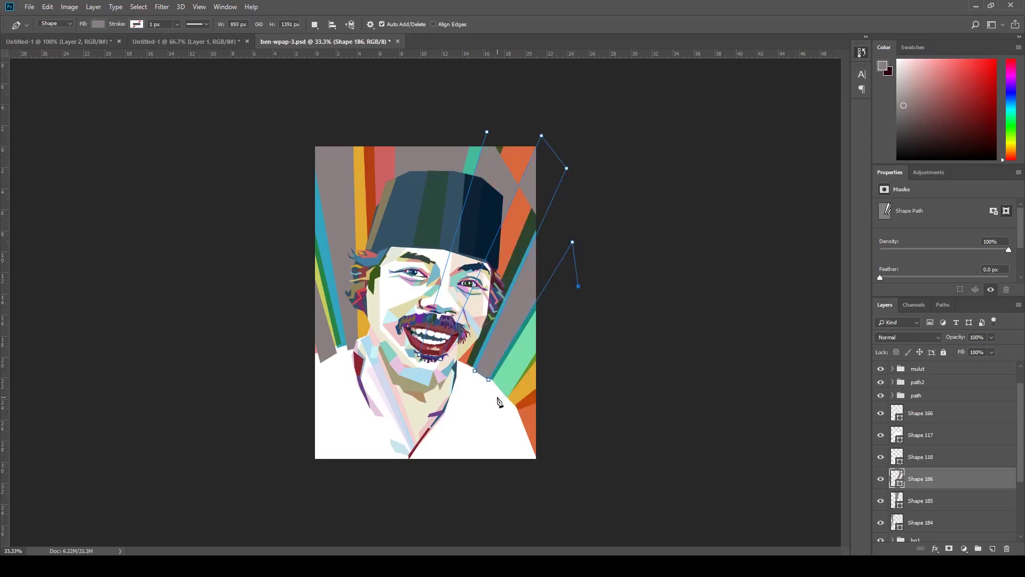
pyautogui.click(545, 370)
pyautogui.click(567, 400)
pyautogui.click(589, 444)
pyautogui.click(616, 106)
pyautogui.click(486, 131)
# Step: Merge the ray shape layers into Shape 186 and select it for recolouring and transforming
pyautogui.scroll(-2, 925, 490)
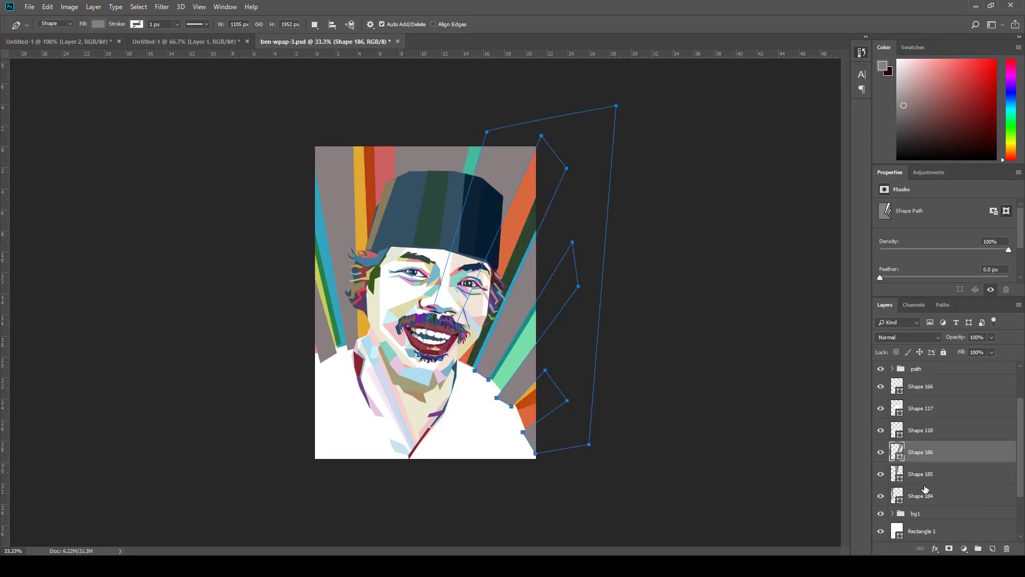
pyautogui.keyDown('shift'); pyautogui.click(926, 489); pyautogui.keyUp('shift')
pyautogui.hotkey('ctrl', 'e')
pyautogui.press('i')
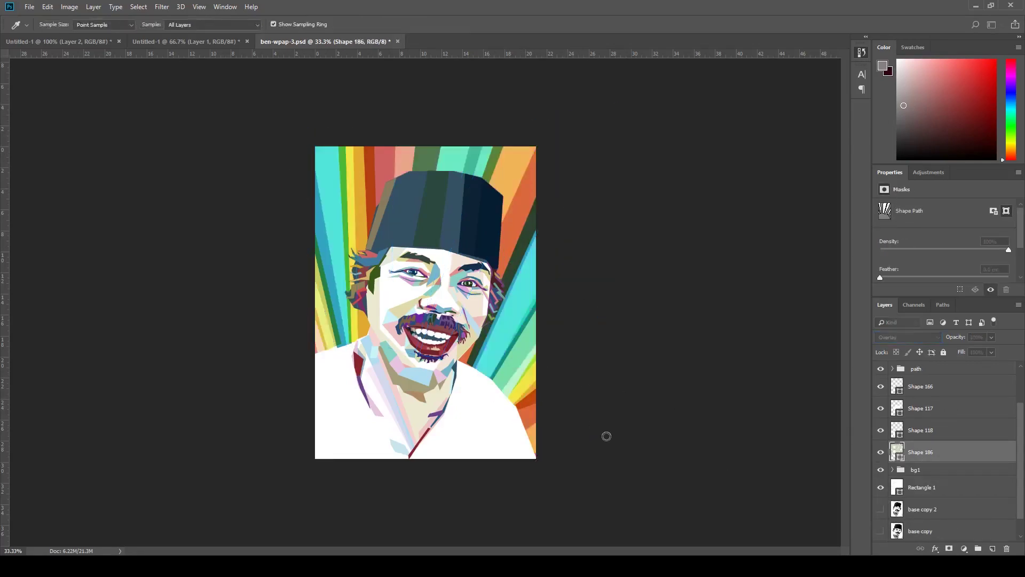
pyautogui.press('a')
pyautogui.press('v')
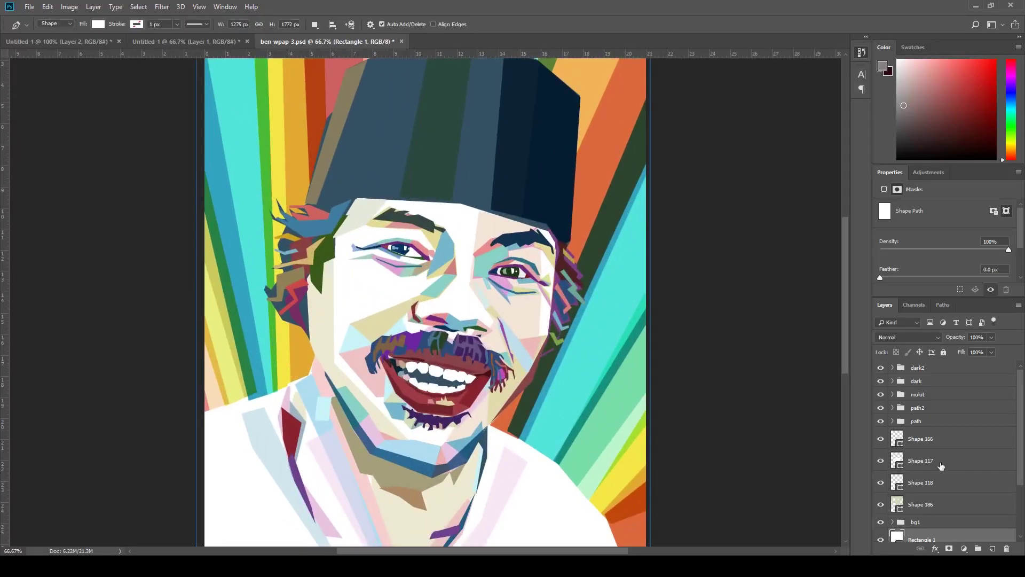
# Step: Trace a shadow outline up the figure's left side and down the face toward the chin
pyautogui.click(245, 307)
pyautogui.click(239, 256)
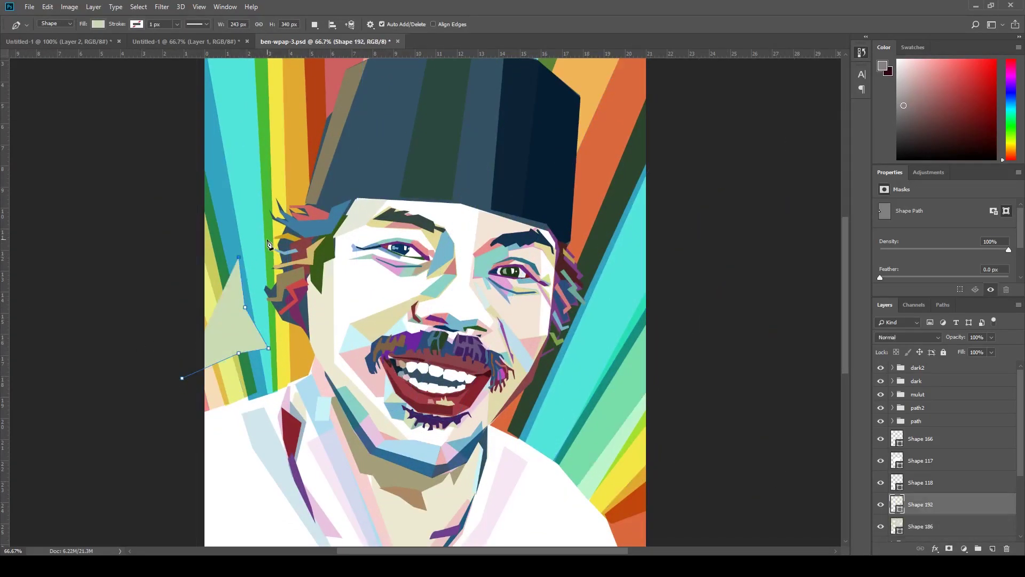
pyautogui.click(262, 190)
pyautogui.scroll(5, 285, 182)
pyautogui.click(294, 248)
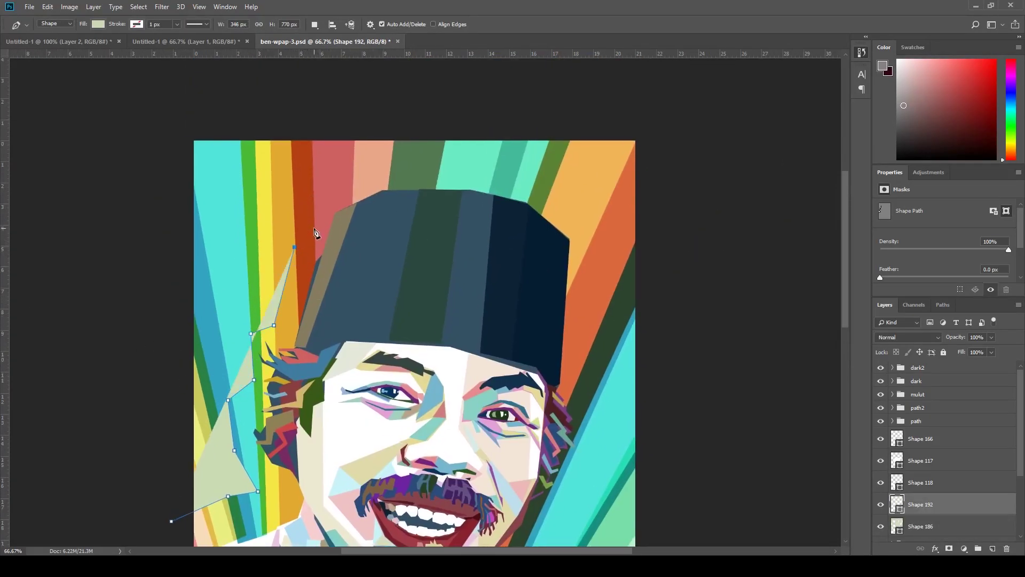
pyautogui.scroll(-3, 297, 233)
pyautogui.click(446, 197)
pyautogui.scroll(-5, 447, 197)
pyautogui.click(417, 290)
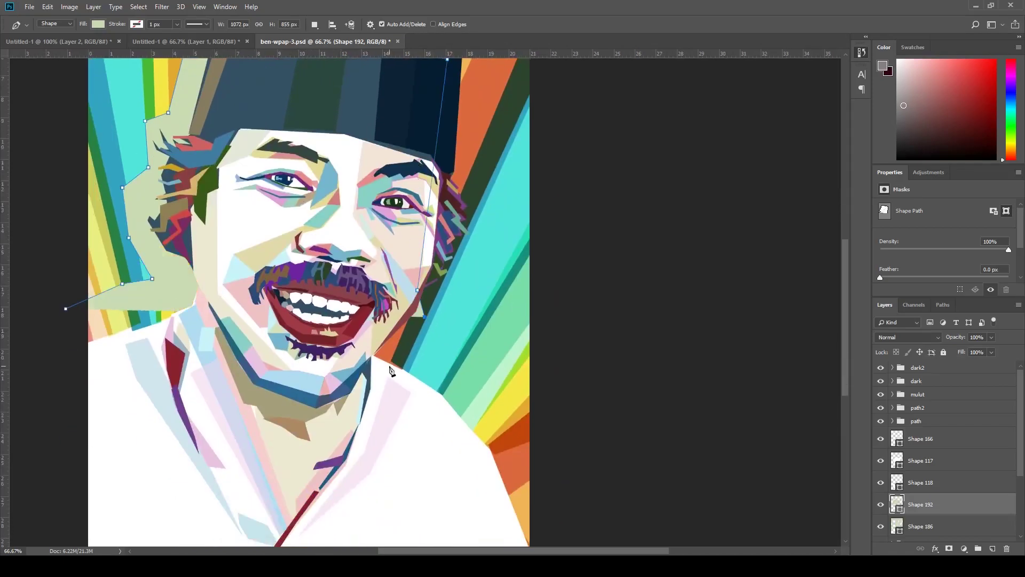
pyautogui.click(392, 363)
pyautogui.click(373, 355)
# Step: Extend the shadow along the left shoulder, set Shape 192 to Multiply, and zoom out
pyautogui.click(171, 317)
pyautogui.click(135, 331)
pyautogui.click(83, 346)
pyautogui.moveTo(72, 323); pyautogui.dragTo(269, 283)
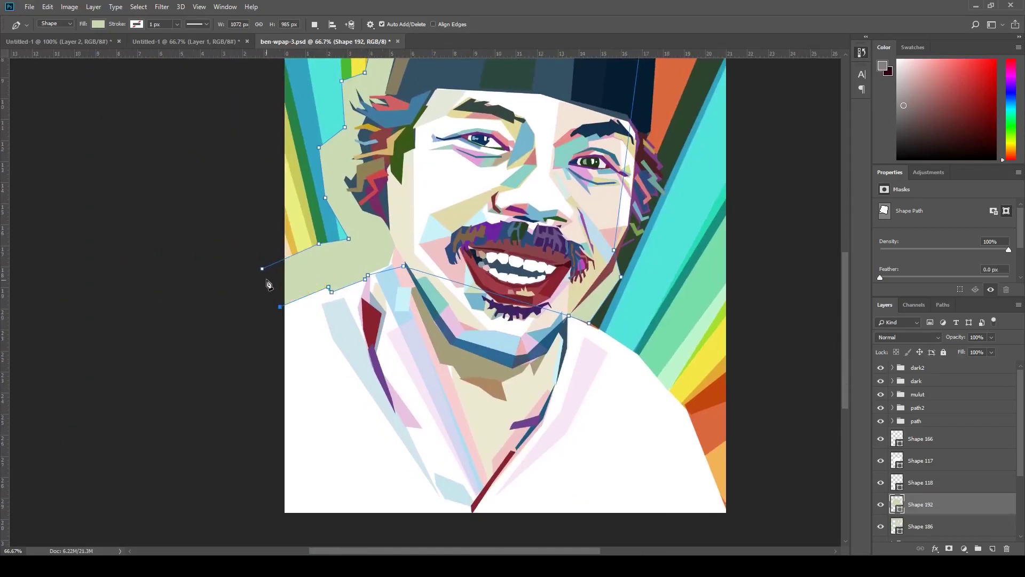
pyautogui.hotkey('shift', 'alt', 'm')
pyautogui.press('z')
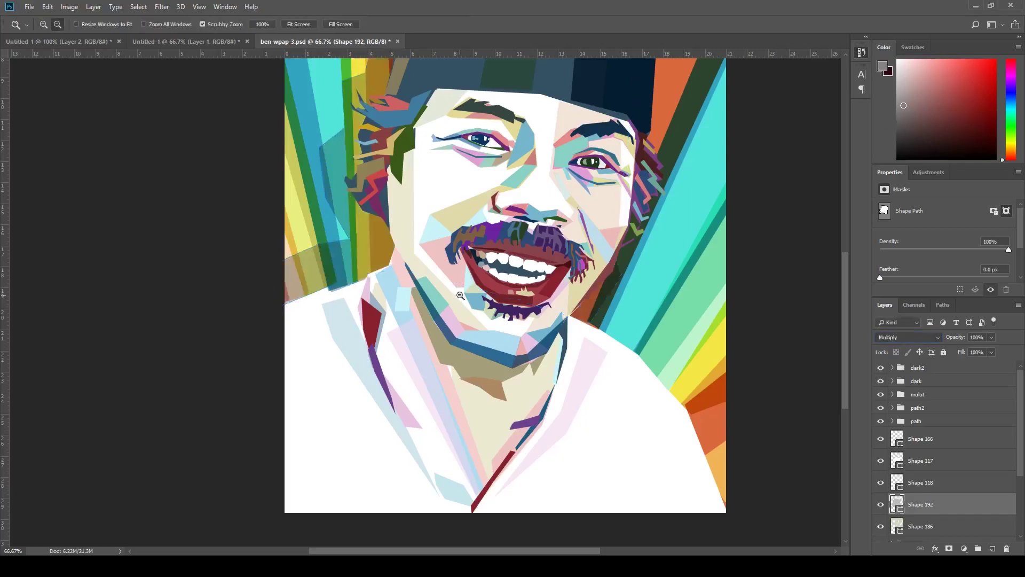
pyautogui.hotkey('ctrl', '-')
pyautogui.hotkey('ctrl', '-')
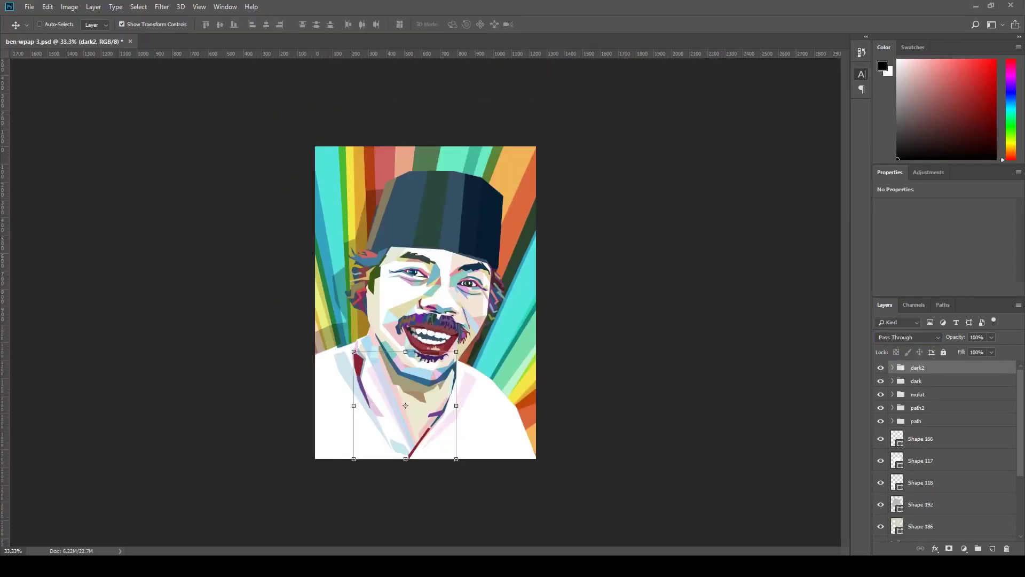
# Step: Place the 'Ben' script text on the shirt, enlarge it, and position its copy
pyautogui.hotkey('ctrl', 'v')
pyautogui.hotkey('ctrl', 't')
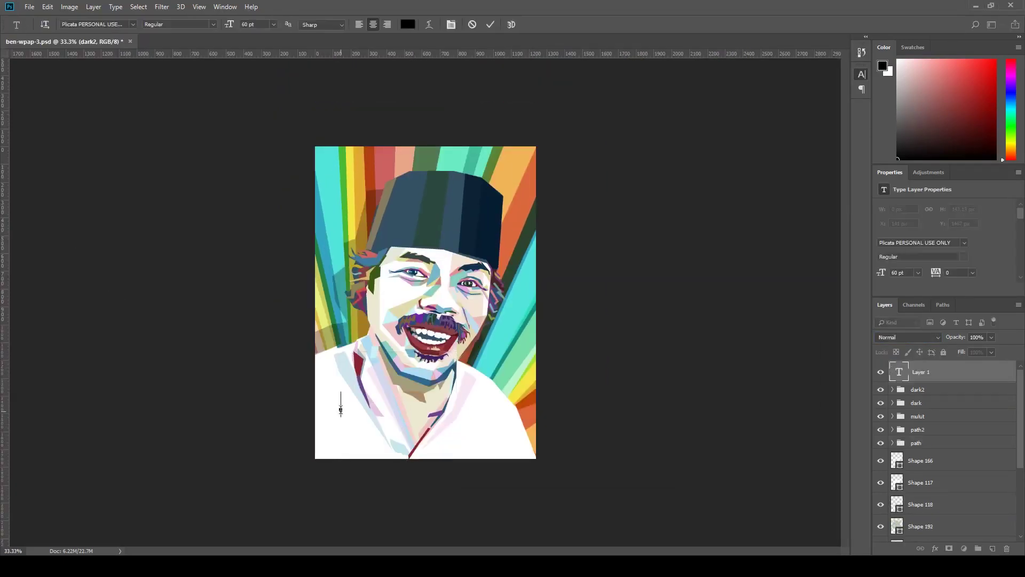
pyautogui.moveTo(373, 402); pyautogui.dragTo(398, 394)
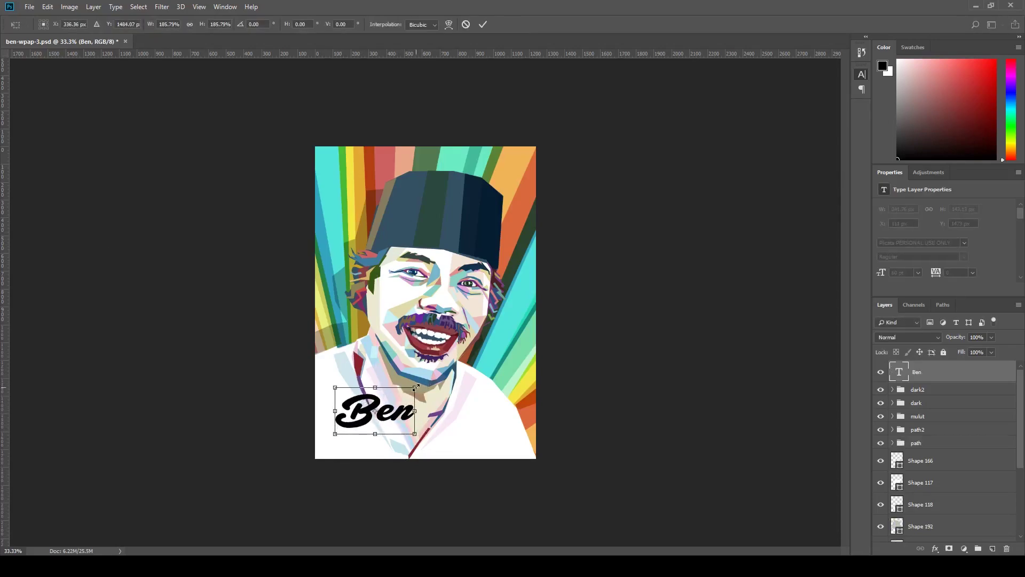
pyautogui.press('Return')
pyautogui.moveTo(463, 440)
pyautogui.mouseDown()
pyautogui.moveTo(508, 416)
pyautogui.moveTo(412, 408)
pyautogui.mouseUp()
# Step: Add the script word 'Bang' and scale it to fit beside Ben
pyautogui.write('tBang')
pyautogui.hotkey('ctrl', 'Return')
pyautogui.hotkey('ctrl', 't')
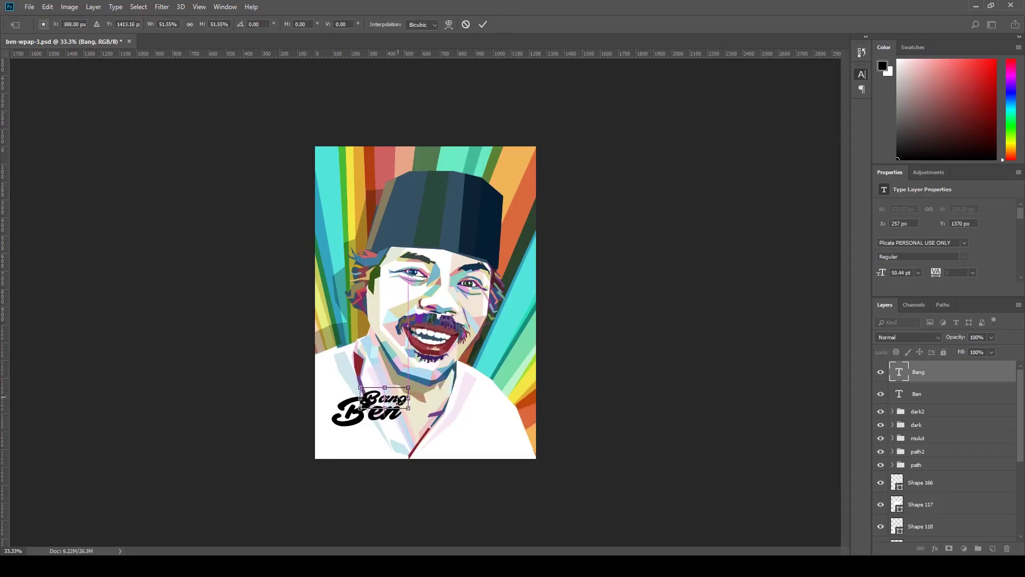
pyautogui.press('Return')
# Step: Duplicate the Bang and Ben layers, link all four, and enlarge the title
pyautogui.keyDown('shift'); pyautogui.click(930, 394); pyautogui.keyUp('shift')
pyautogui.hotkey('ctrl', 'j')
pyautogui.click(929, 438)
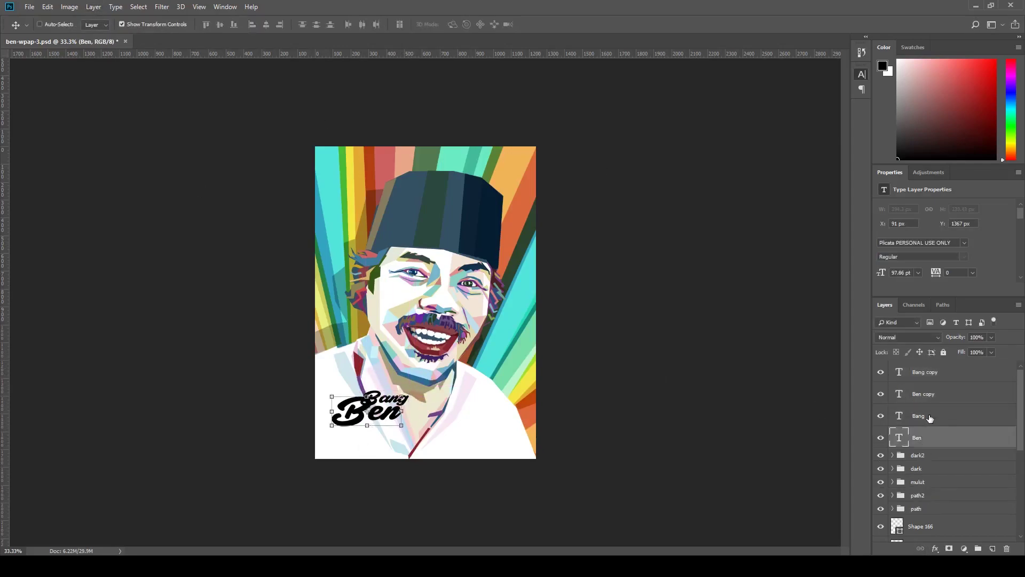
pyautogui.keyDown('shift'); pyautogui.click(930, 416); pyautogui.keyUp('shift')
pyautogui.click(920, 548)
pyautogui.keyDown('shift'); pyautogui.click(929, 371); pyautogui.keyUp('shift')
pyautogui.hotkey('ctrl', 't')
pyautogui.moveTo(402, 426); pyautogui.dragTo(430, 432)
pyautogui.press('Return')
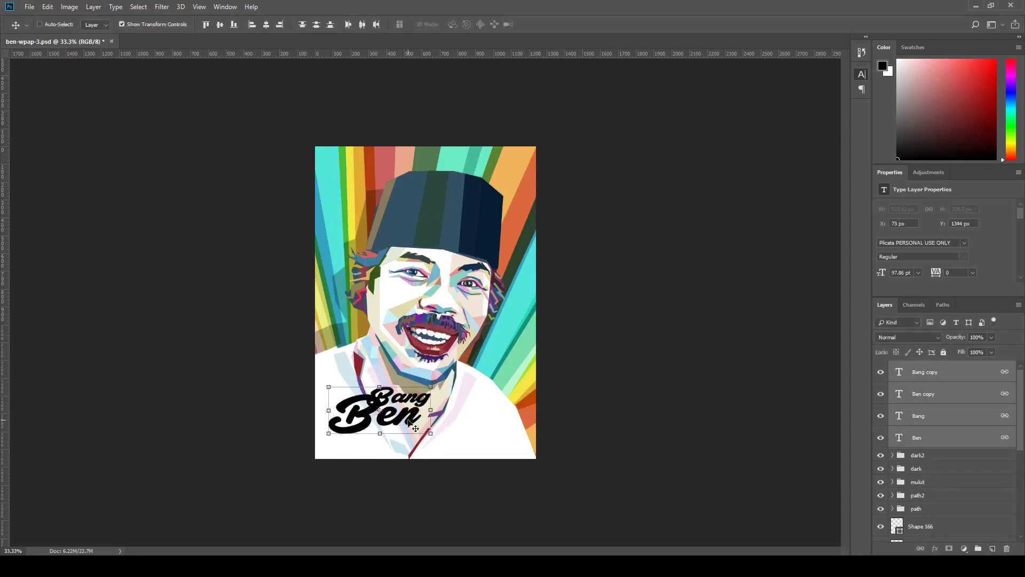
# Step: Colour the top Bang and Ben text copies red
pyautogui.click(930, 416)
pyautogui.doubleClick(899, 394)
pyautogui.click(408, 25)
pyautogui.doubleClick(899, 393)
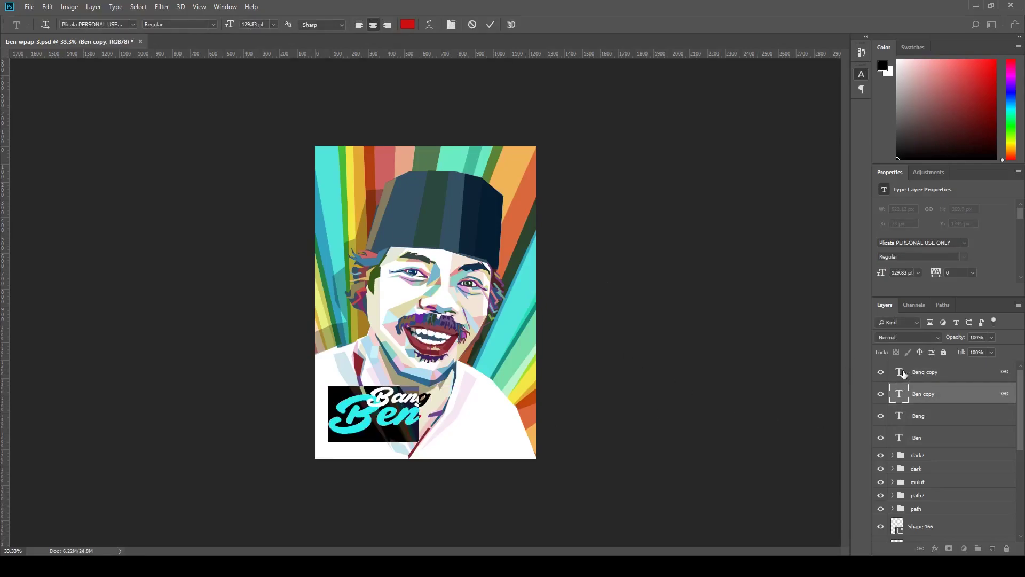
pyautogui.doubleClick(900, 372)
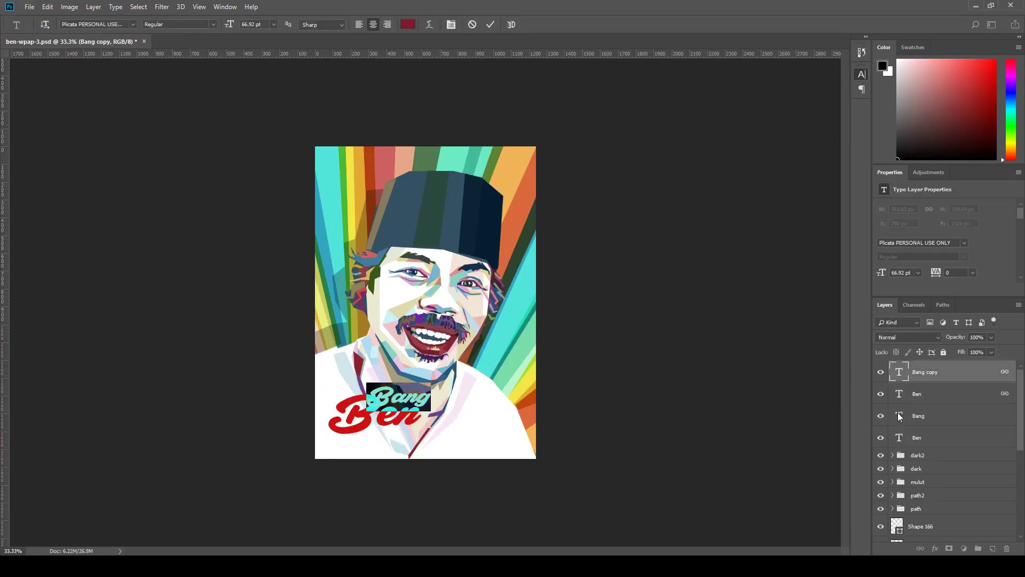
pyautogui.click(929, 416)
# Step: Offset the lower copies slightly down-right as a shadow, then nudge the title up-left
pyautogui.keyDown('shift'); pyautogui.click(930, 438); pyautogui.keyUp('shift')
pyautogui.press('v')
pyautogui.moveTo(518, 434); pyautogui.dragTo(521, 438)
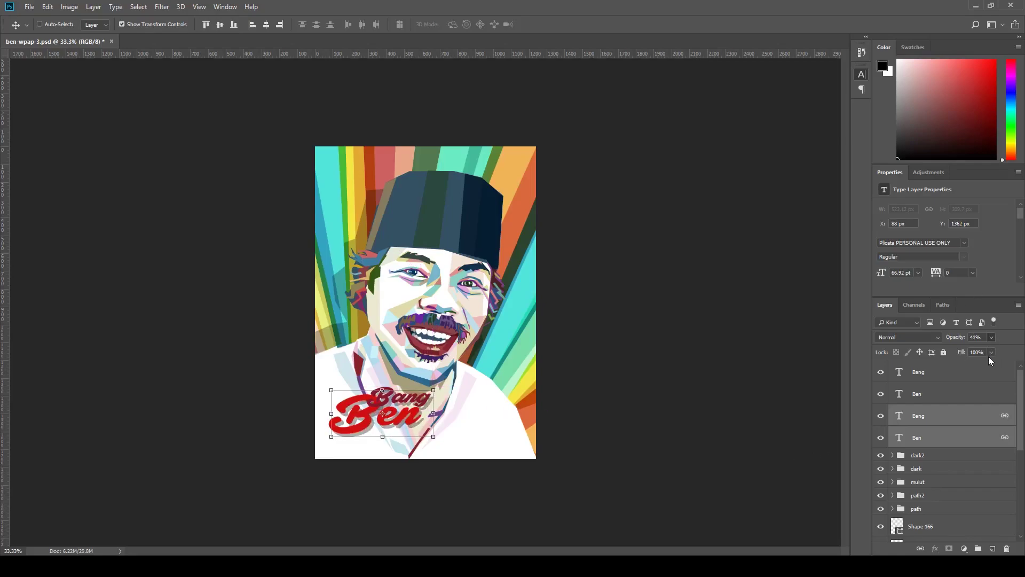
pyautogui.keyDown('shift'); pyautogui.click(930, 371); pyautogui.keyUp('shift')
pyautogui.moveTo(568, 435); pyautogui.dragTo(565, 430)
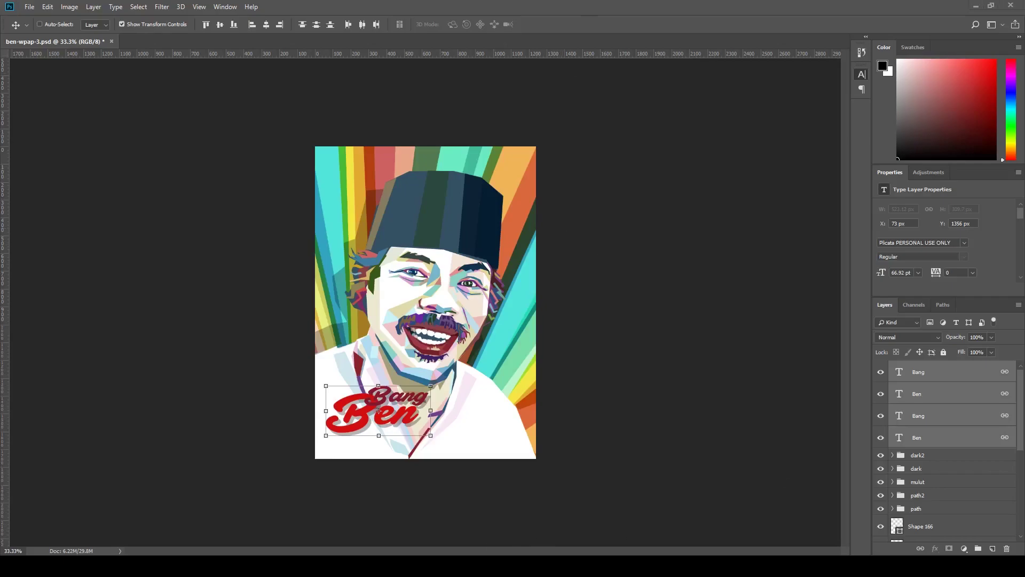
# Step: Add the line '5 Maret 1939 - 5 September 1995' below the title at 18 pt
pyautogui.press('t')
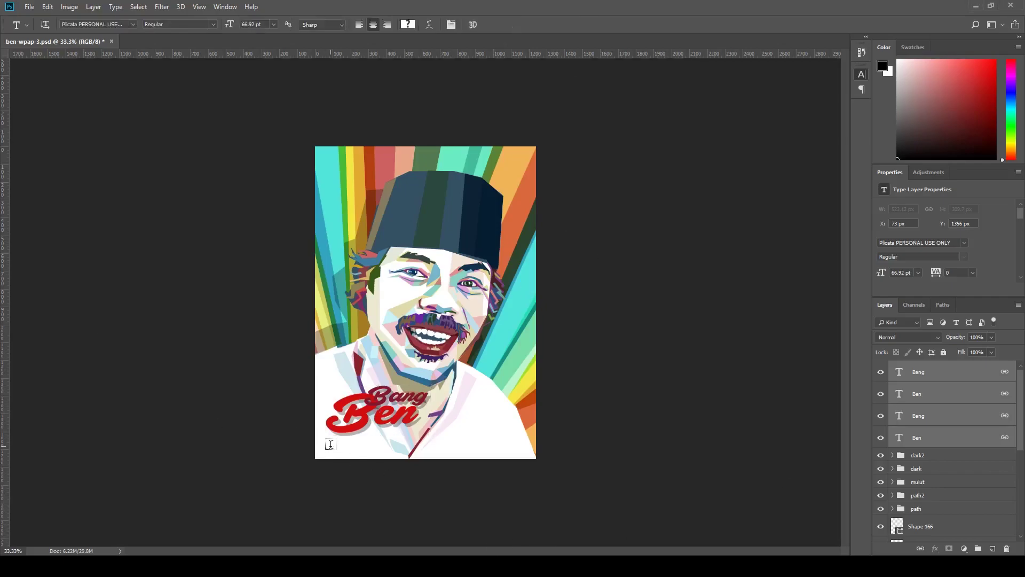
pyautogui.click(329, 448)
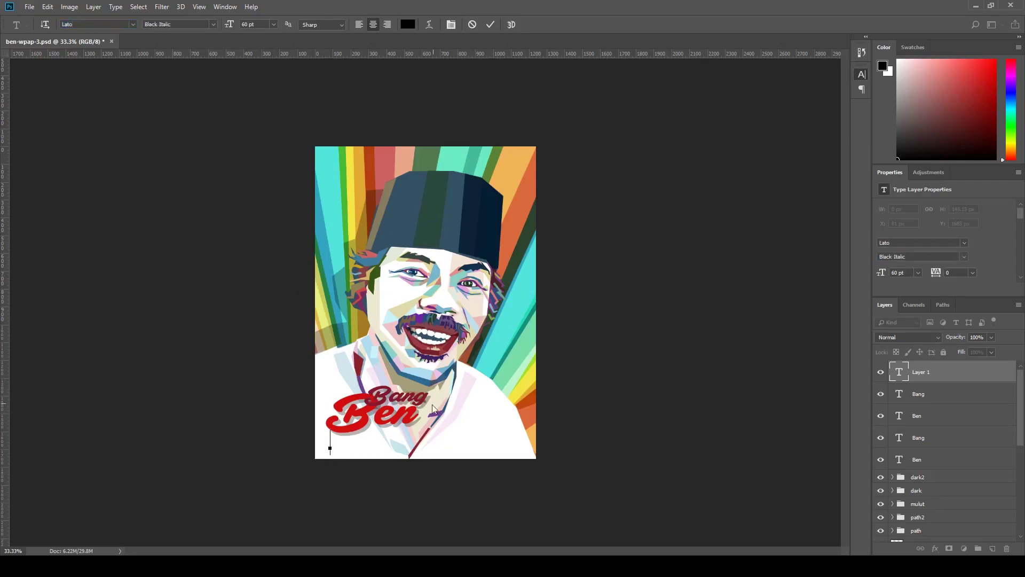
pyautogui.hotkey('ctrl', 'v')
pyautogui.click(273, 24)
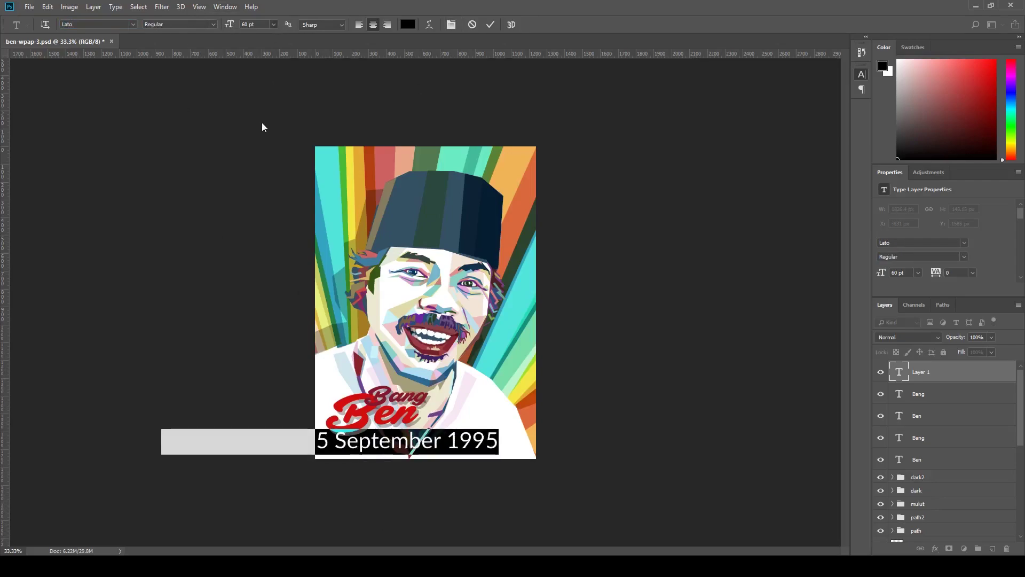
pyautogui.click(261, 126)
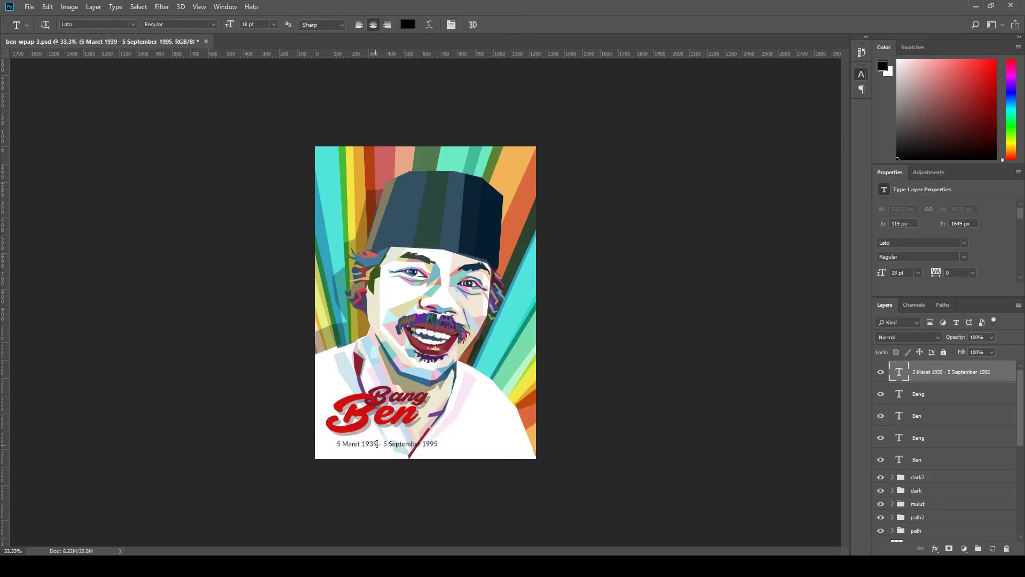
pyautogui.hotkey('ctrl', 'Return')
# Step: Add a new empty layer above the dark2 group and set up the brush for white painting
pyautogui.press('v')
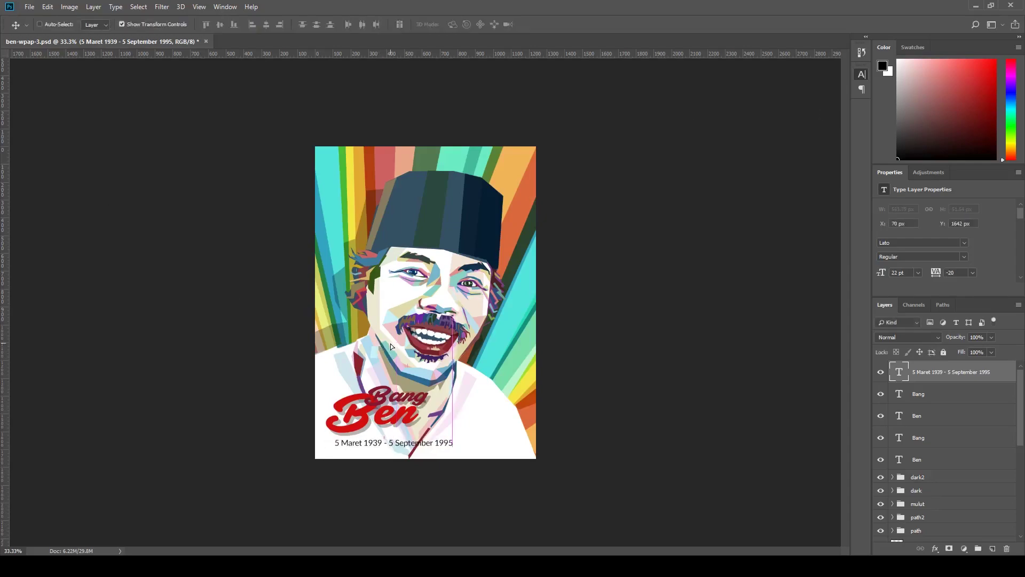
pyautogui.click(941, 477)
pyautogui.hotkey('ctrl', 'shift', 'alt', 'n')
pyautogui.press('b')
pyautogui.press('x')
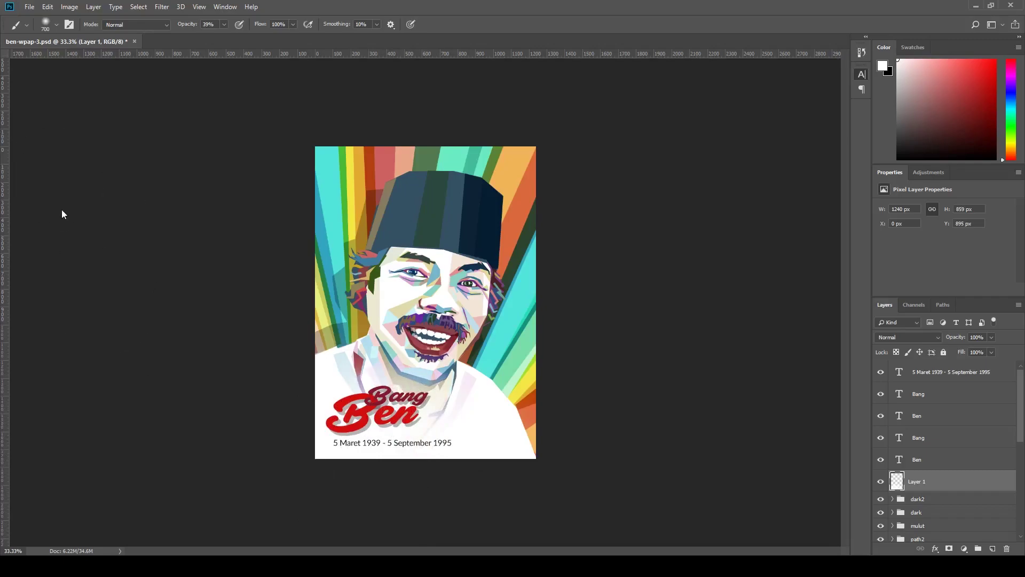
# Step: Move the title and date text together to the right on the shirt
pyautogui.press('v')
pyautogui.hotkey('alt', '.')
pyautogui.moveTo(710, 479)
pyautogui.mouseDown()
pyautogui.moveTo(748, 467)
pyautogui.moveTo(637, 449)
pyautogui.mouseUp()
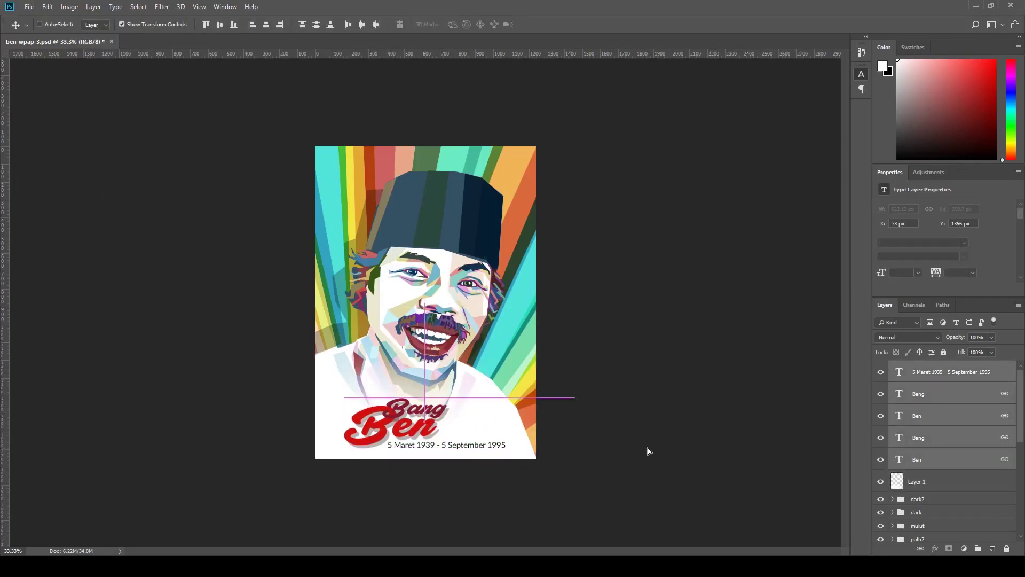